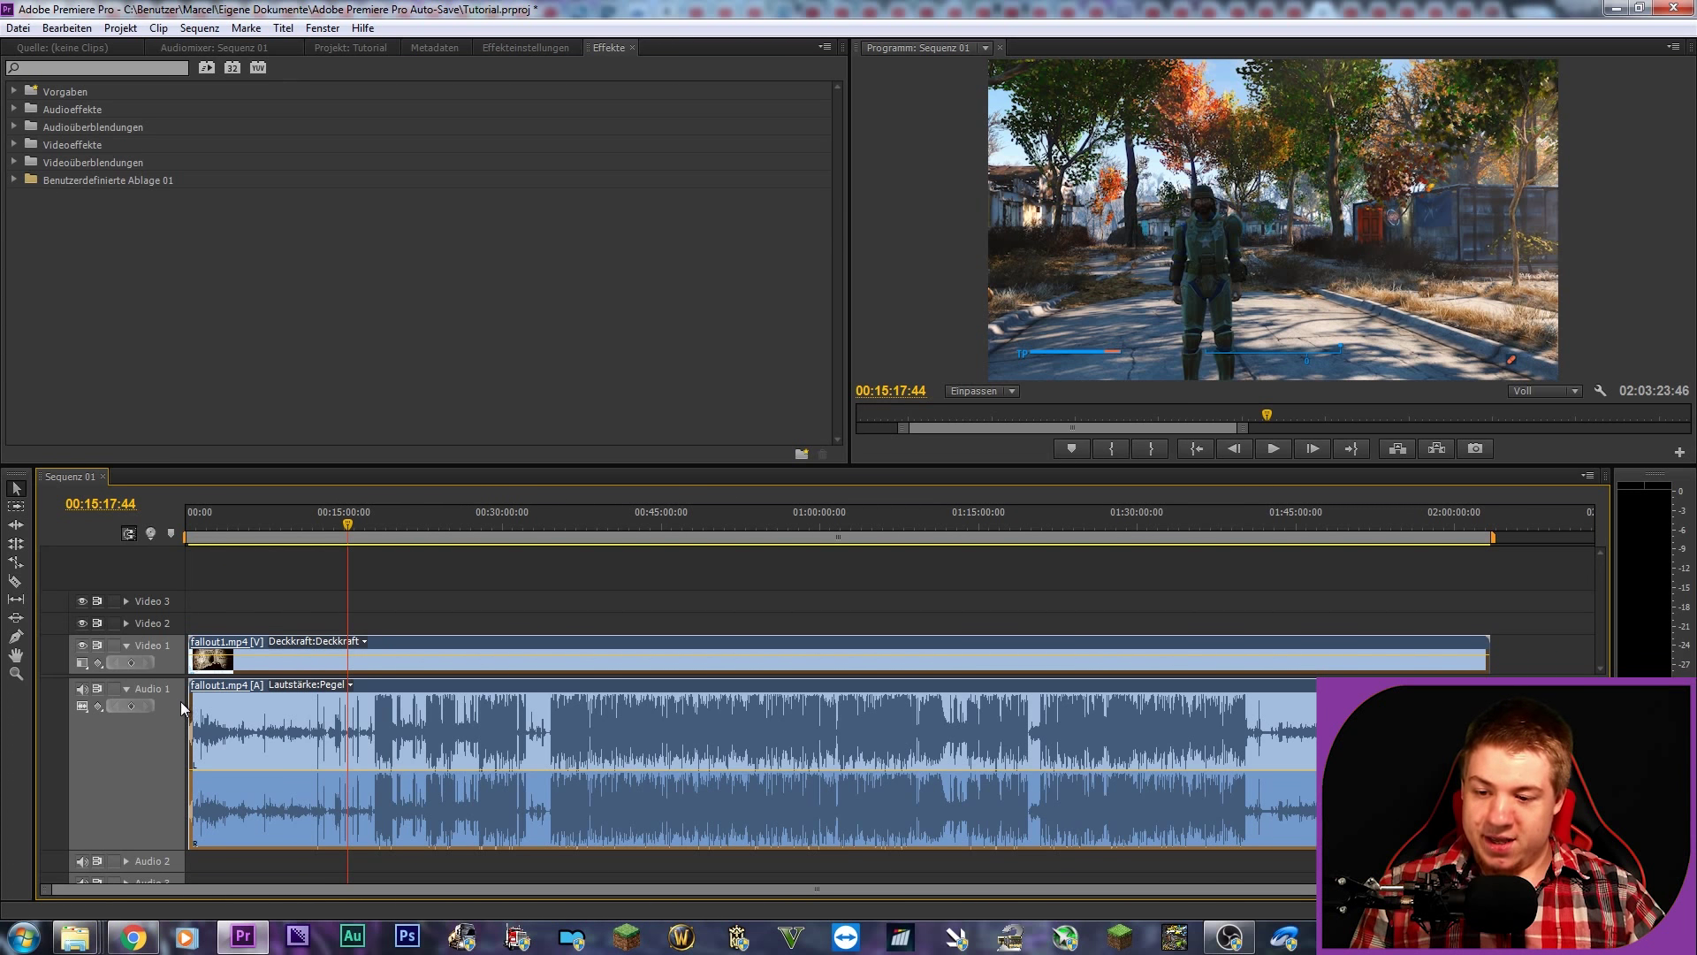
Step: Zoom the timeline in so the first 45 minutes of fallout1.mp4 fill it
key(equal)
key(equal)
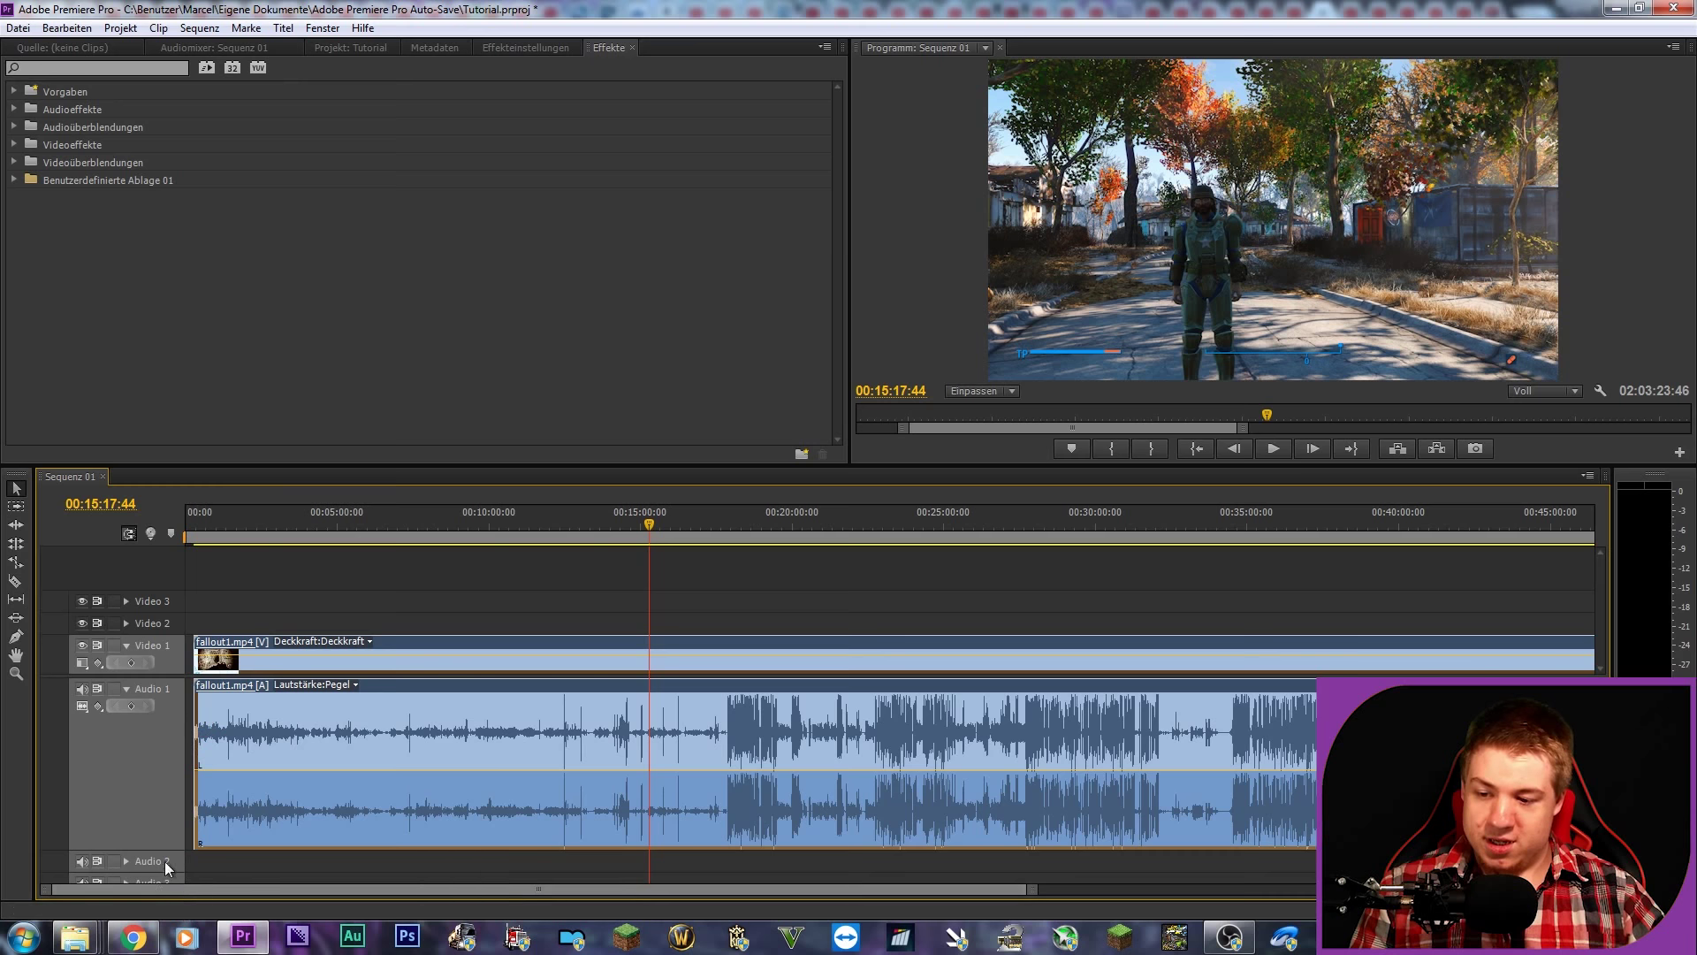
drag(161, 848, 137, 716)
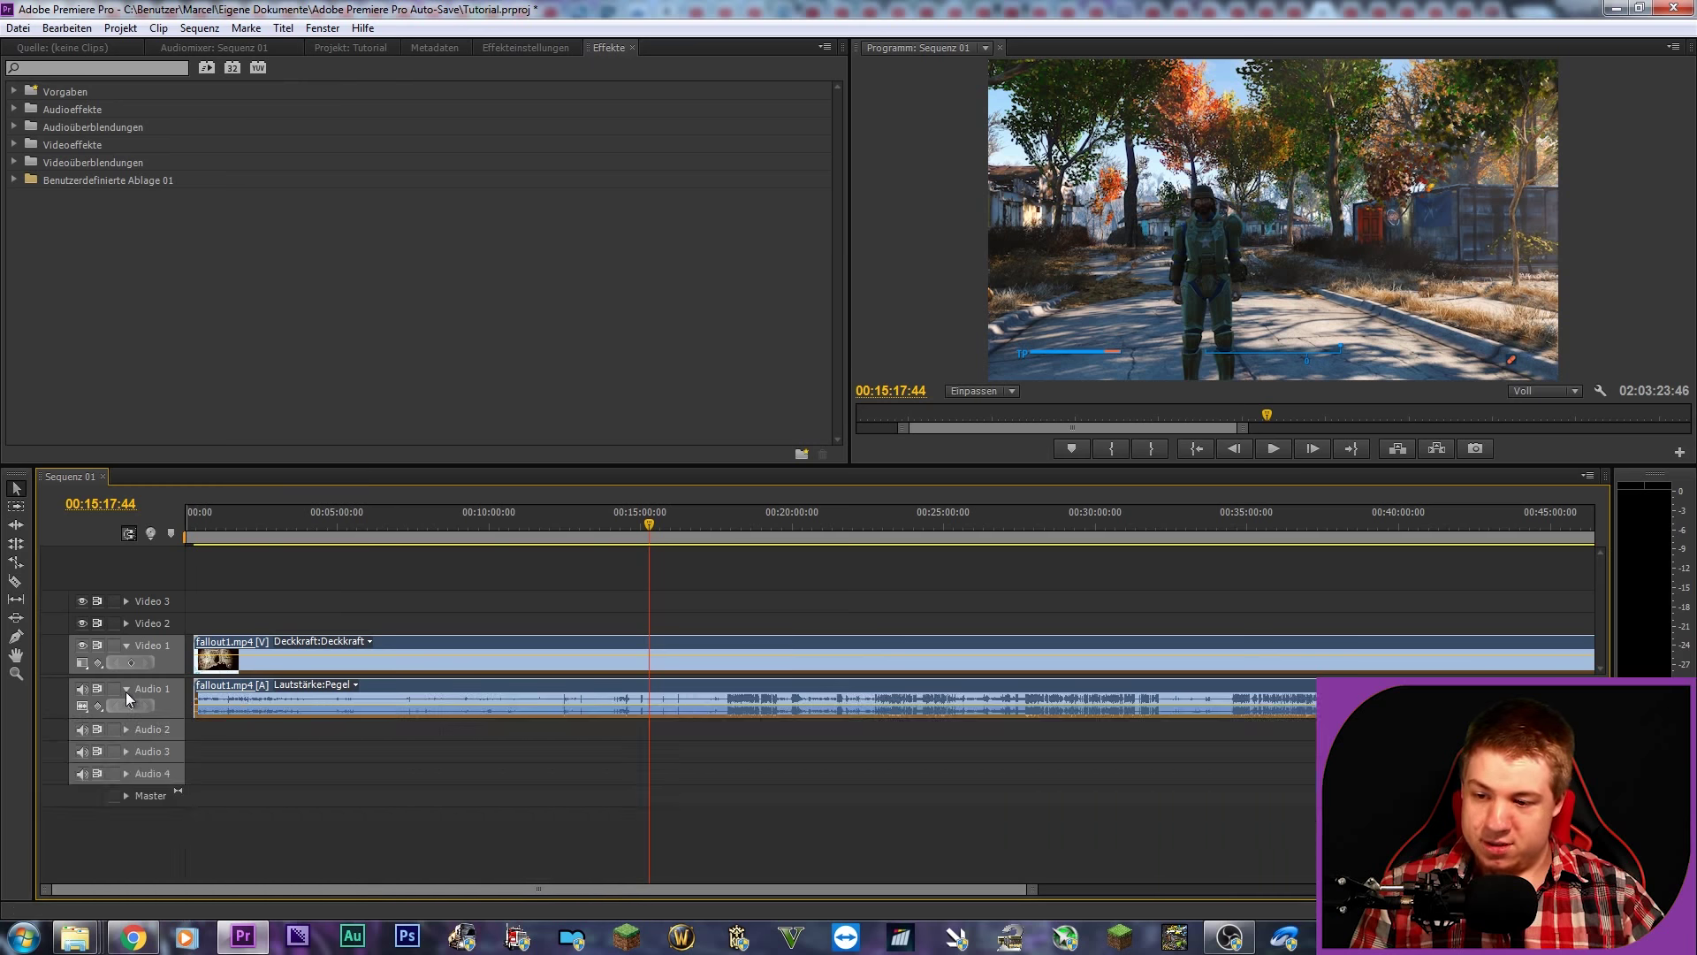
click(125, 691)
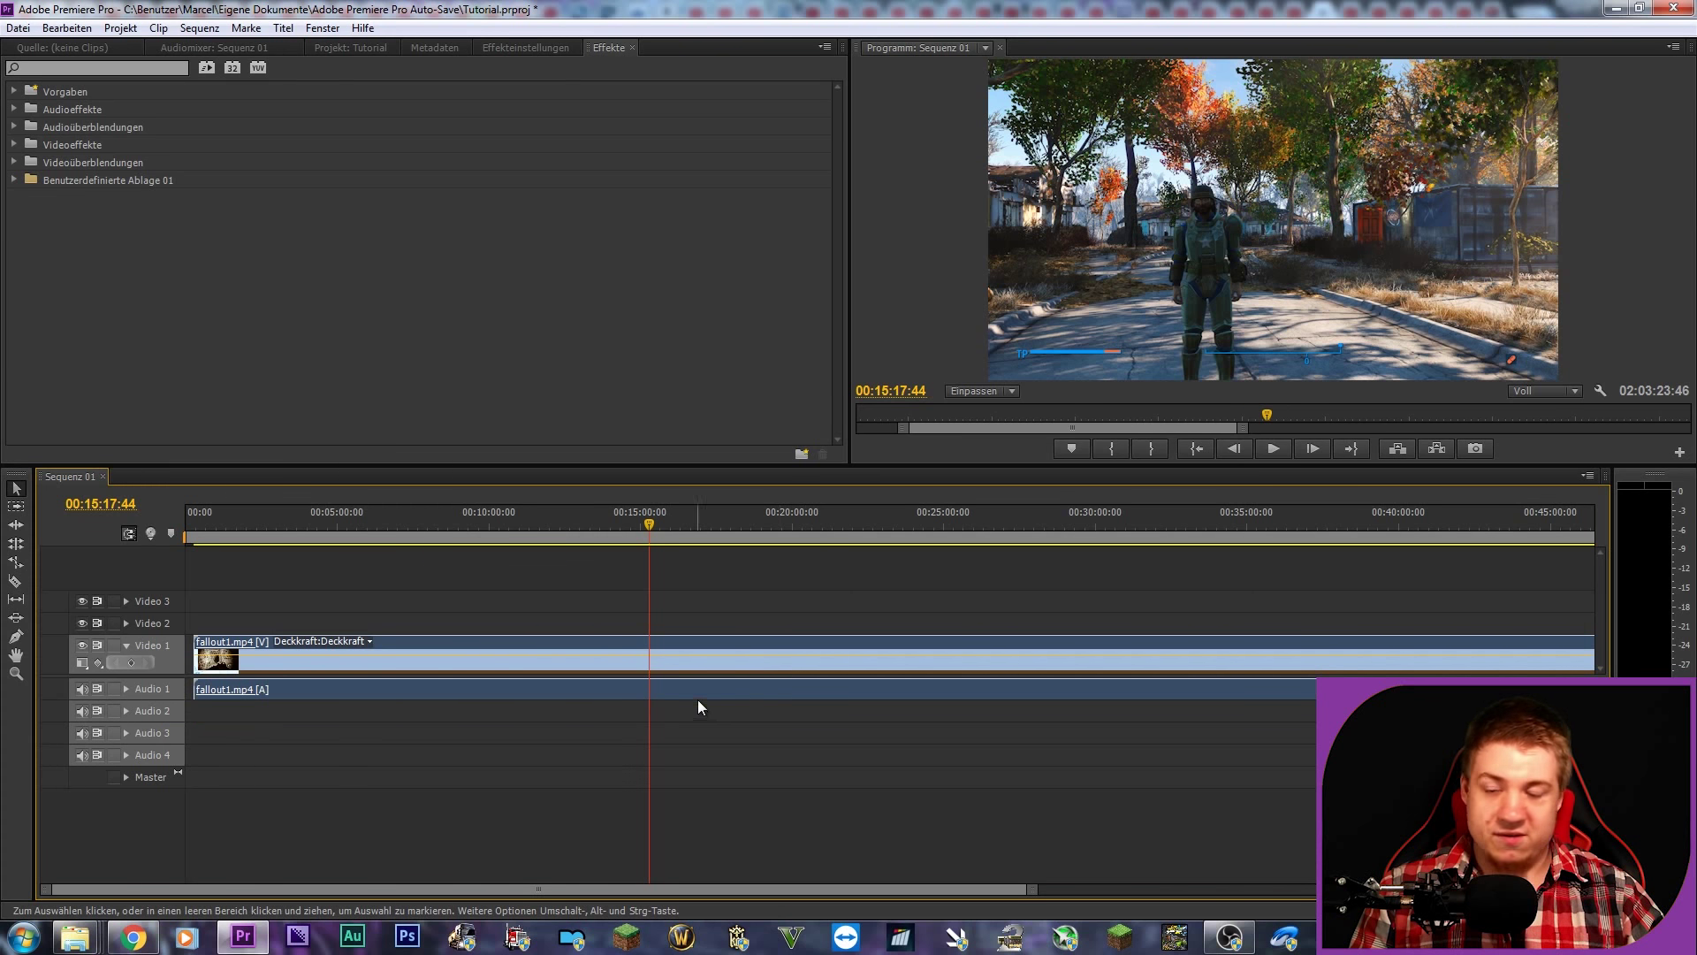
click(126, 689)
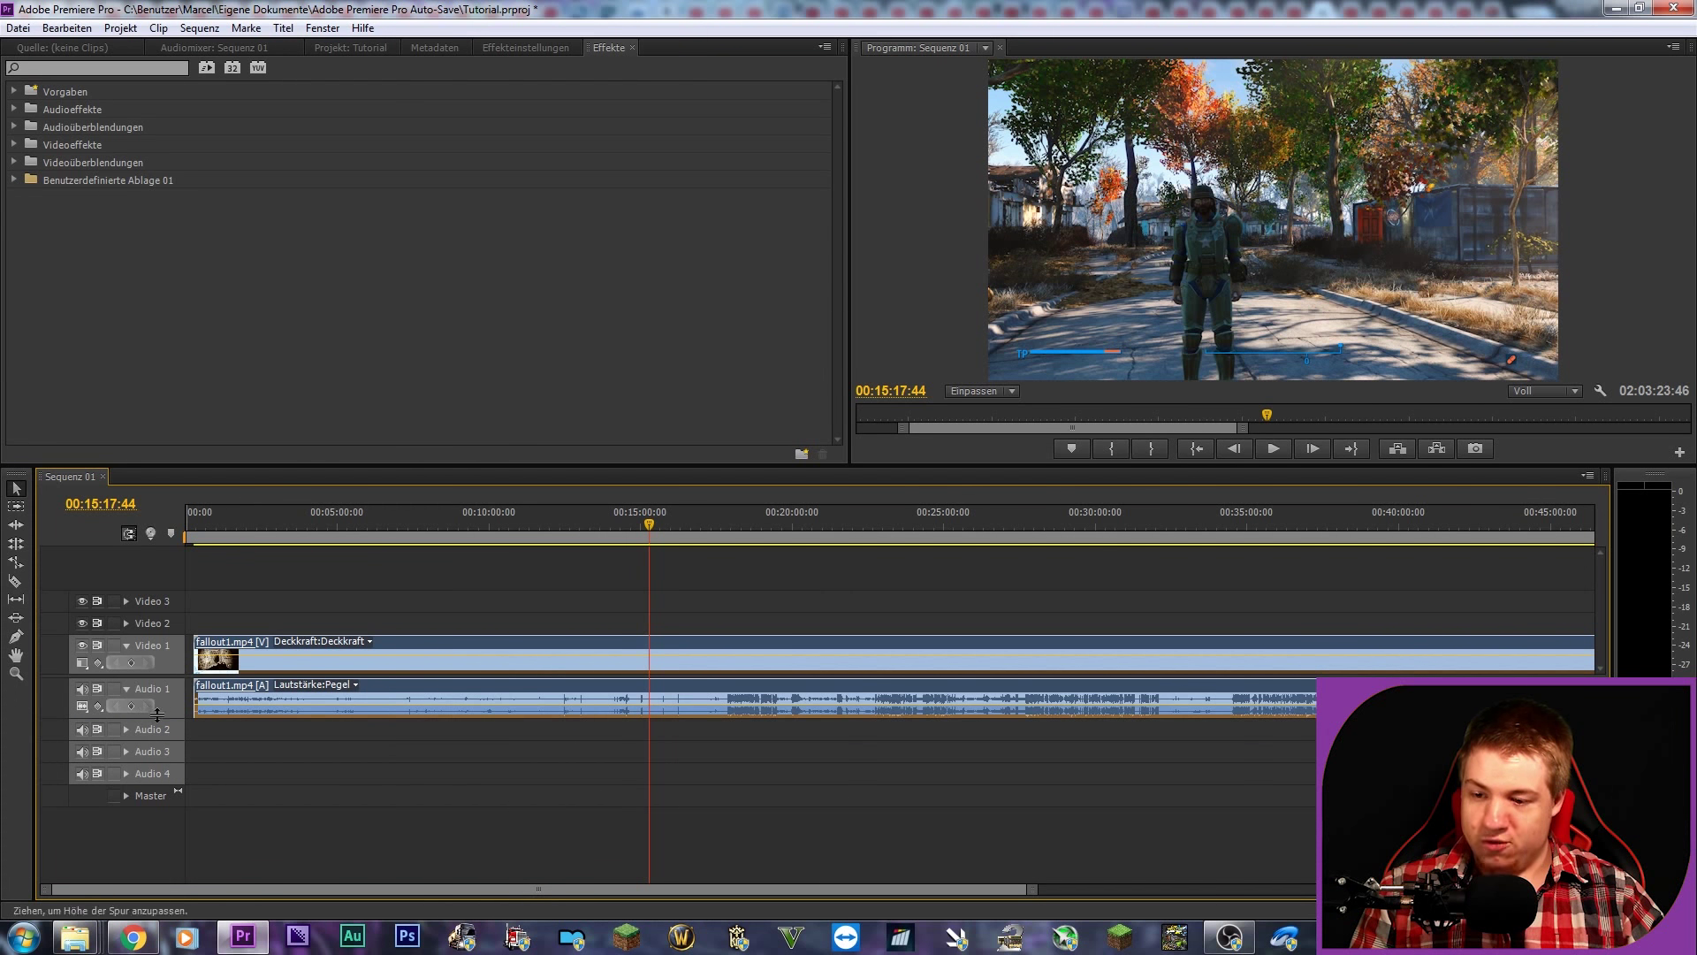
drag(170, 718, 166, 824)
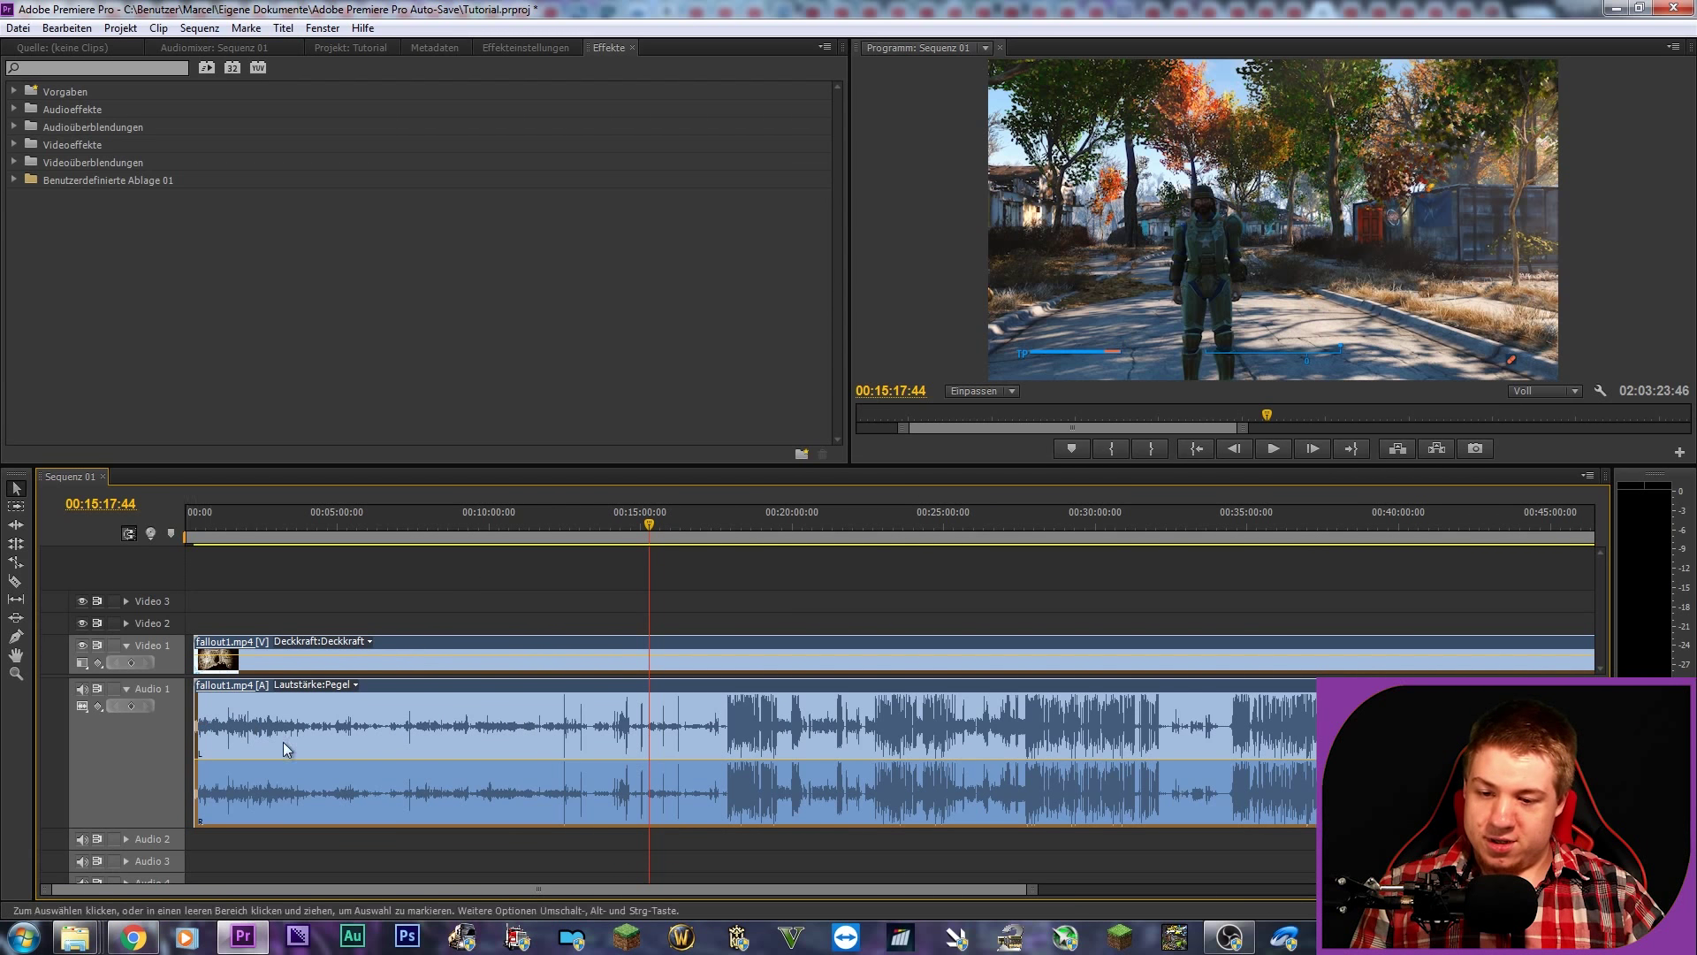
Step: Zoom the timeline and place the playhead at 00:17:51:16
alt+scroll(803, 714, down, 1)
alt+scroll(577, 742, down, 3)
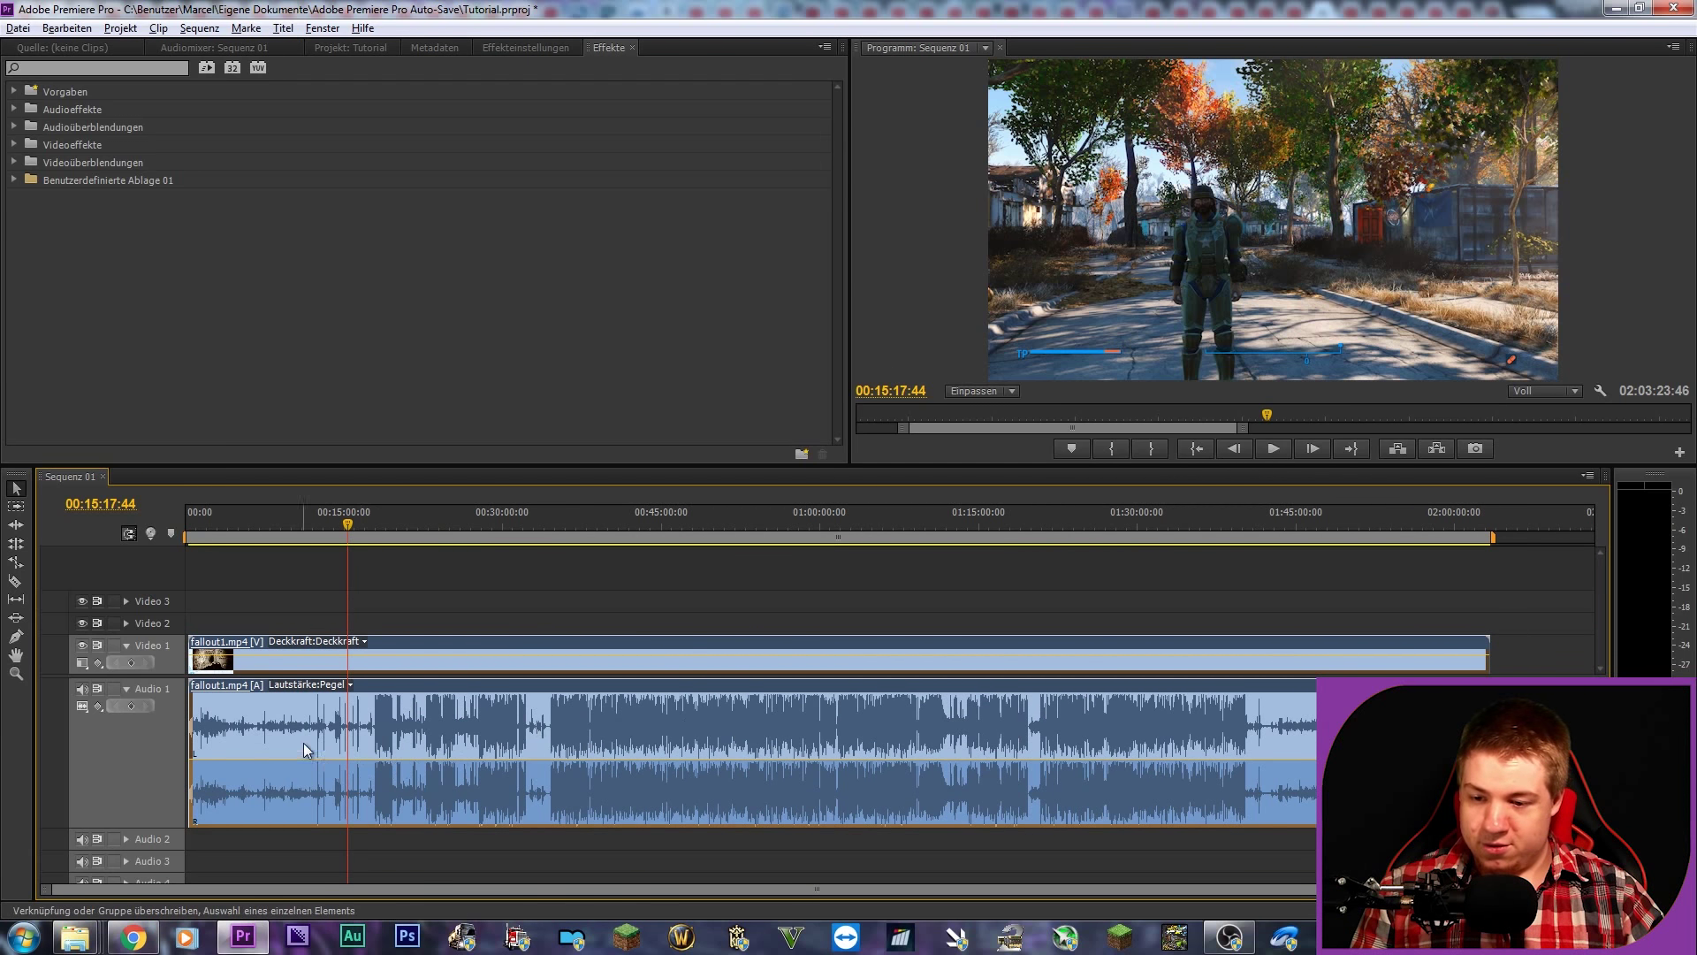
alt+scroll(301, 733, up, 2)
alt+scroll(256, 765, up, 2)
alt+scroll(256, 765, up, 1)
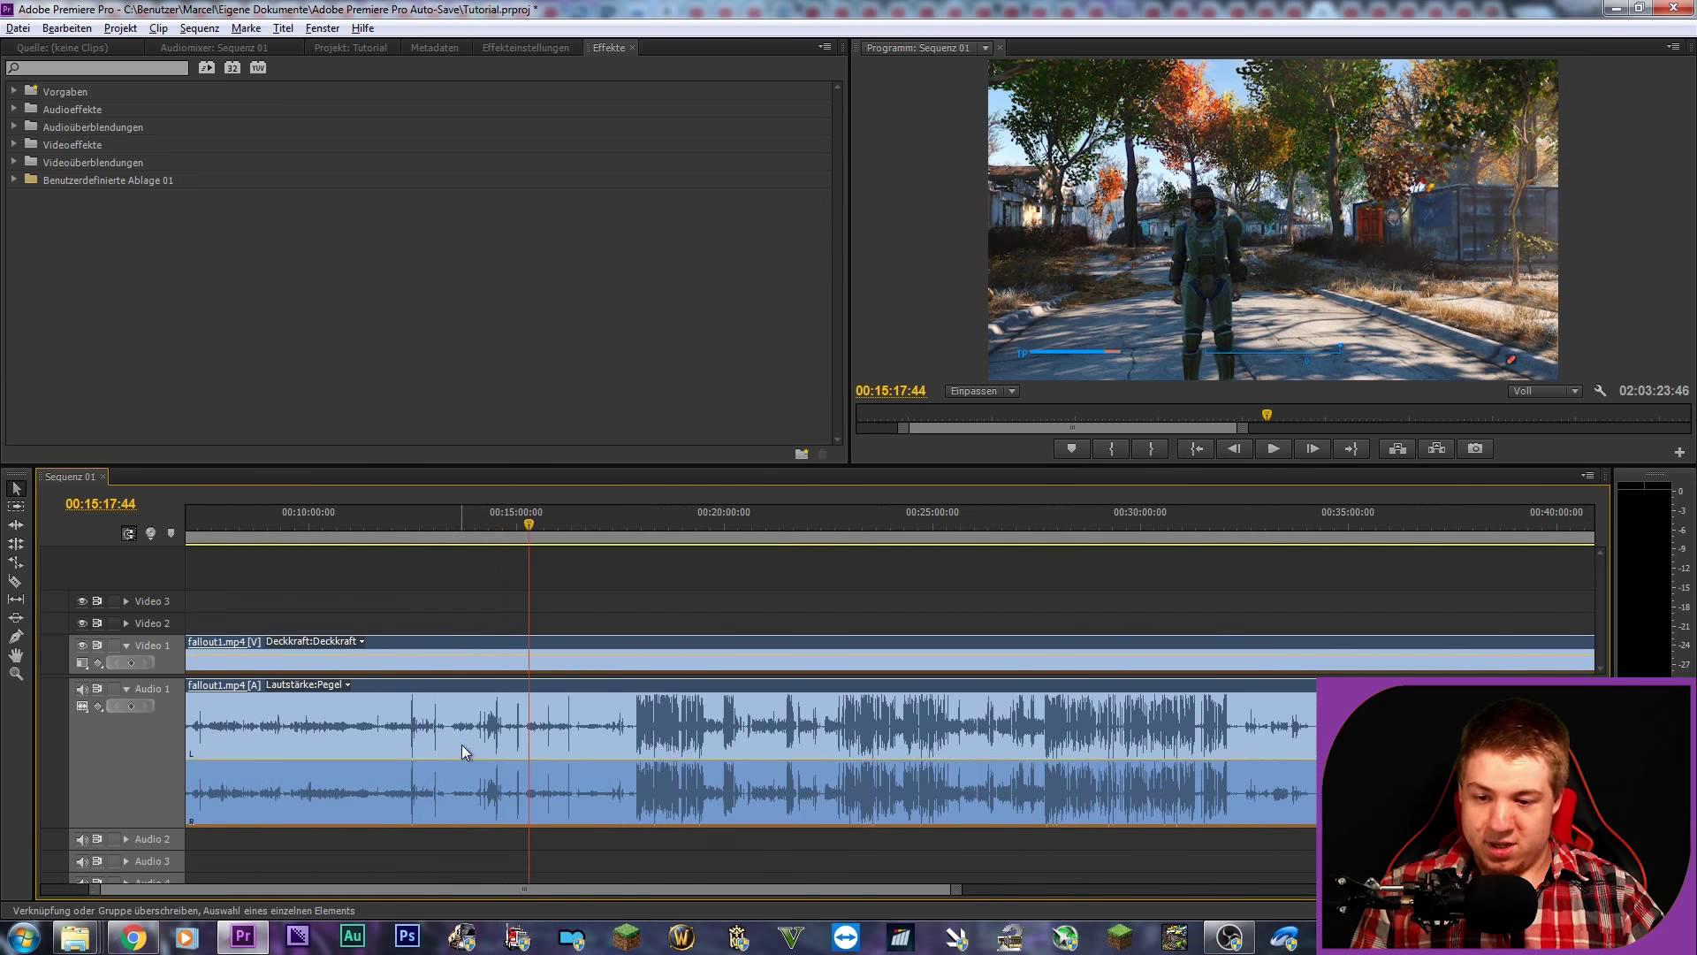
alt+scroll(457, 728, up, 1)
alt+scroll(734, 701, up, 2)
alt+scroll(745, 703, up, 1)
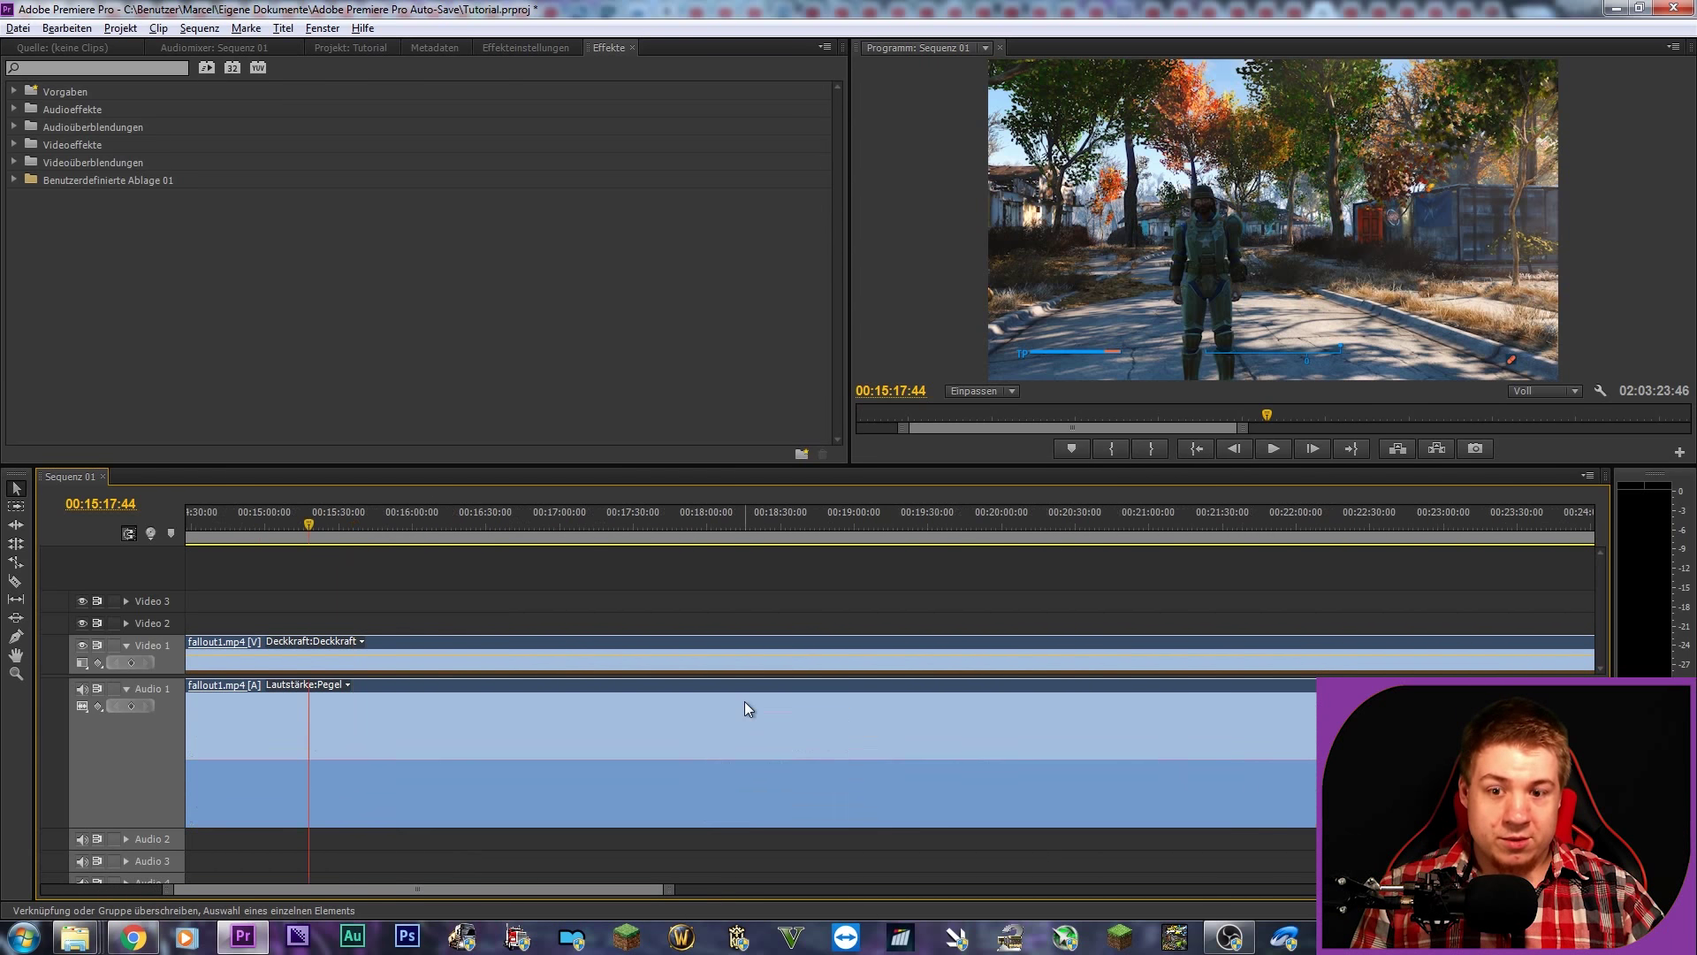
alt+scroll(650, 731, up, 1)
alt+scroll(716, 579, up, 1)
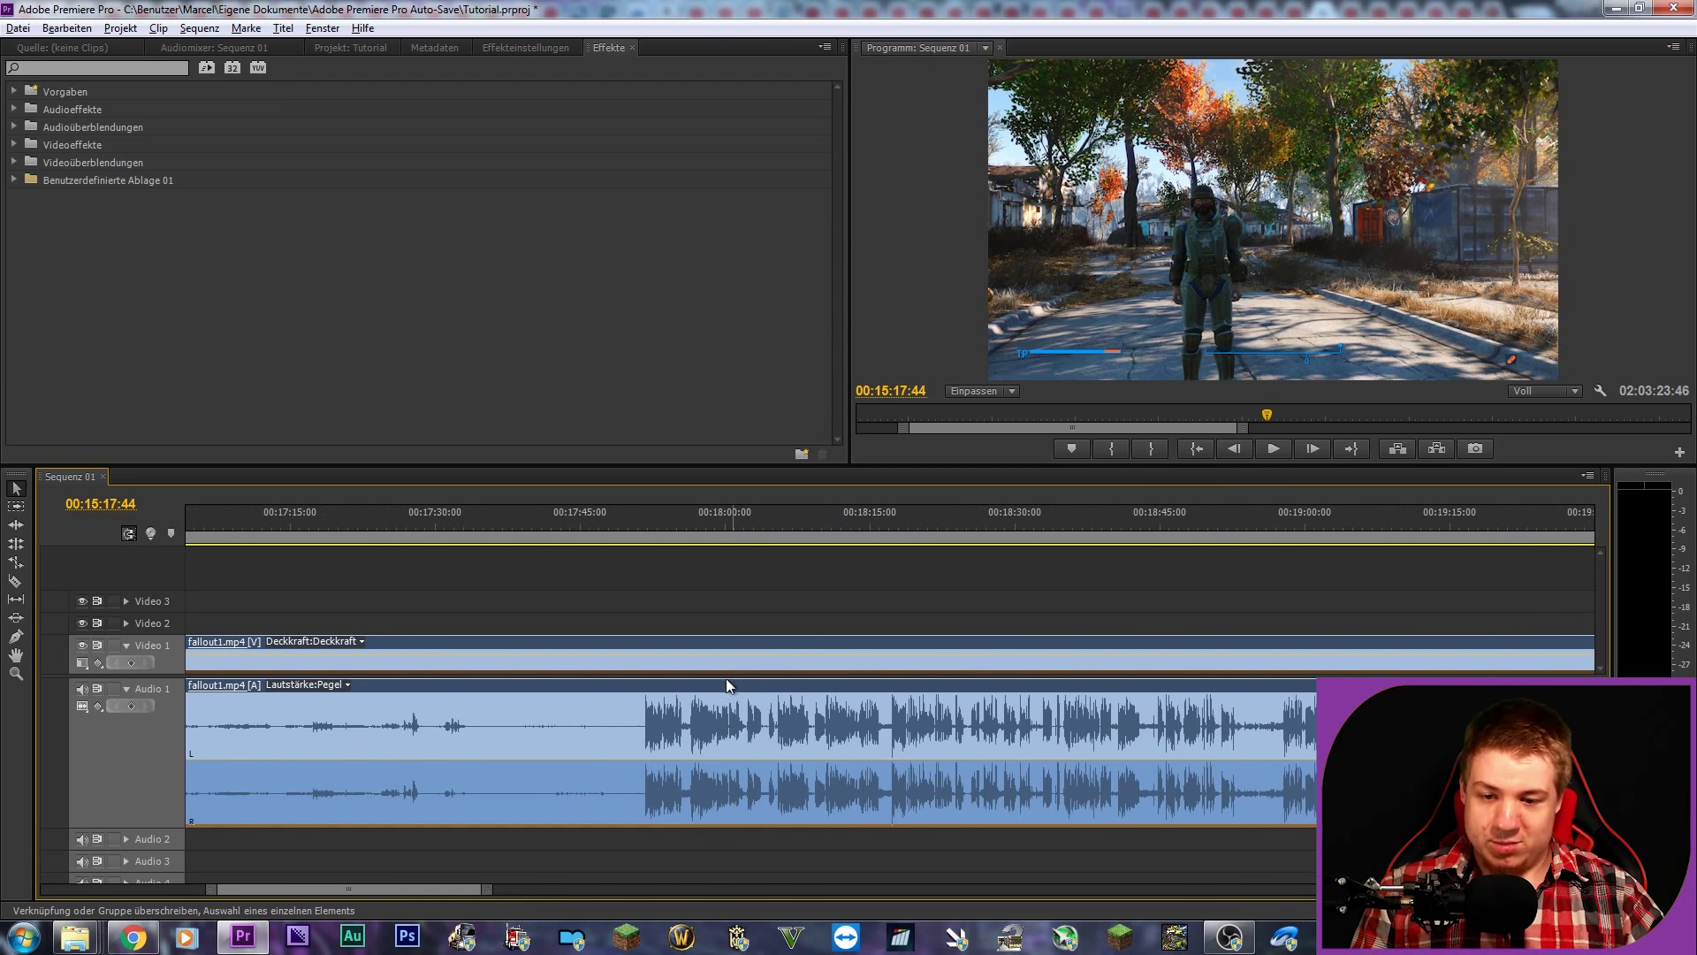
click(642, 523)
drag(641, 522, 640, 523)
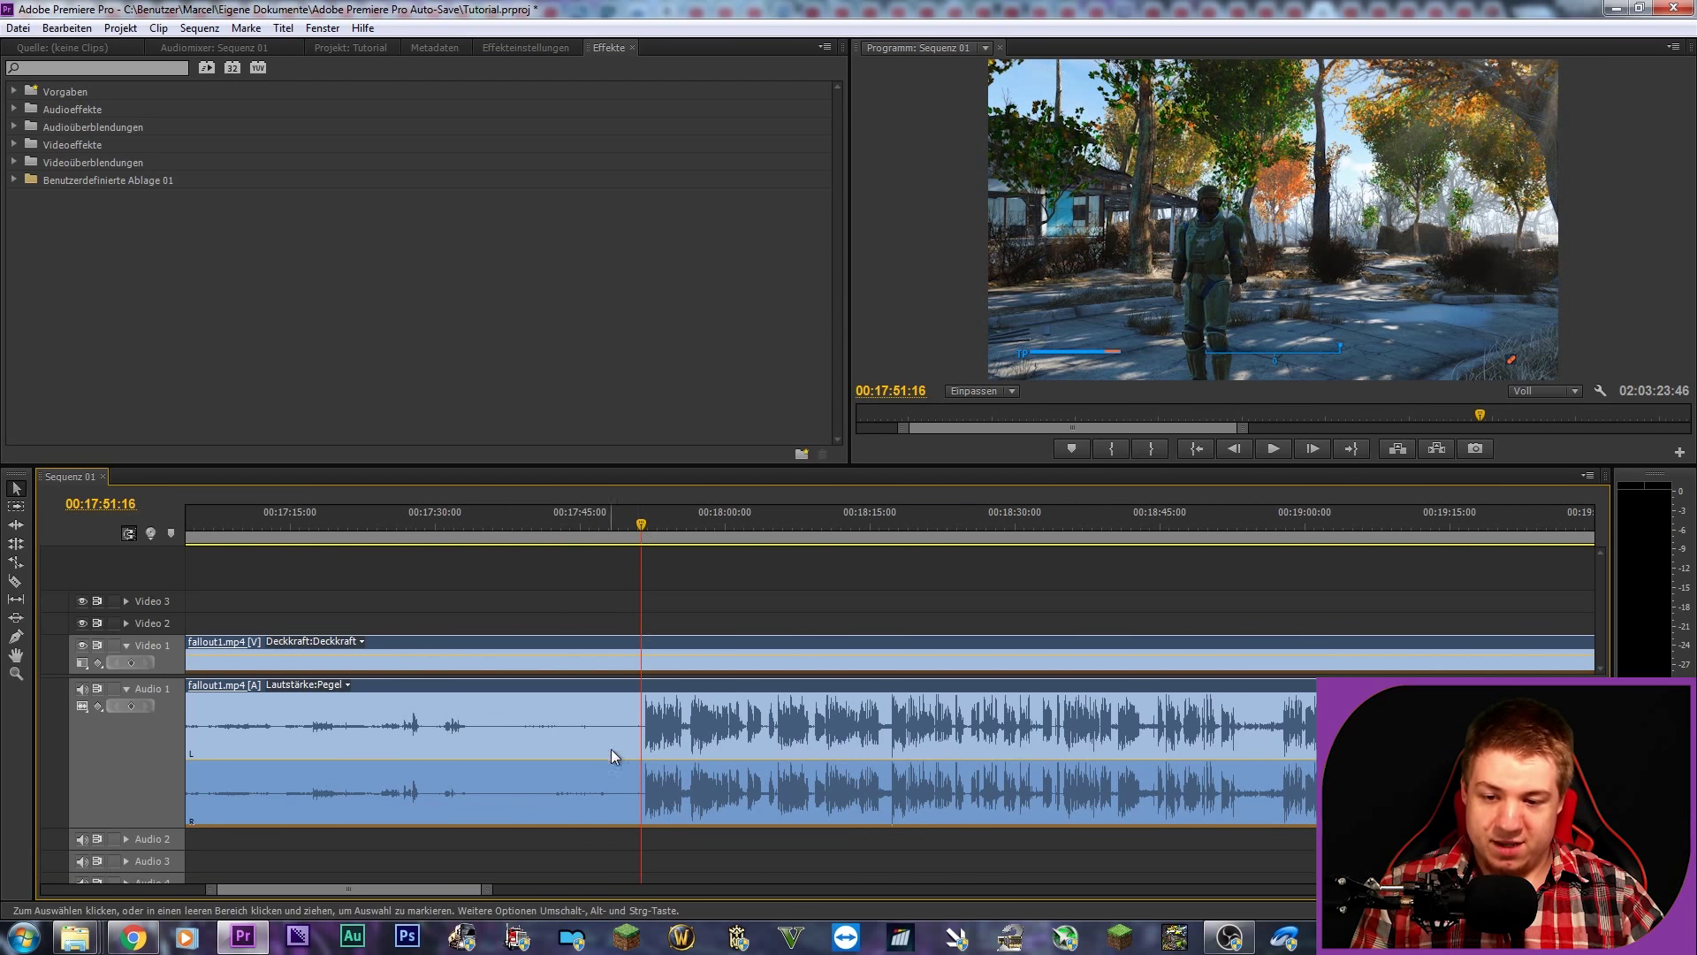
Step: Zoom back out and scrub the playhead to about 01:14:34, on the inventory screen
alt+scroll(486, 670, down, 1)
alt+scroll(473, 660, down, 1)
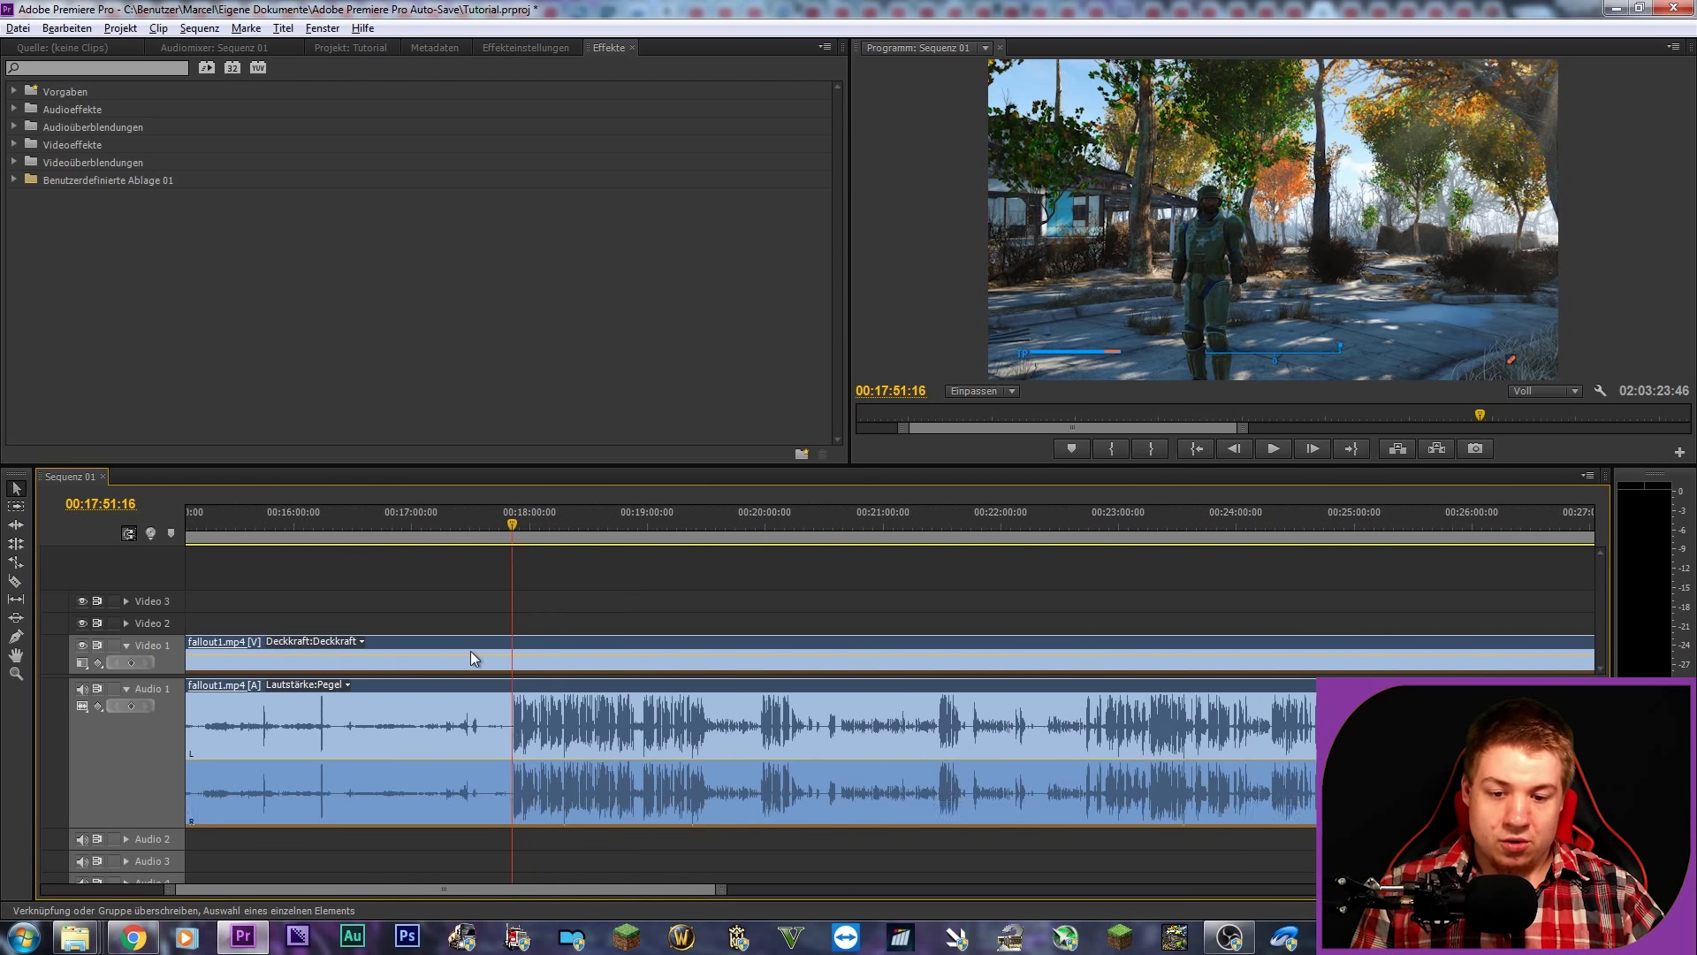
alt+scroll(442, 660, down, 1)
alt+scroll(431, 660, down, 2)
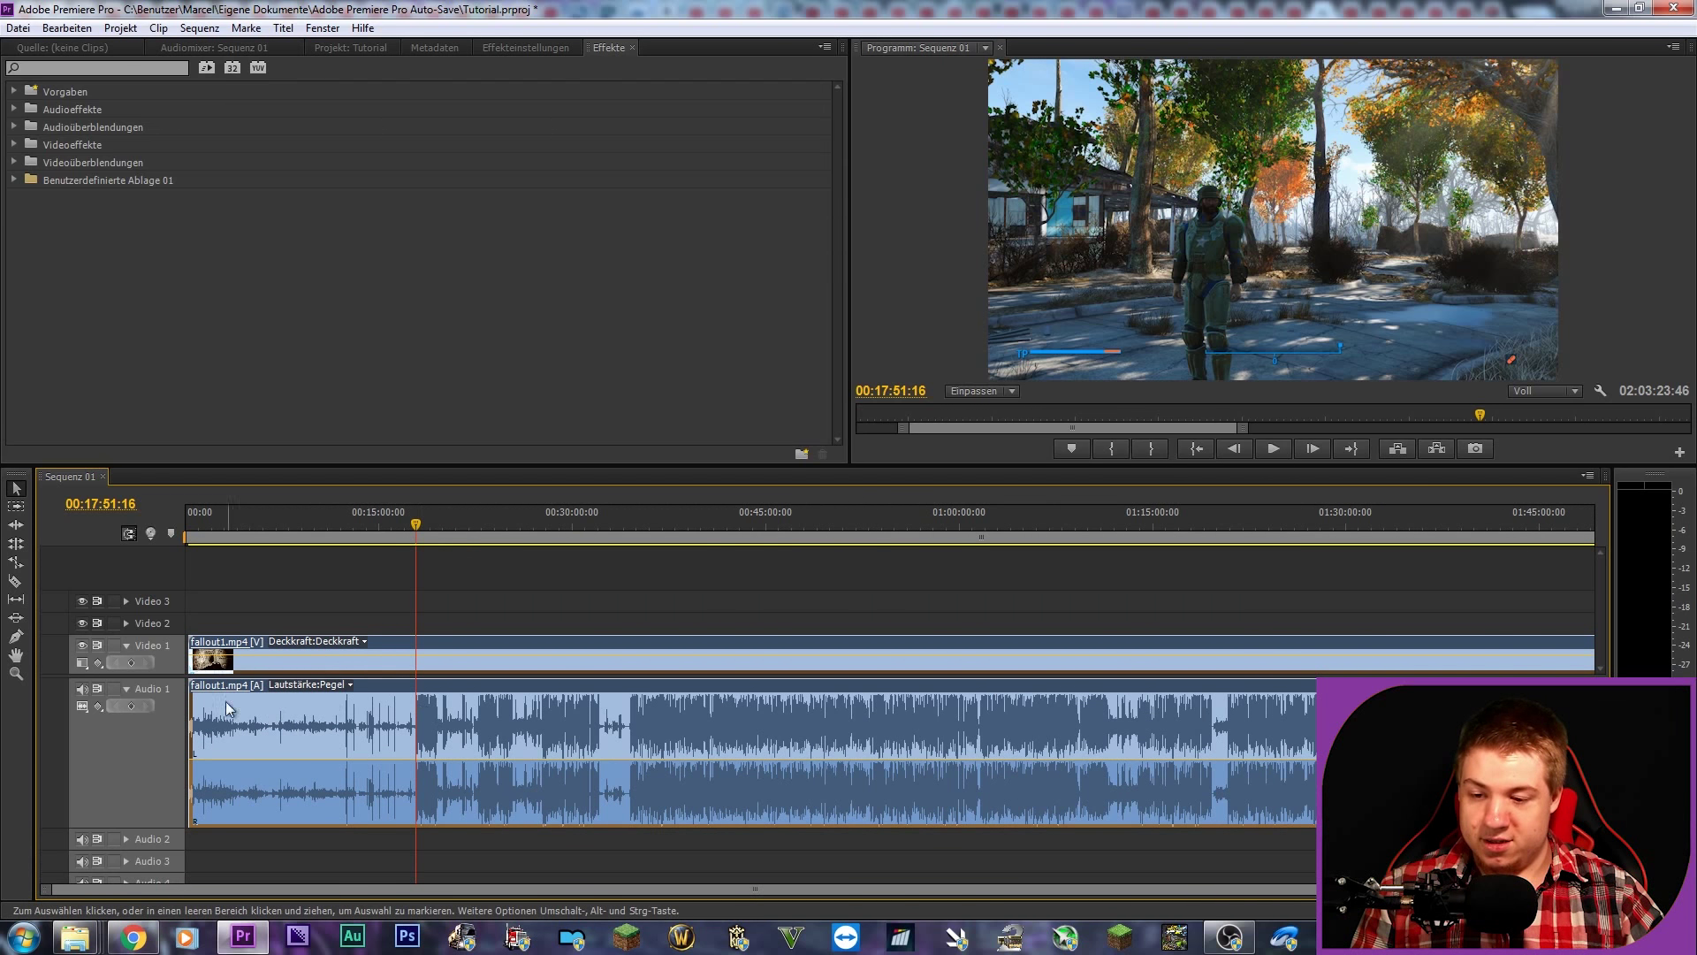
mouse_move(289, 539)
mouse_down()
mouse_move(608, 565)
mouse_move(1233, 552)
mouse_move(1214, 543)
mouse_up()
Step: Fit the whole sequence and scrub the playhead back to around 16 minutes
key(backslash)
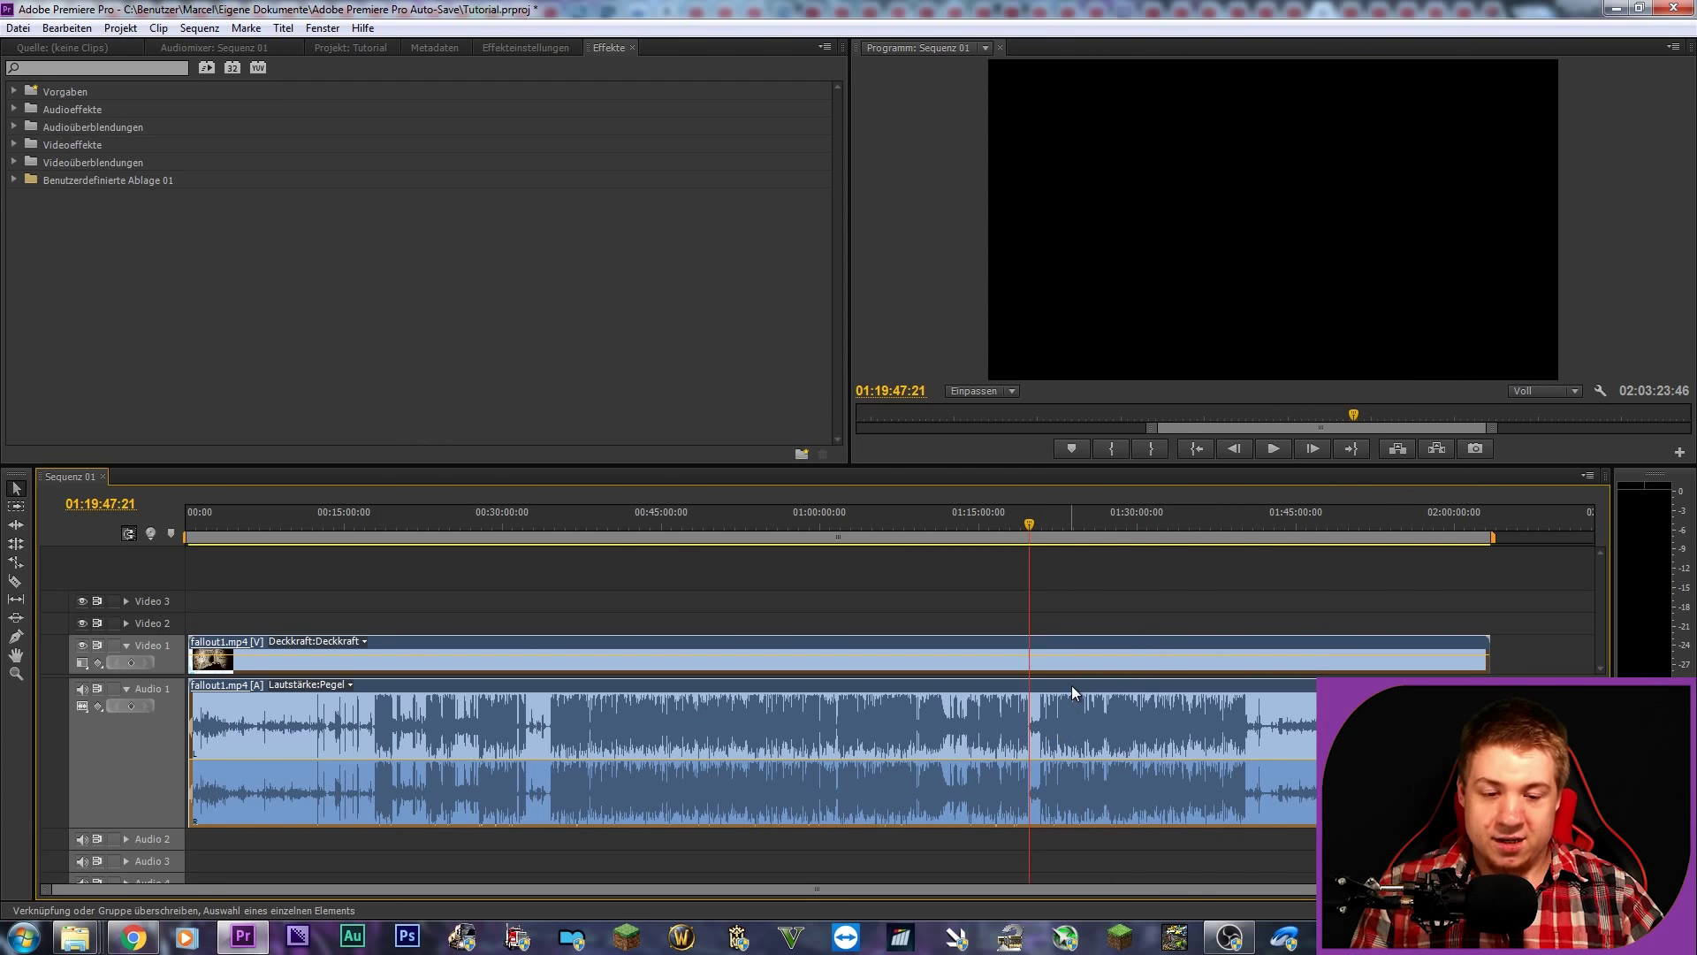
mouse_move(1028, 522)
mouse_down()
mouse_move(1471, 562)
mouse_move(1358, 569)
mouse_move(1483, 544)
mouse_move(336, 577)
mouse_up()
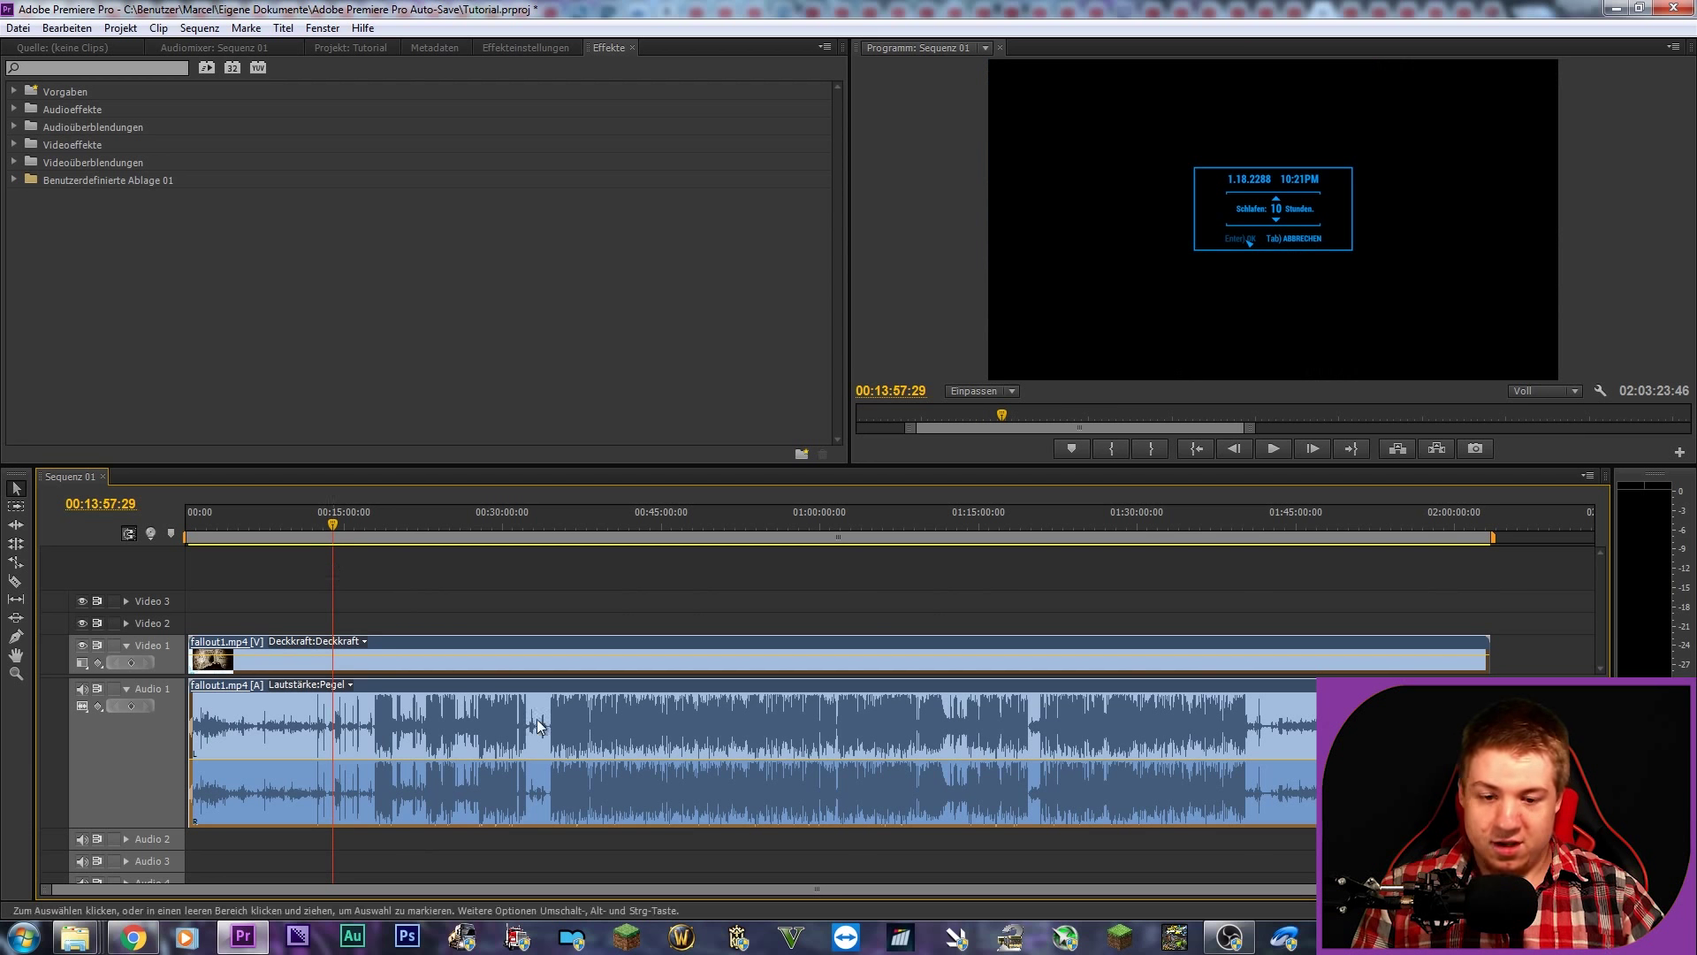
drag(334, 527, 368, 529)
Step: Zoom in and park the playhead at 00:17:50:38 in the sunny street
scroll(265, 742, up, 4)
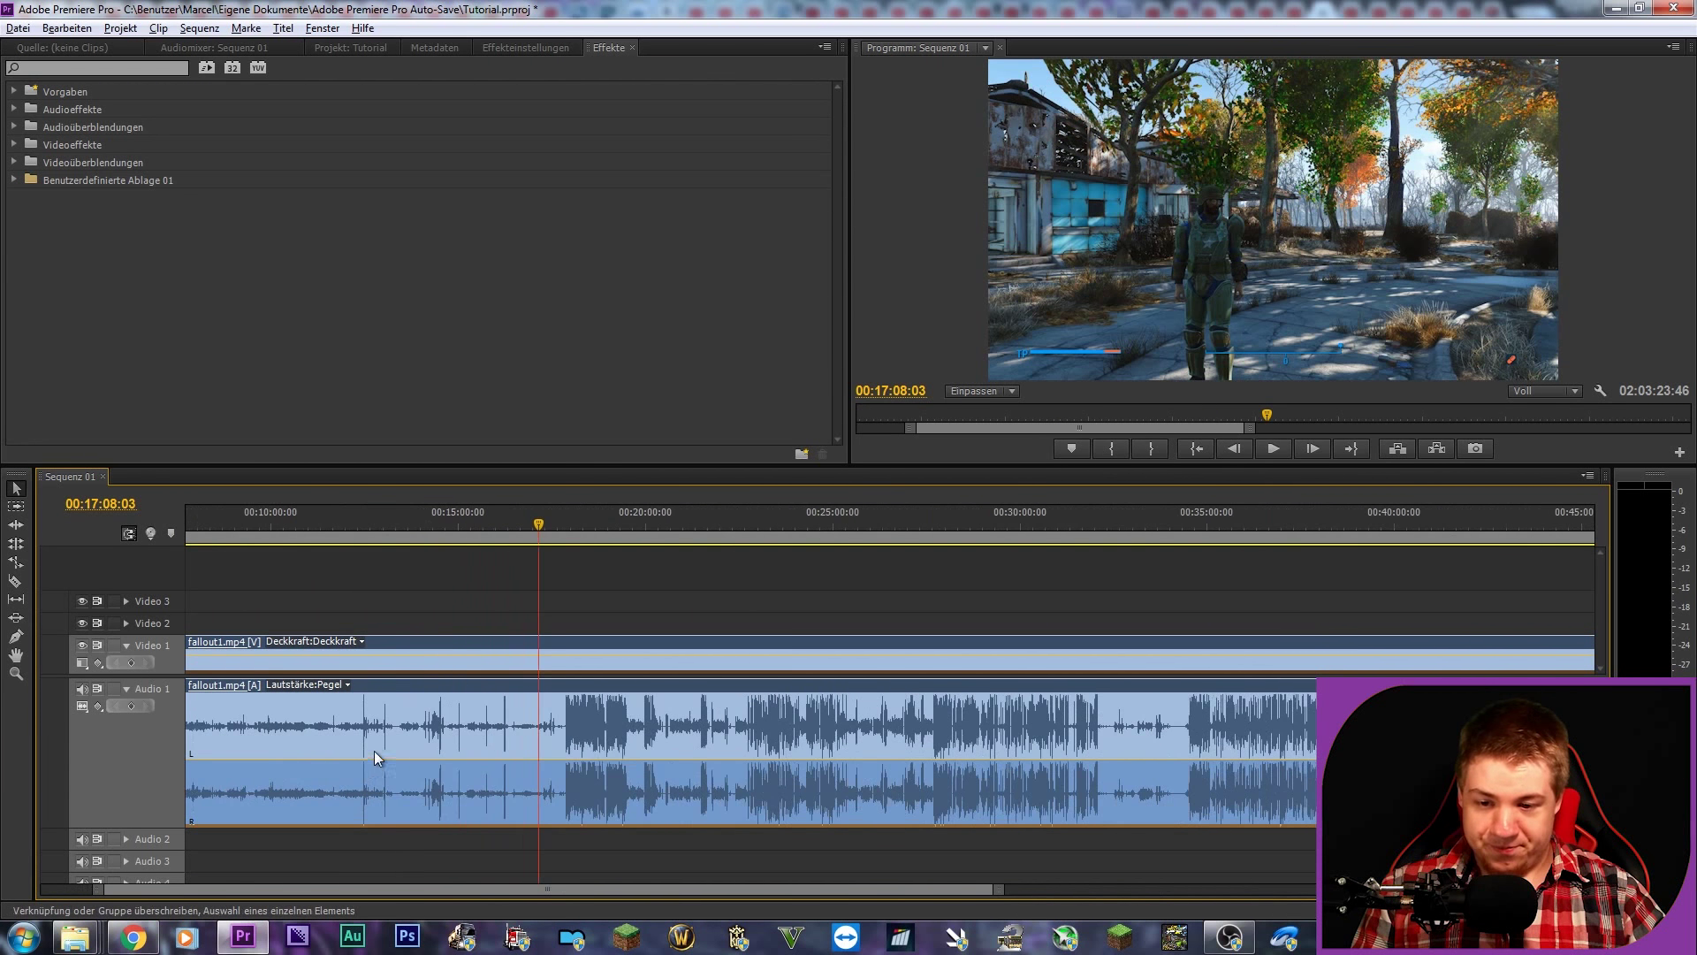
scroll(530, 734, down, 2)
scroll(670, 723, down, 3)
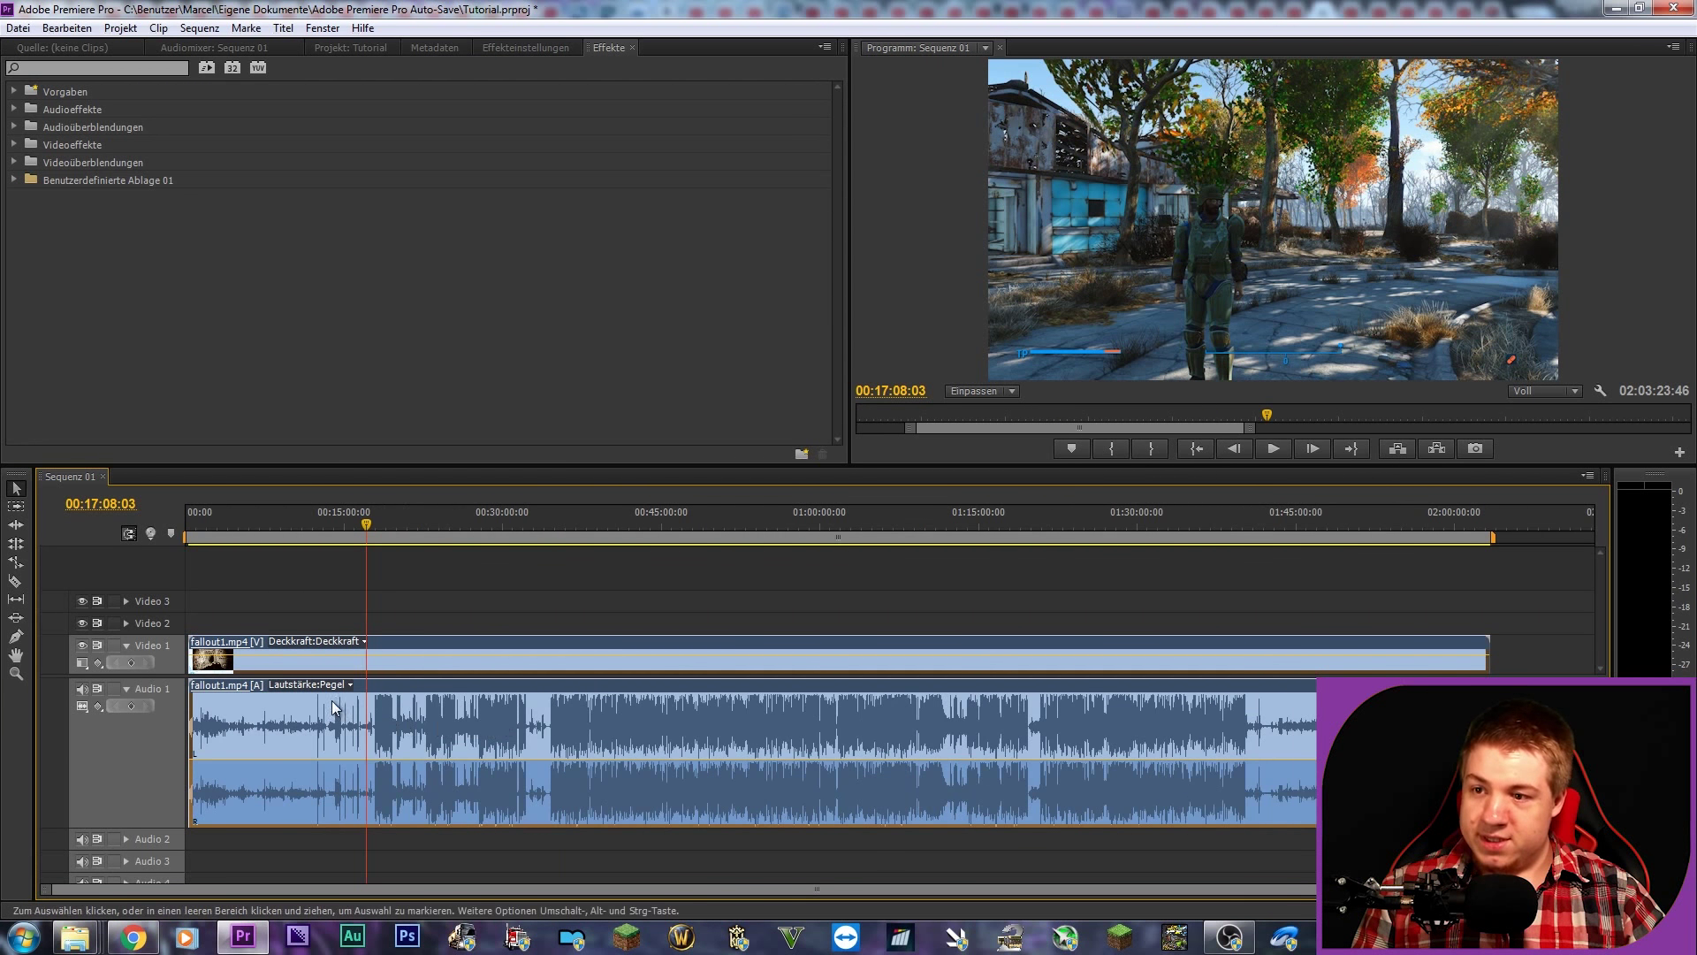
scroll(326, 747, up, 2)
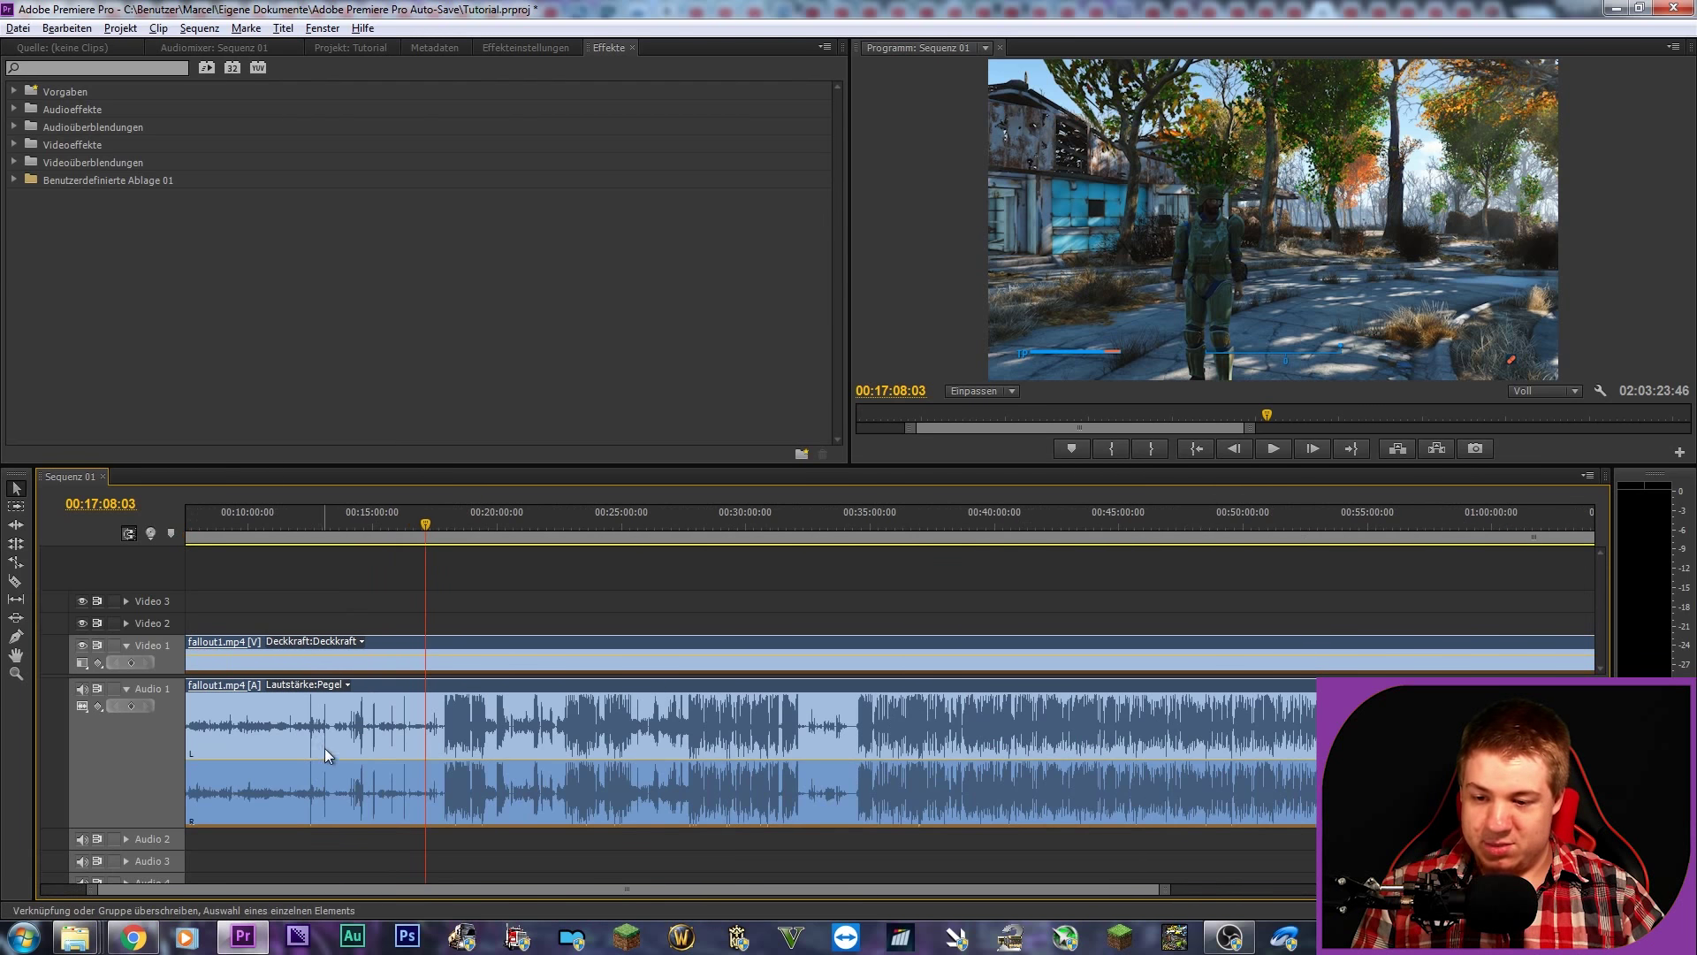
scroll(431, 706, up, 2)
scroll(431, 705, up, 2)
drag(482, 525, 644, 525)
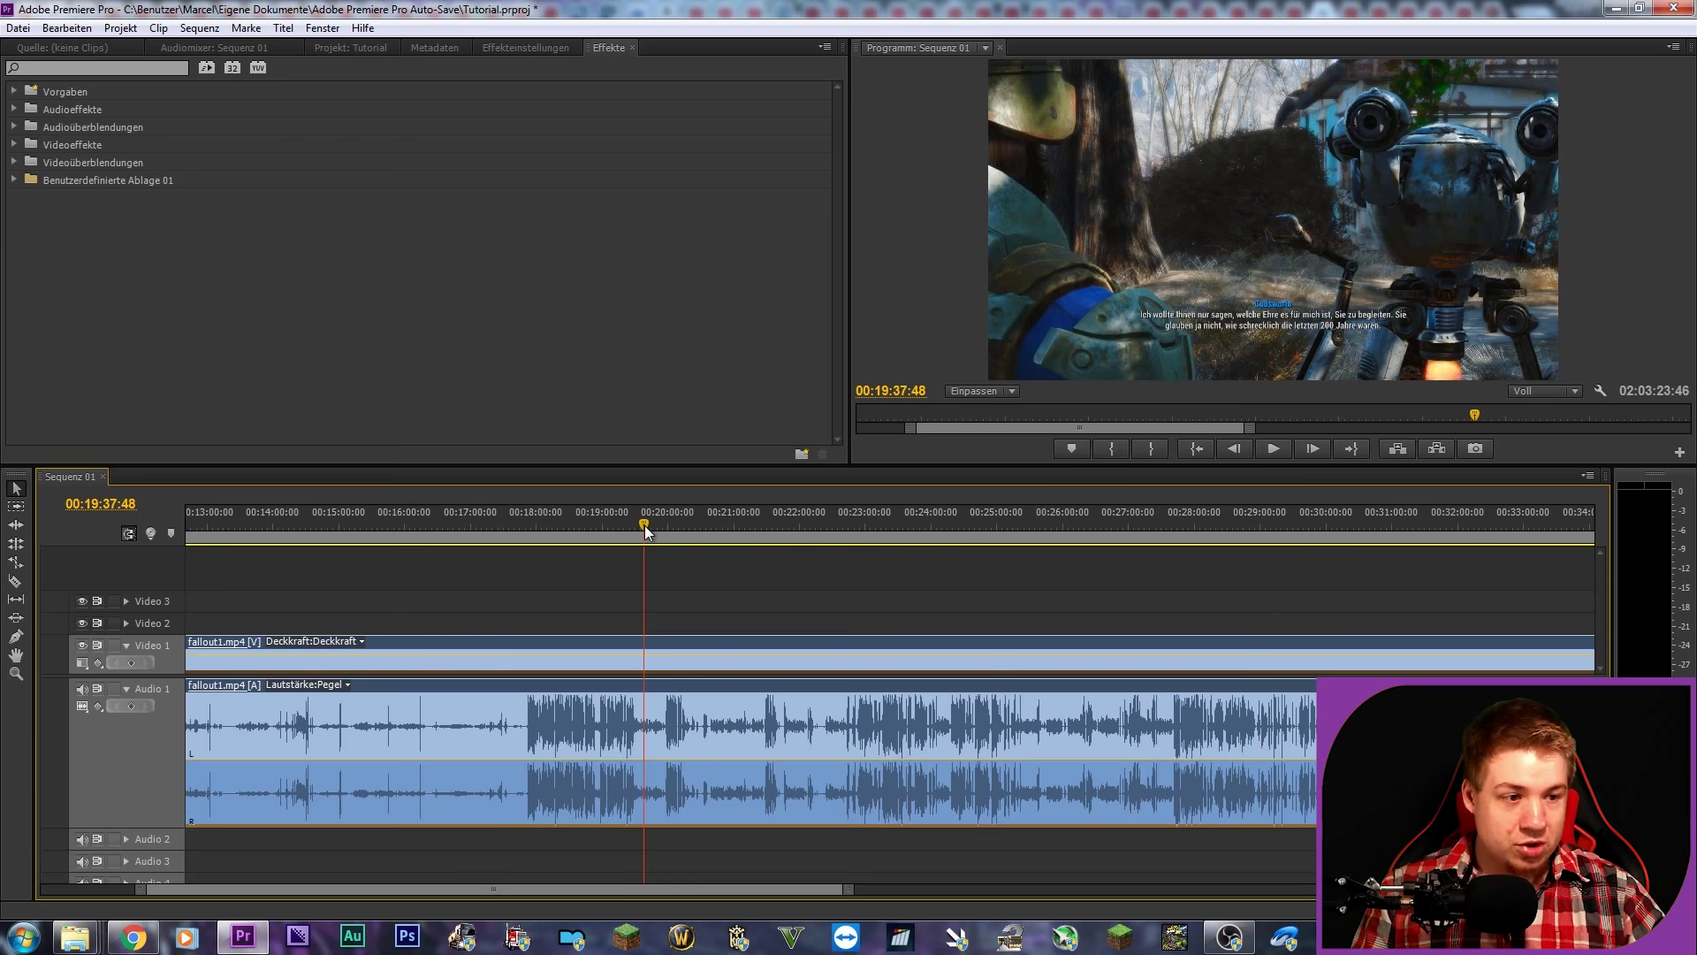
mouse_move(645, 525)
mouse_down()
mouse_move(506, 545)
mouse_move(525, 543)
mouse_up()
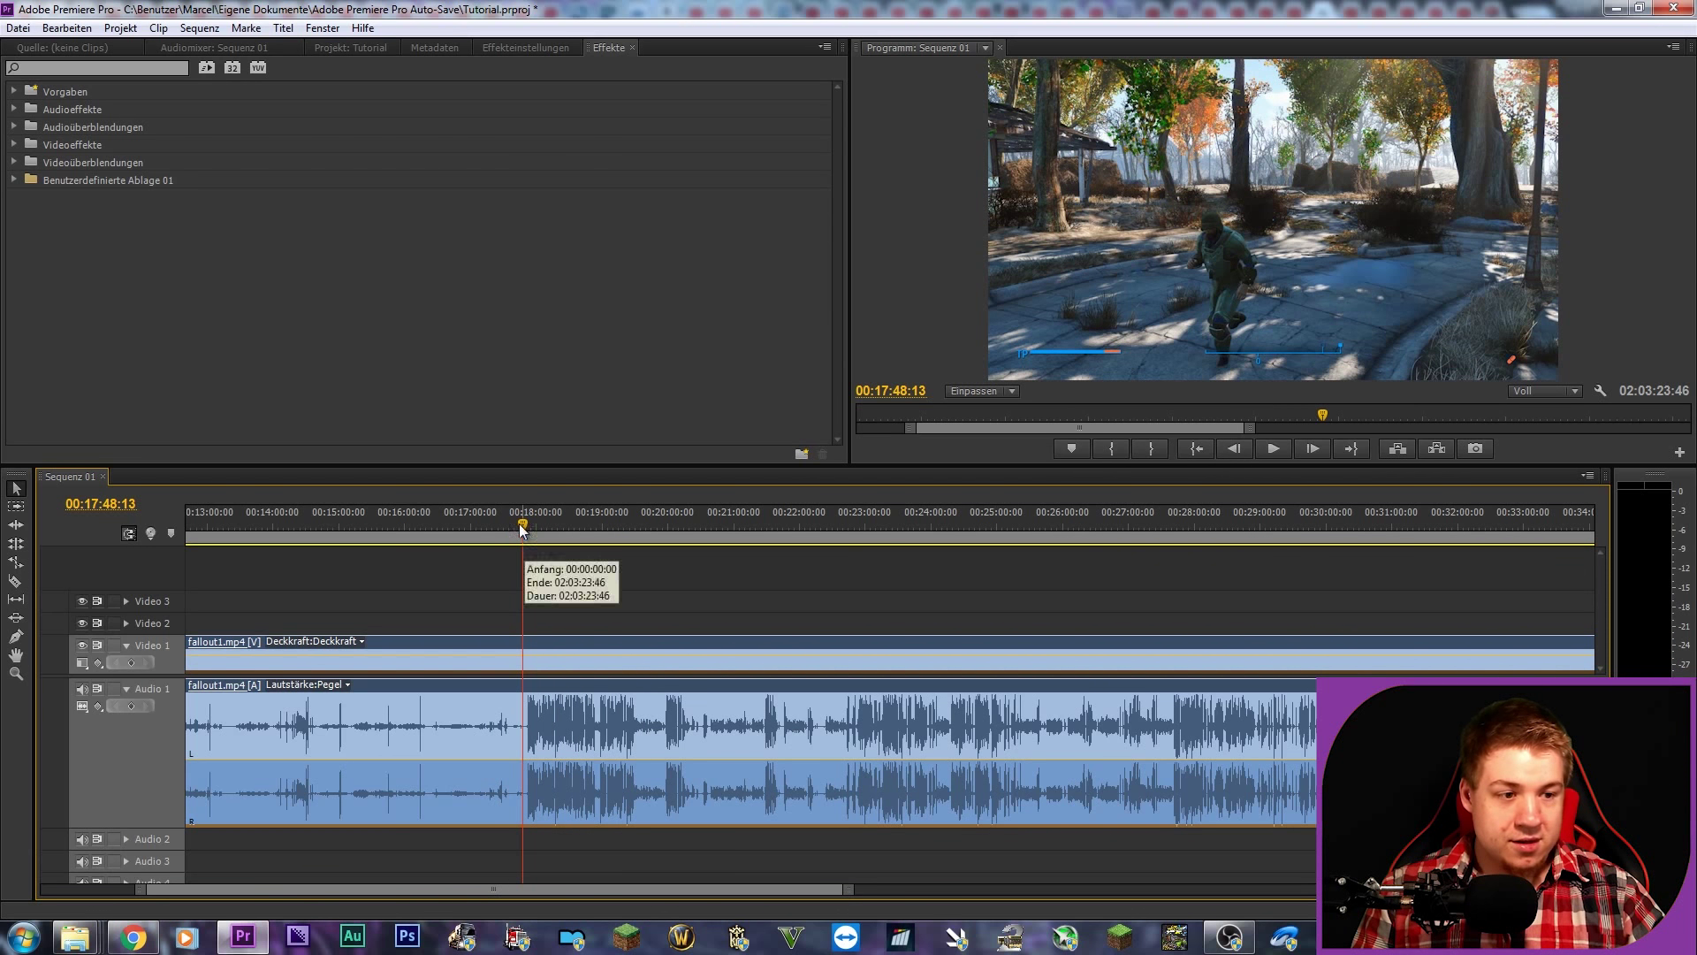
click(525, 525)
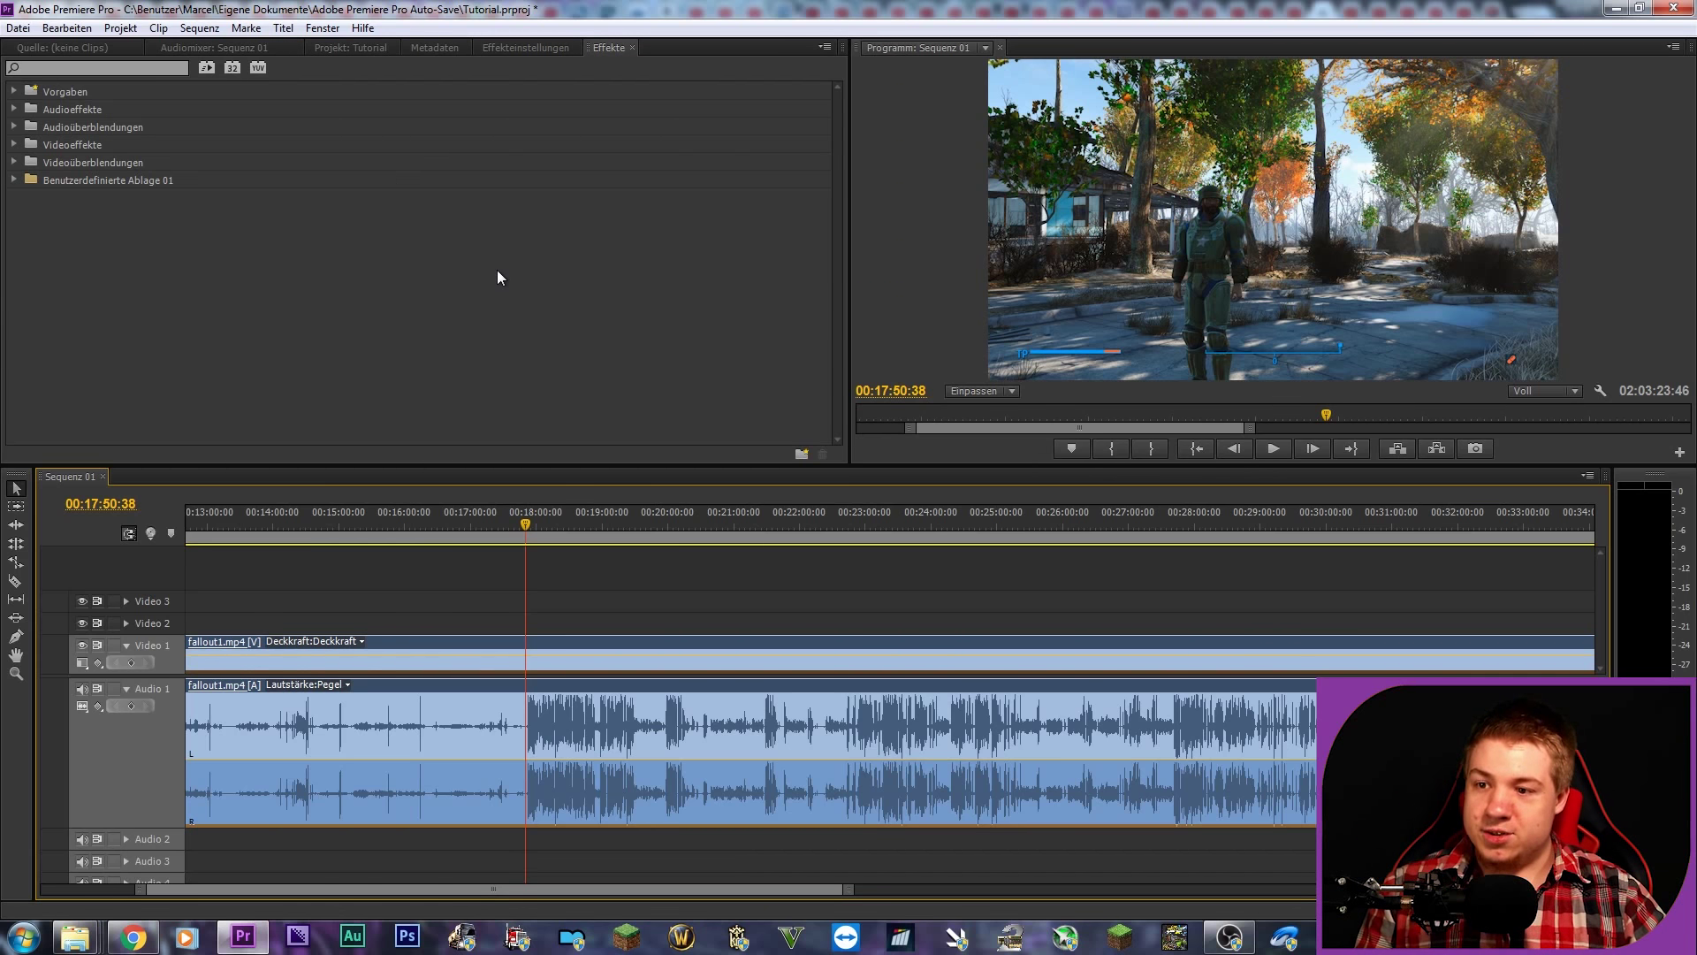
Step: Apply Schnelle Farbkorrektur from Videoeffekte > Farbkorrektur to fallout1.mp4 and show its Effekteinstellungen
click(15, 145)
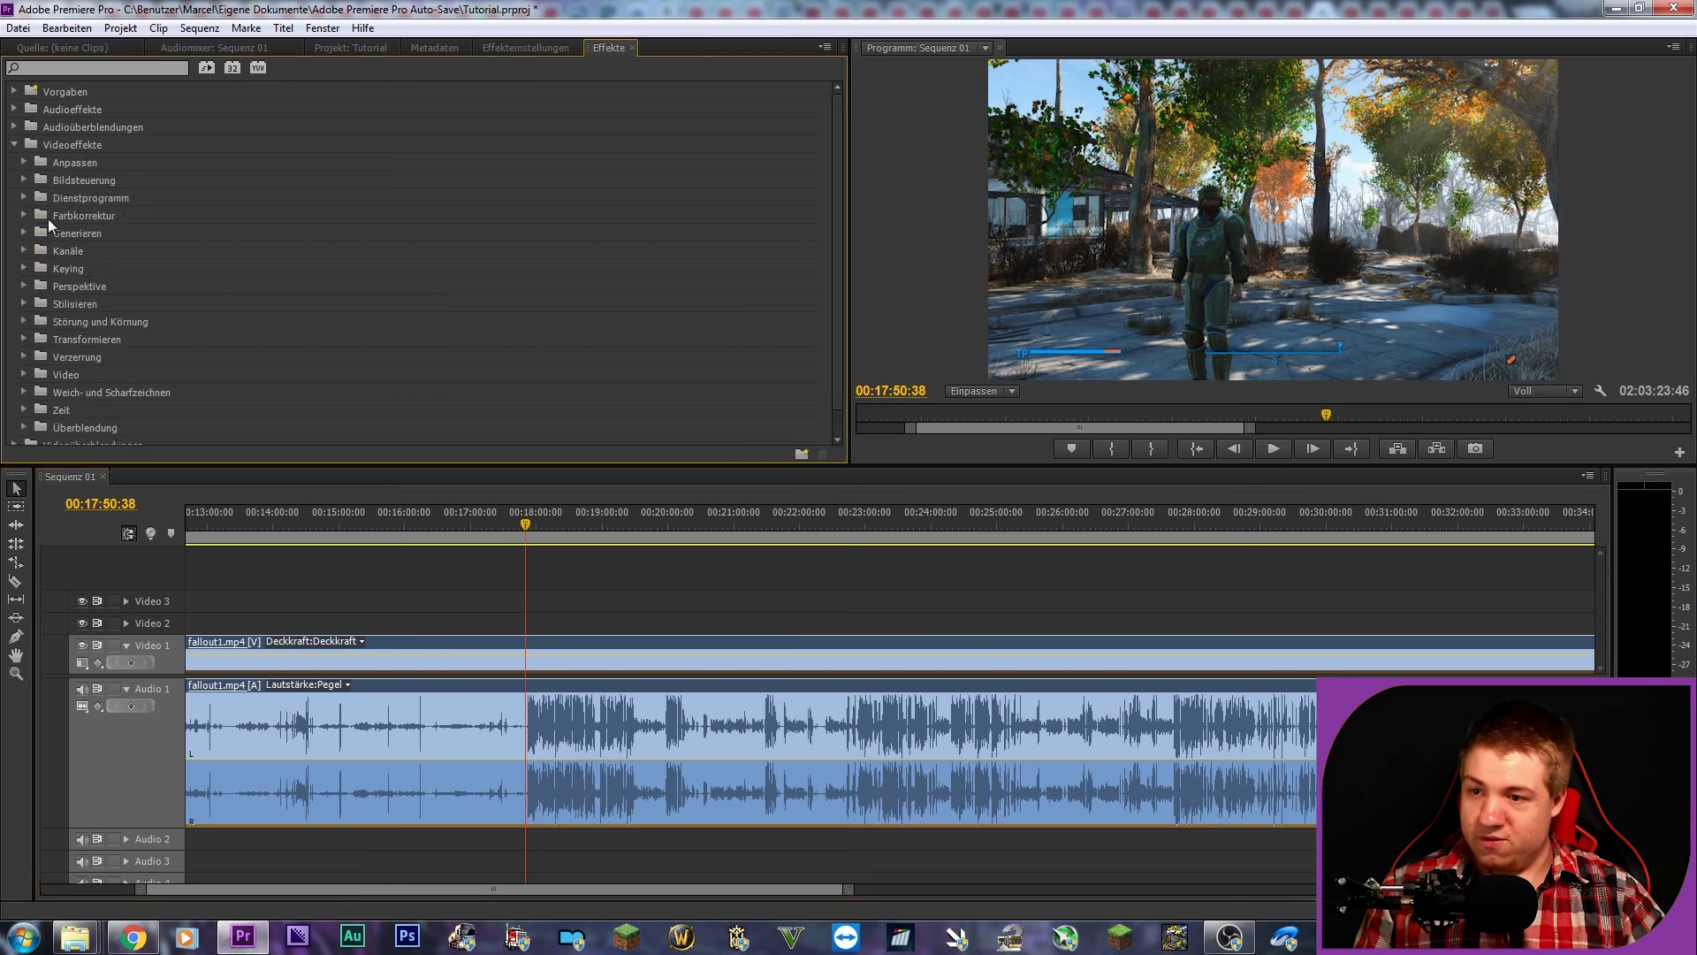
click(23, 215)
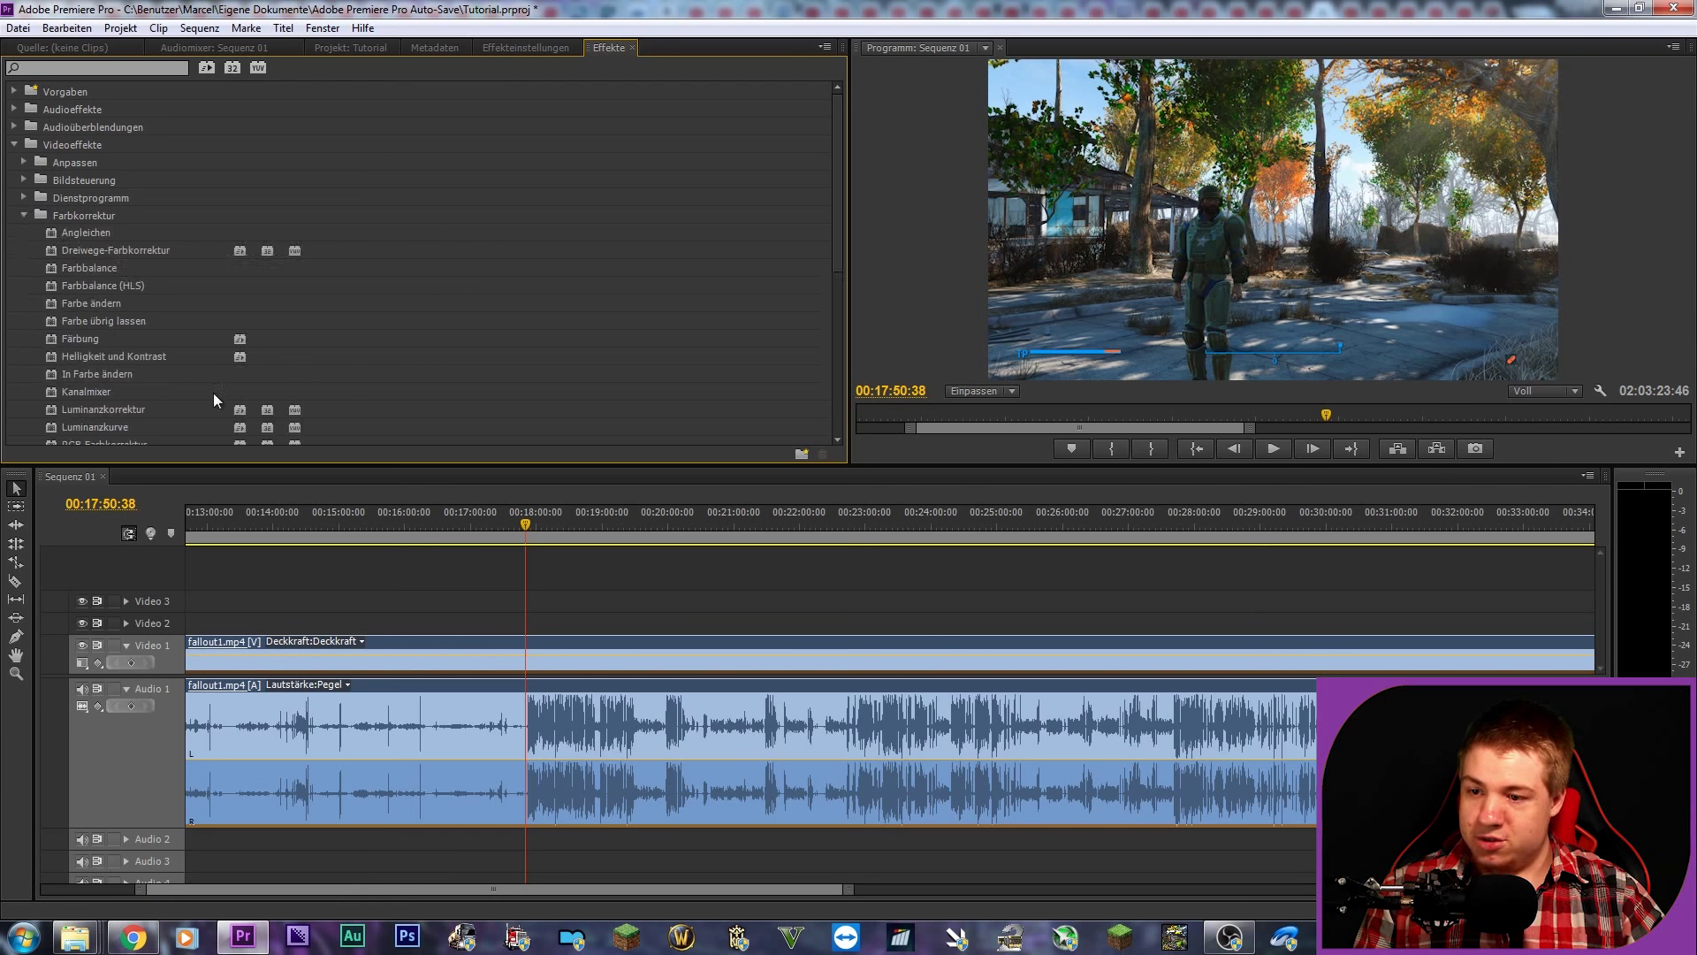
scroll(65, 385, down, 2)
drag(51, 376, 561, 663)
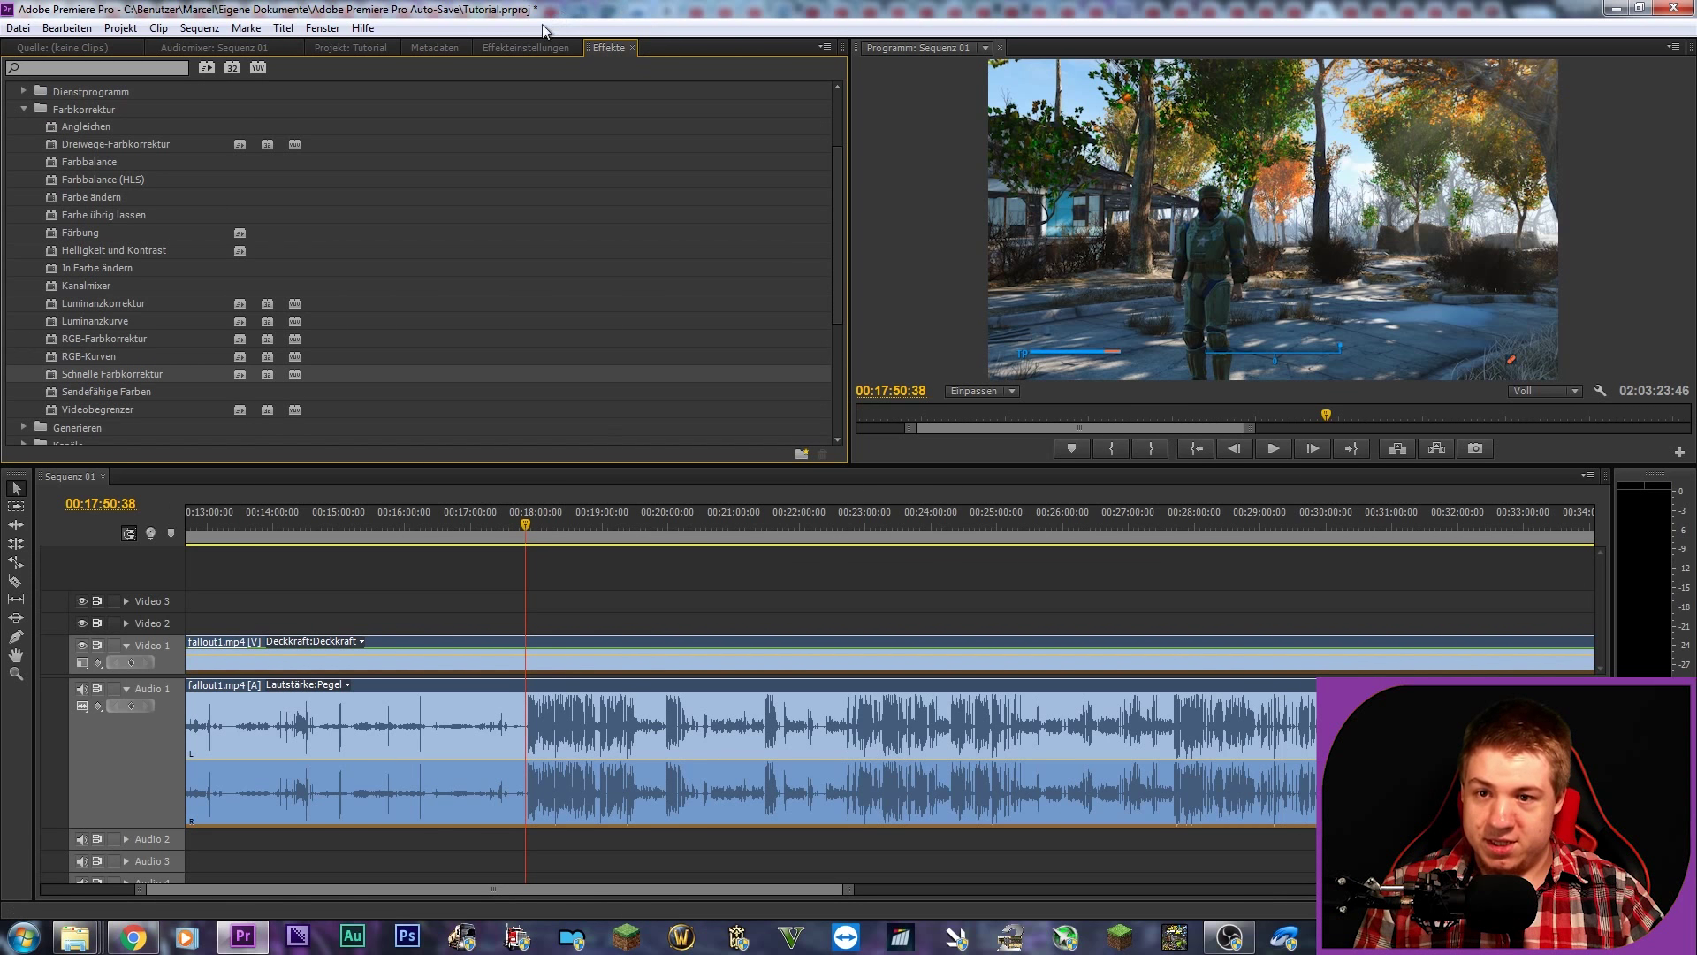
click(711, 654)
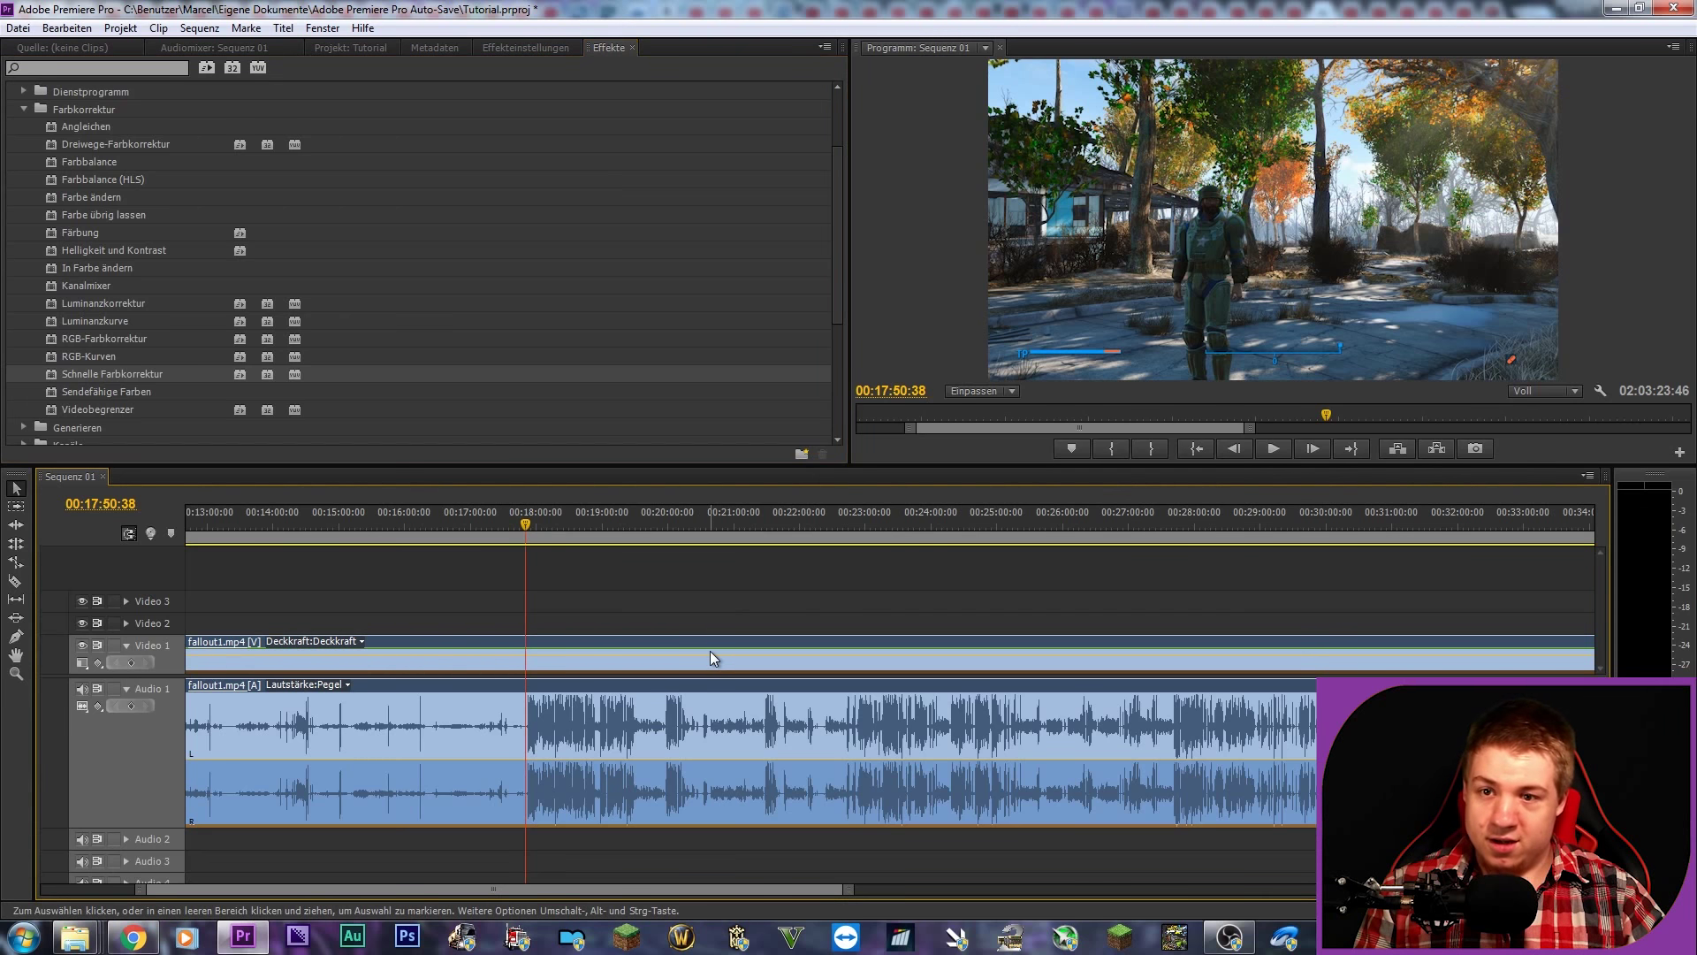
click(526, 47)
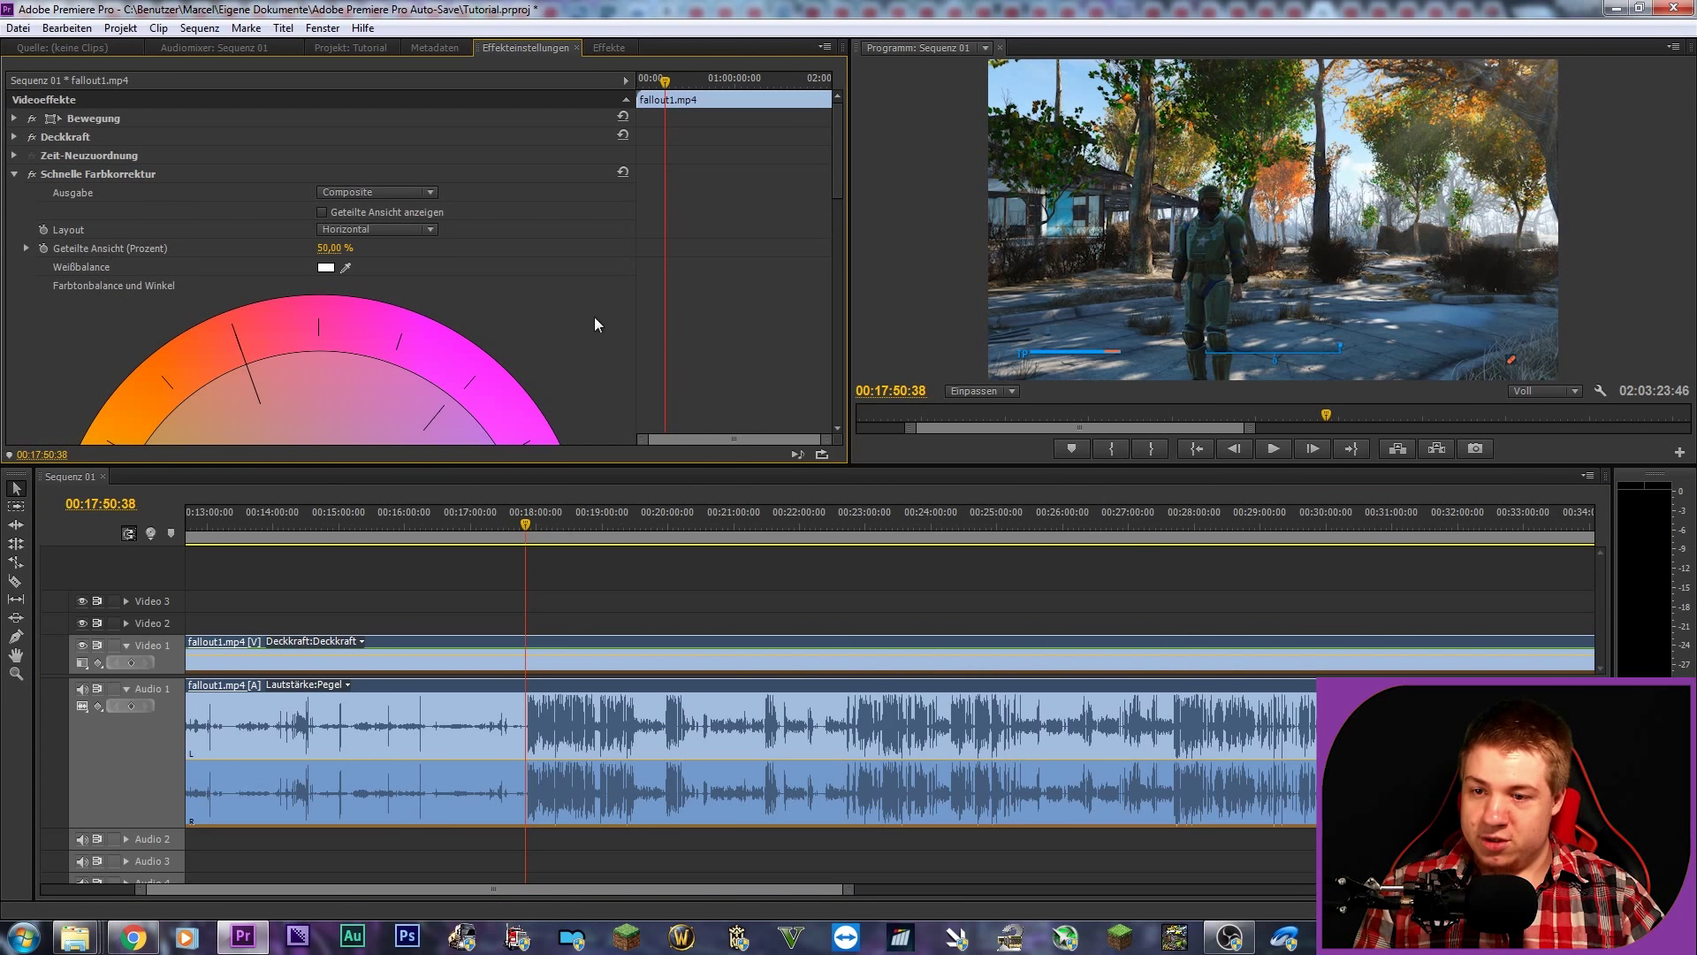
scroll(595, 325, down, 3)
scroll(596, 331, down, 4)
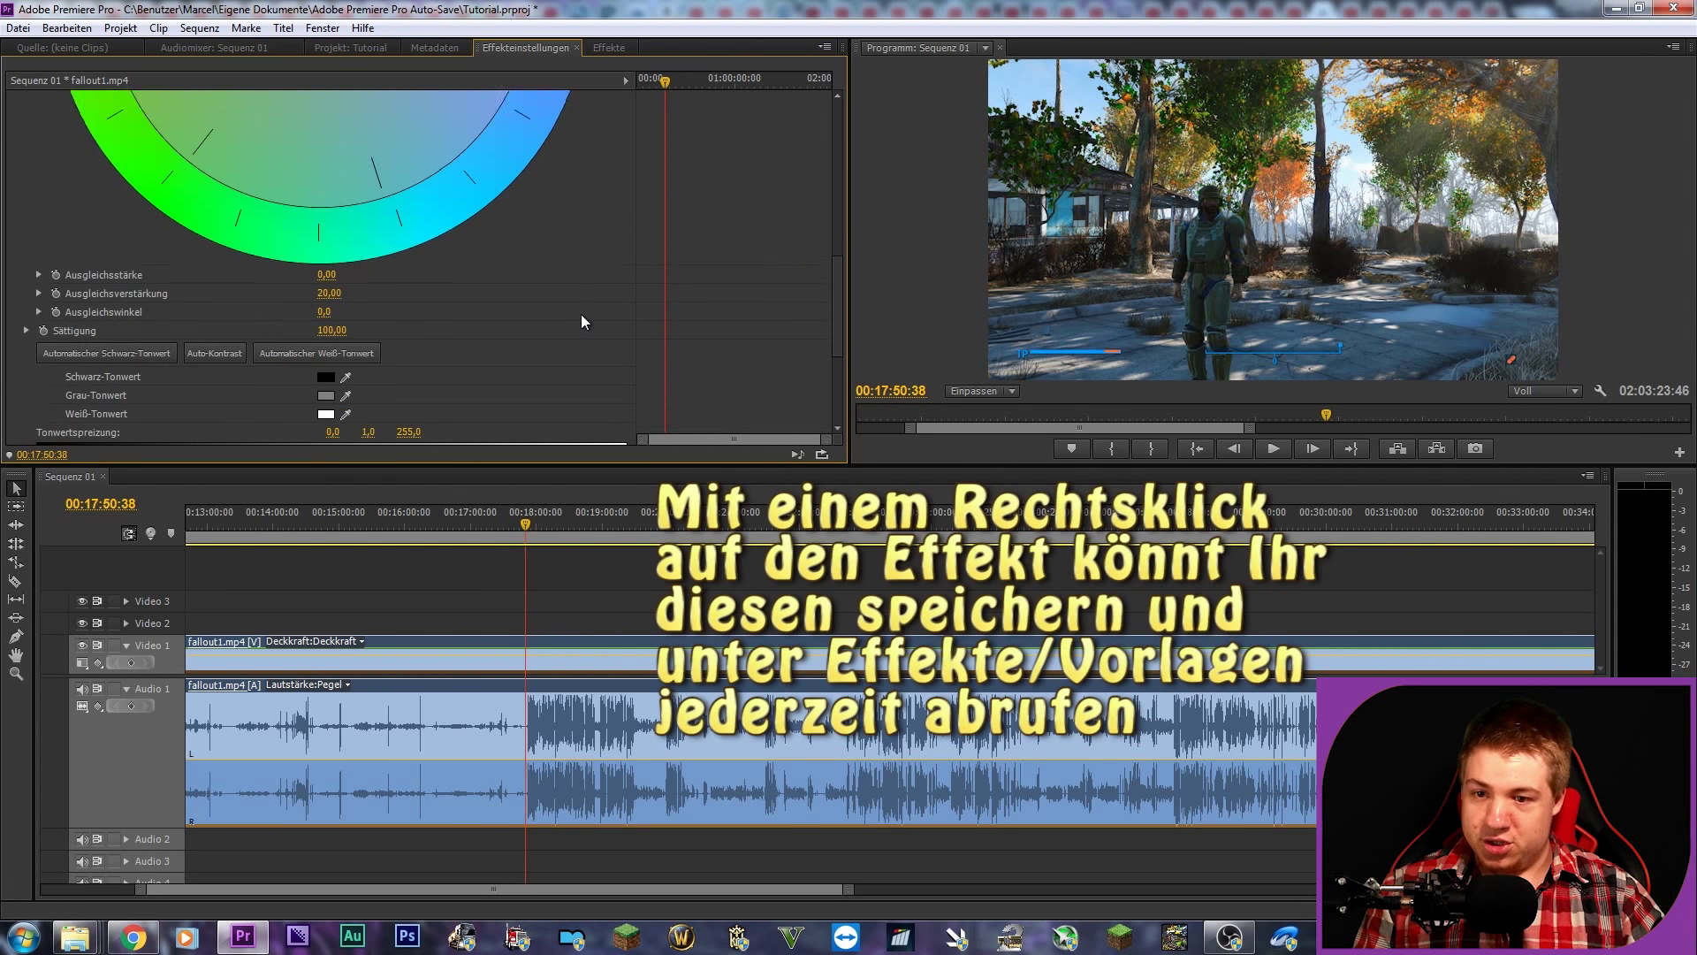
scroll(581, 318, up, 3)
scroll(592, 329, up, 2)
scroll(594, 325, up, 2)
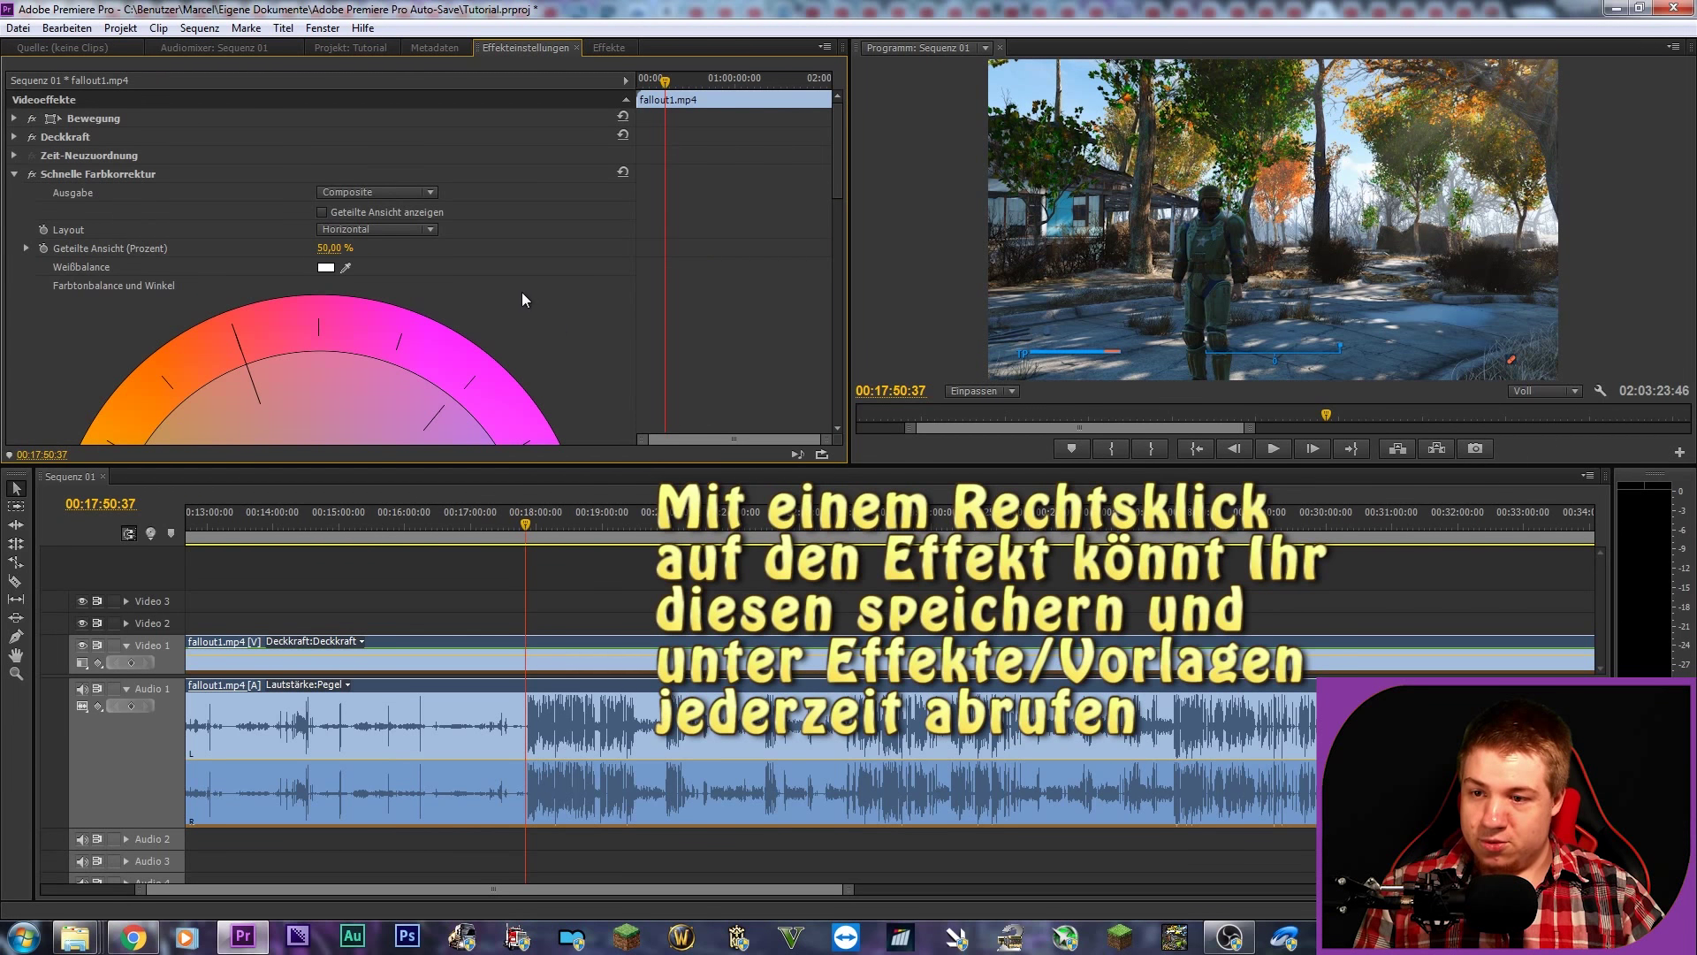
scroll(580, 338, down, 2)
scroll(580, 338, down, 2)
scroll(552, 333, down, 2)
scroll(538, 334, down, 1)
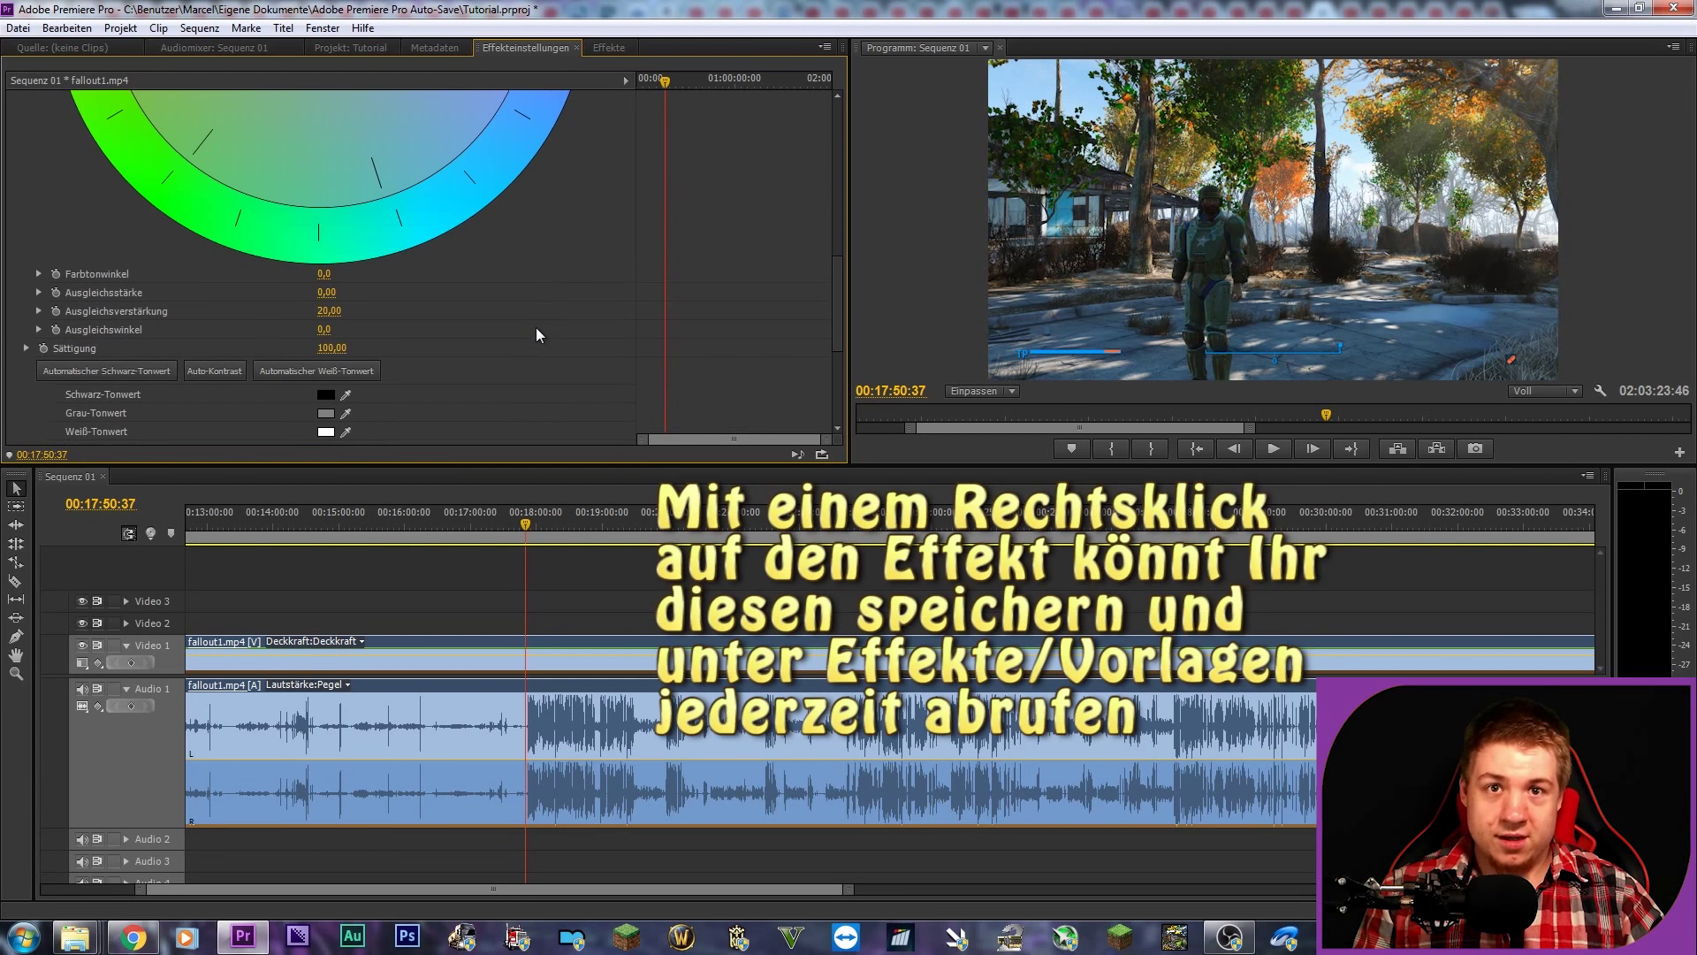
scroll(537, 313, down, 1)
scroll(507, 277, up, 1)
scroll(513, 279, up, 2)
scroll(564, 281, up, 2)
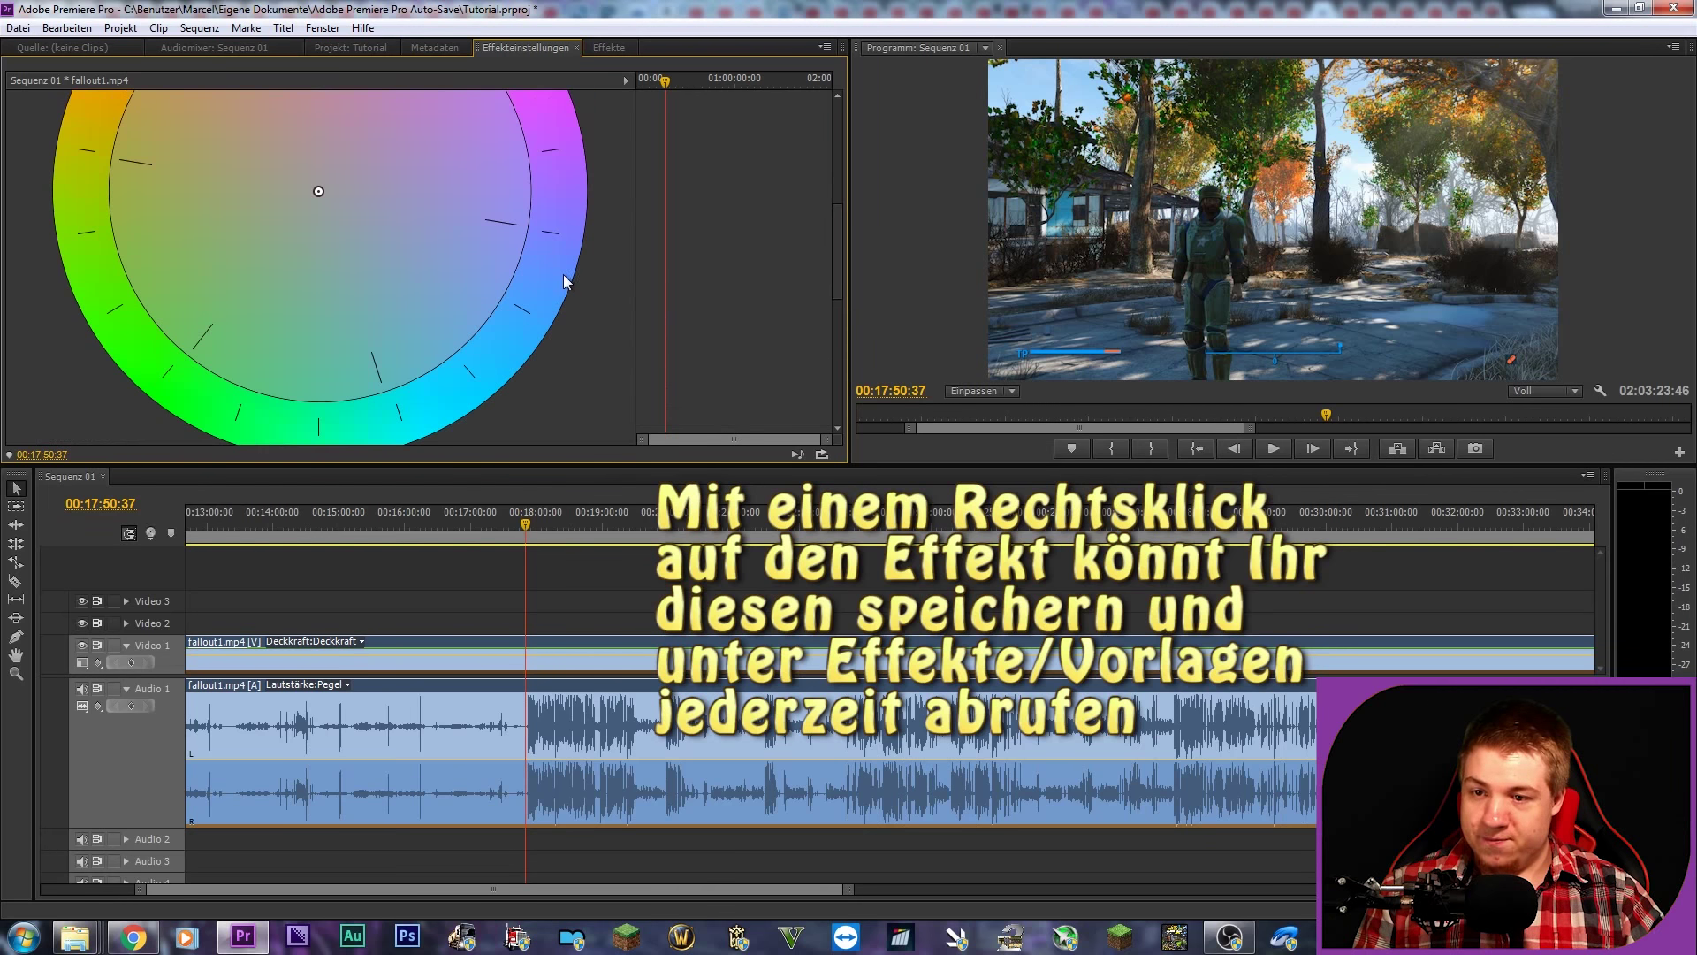
scroll(453, 336, up, 1)
scroll(490, 304, up, 1)
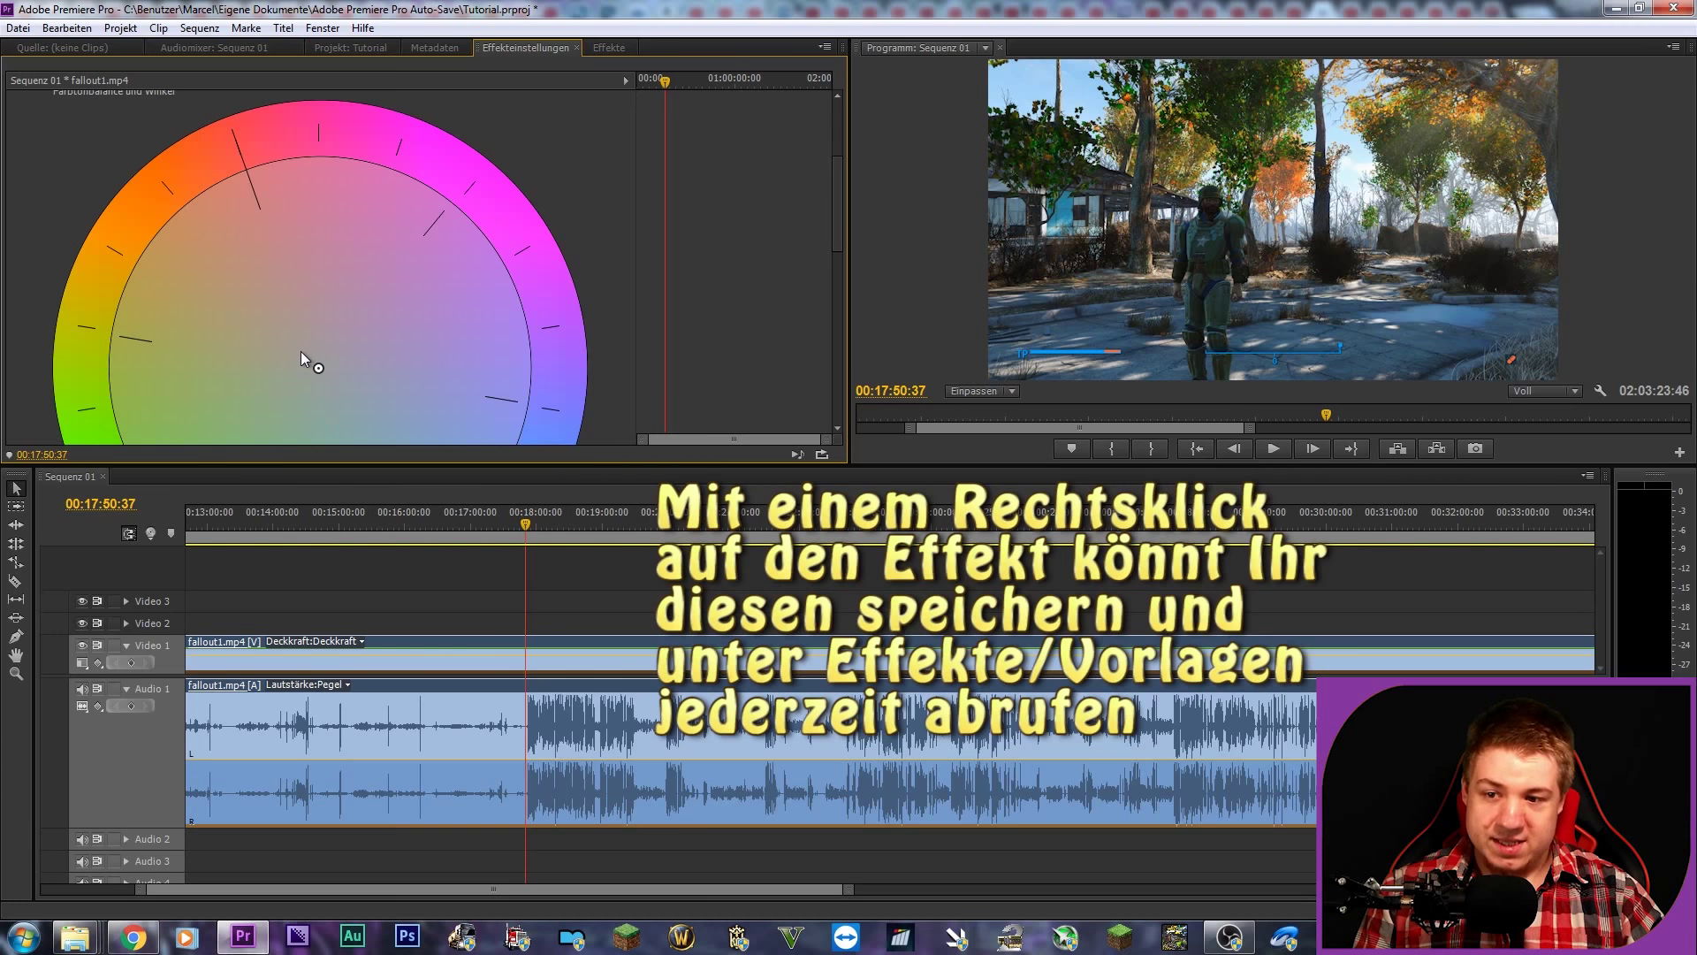
drag(295, 347, 275, 305)
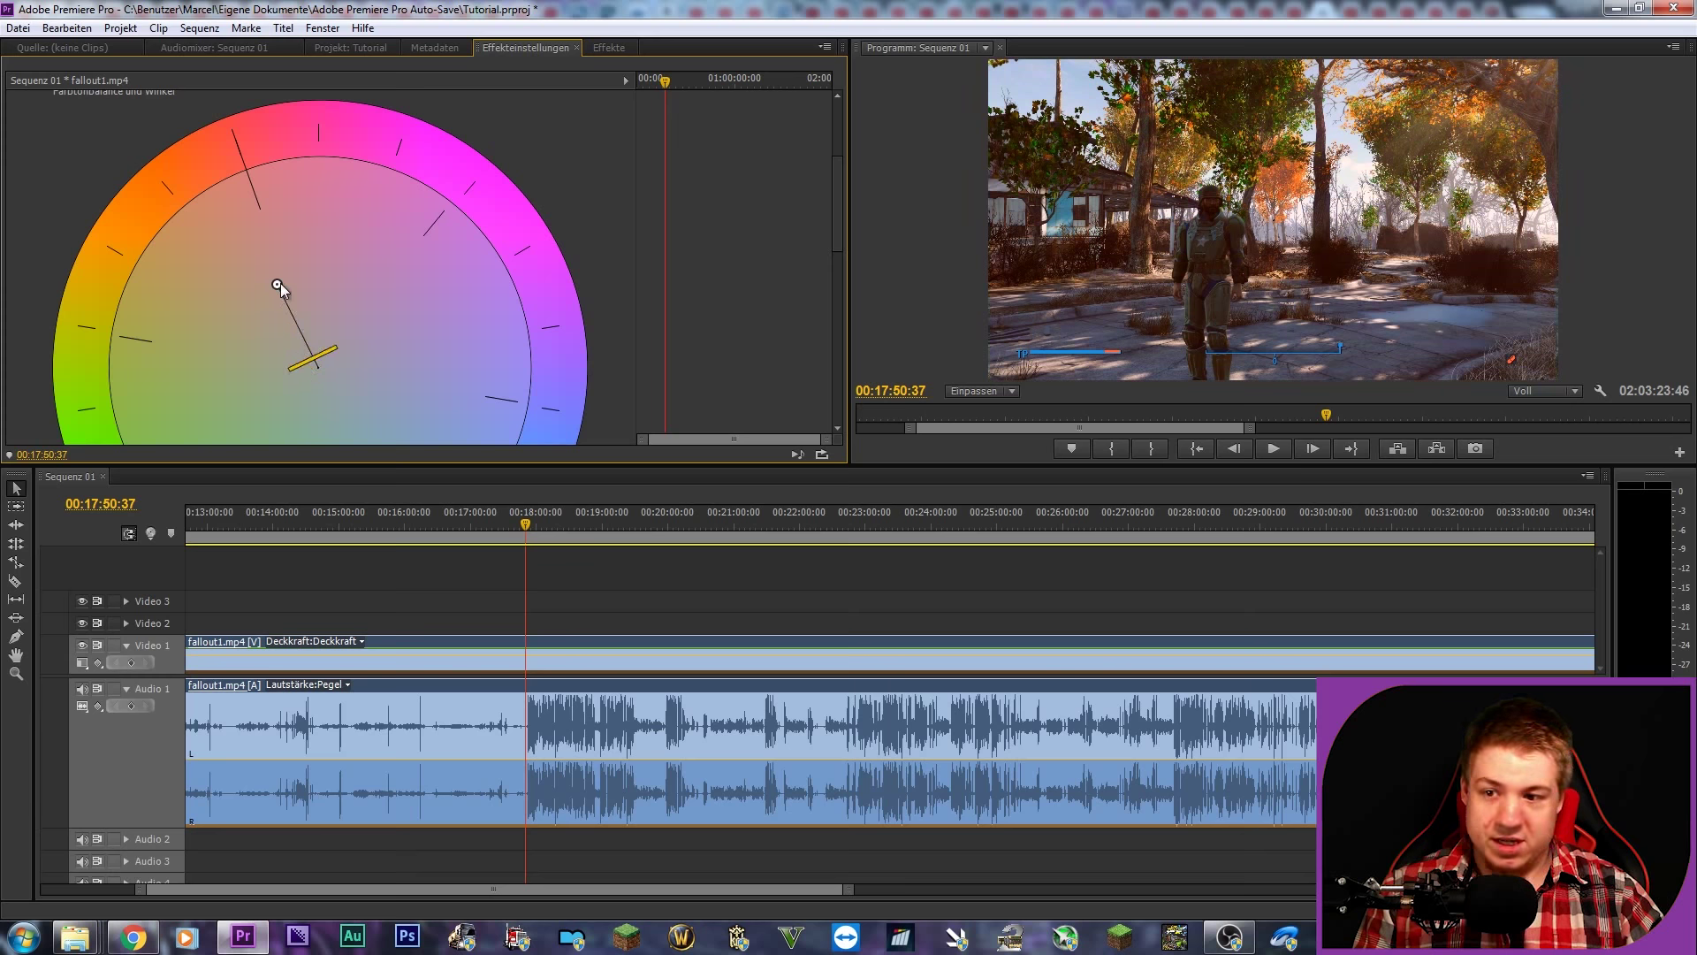
drag(353, 297, 390, 386)
mouse_move(212, 422)
mouse_down()
mouse_move(225, 277)
mouse_move(374, 311)
mouse_move(309, 279)
mouse_up()
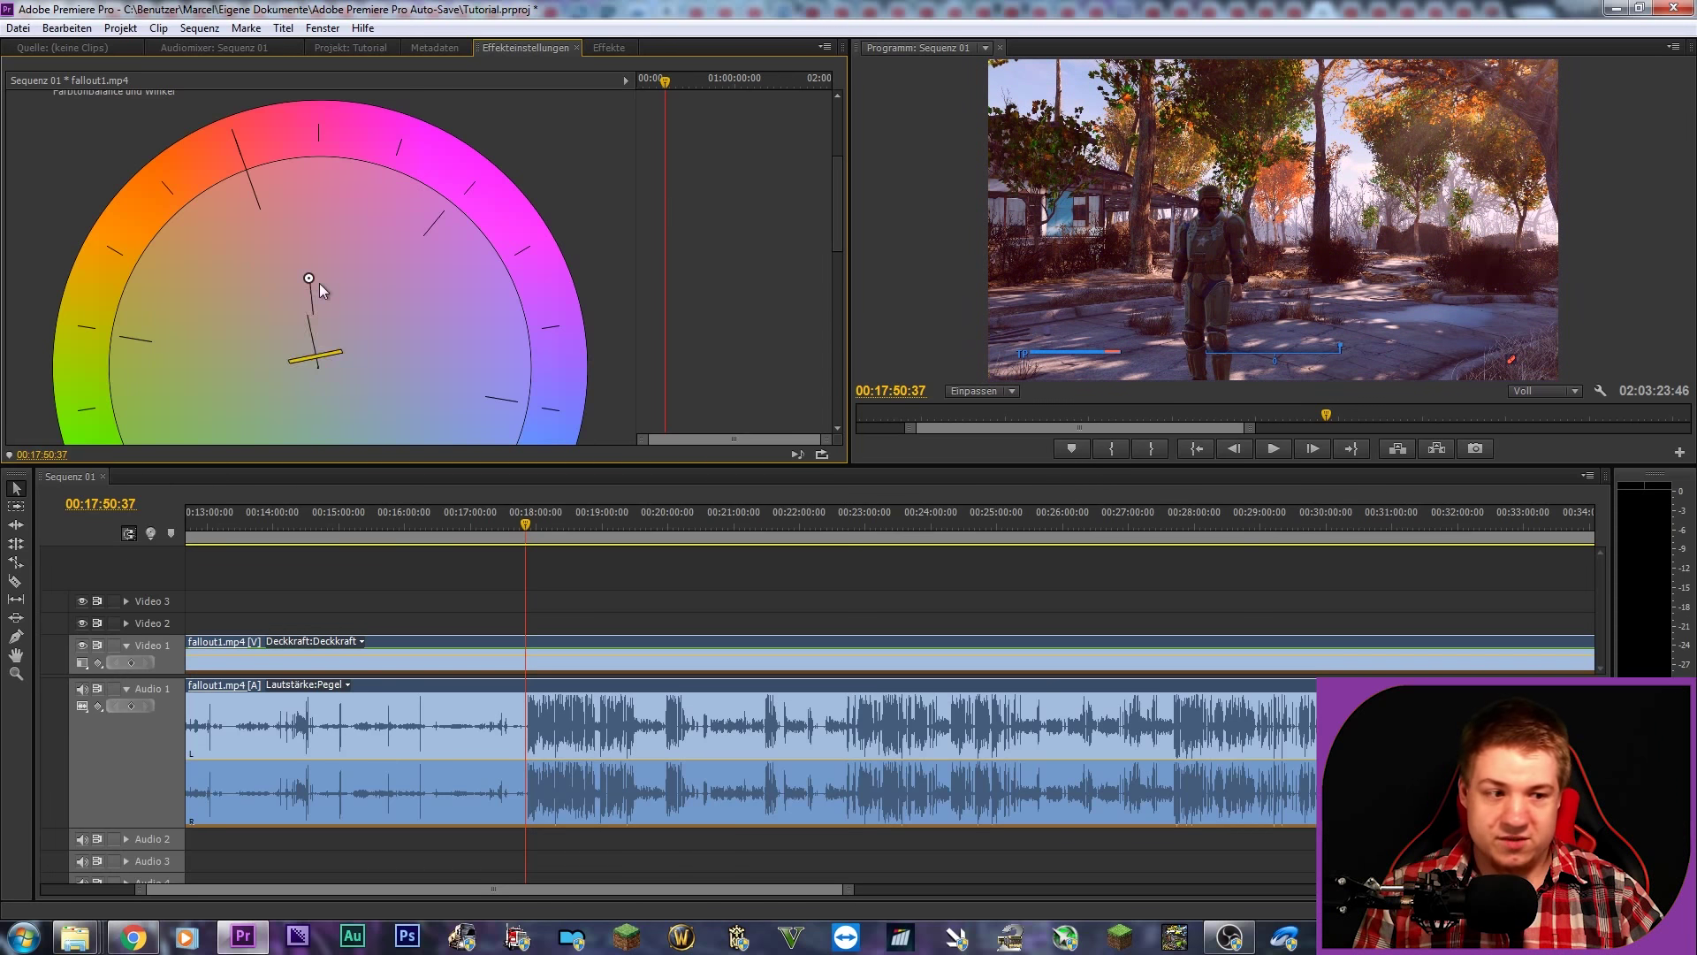
scroll(493, 241, up, 3)
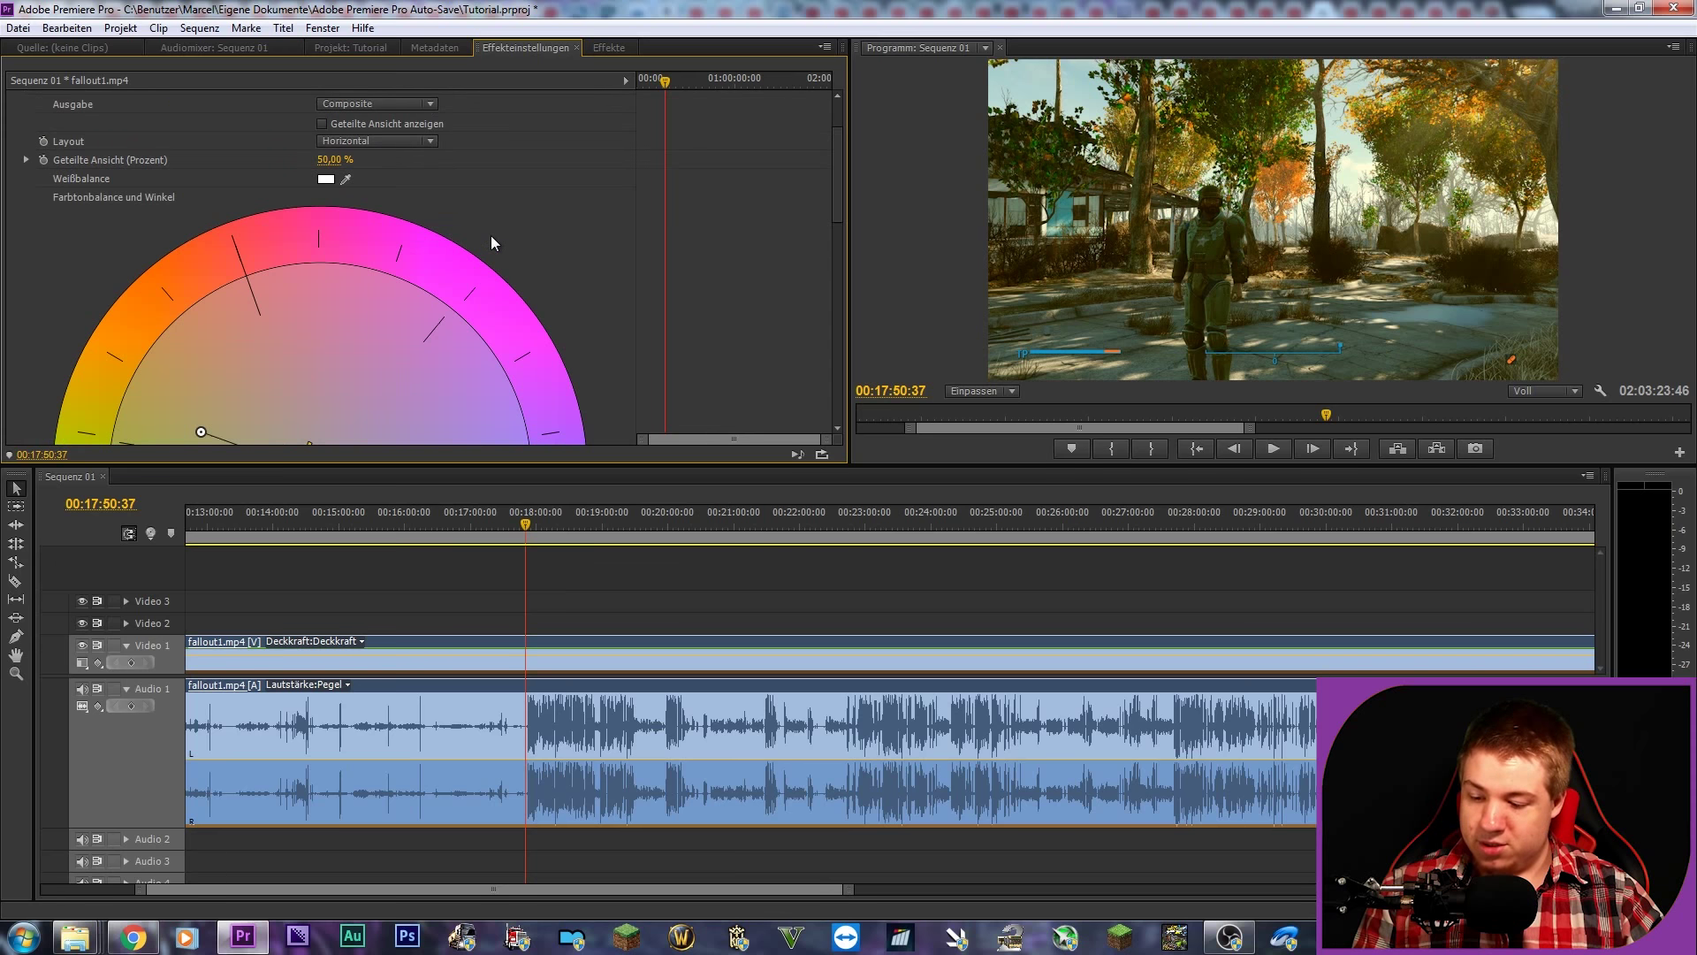
scroll(490, 235, down, 3)
scroll(491, 305, down, 2)
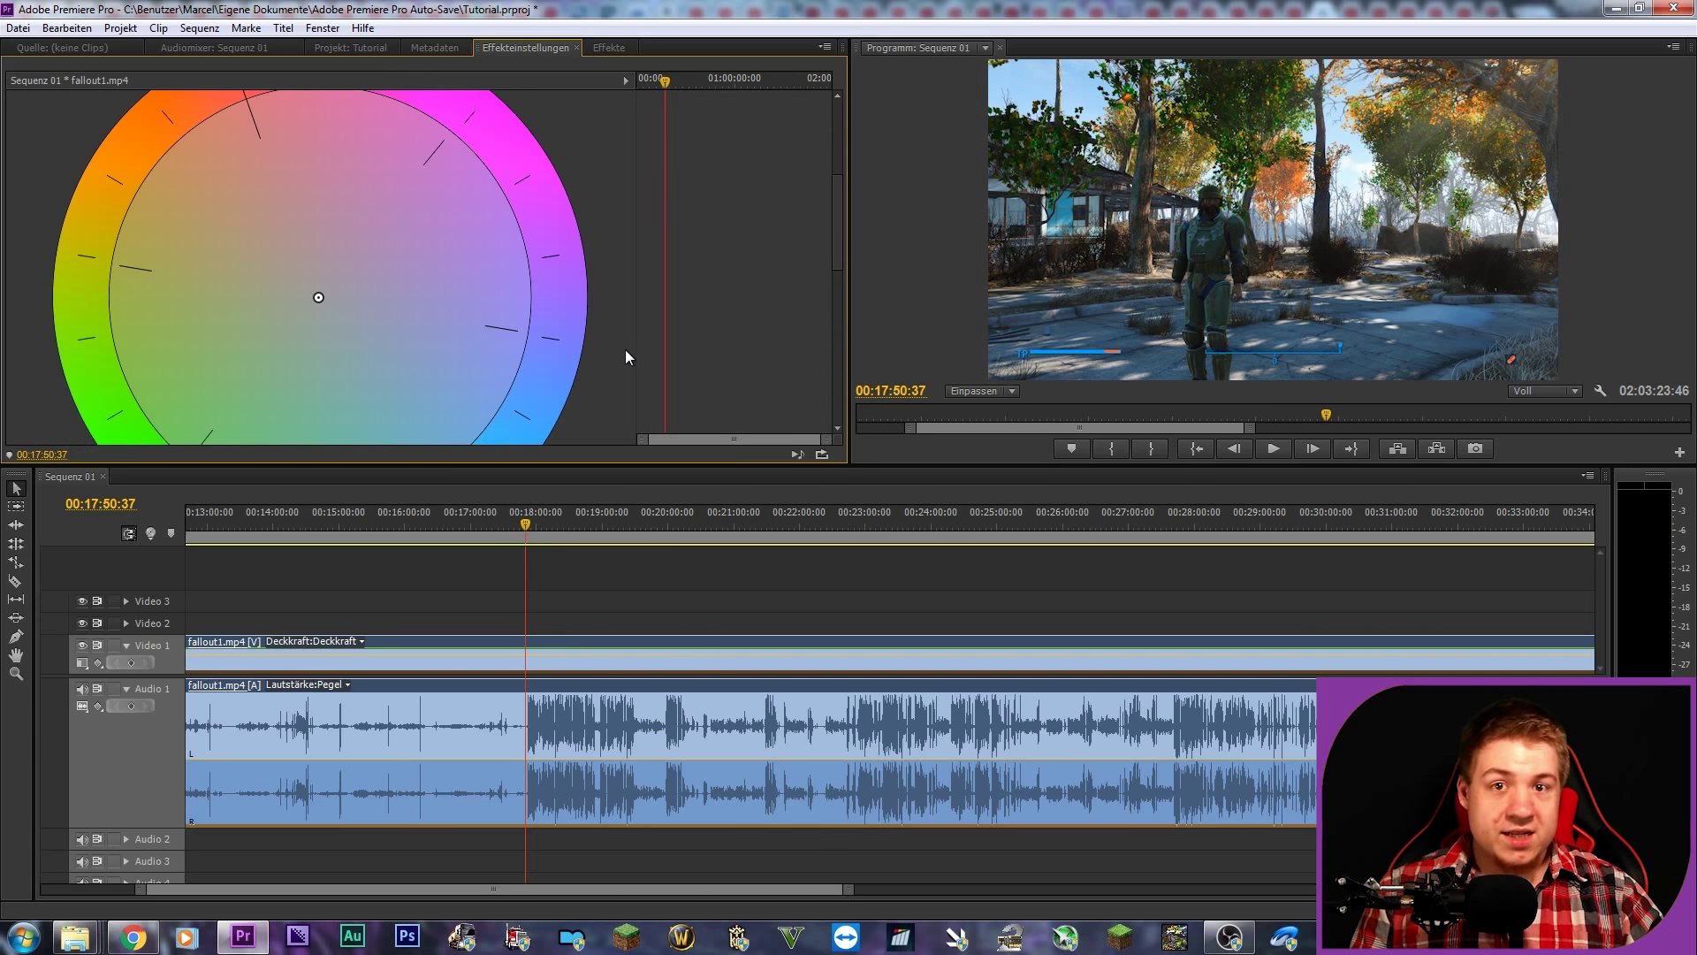
scroll(598, 332, down, 2)
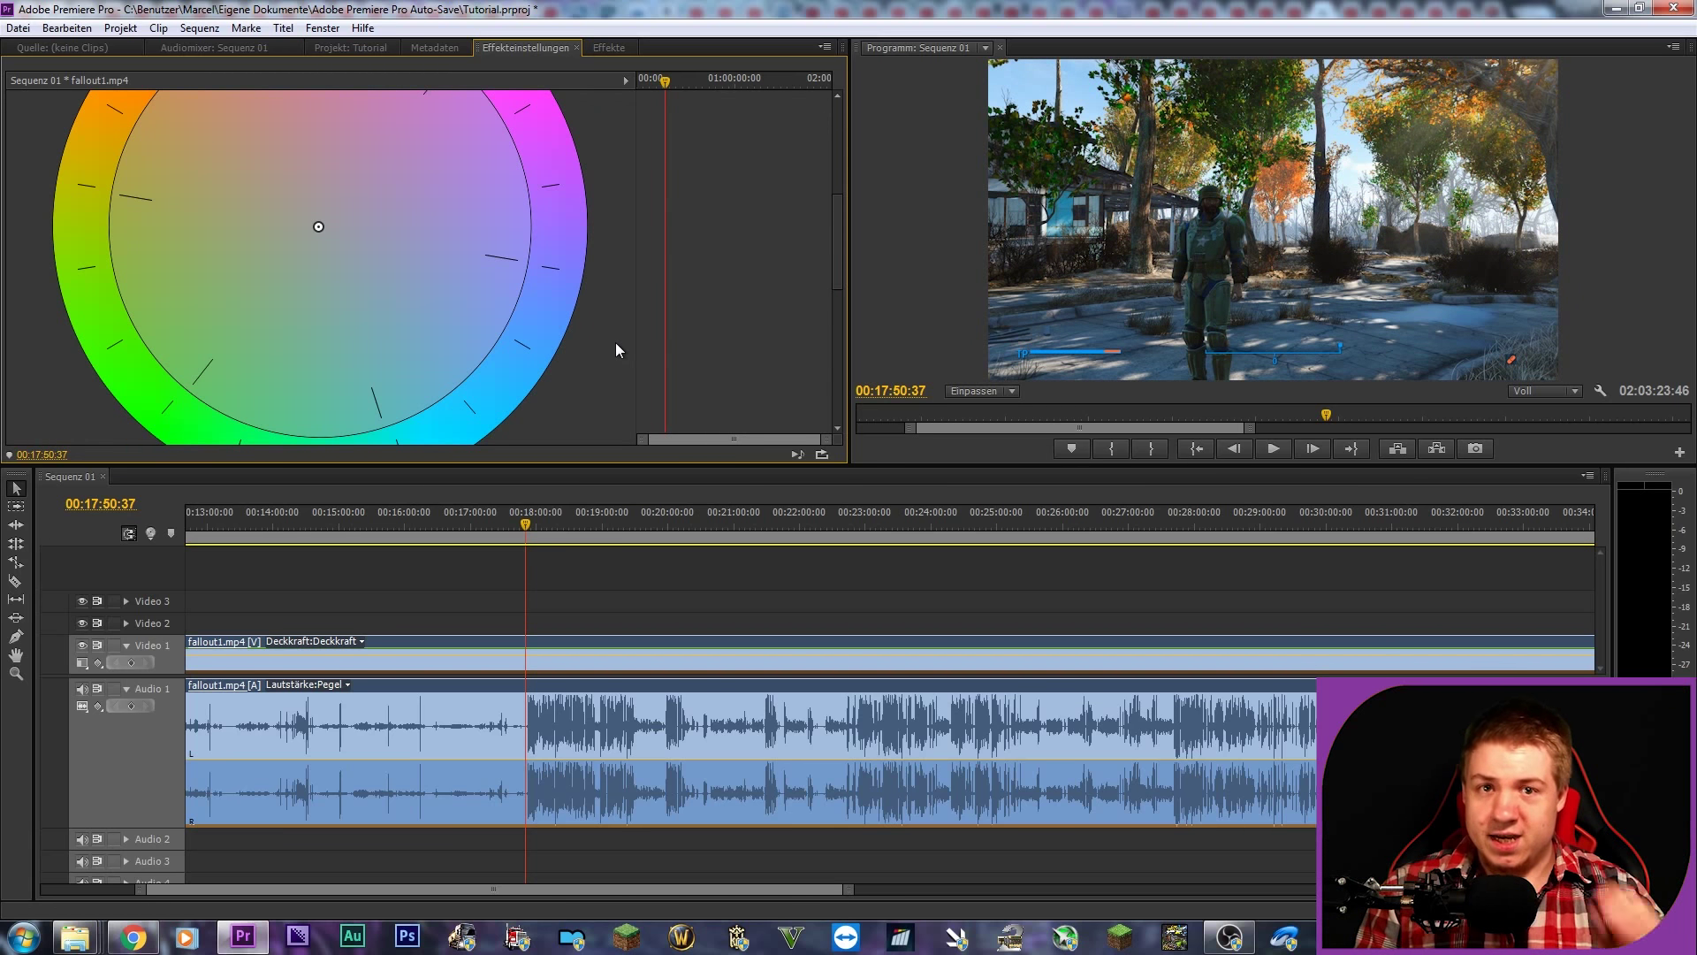
scroll(591, 310, up, 3)
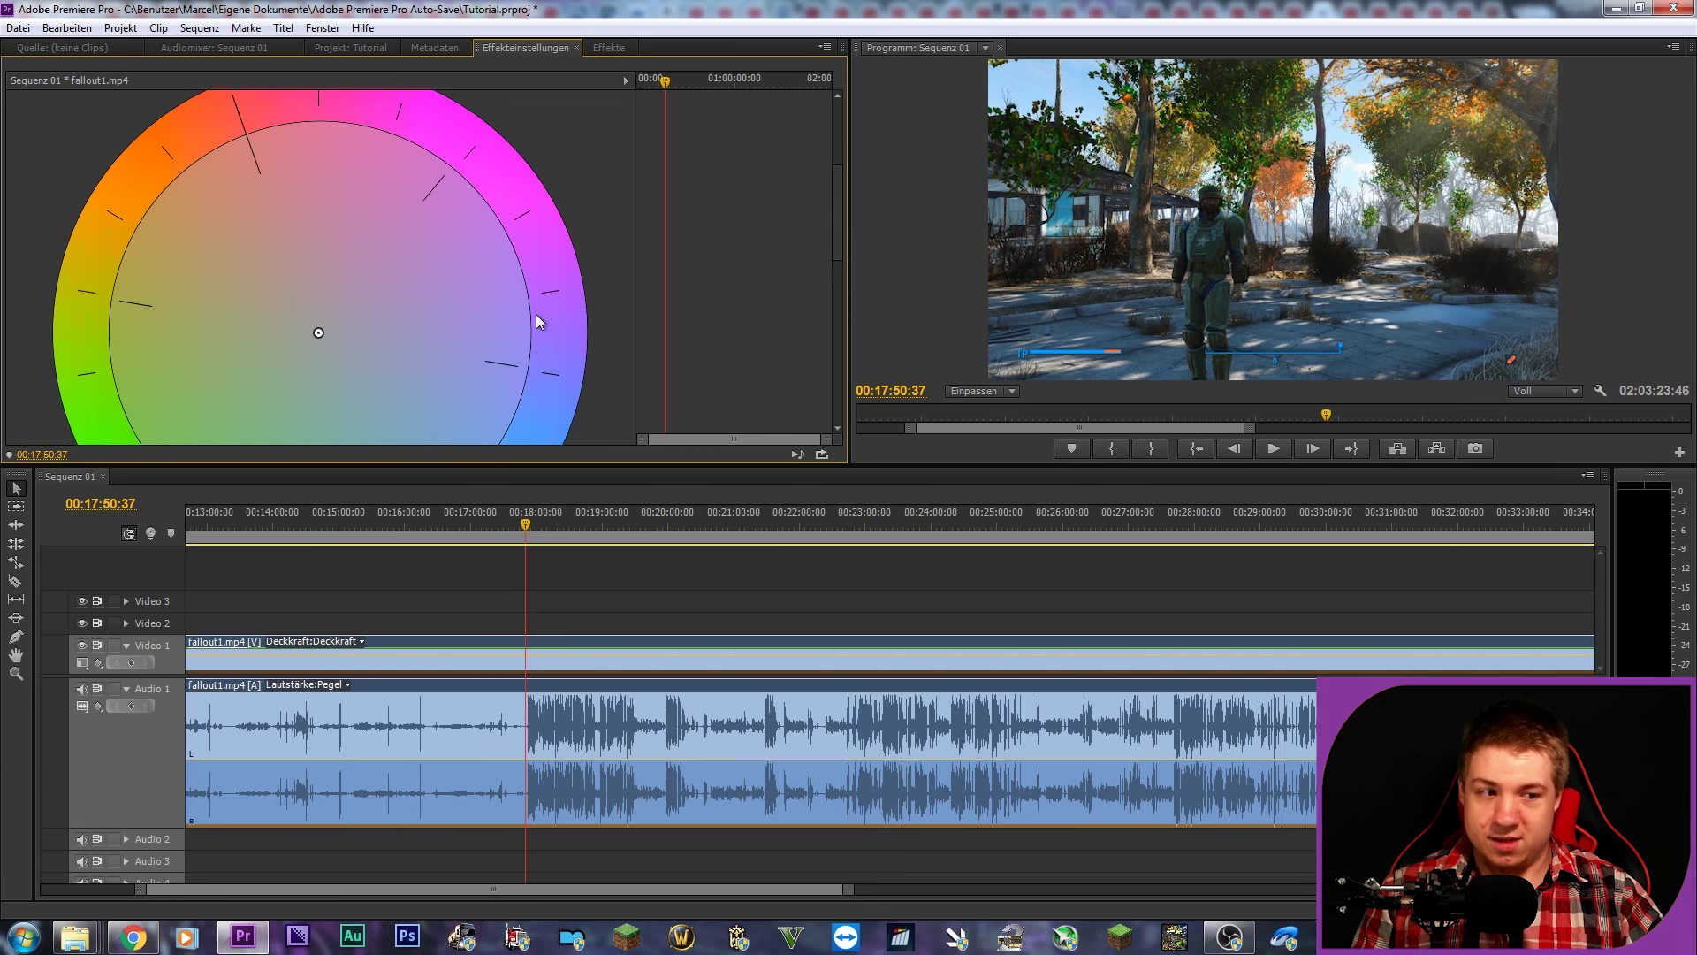
scroll(553, 305, down, 3)
scroll(533, 293, down, 1)
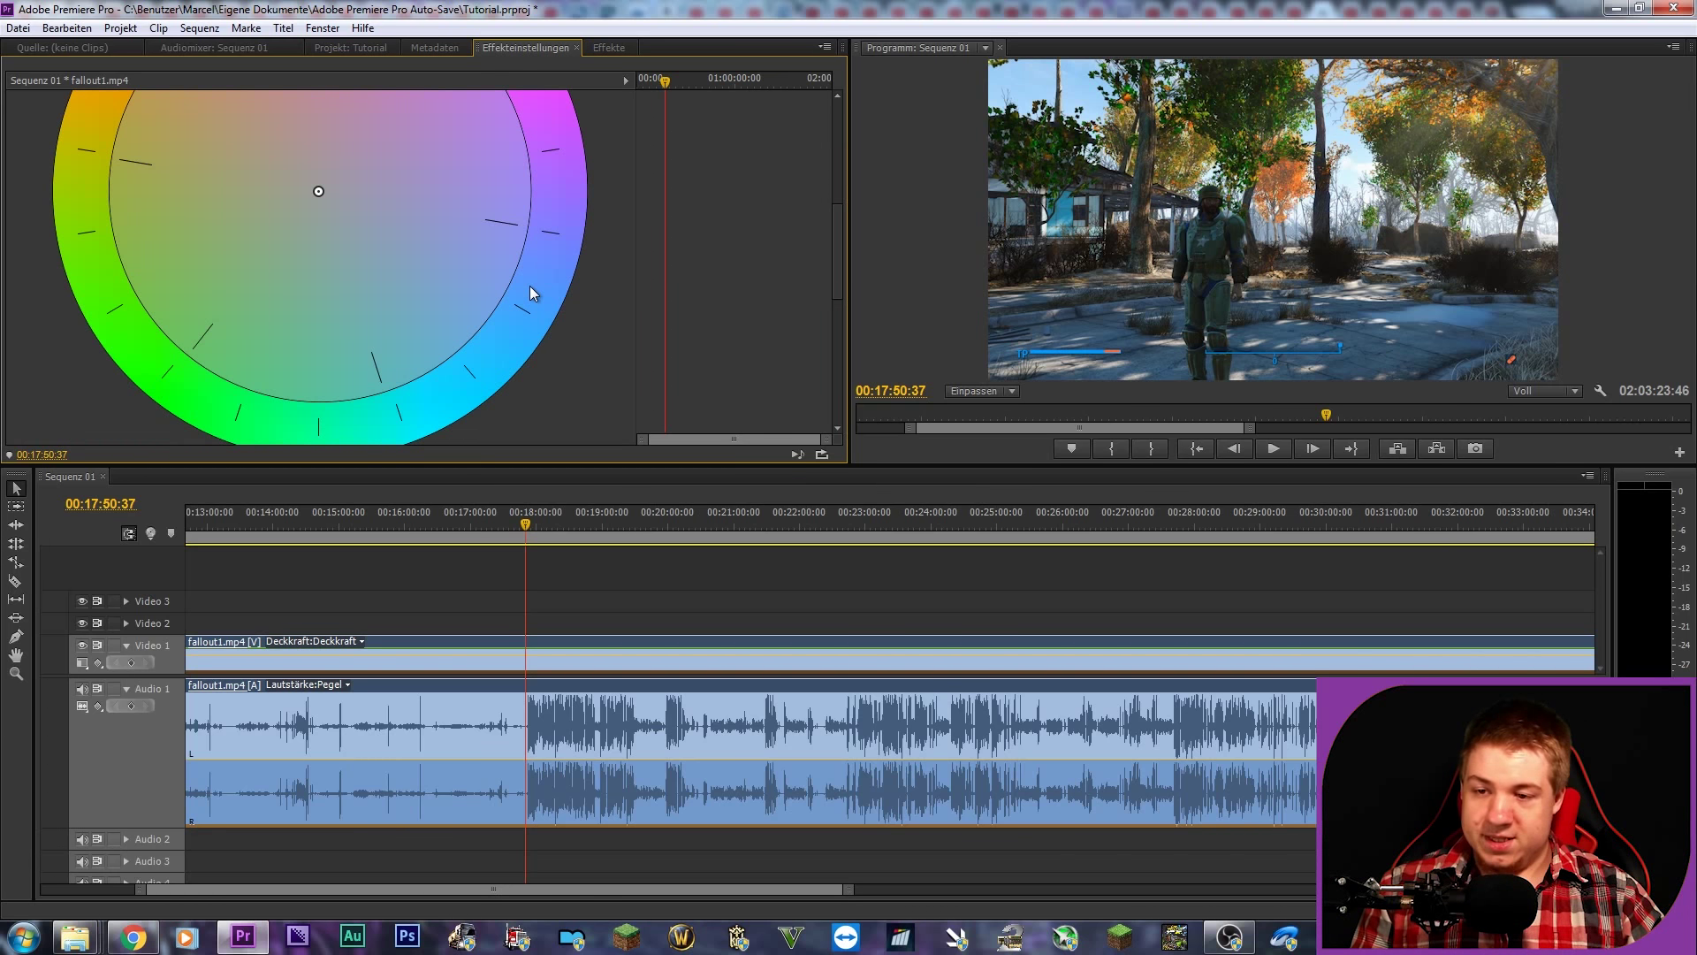
scroll(528, 285, up, 2)
scroll(338, 239, up, 3)
scroll(336, 283, down, 2)
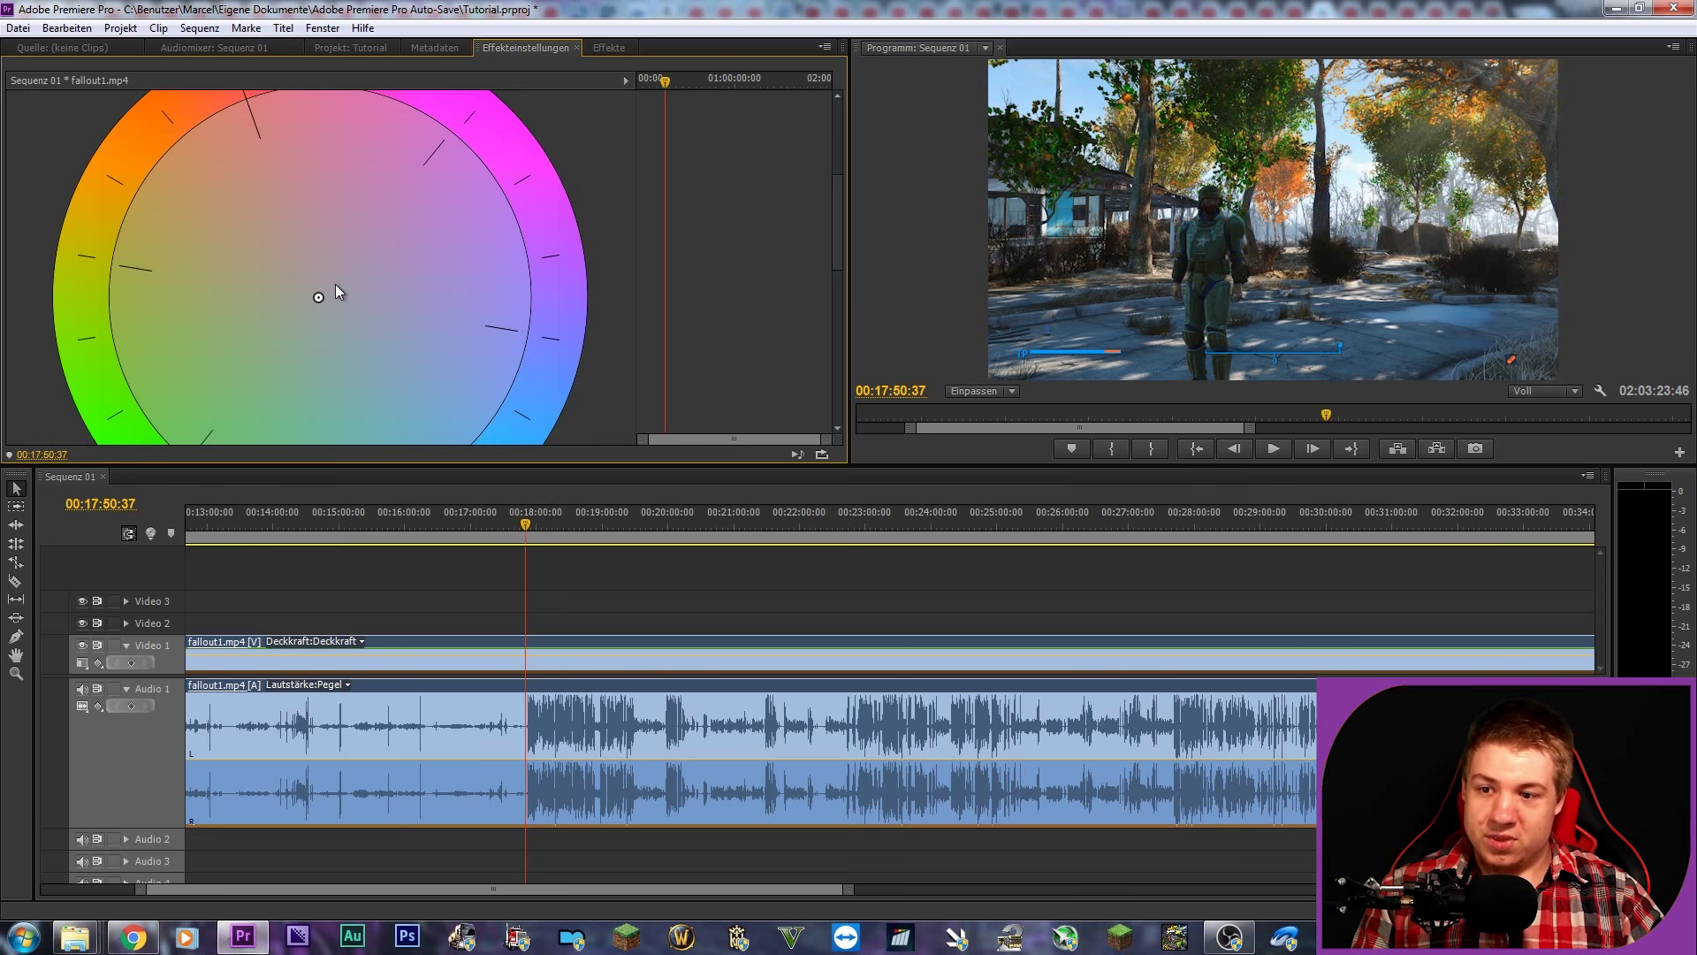
scroll(336, 283, down, 2)
scroll(379, 288, up, 3)
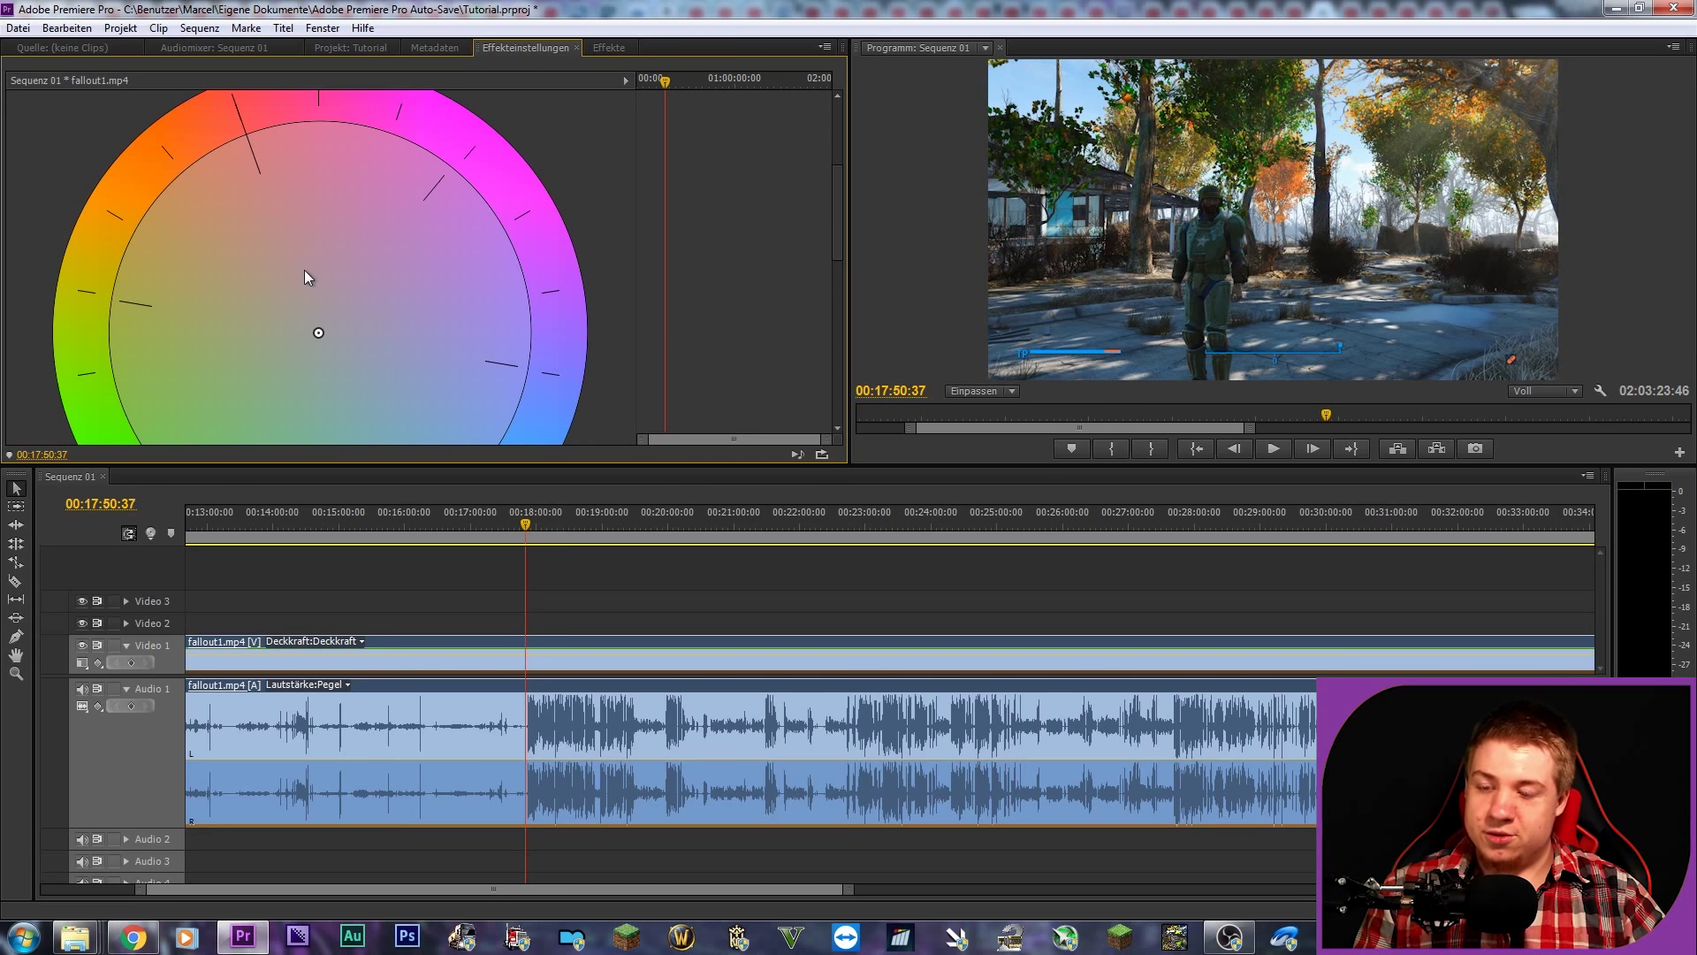
scroll(371, 327, down, 1)
scroll(410, 299, down, 1)
scroll(410, 301, down, 2)
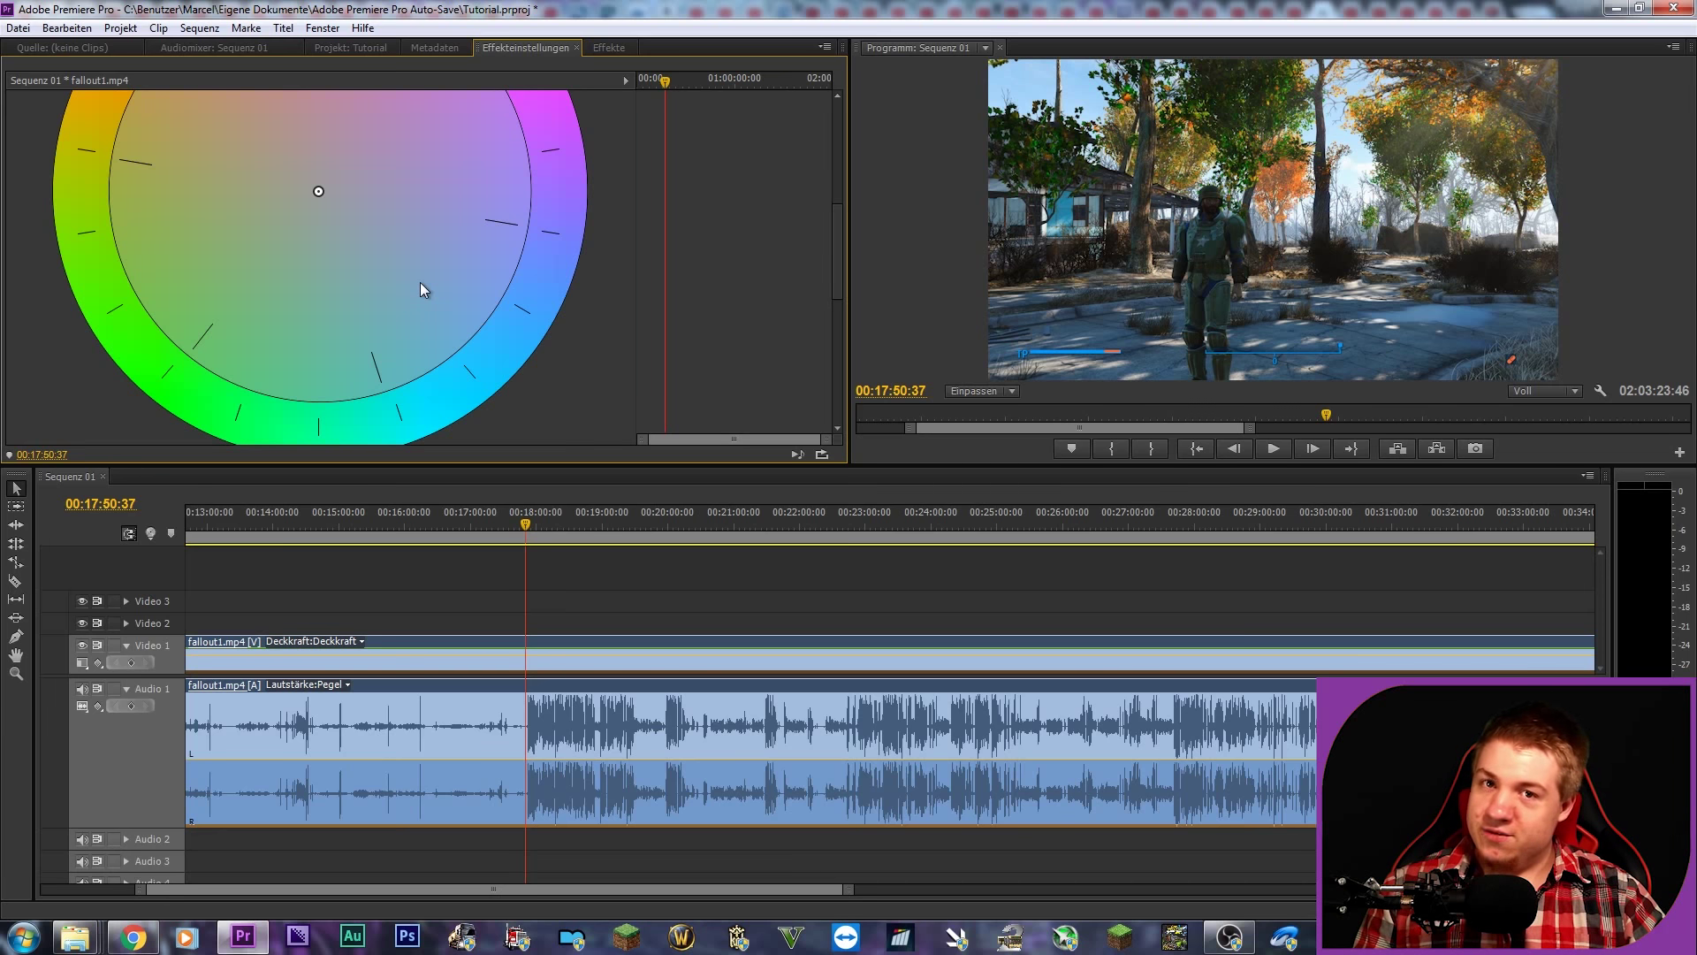
scroll(415, 296, up, 3)
scroll(431, 306, up, 2)
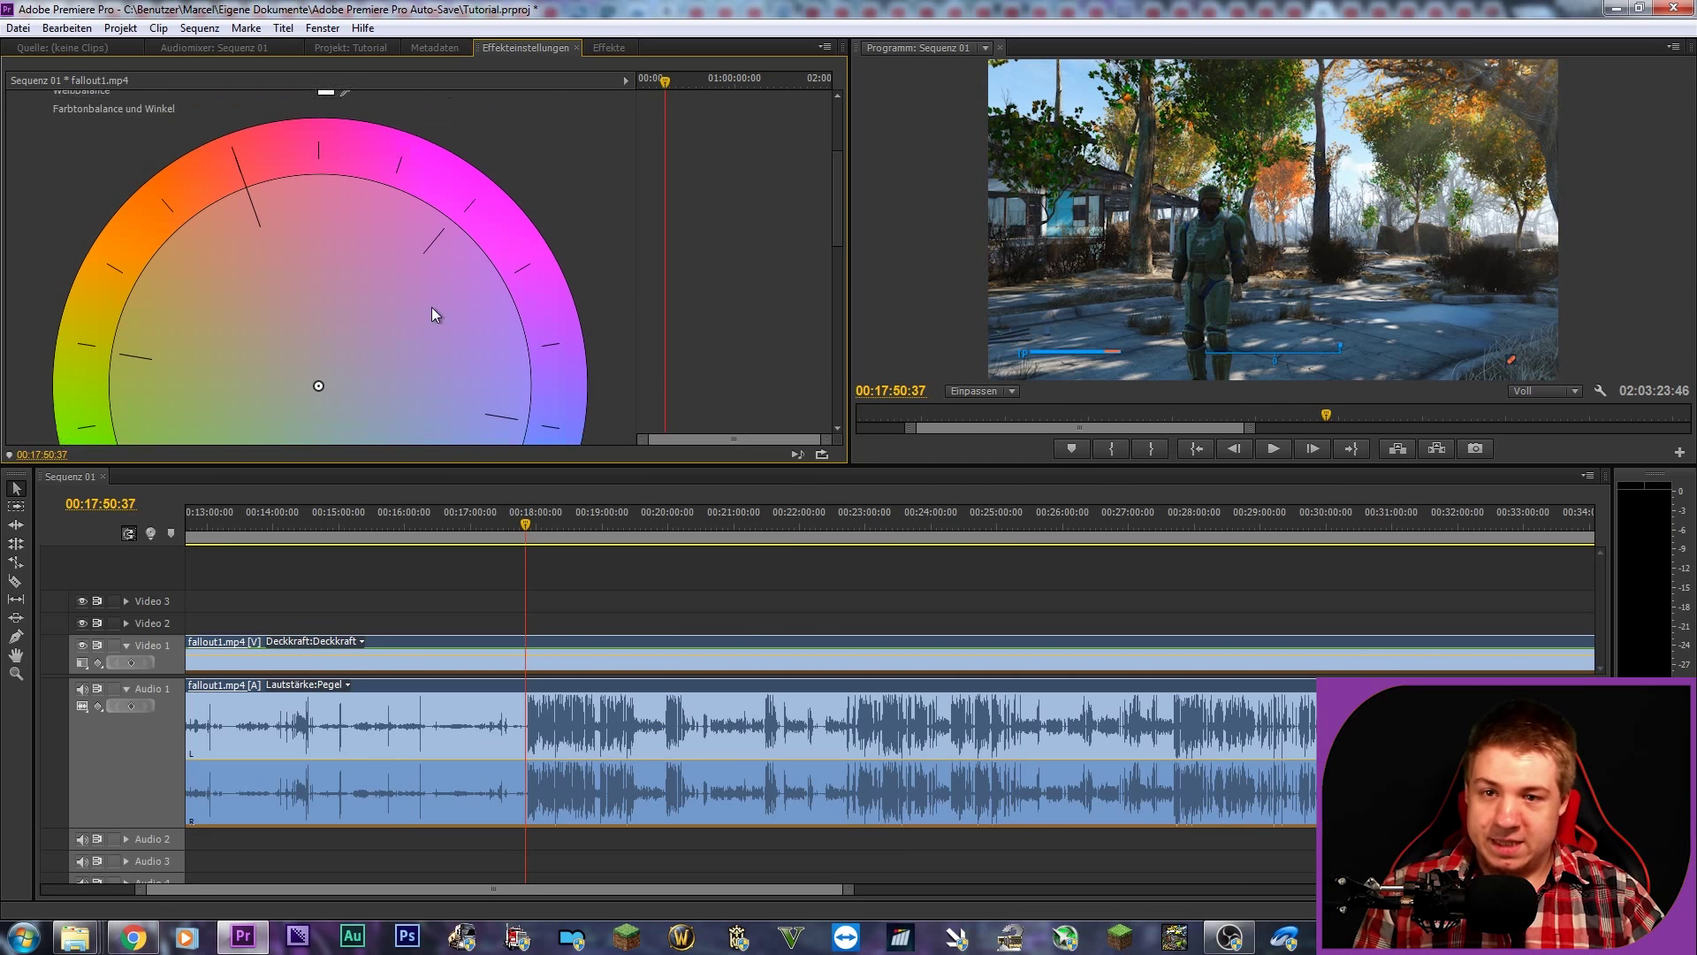
scroll(431, 309, up, 1)
scroll(398, 315, down, 2)
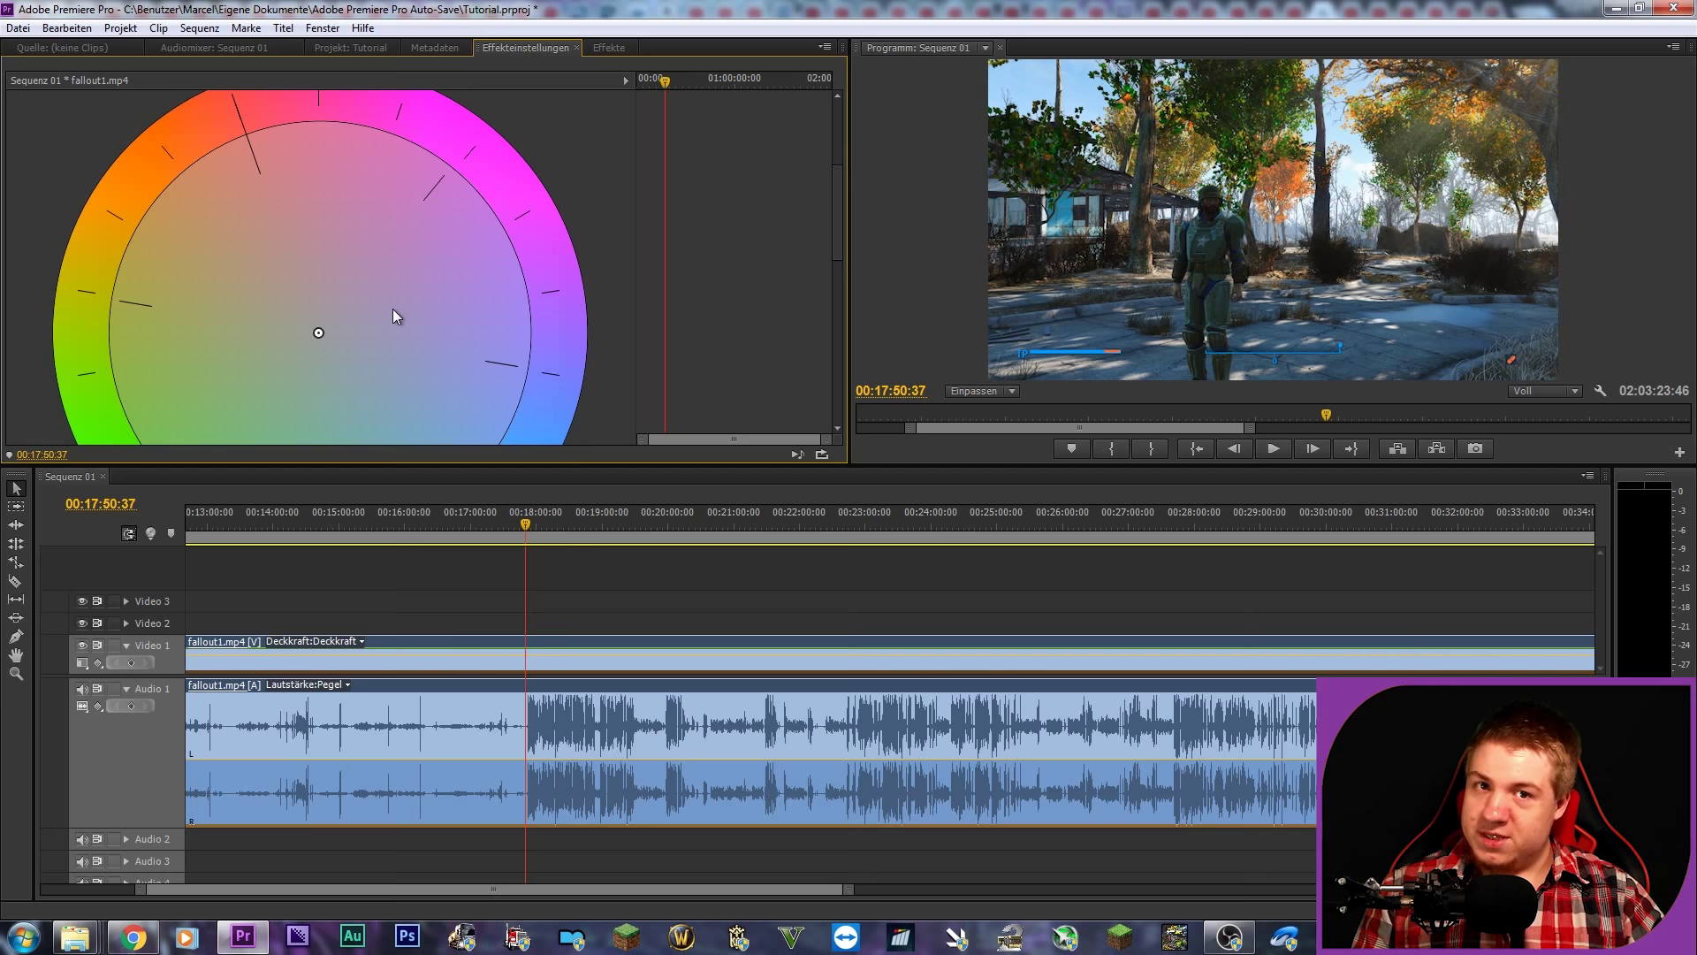
scroll(393, 309, down, 2)
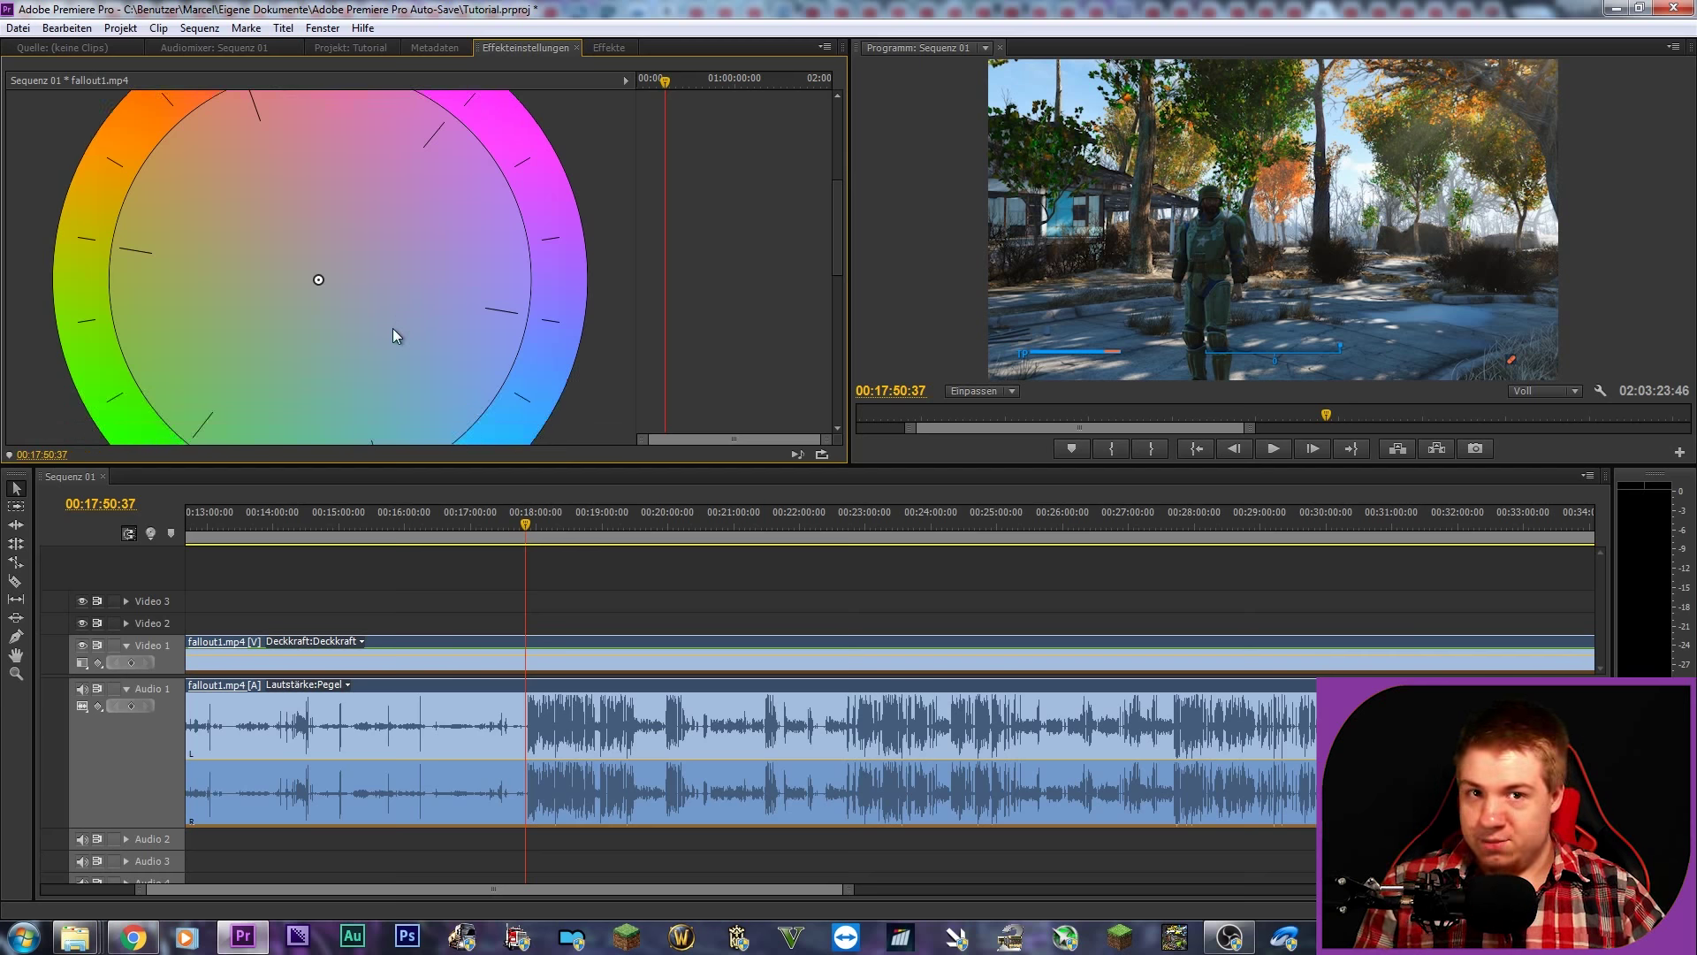
scroll(395, 334, down, 3)
scroll(489, 352, down, 3)
scroll(527, 330, down, 4)
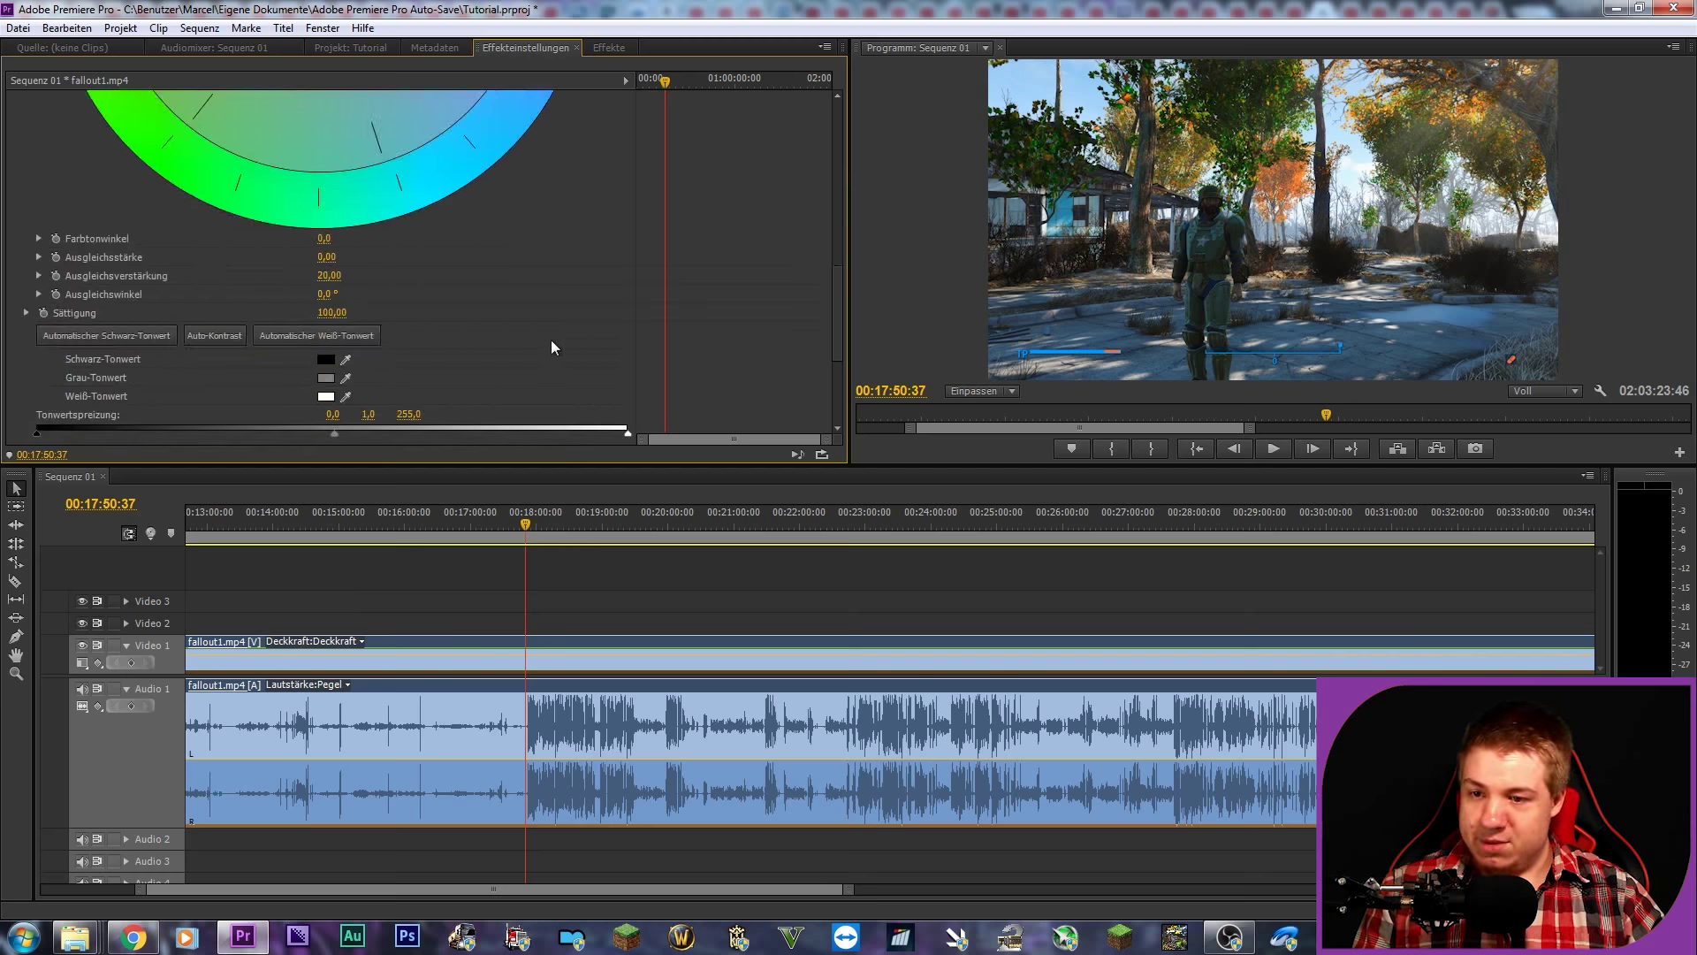
scroll(549, 347, down, 2)
scroll(548, 273, down, 2)
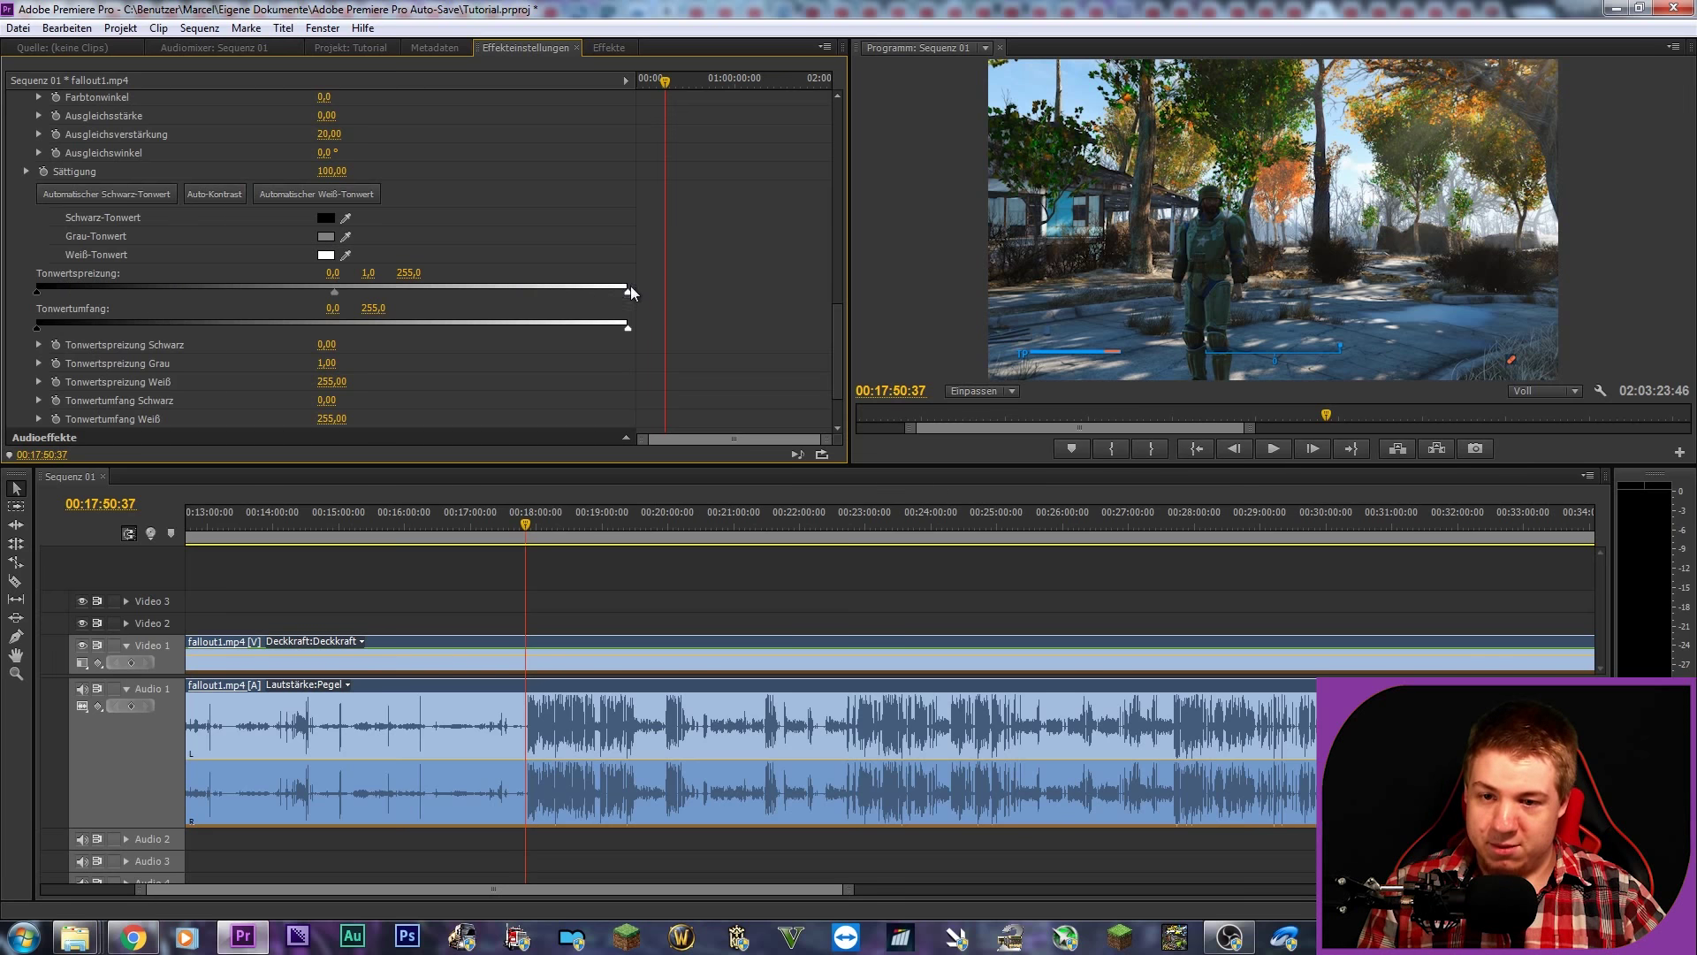
drag(618, 295, 587, 289)
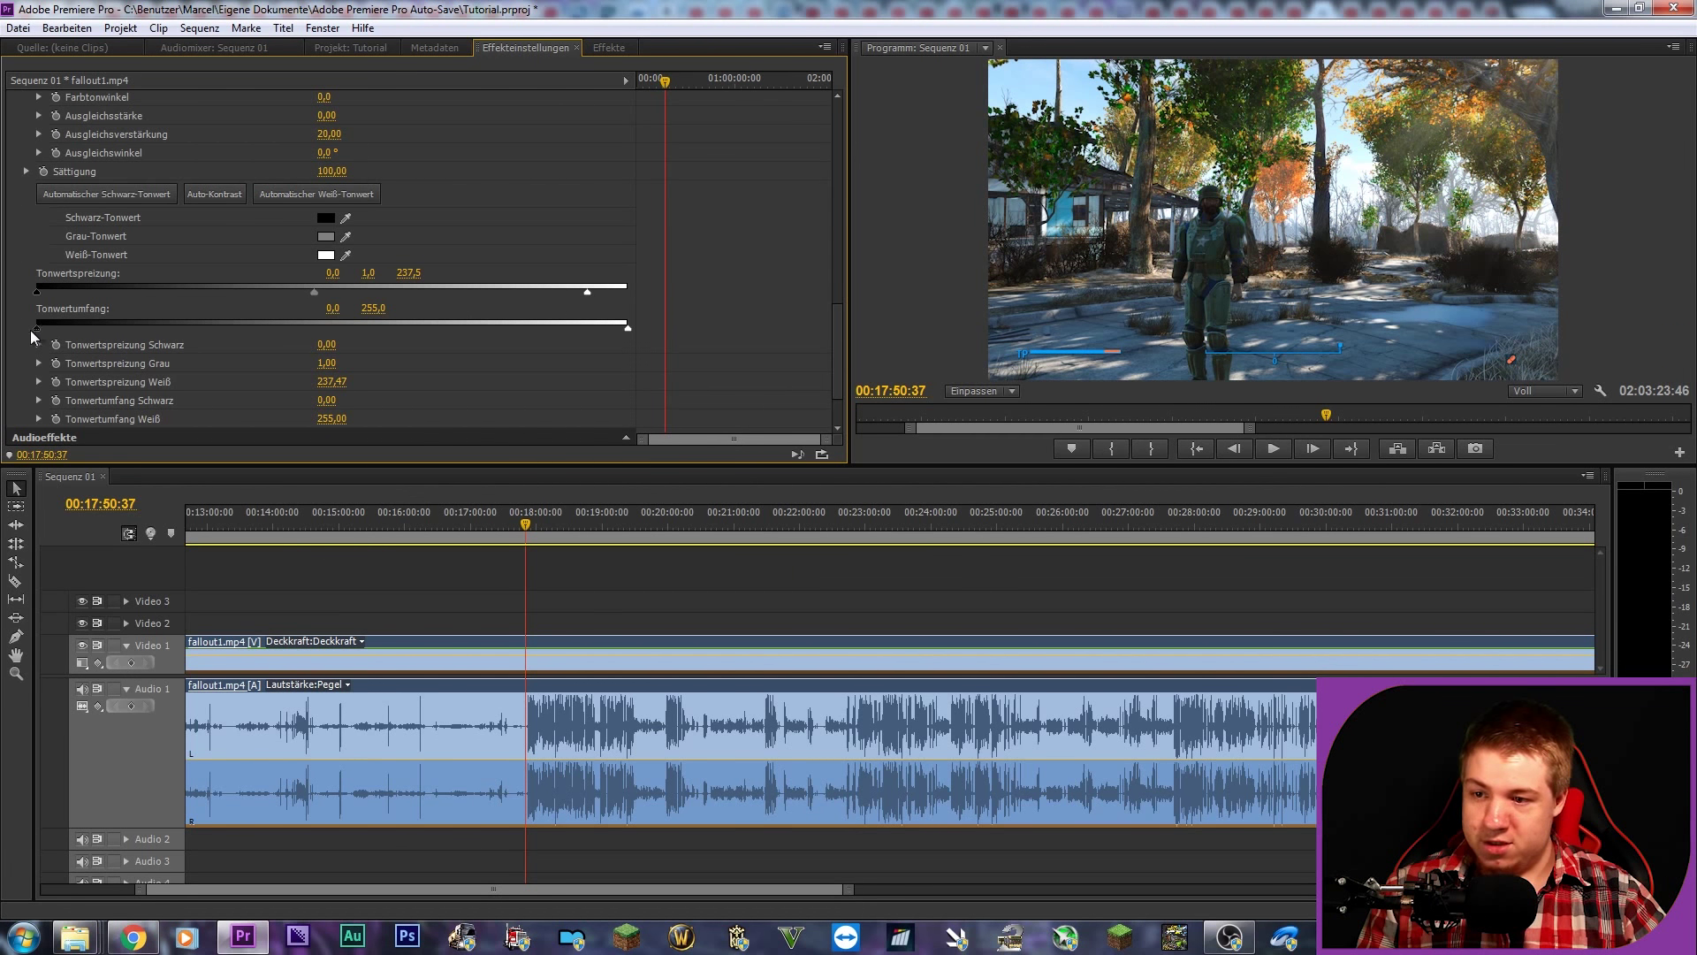
mouse_move(35, 327)
mouse_down()
mouse_move(79, 326)
mouse_move(12, 326)
mouse_up()
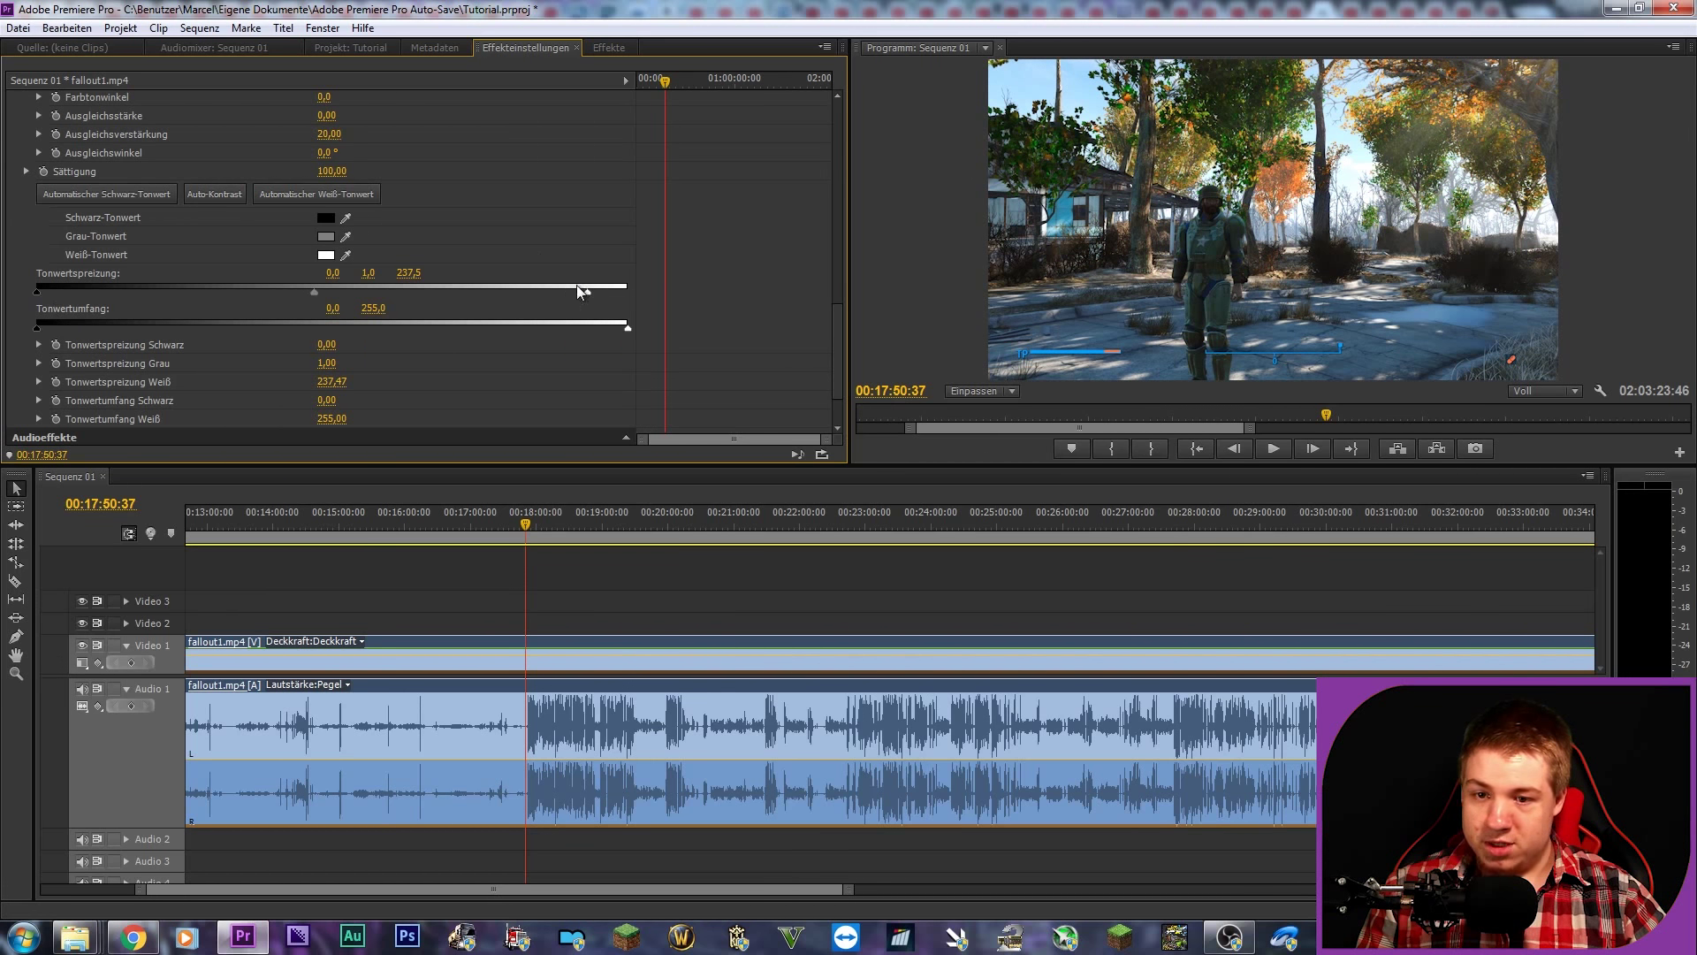
drag(579, 287, 629, 290)
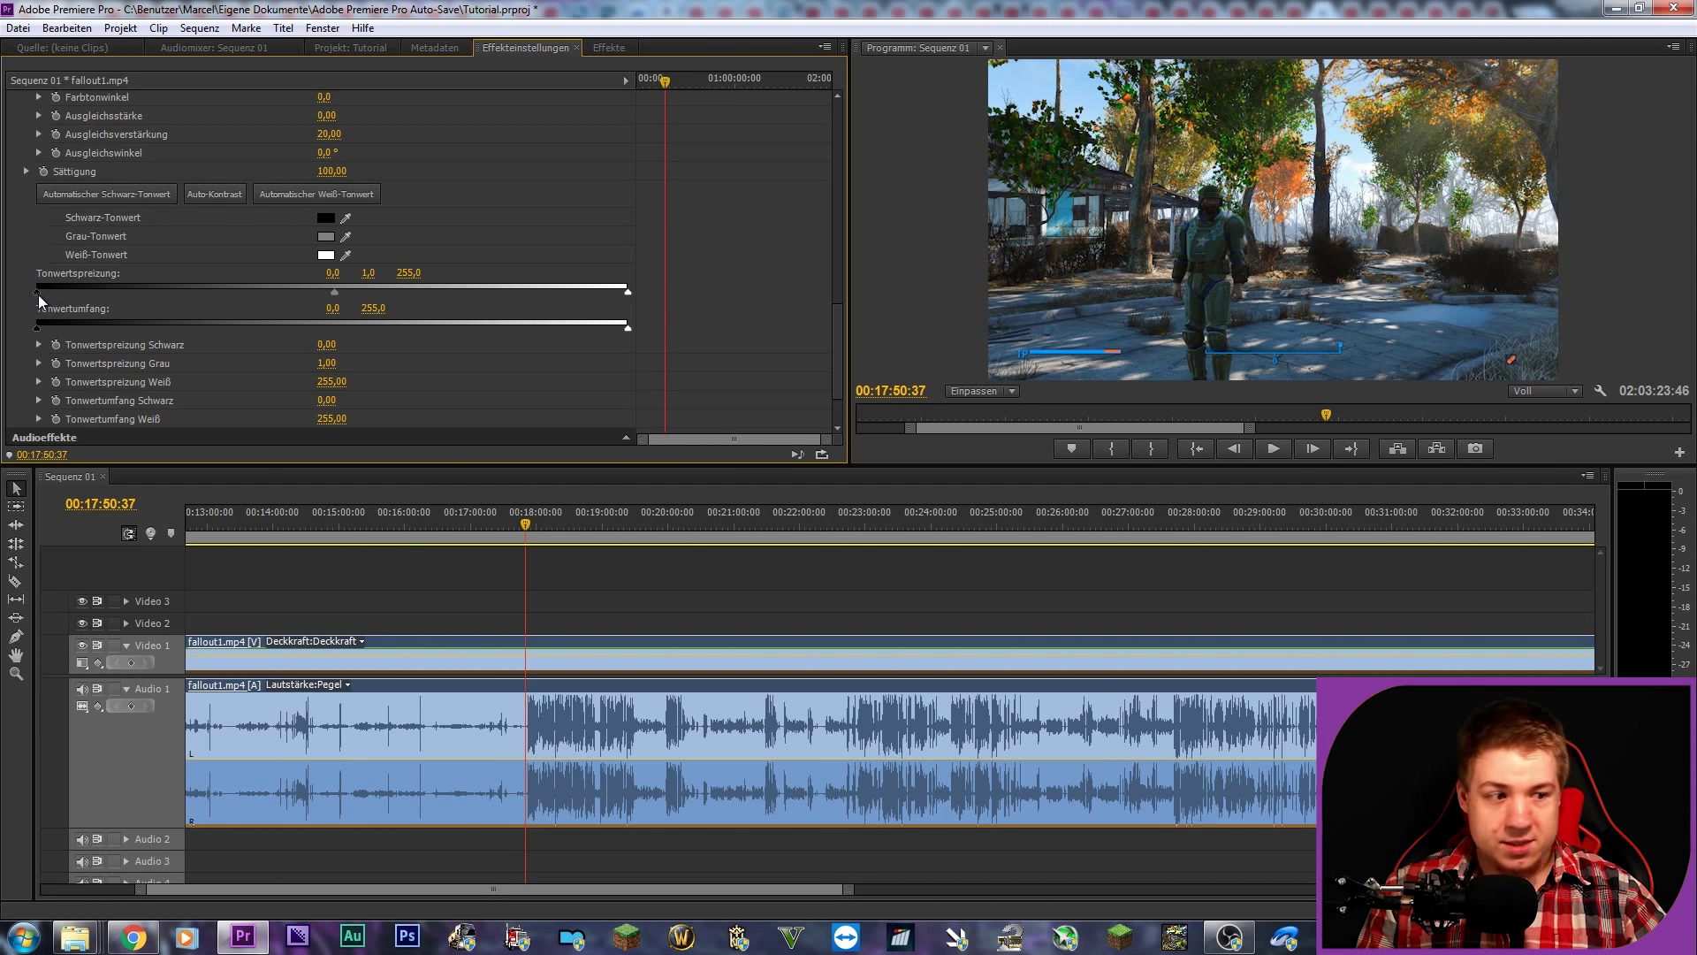
mouse_move(39, 293)
mouse_down()
mouse_move(71, 291)
mouse_move(36, 286)
mouse_move(59, 283)
mouse_up()
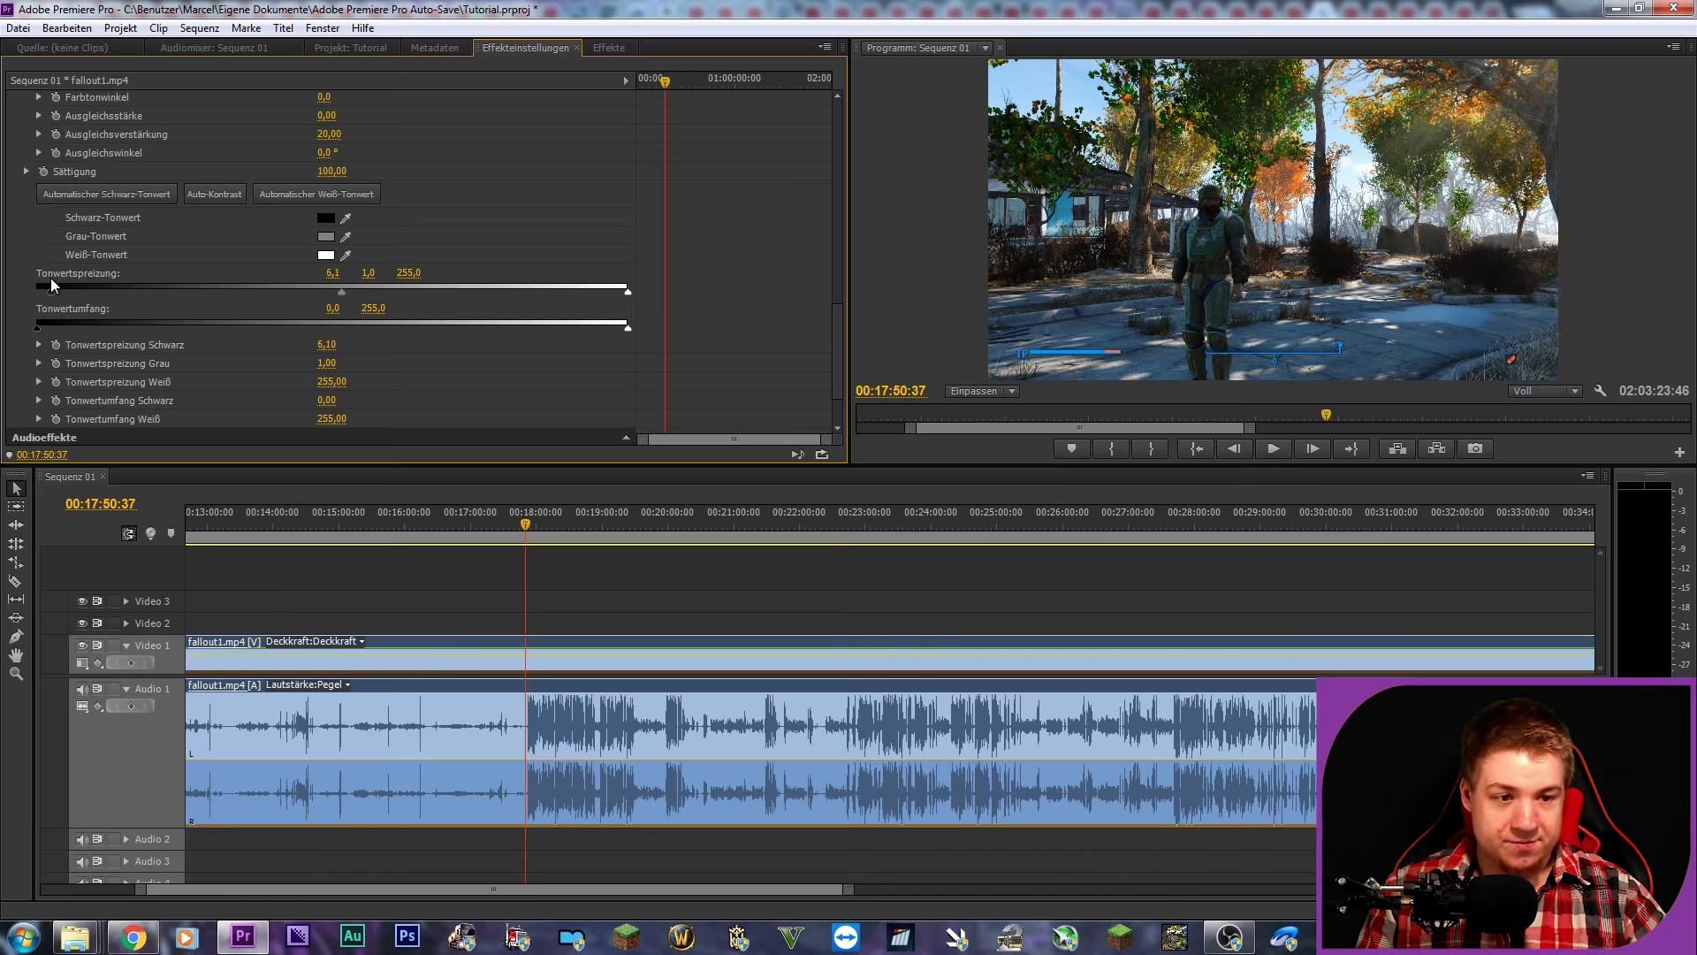
drag(50, 278, 33, 291)
drag(627, 329, 583, 326)
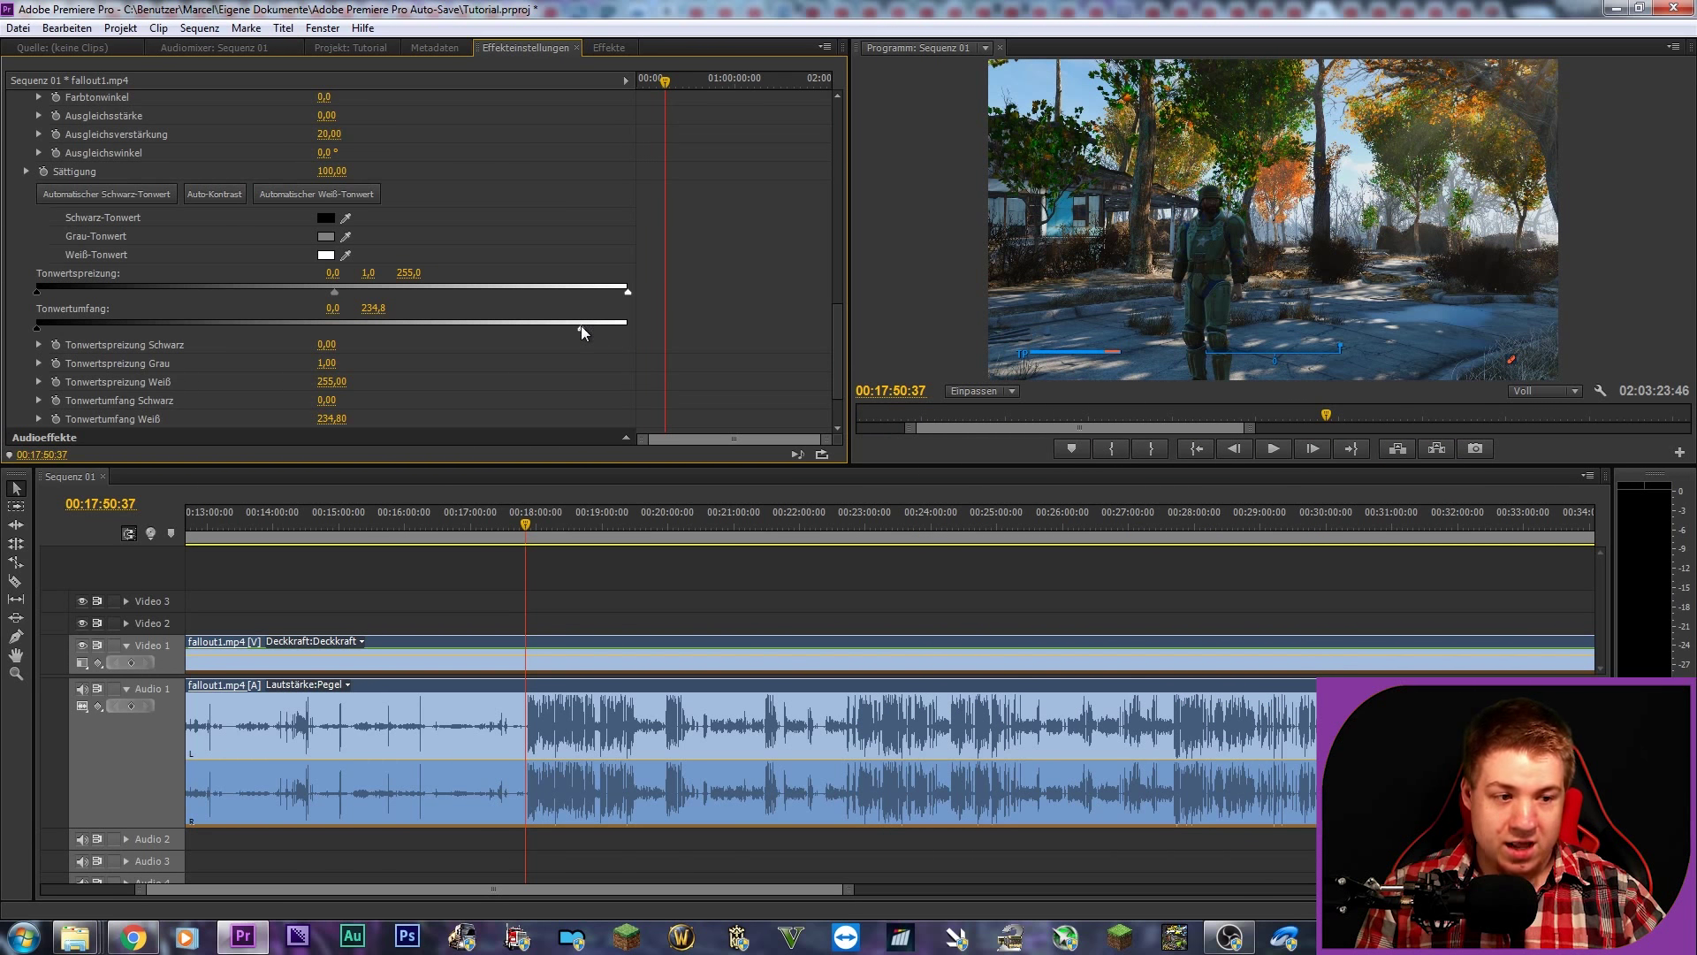
drag(581, 325, 675, 300)
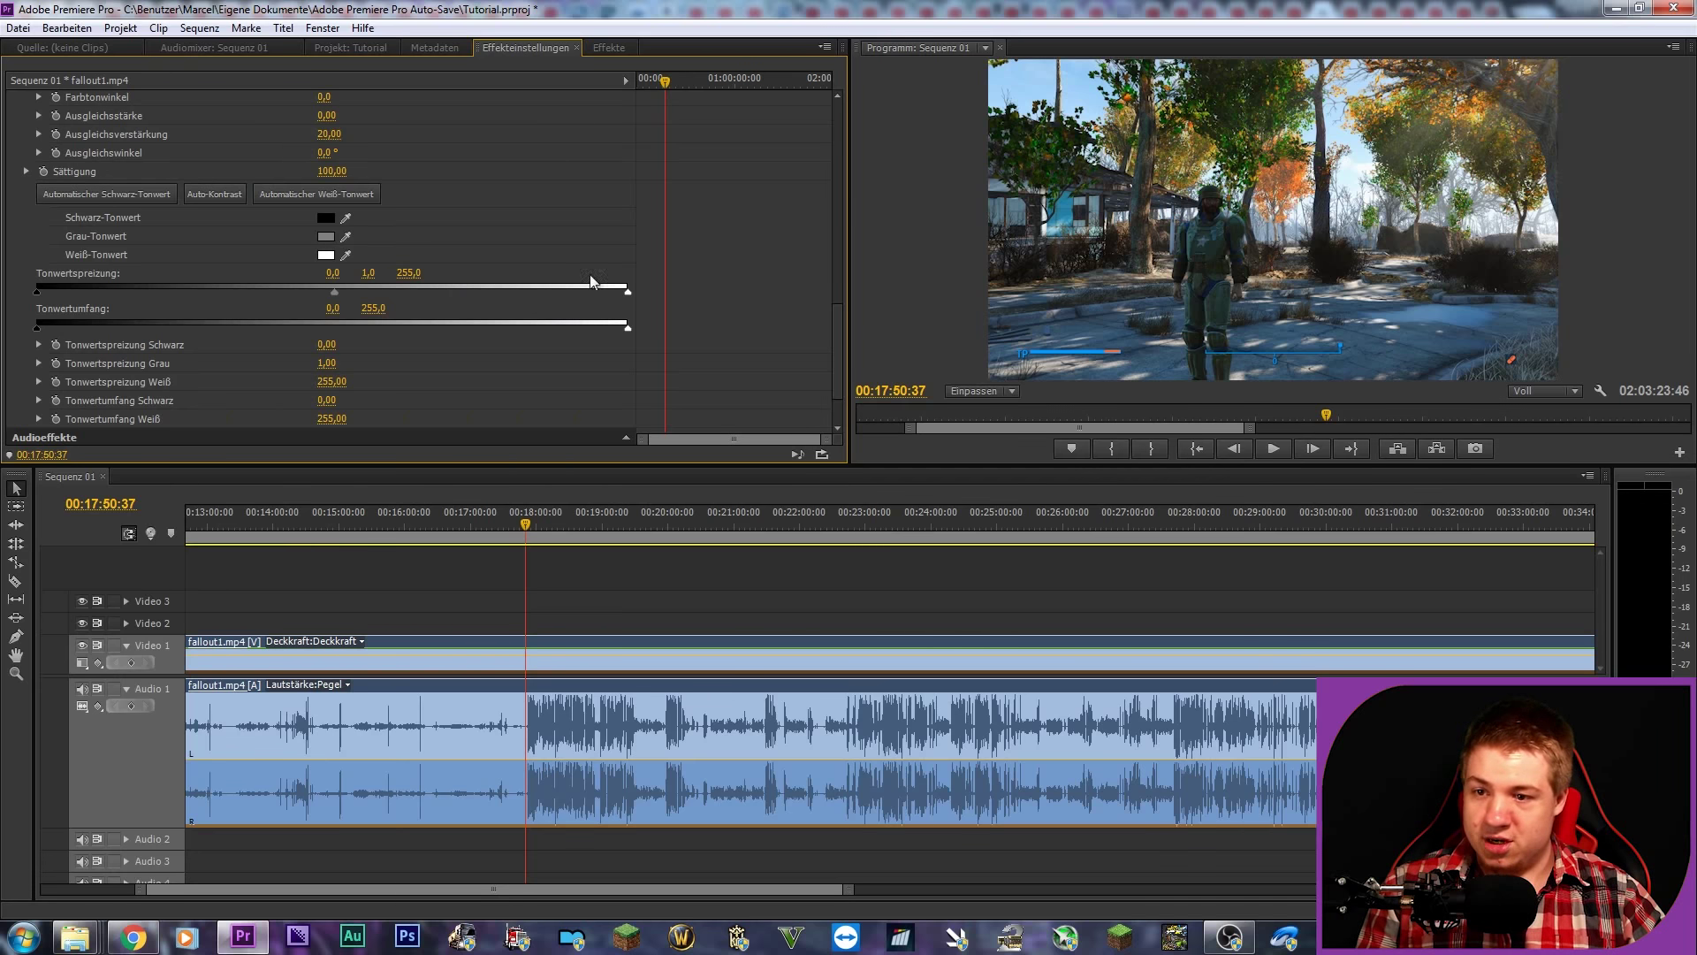
Step: Boost Sättigung to 119 and enlarge the effect settings and preview area
scroll(521, 184, up, 2)
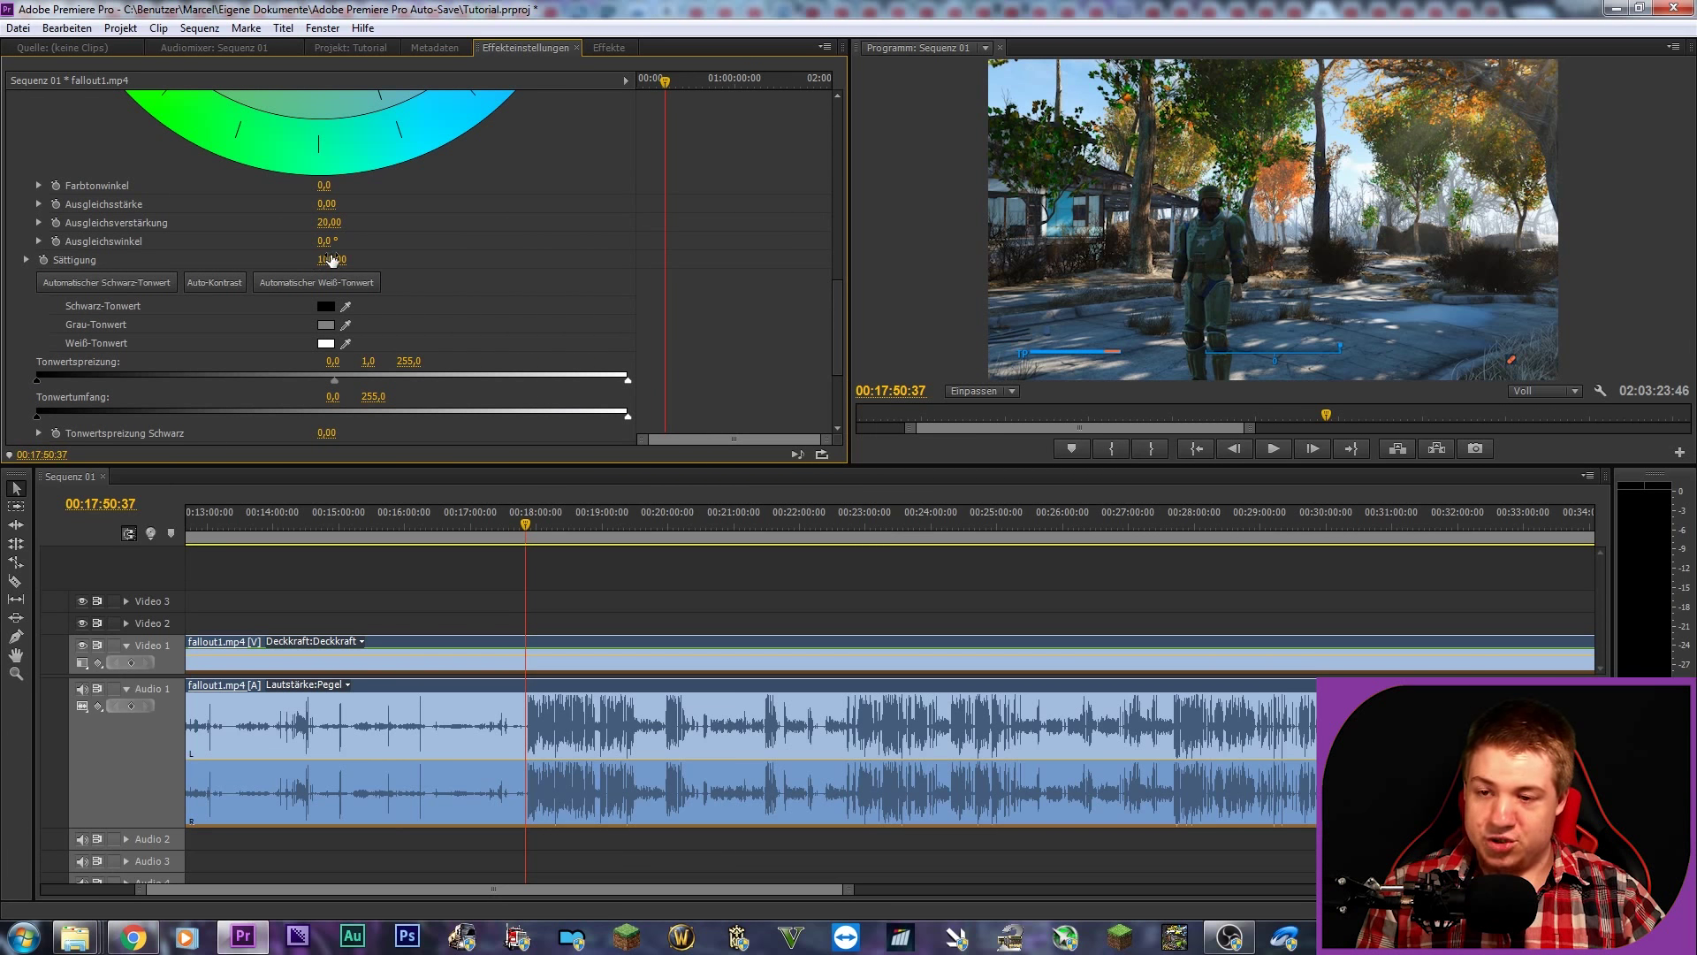
drag(332, 259, 349, 259)
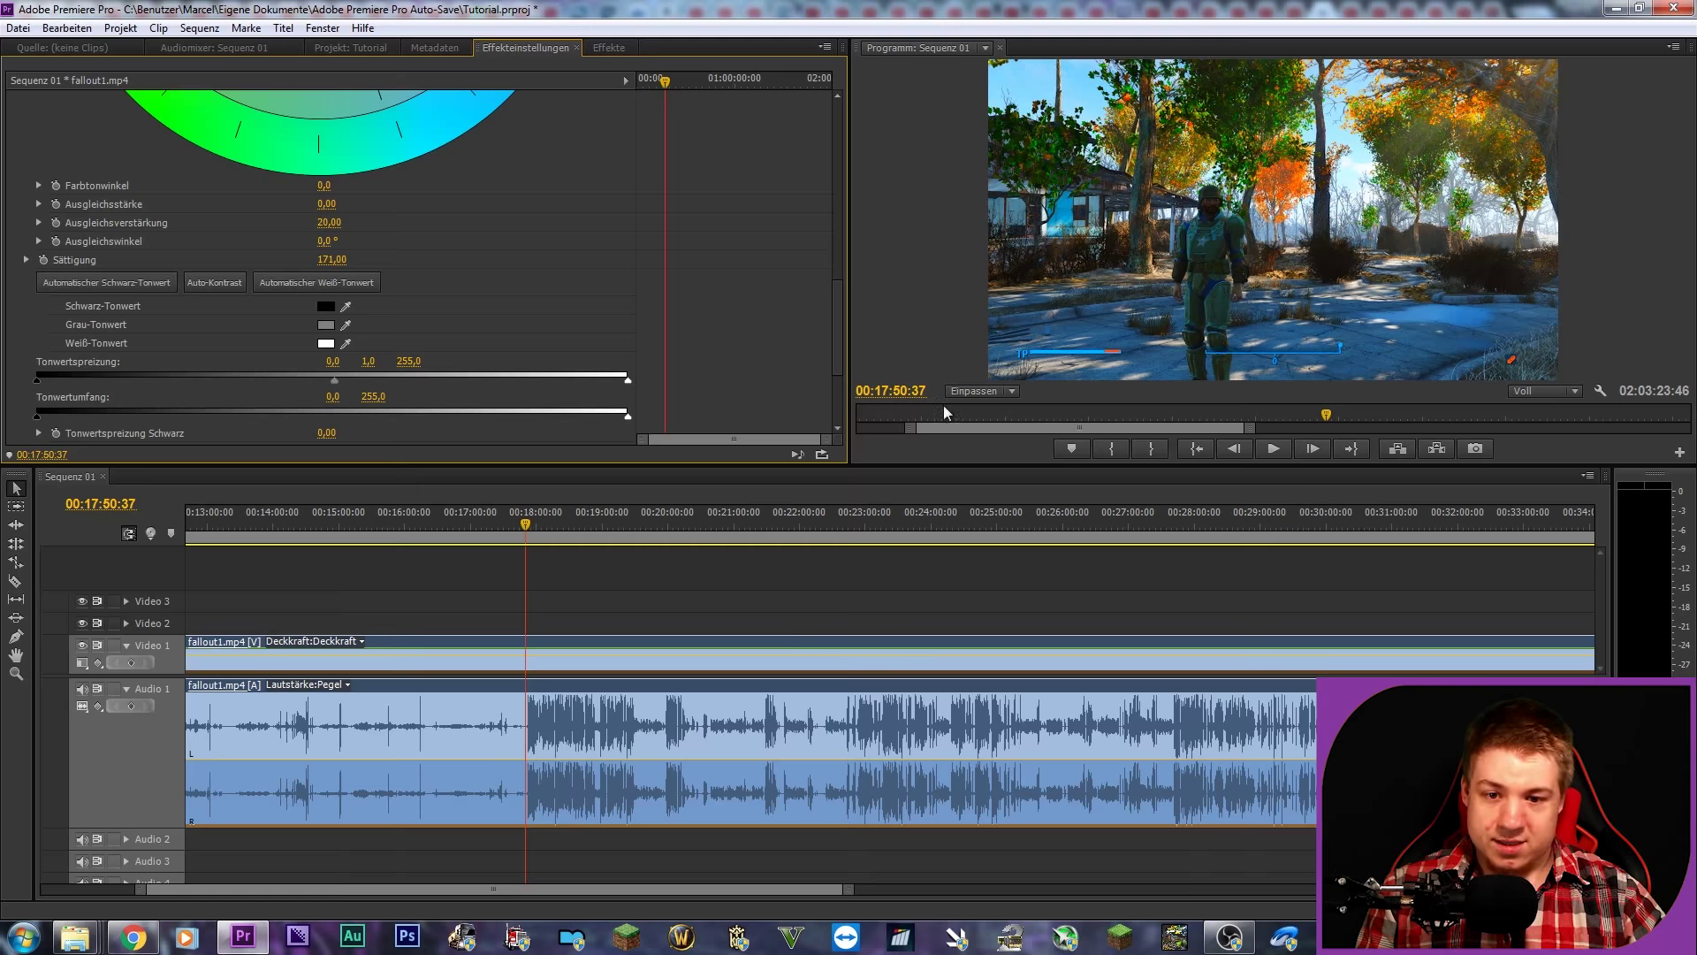
drag(910, 466, 890, 620)
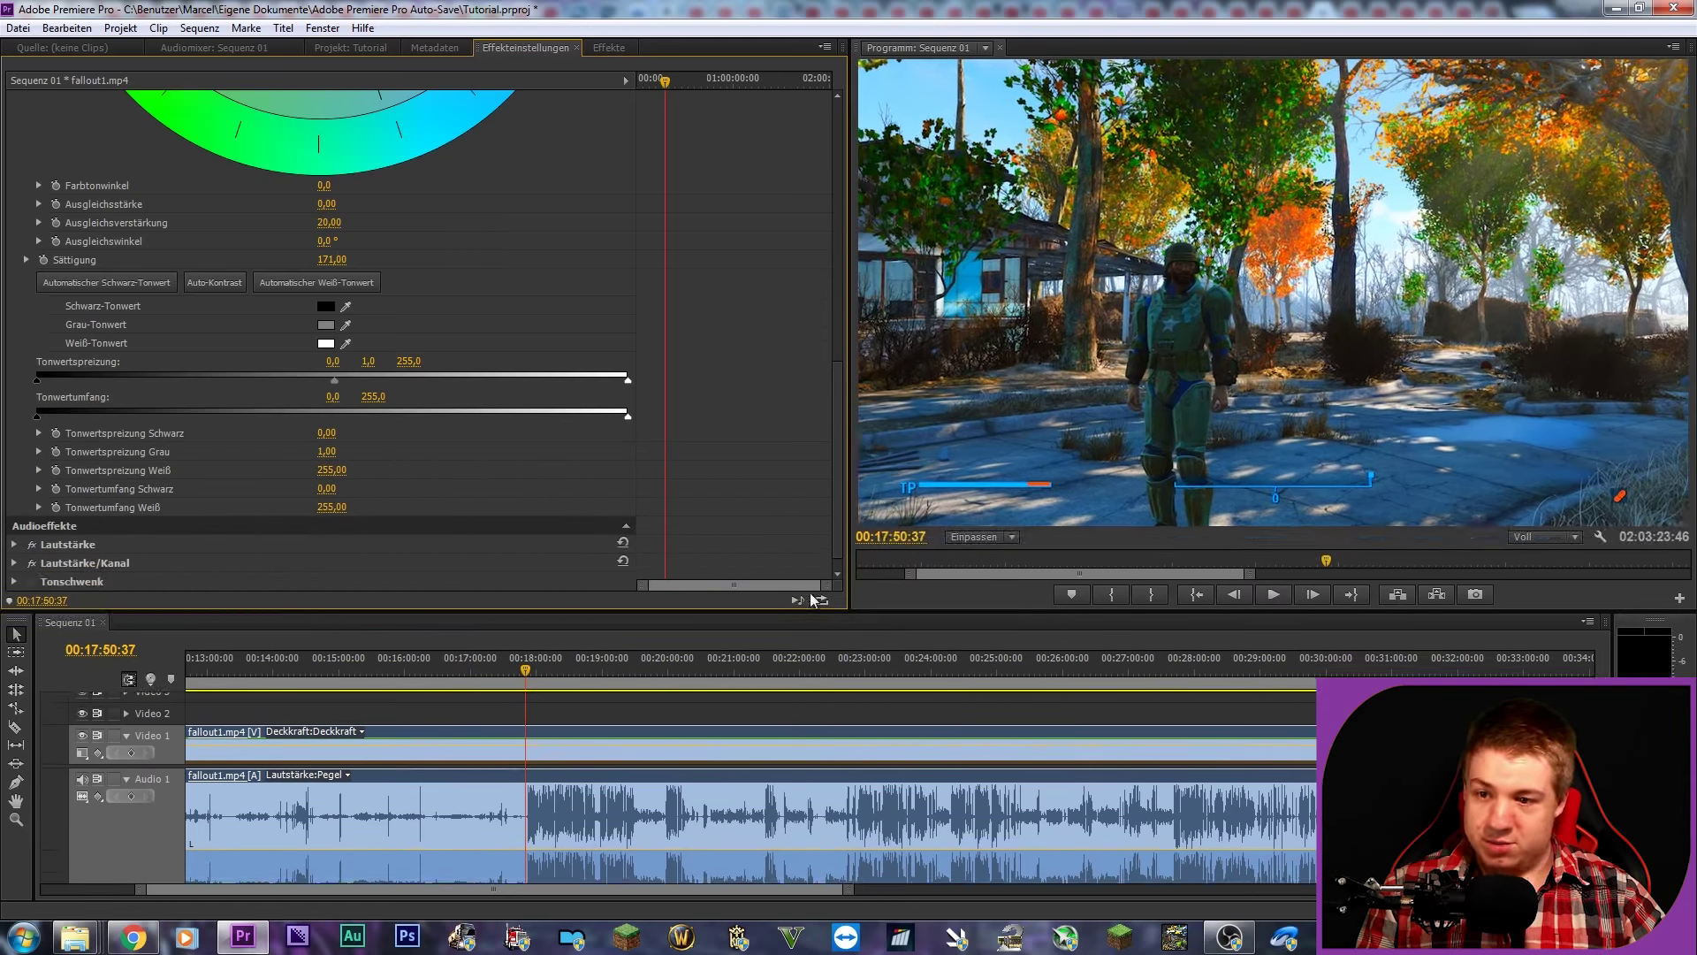
Step: Preview Sättigung at 0, settle it at 129, and enlarge the timeline again
drag(331, 259, 177, 259)
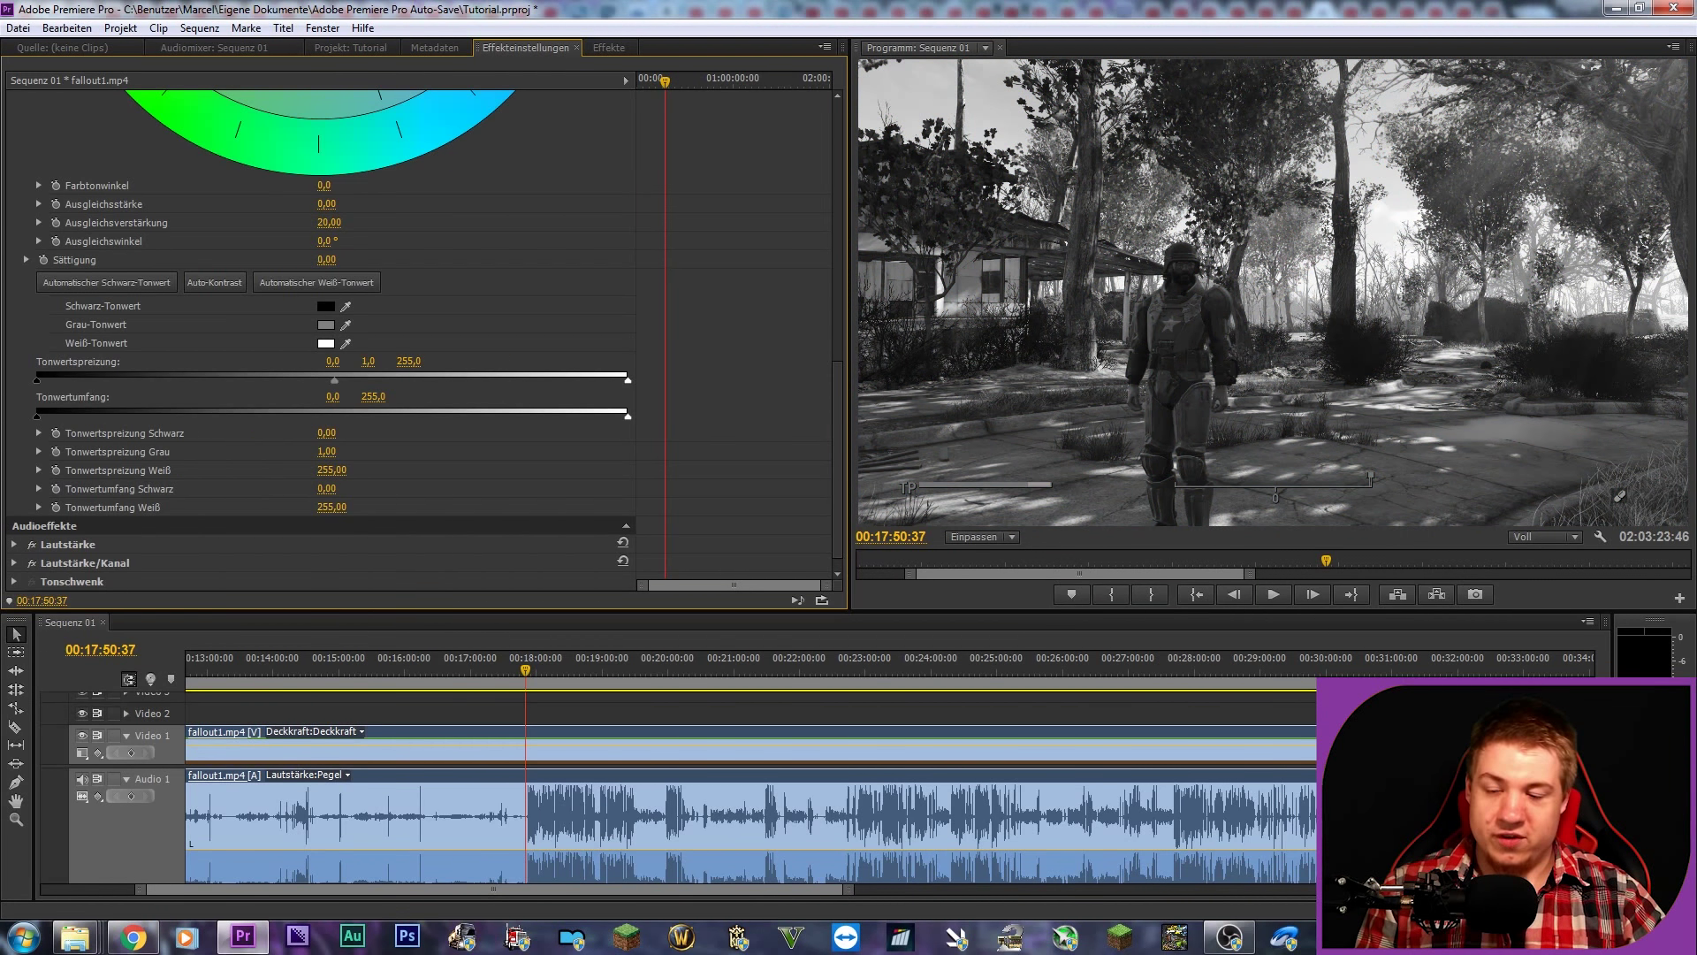
mouse_move(326, 259)
mouse_down()
mouse_move(265, 259)
mouse_move(389, 259)
mouse_up()
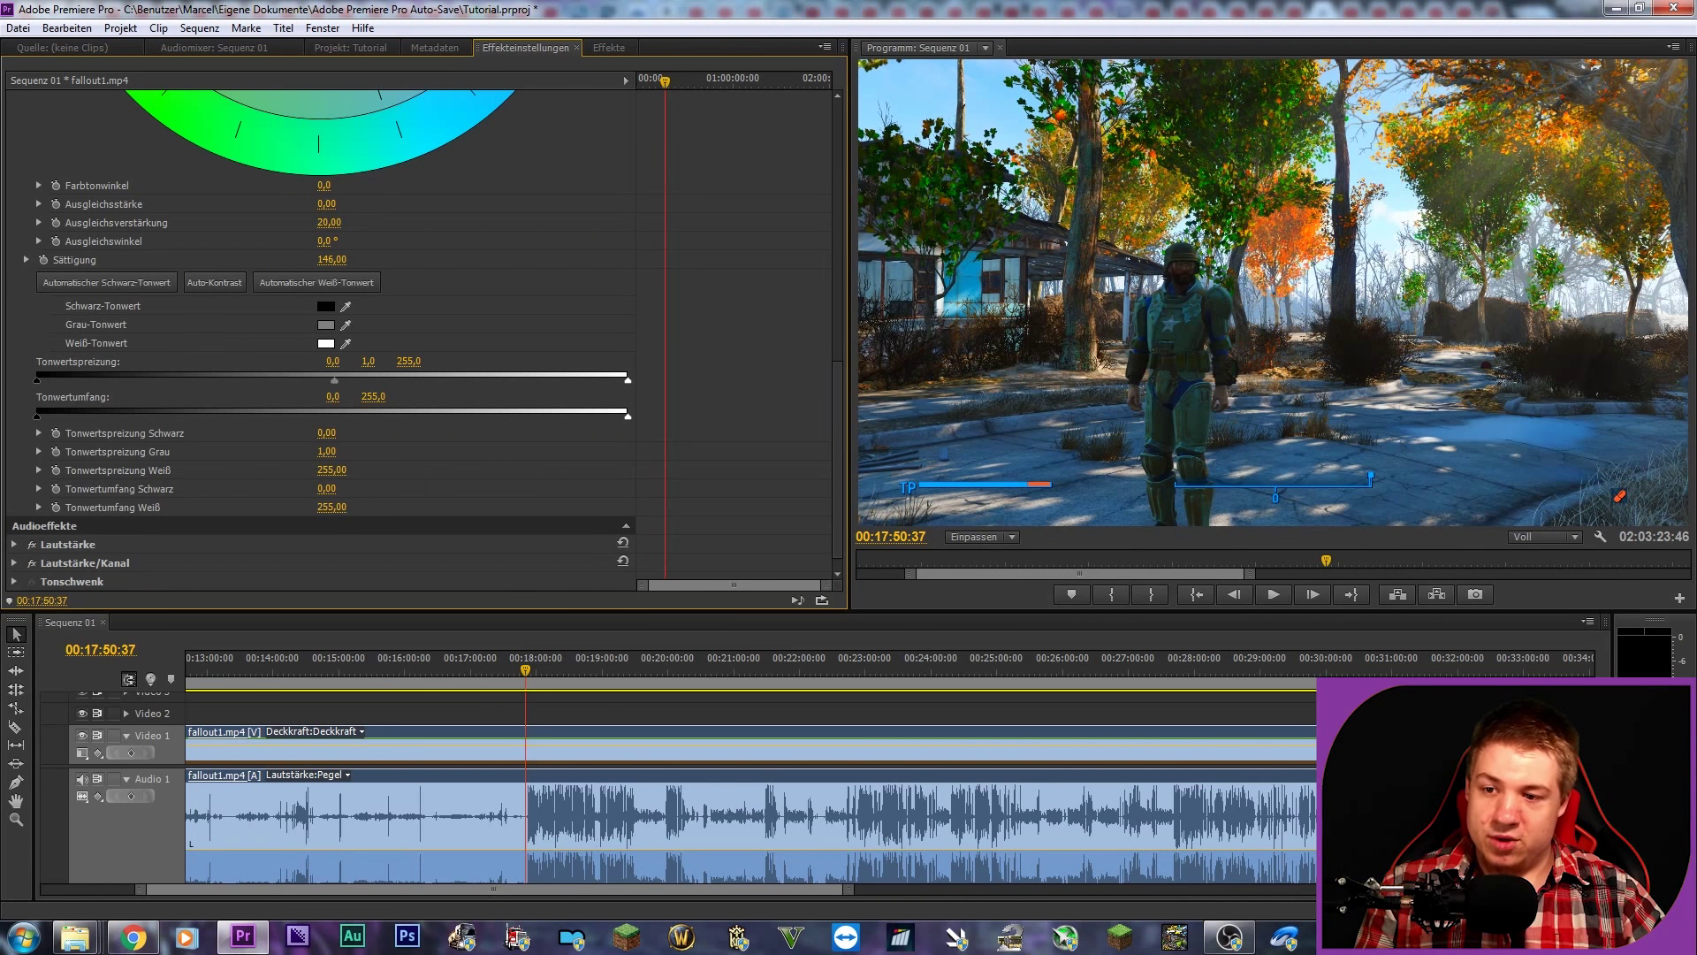
drag(331, 259, 337, 259)
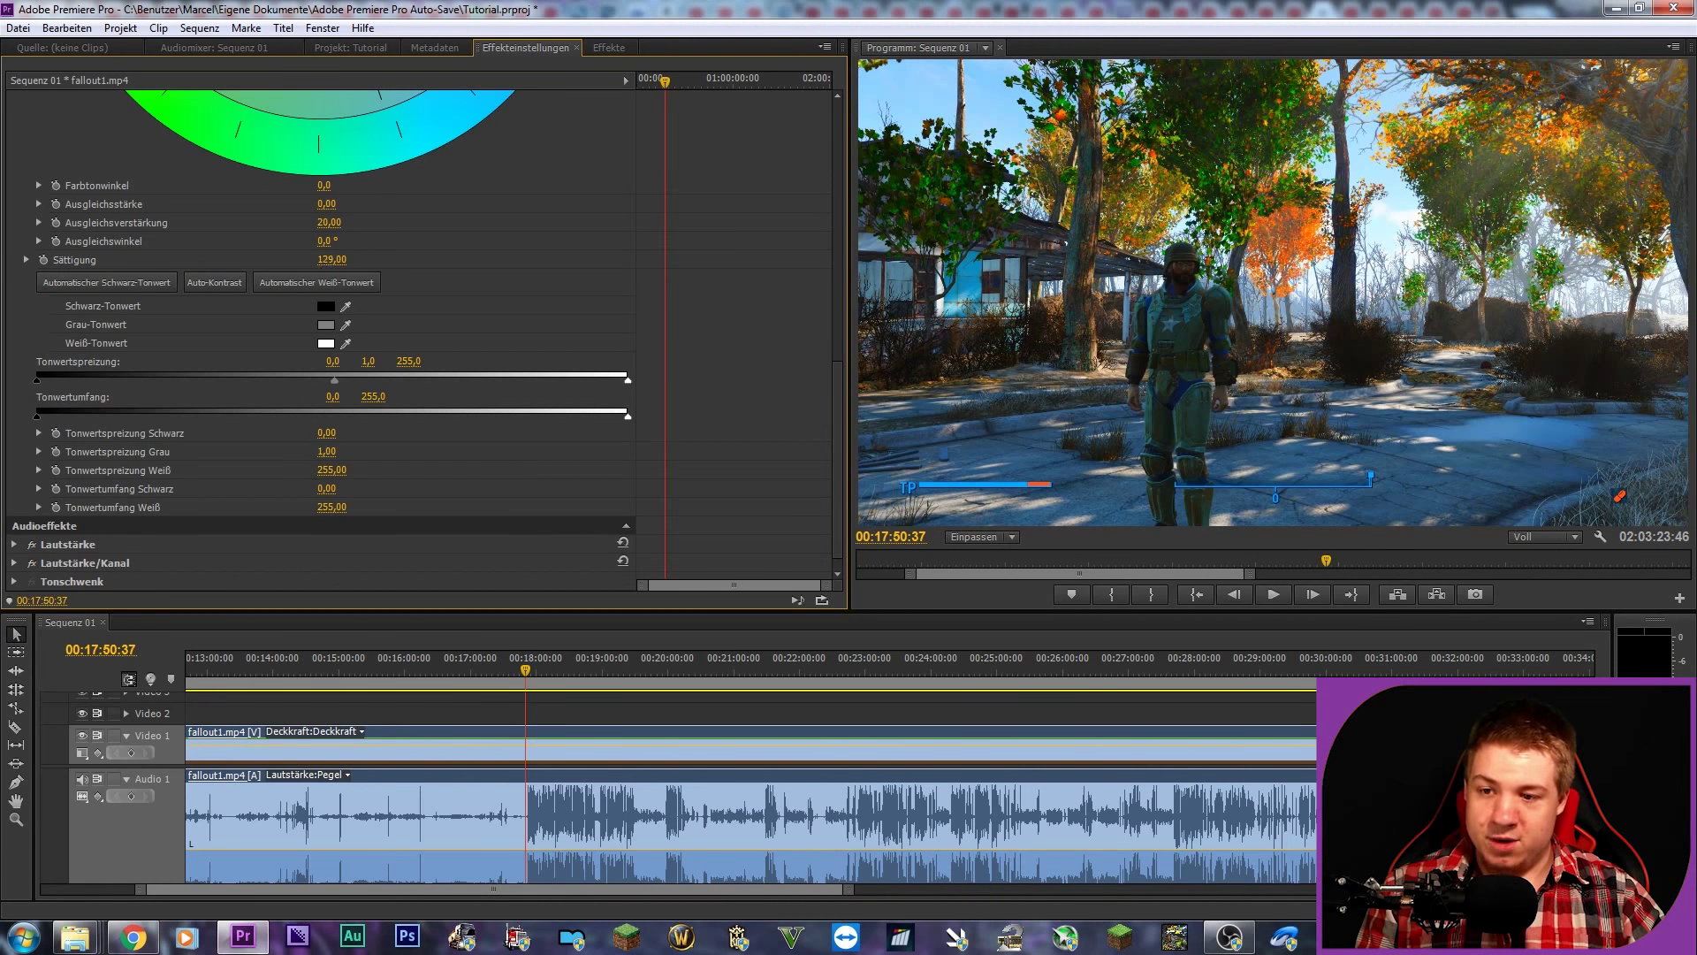
drag(551, 609, 551, 440)
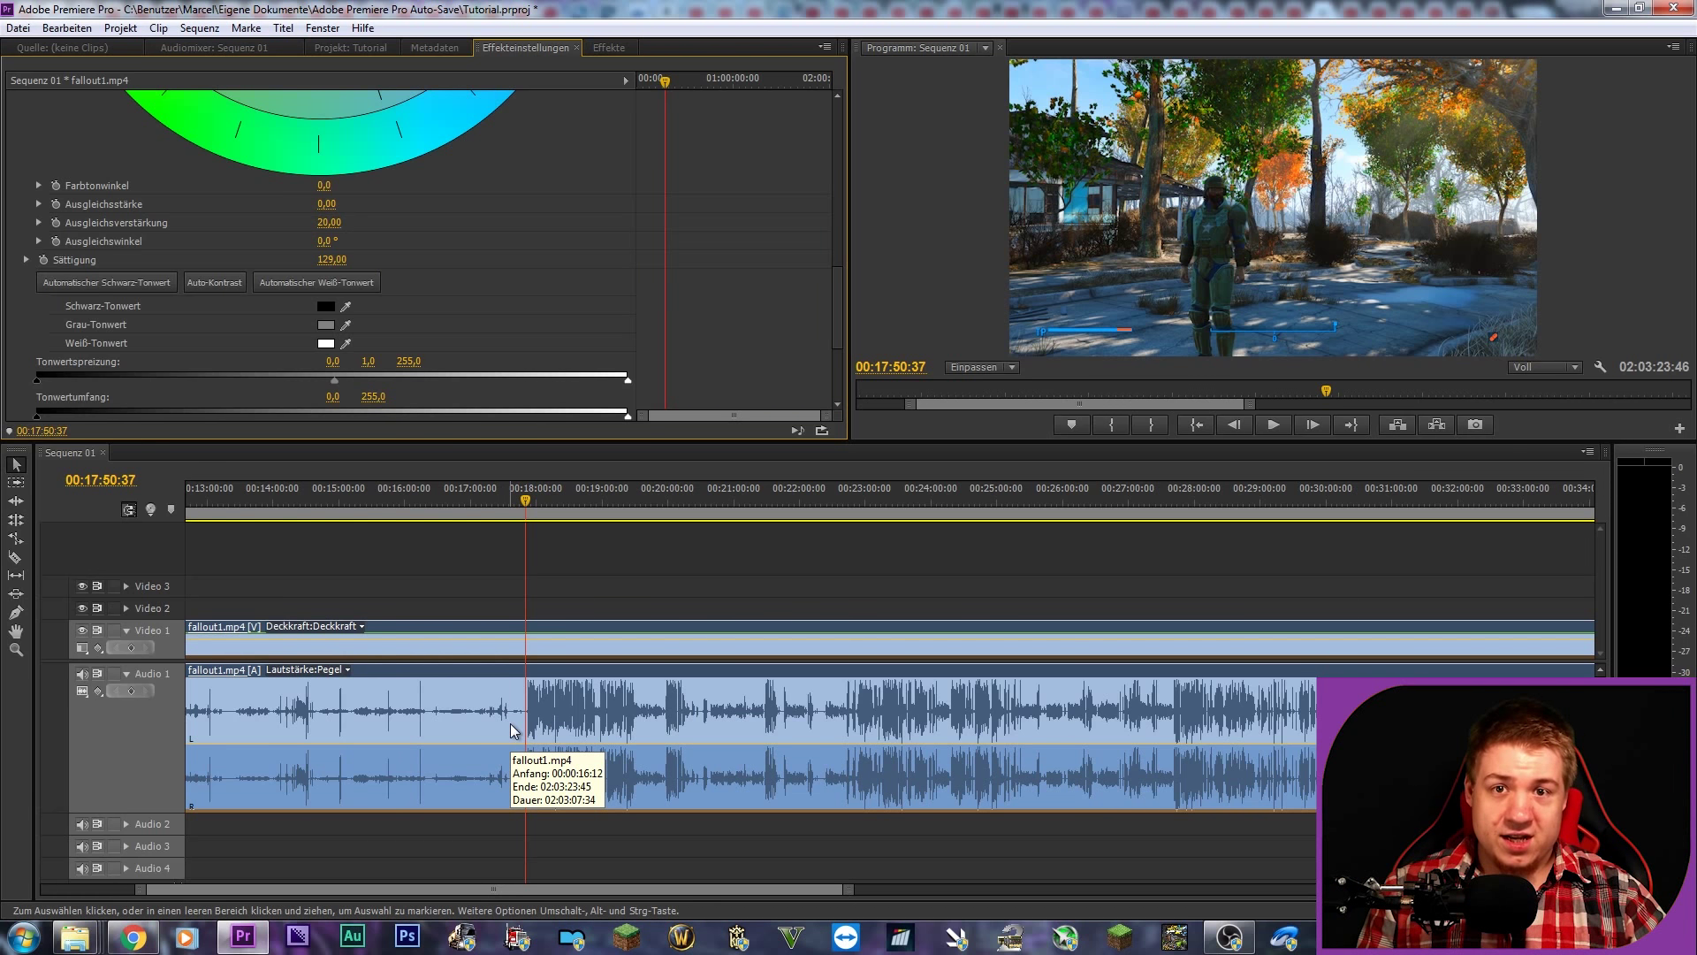
Step: Zoom the timeline in three steps around the playhead, play from there, and launch Media Encoder
key(=)
key(=)
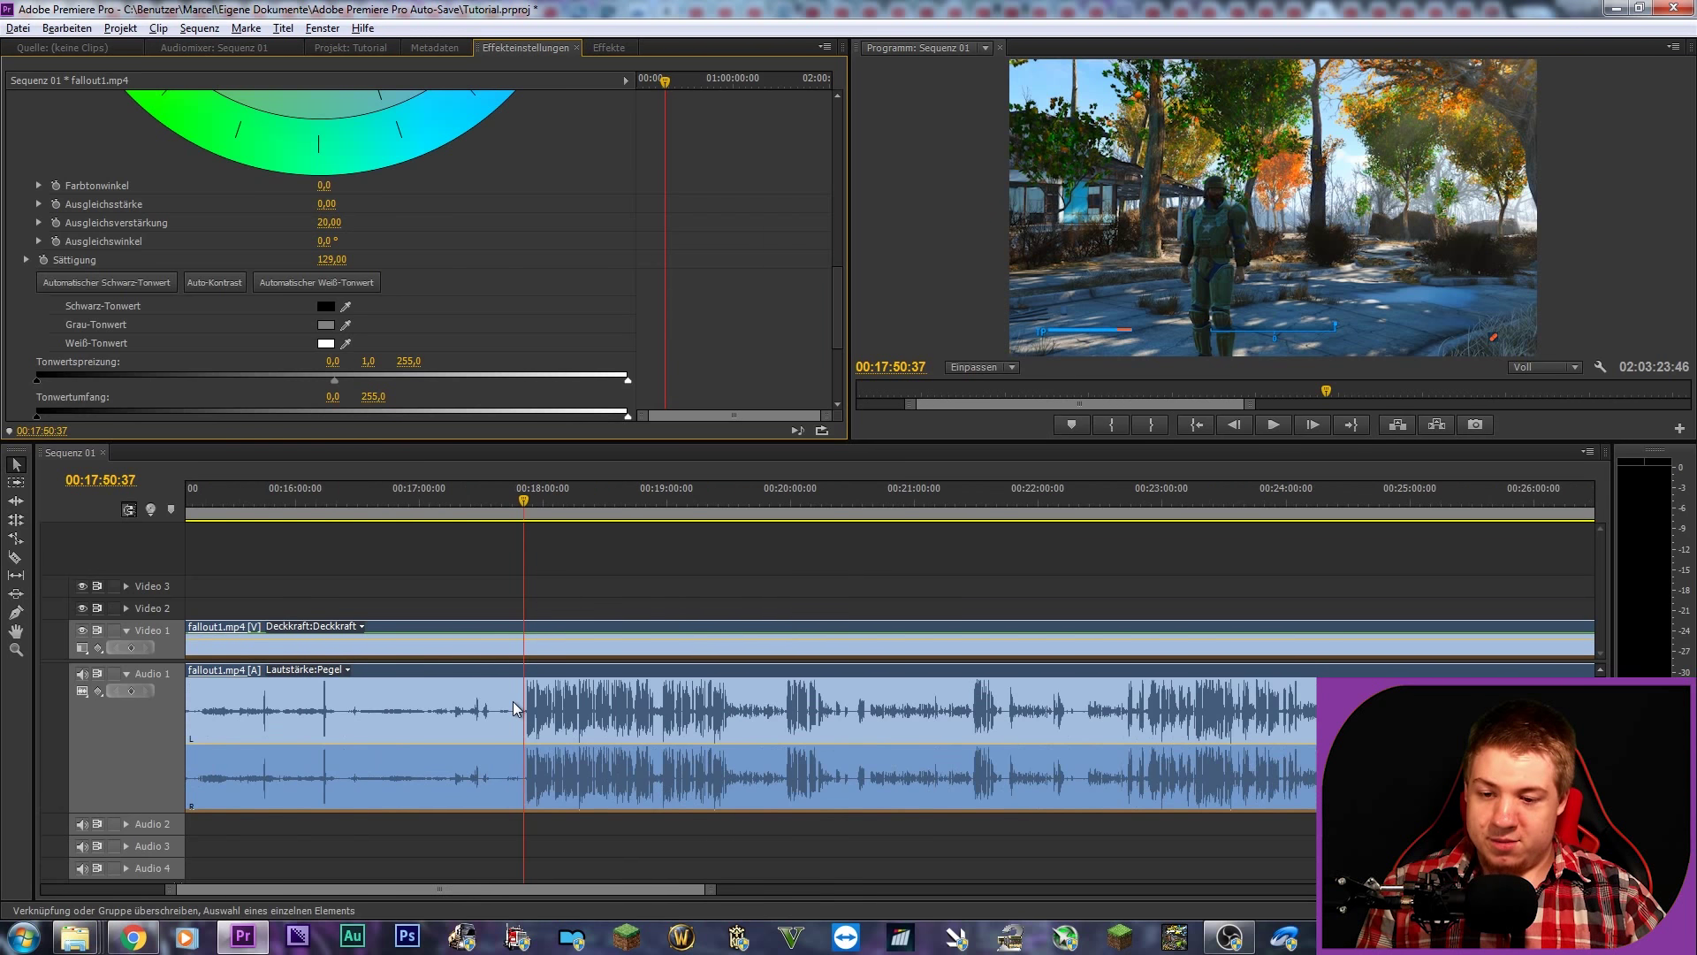
key(=)
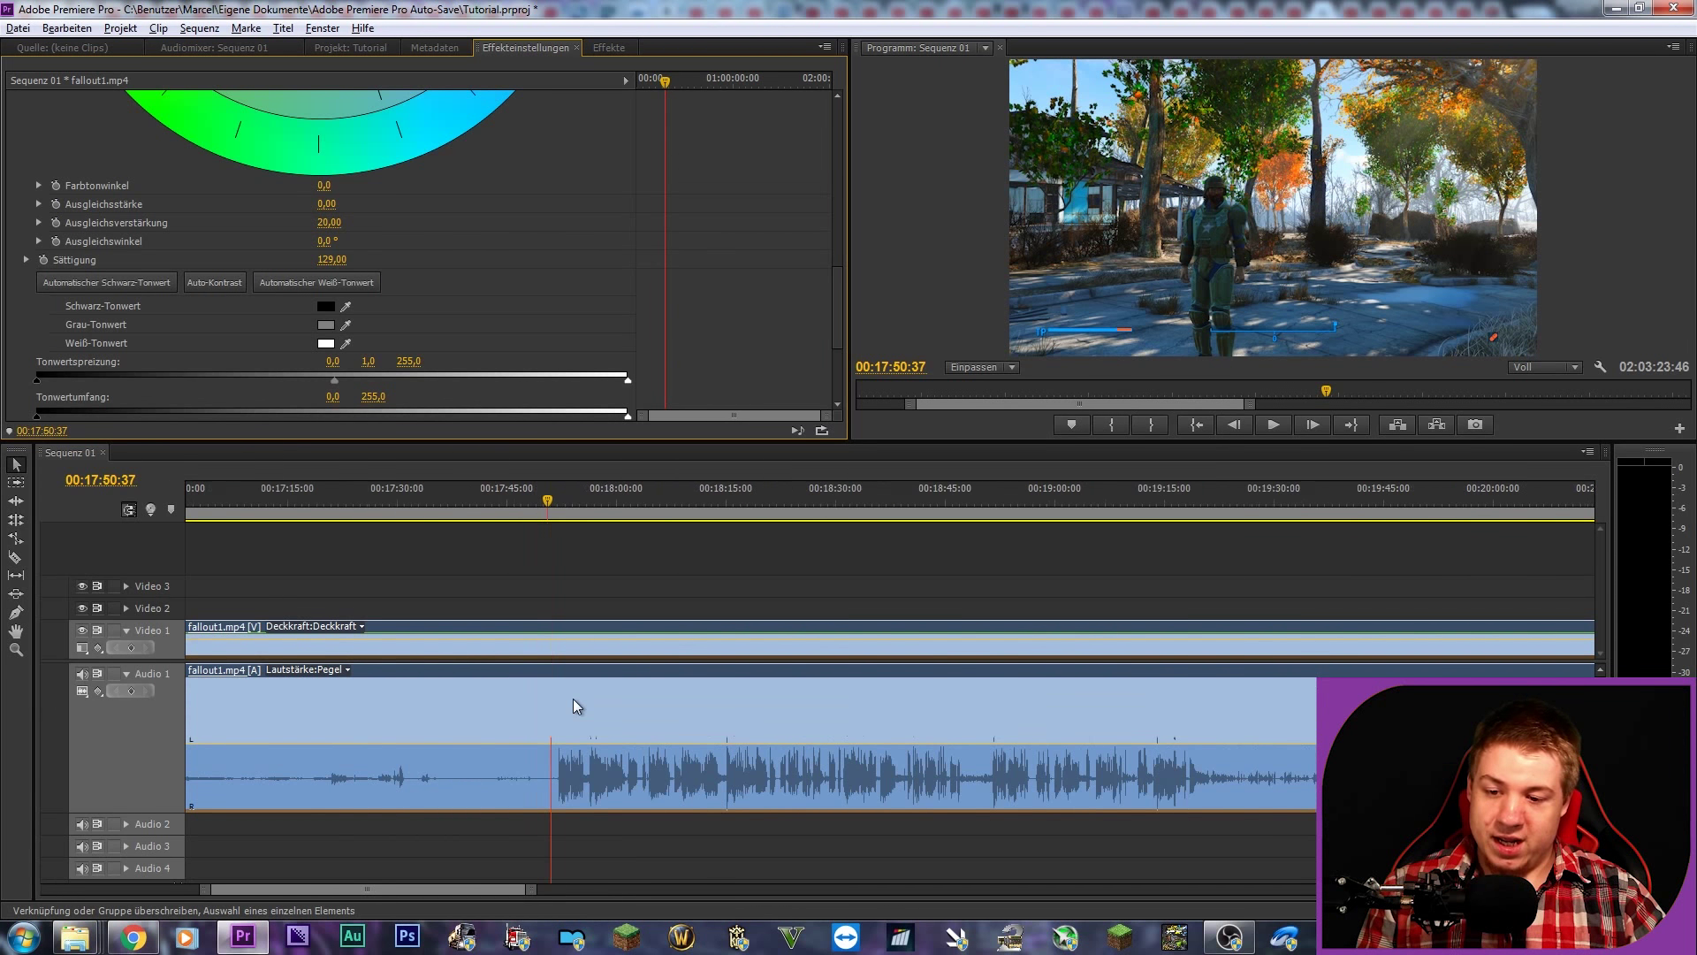
key(=)
key(=)
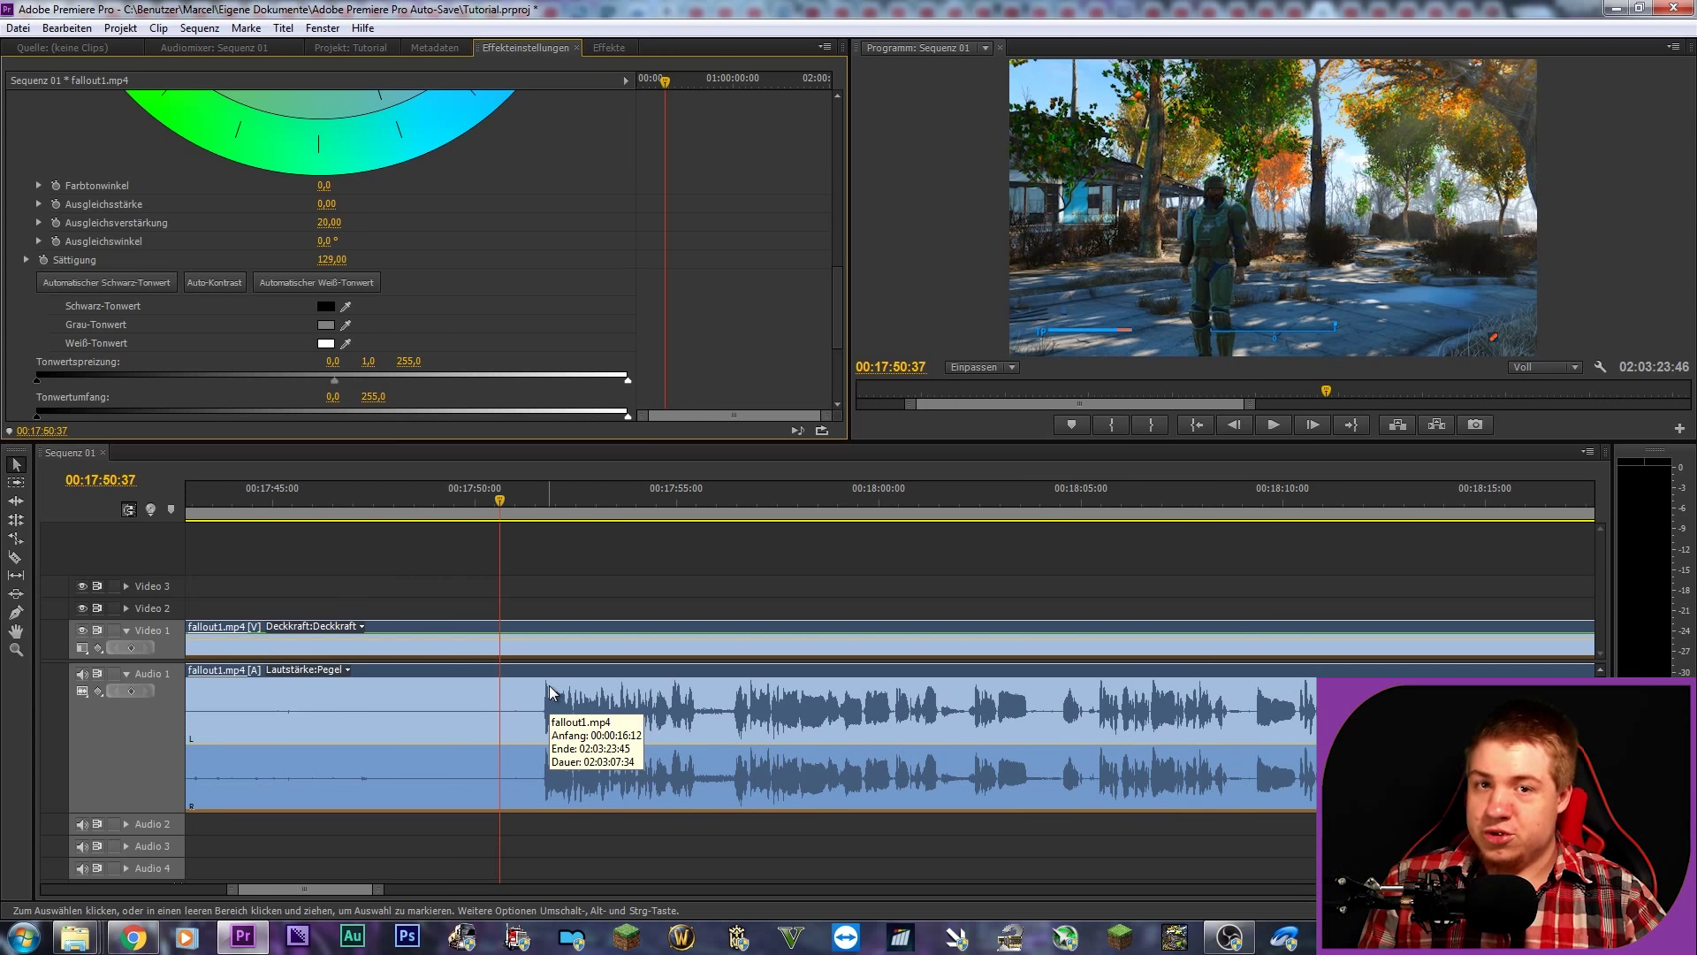
key(space)
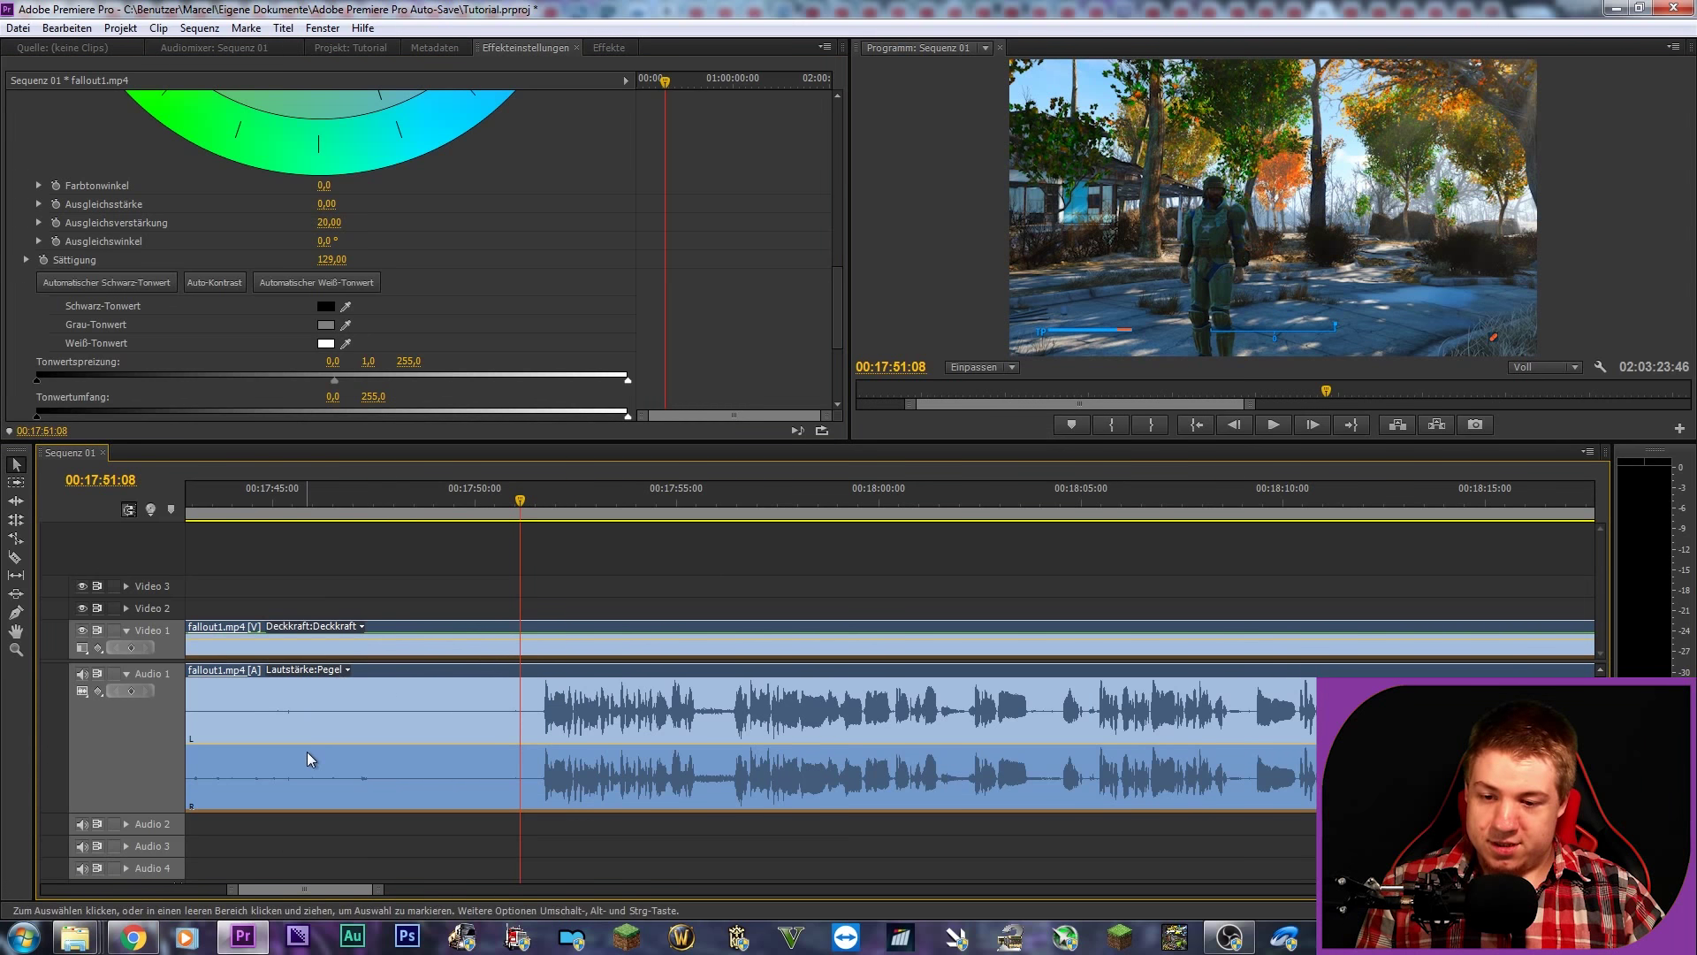
click(305, 933)
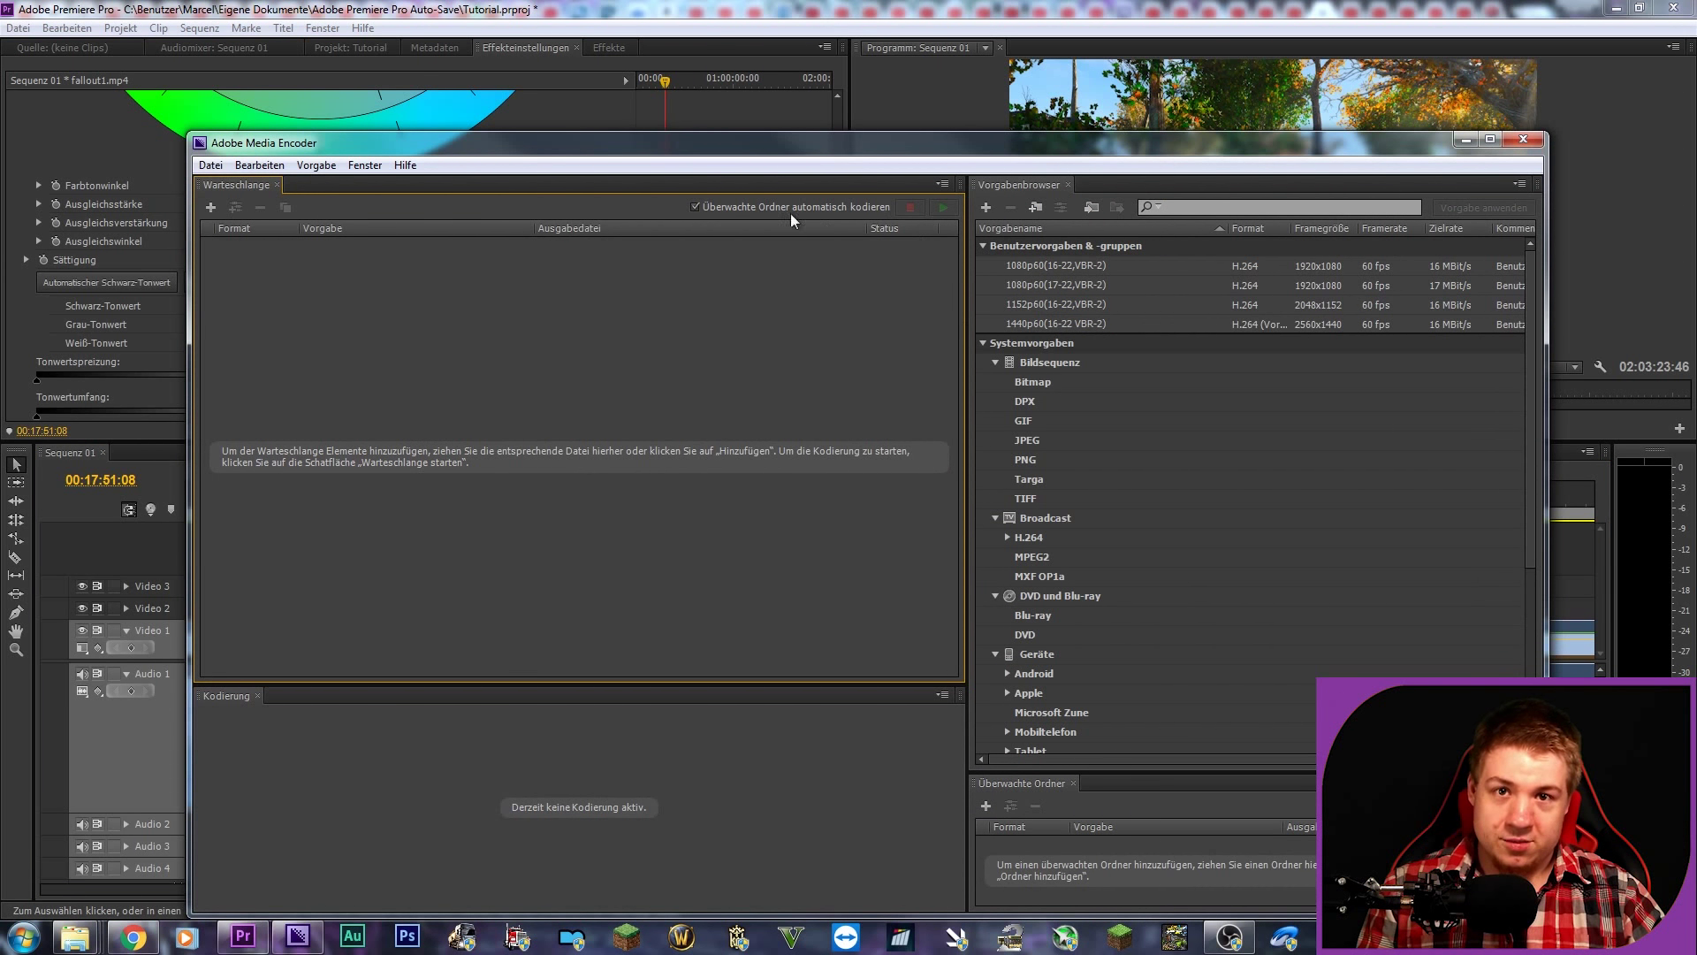
Step: Back in Premiere, start at 00:17:51:34 and set the out point at 00:17:55:47
click(1046, 7)
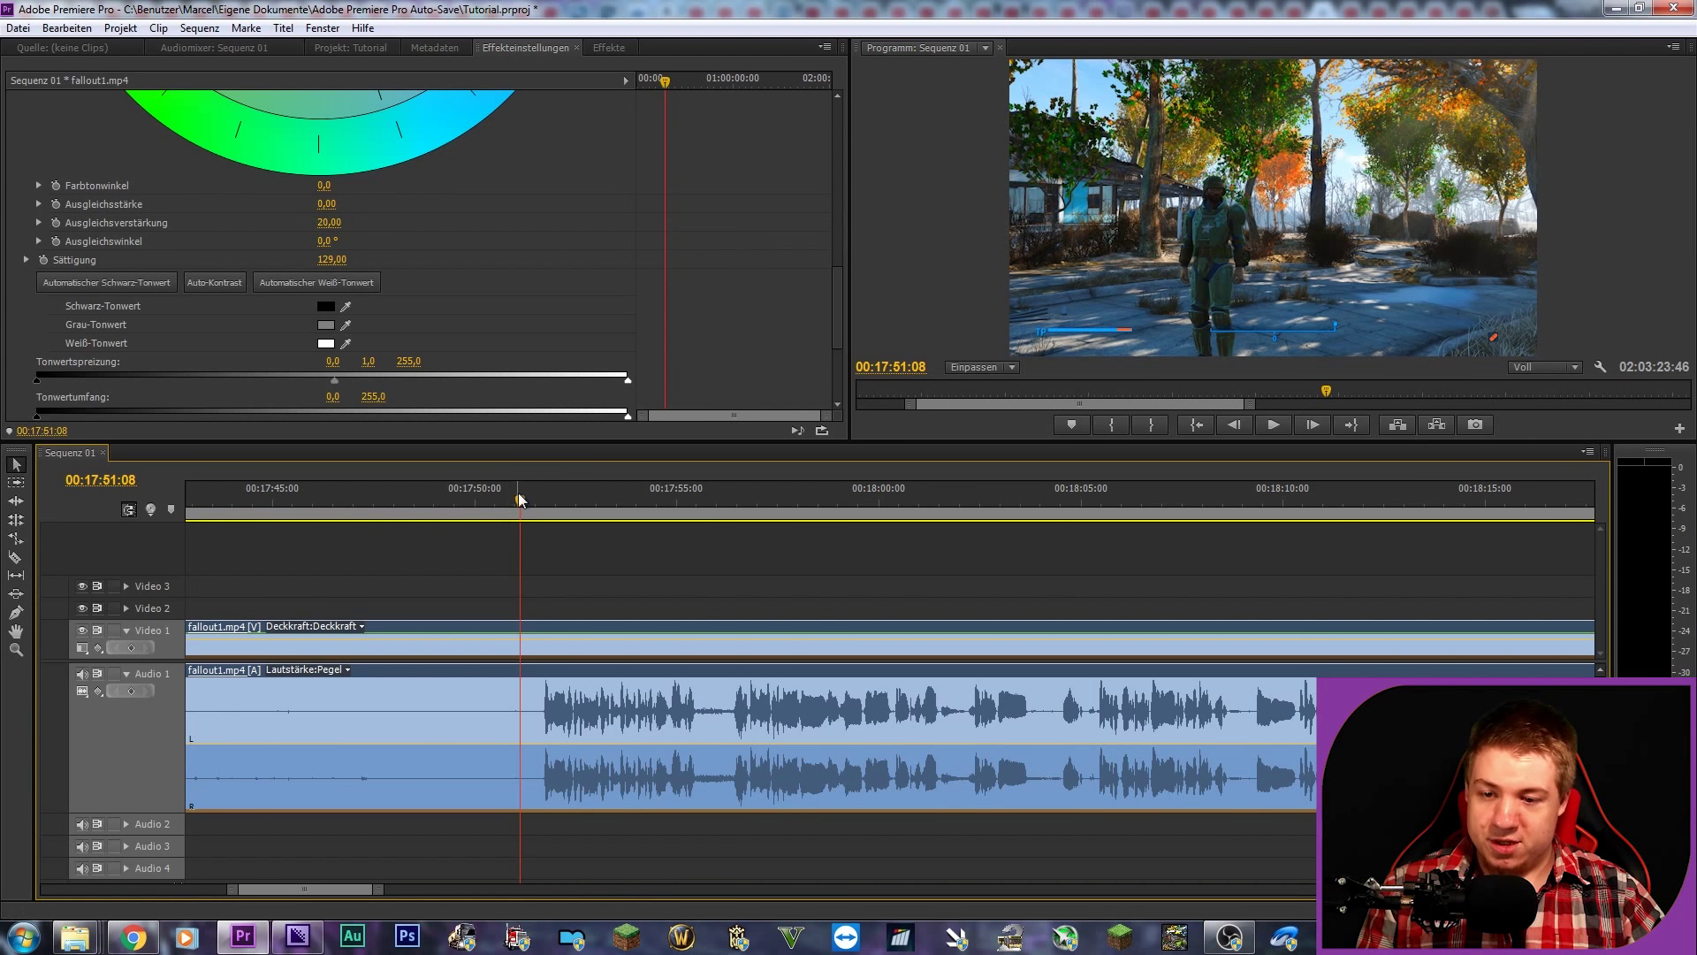
drag(525, 501, 542, 502)
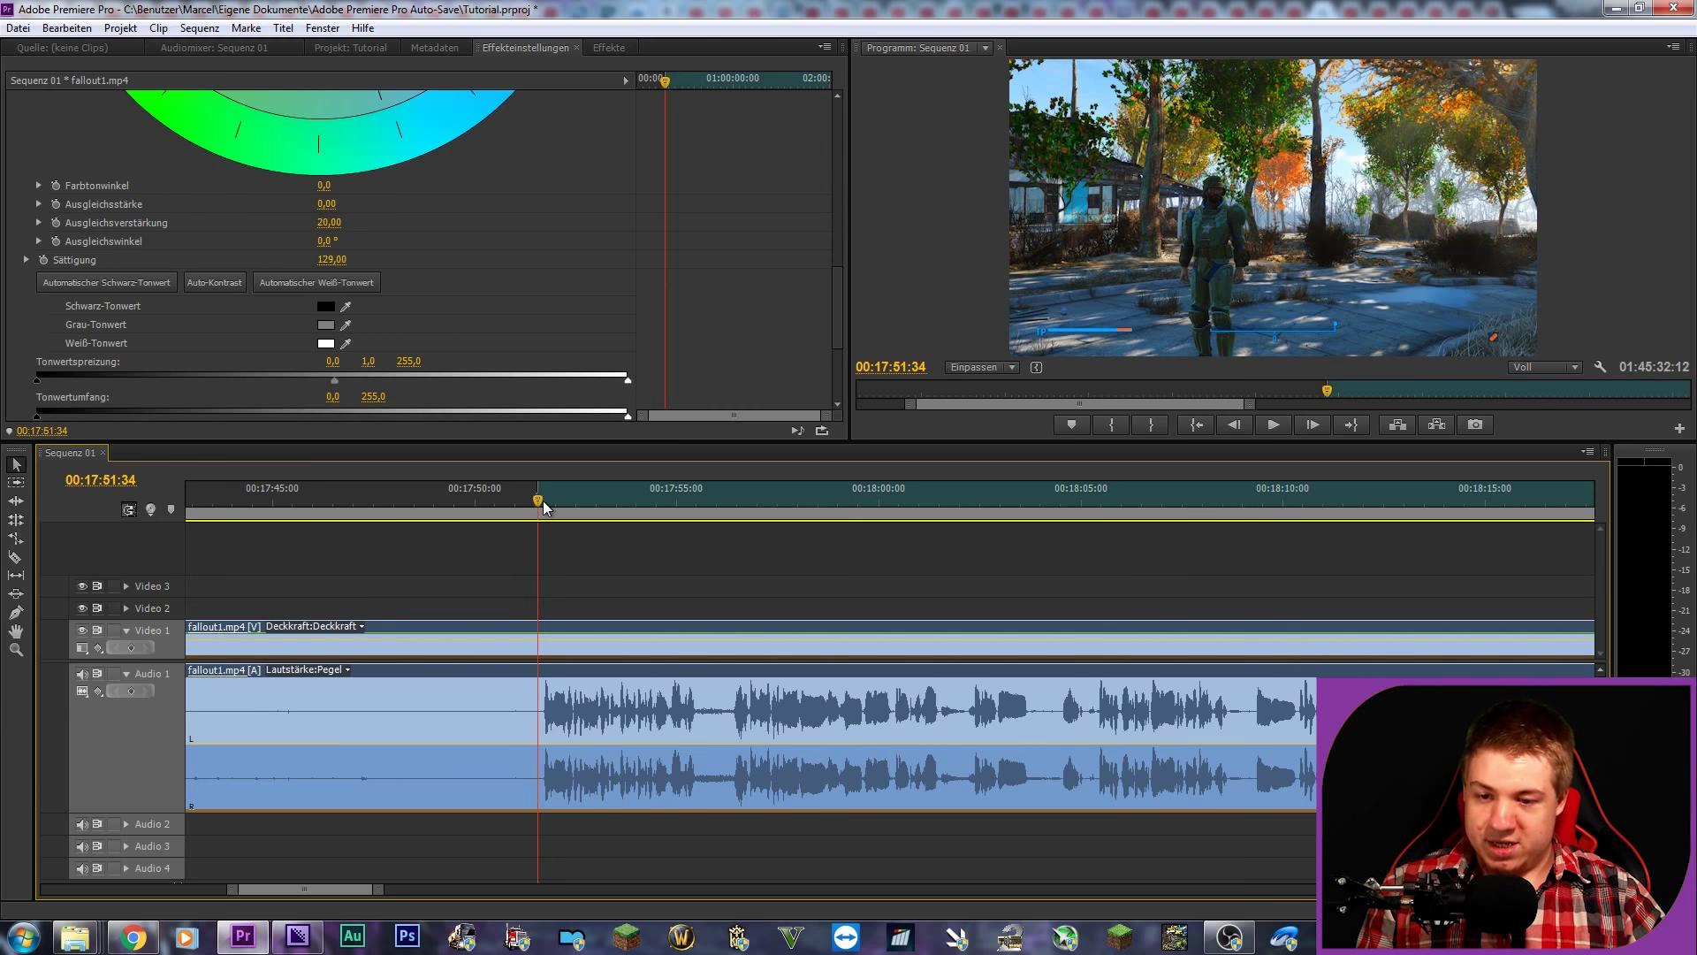
drag(542, 500, 708, 502)
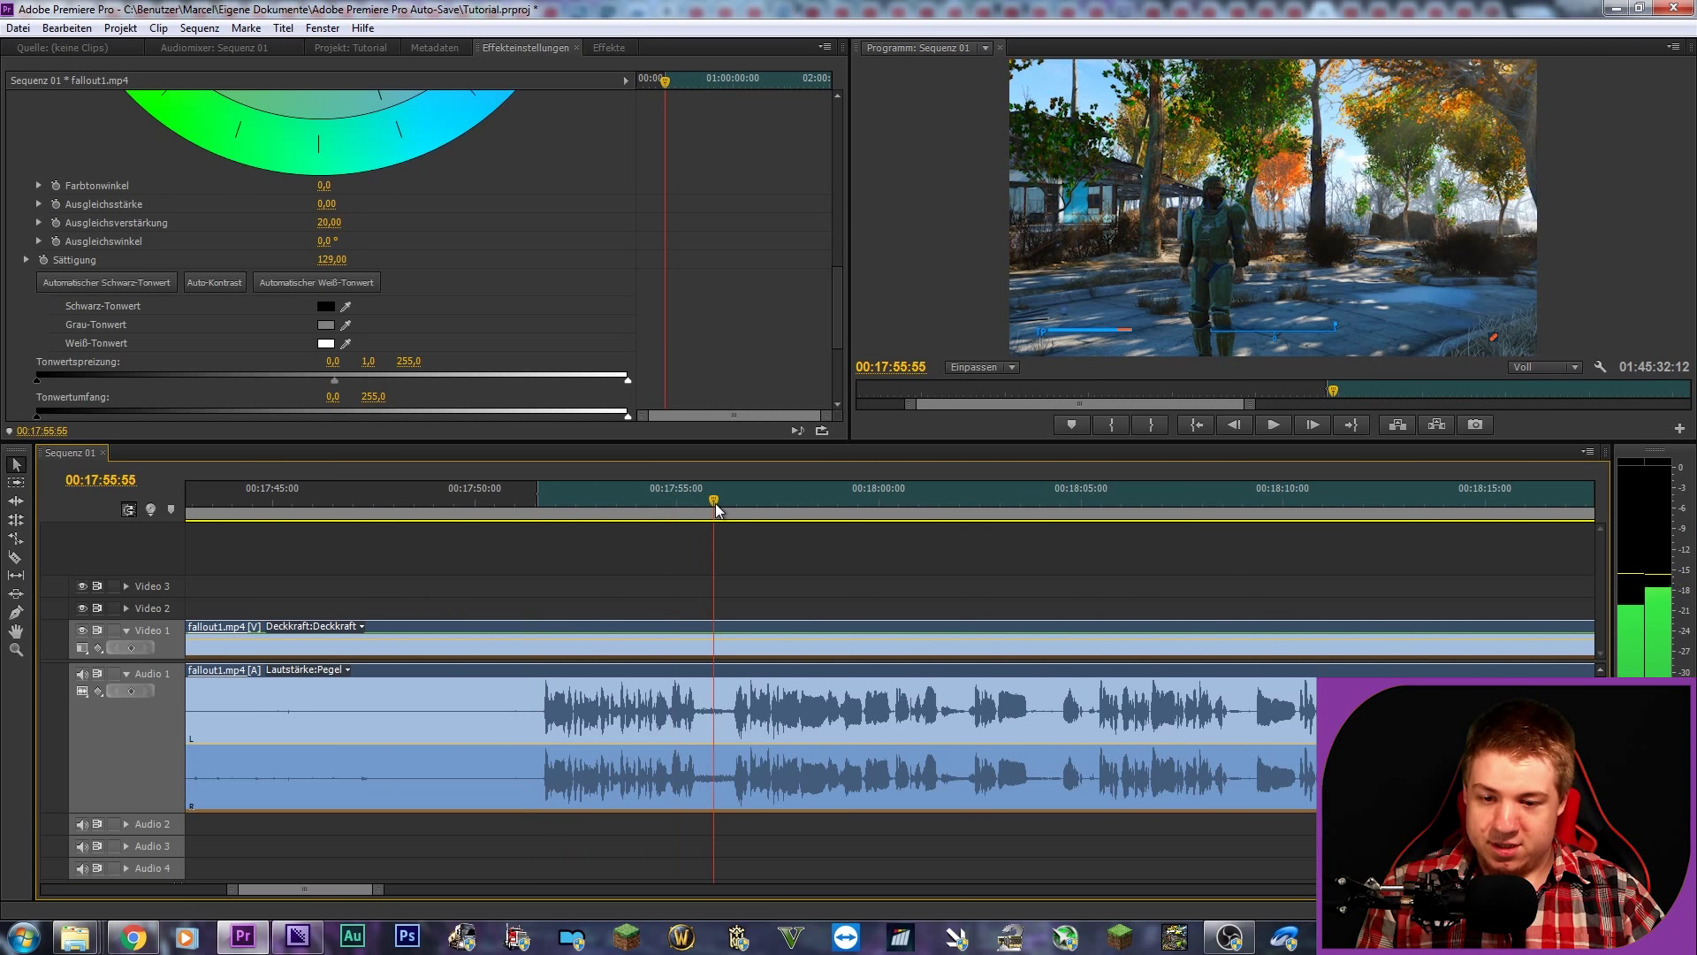
key(o)
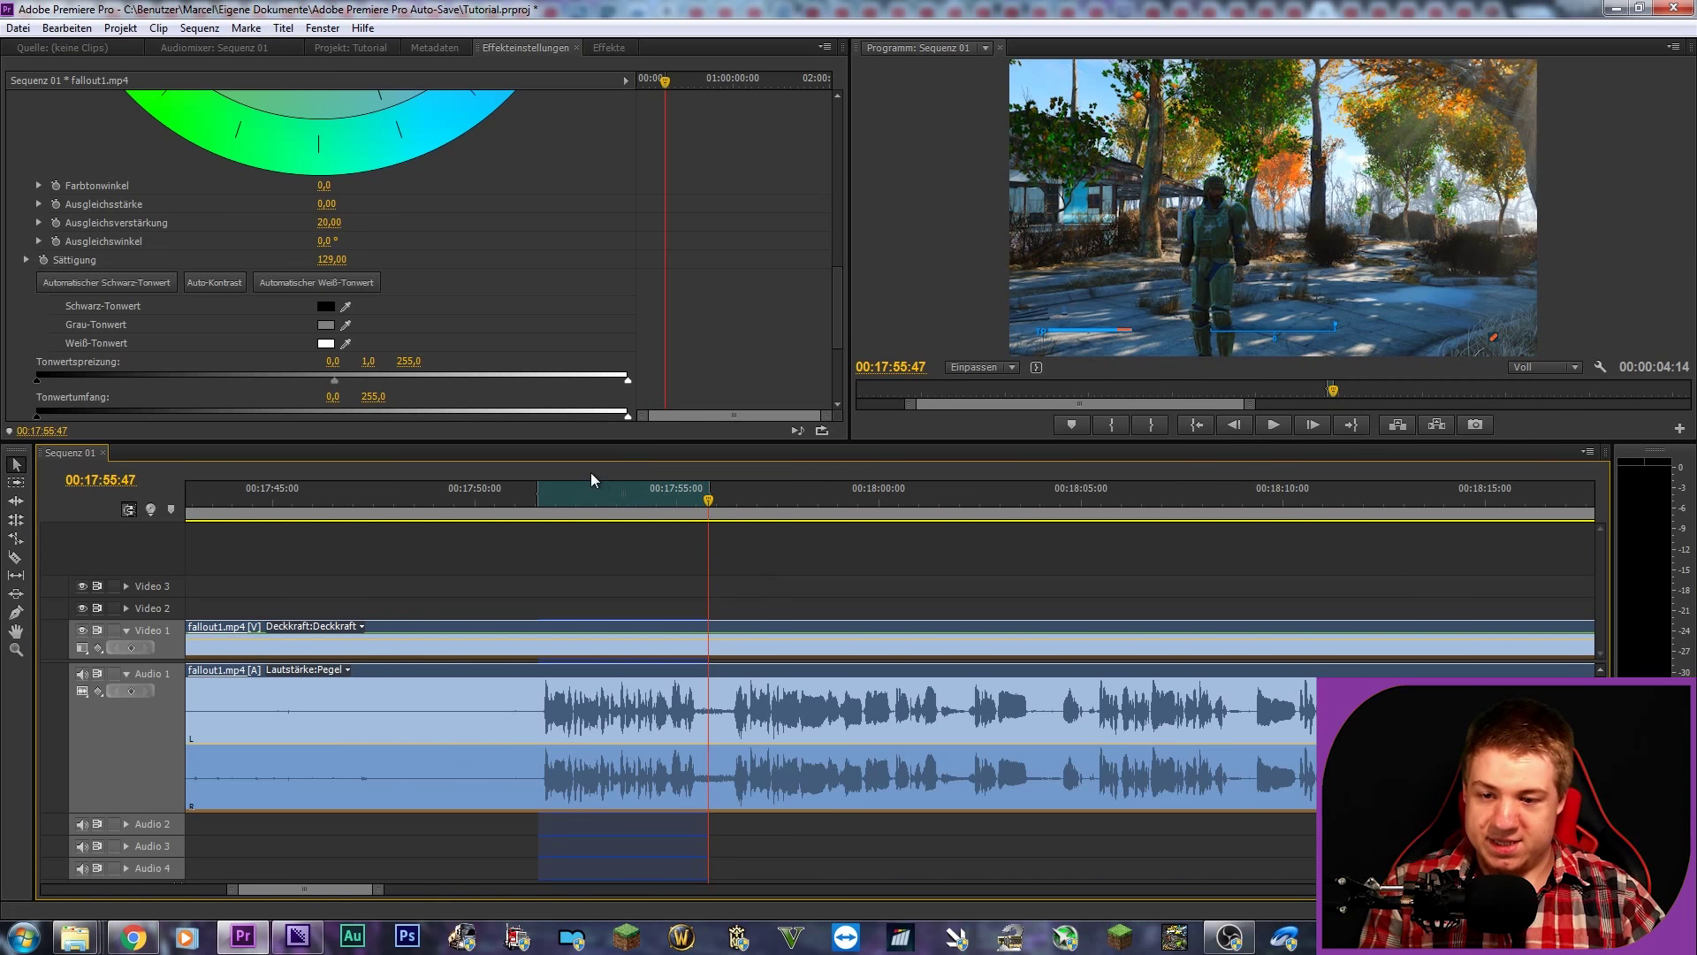
Step: Add a marker inside the marked range and check the keyboard shortcut settings
click(543, 501)
drag(543, 501, 630, 502)
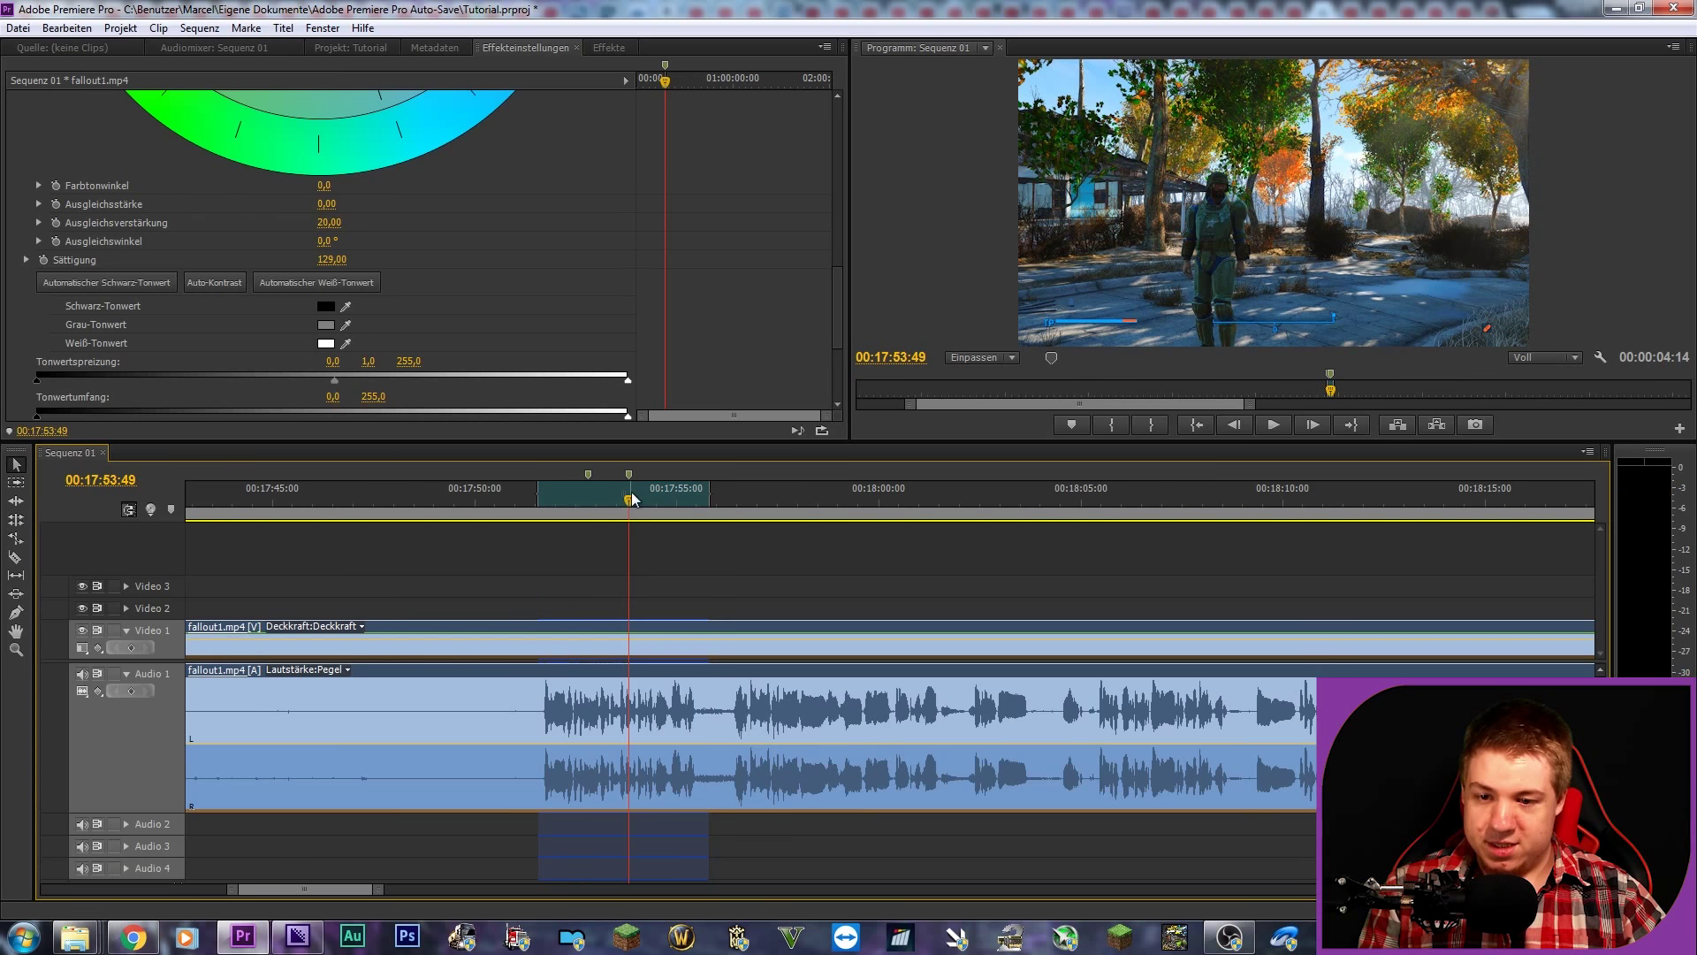
key(m)
drag(630, 502, 538, 501)
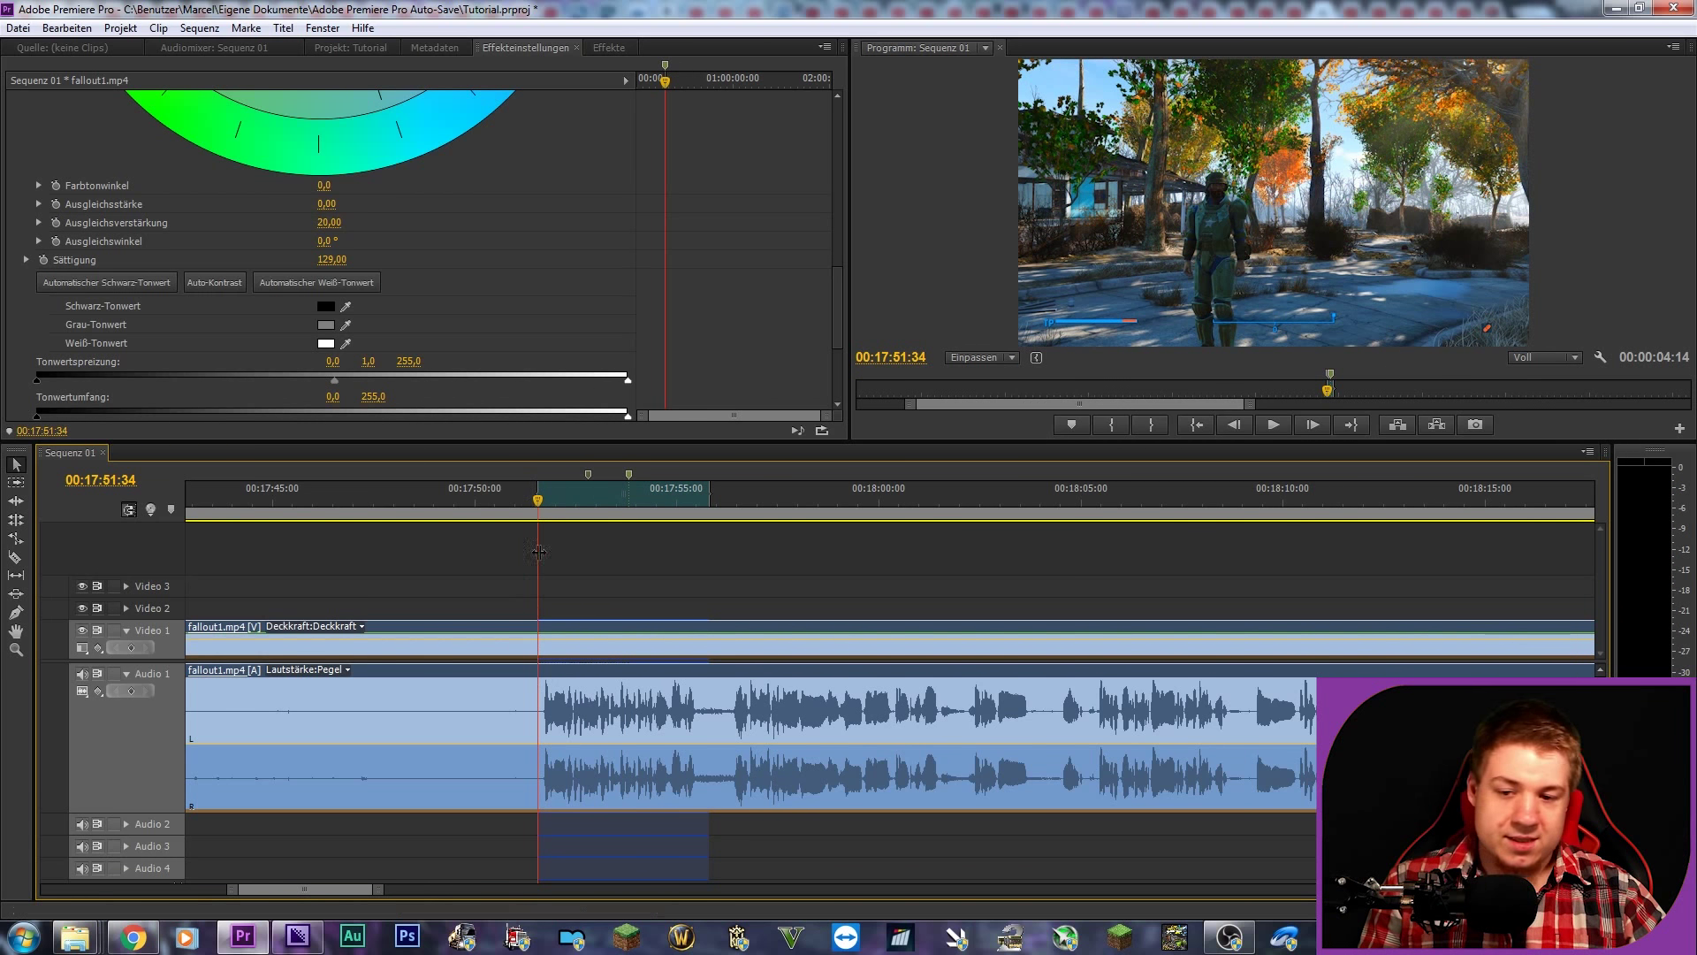
click(704, 504)
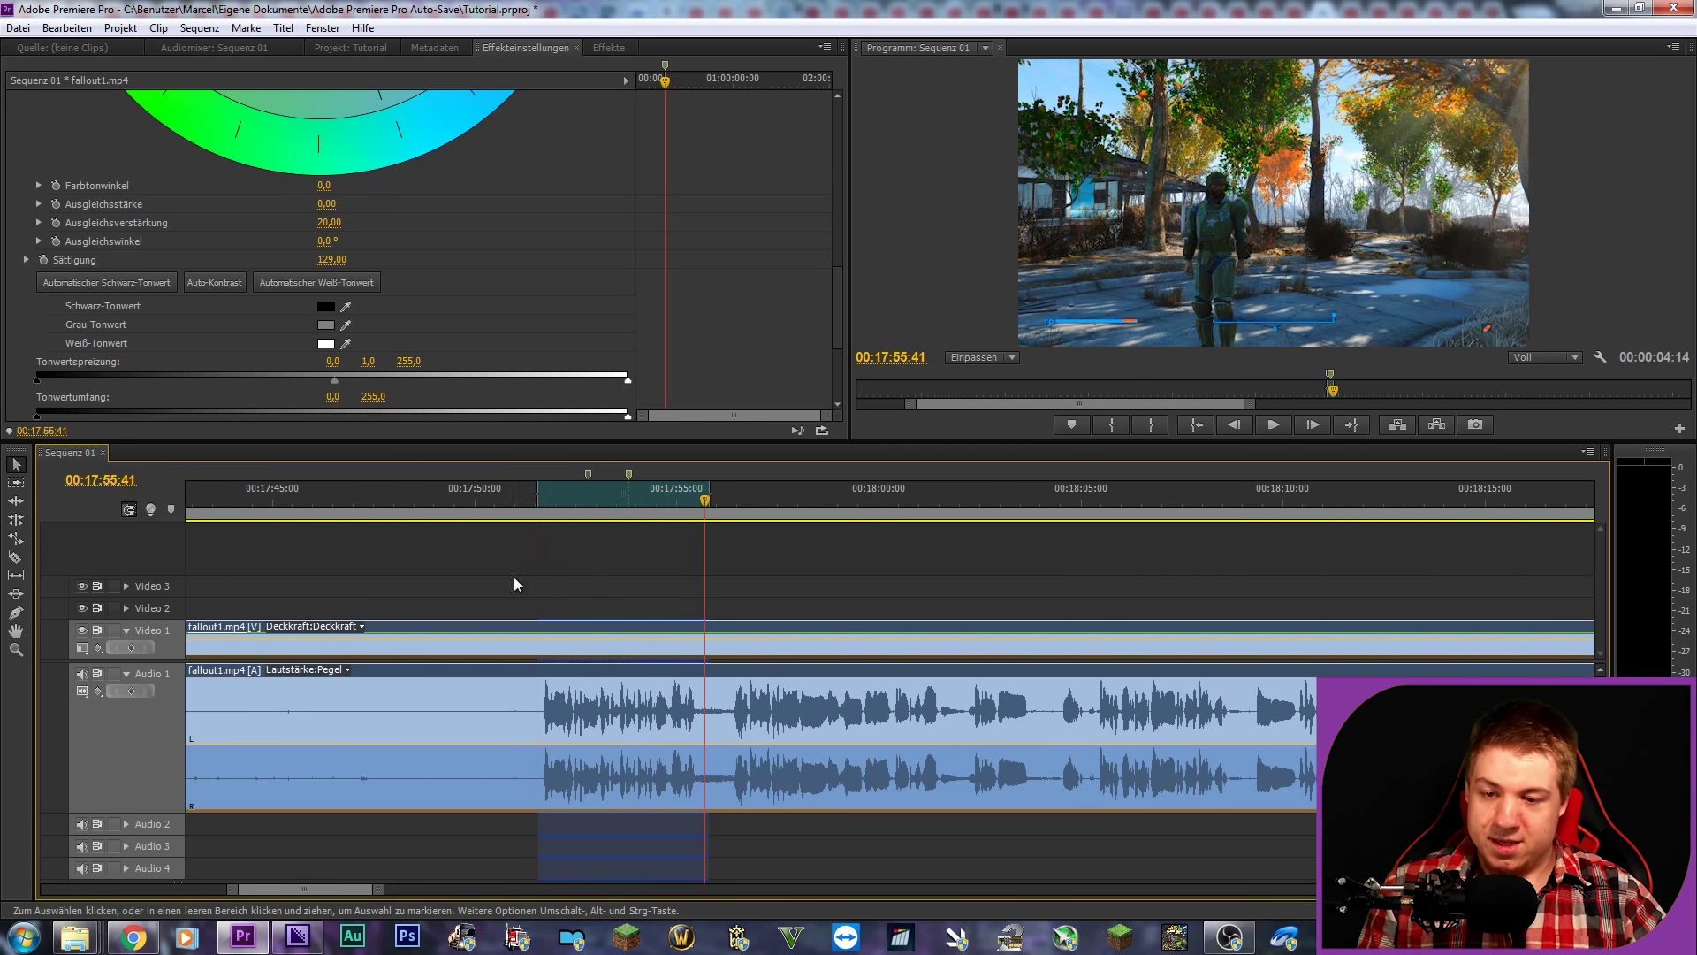
click(543, 500)
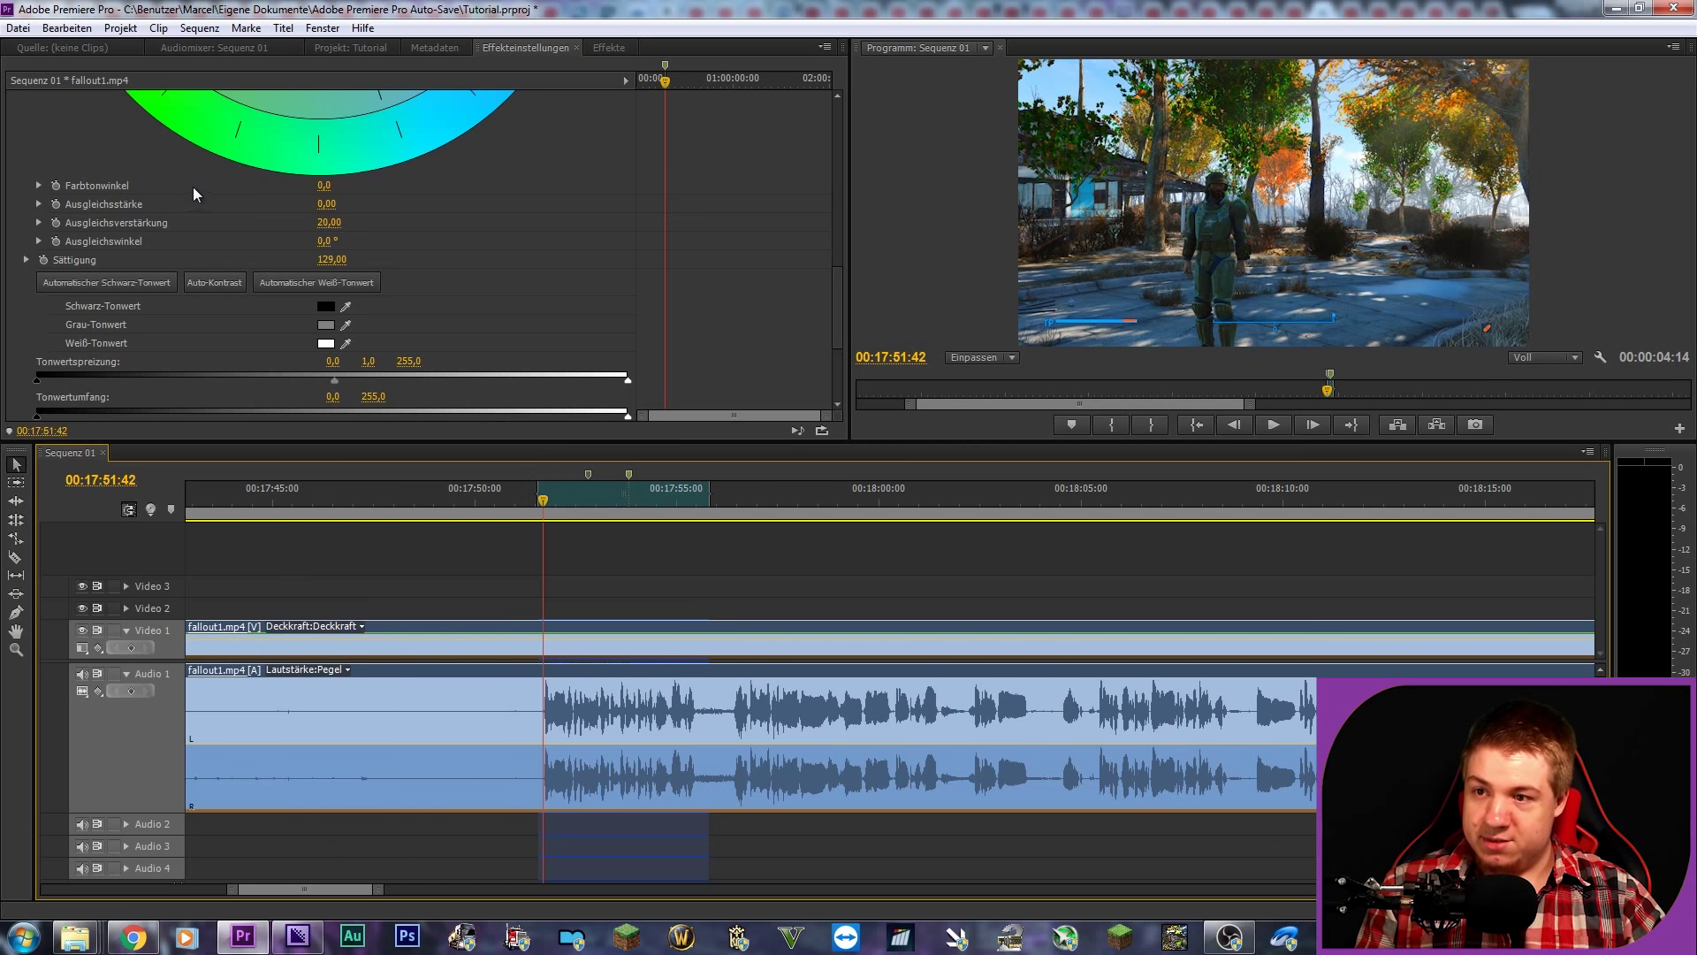
click(62, 29)
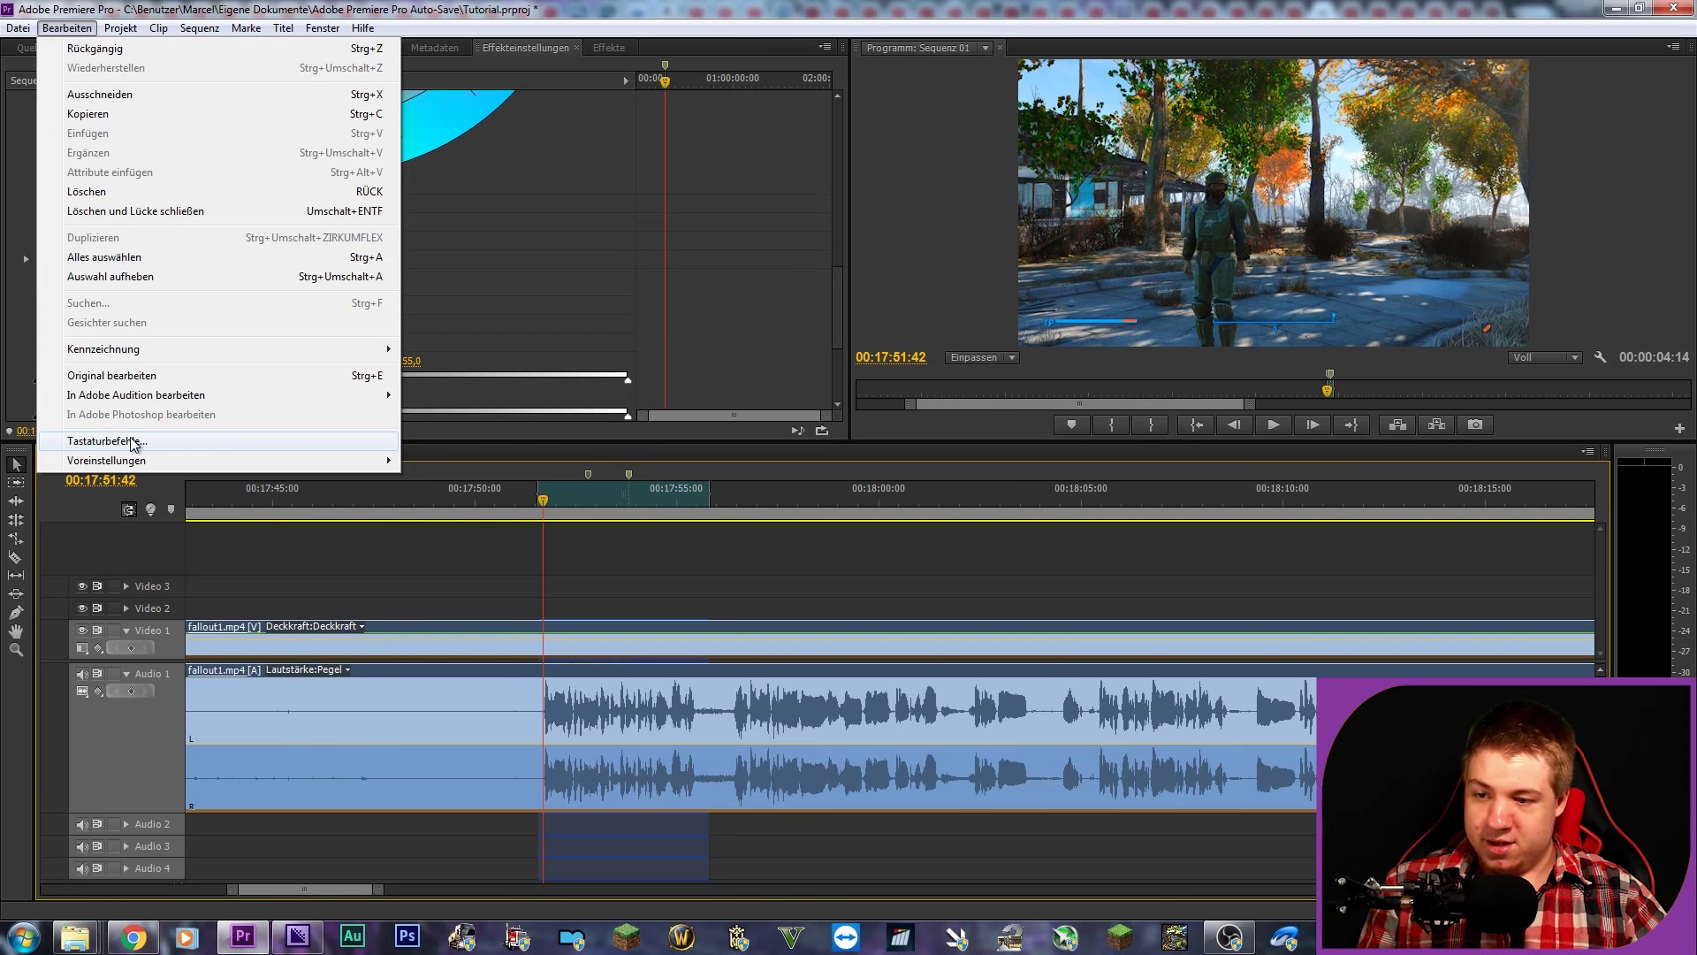
click(686, 451)
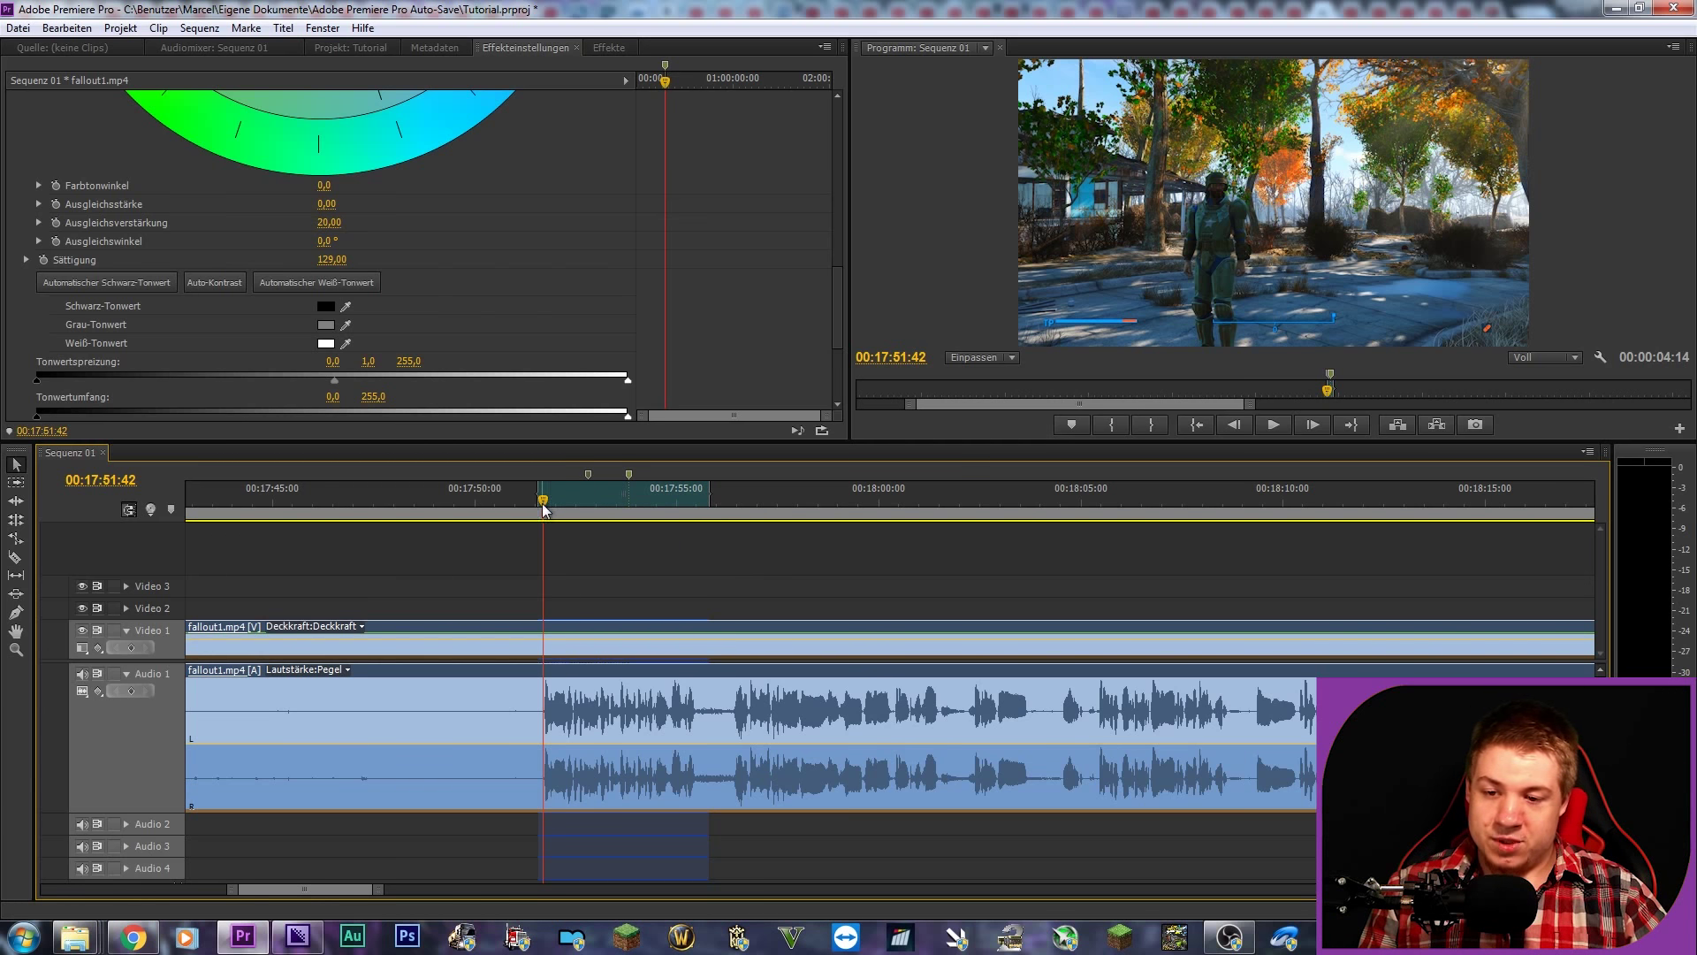
drag(543, 507, 540, 508)
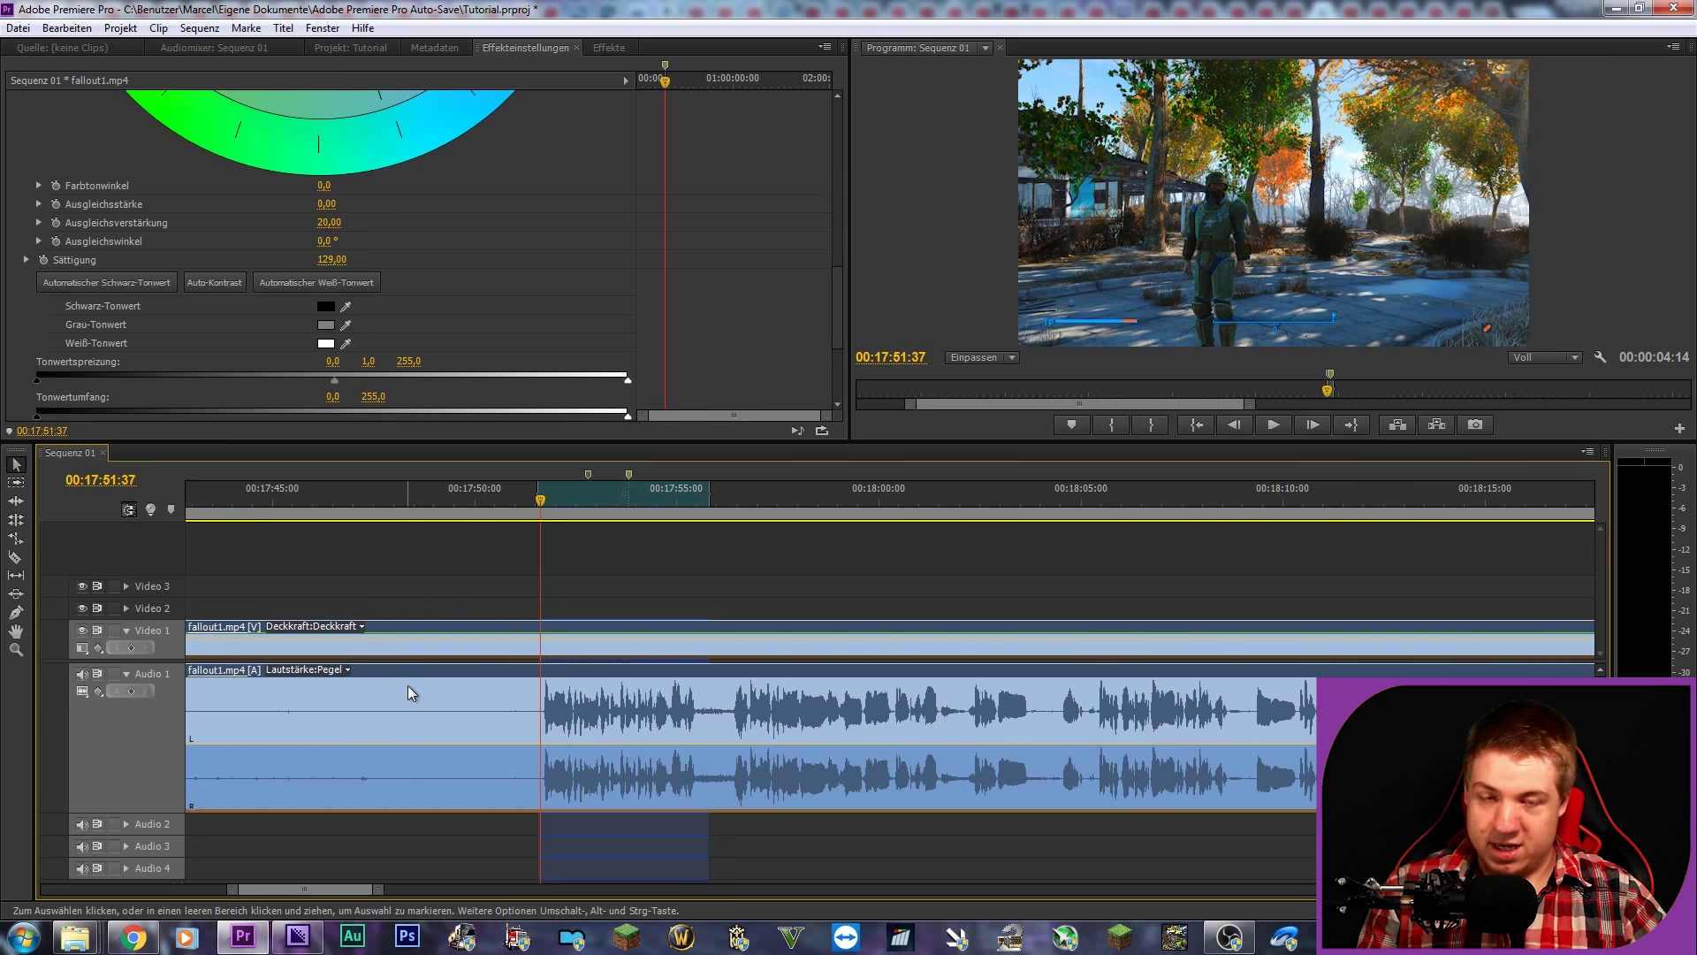
Step: Queue Sequenz 01's In/Out range as H.264 with the 1080p60 preset
key(ctrl+m)
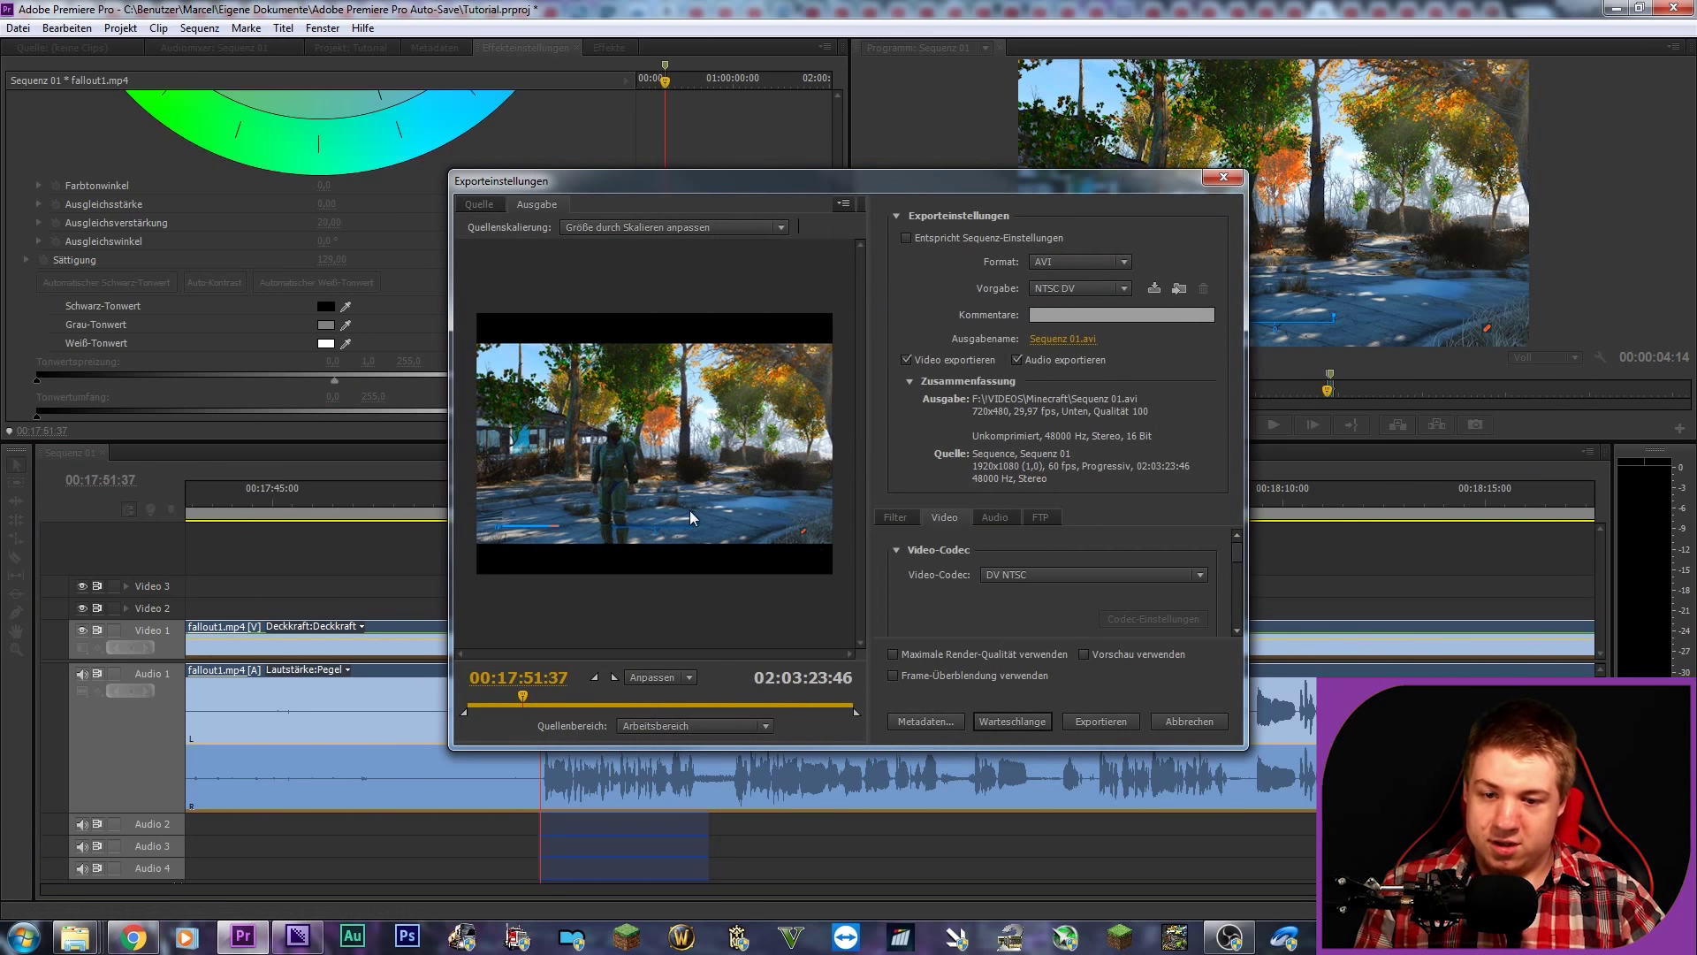
click(1075, 259)
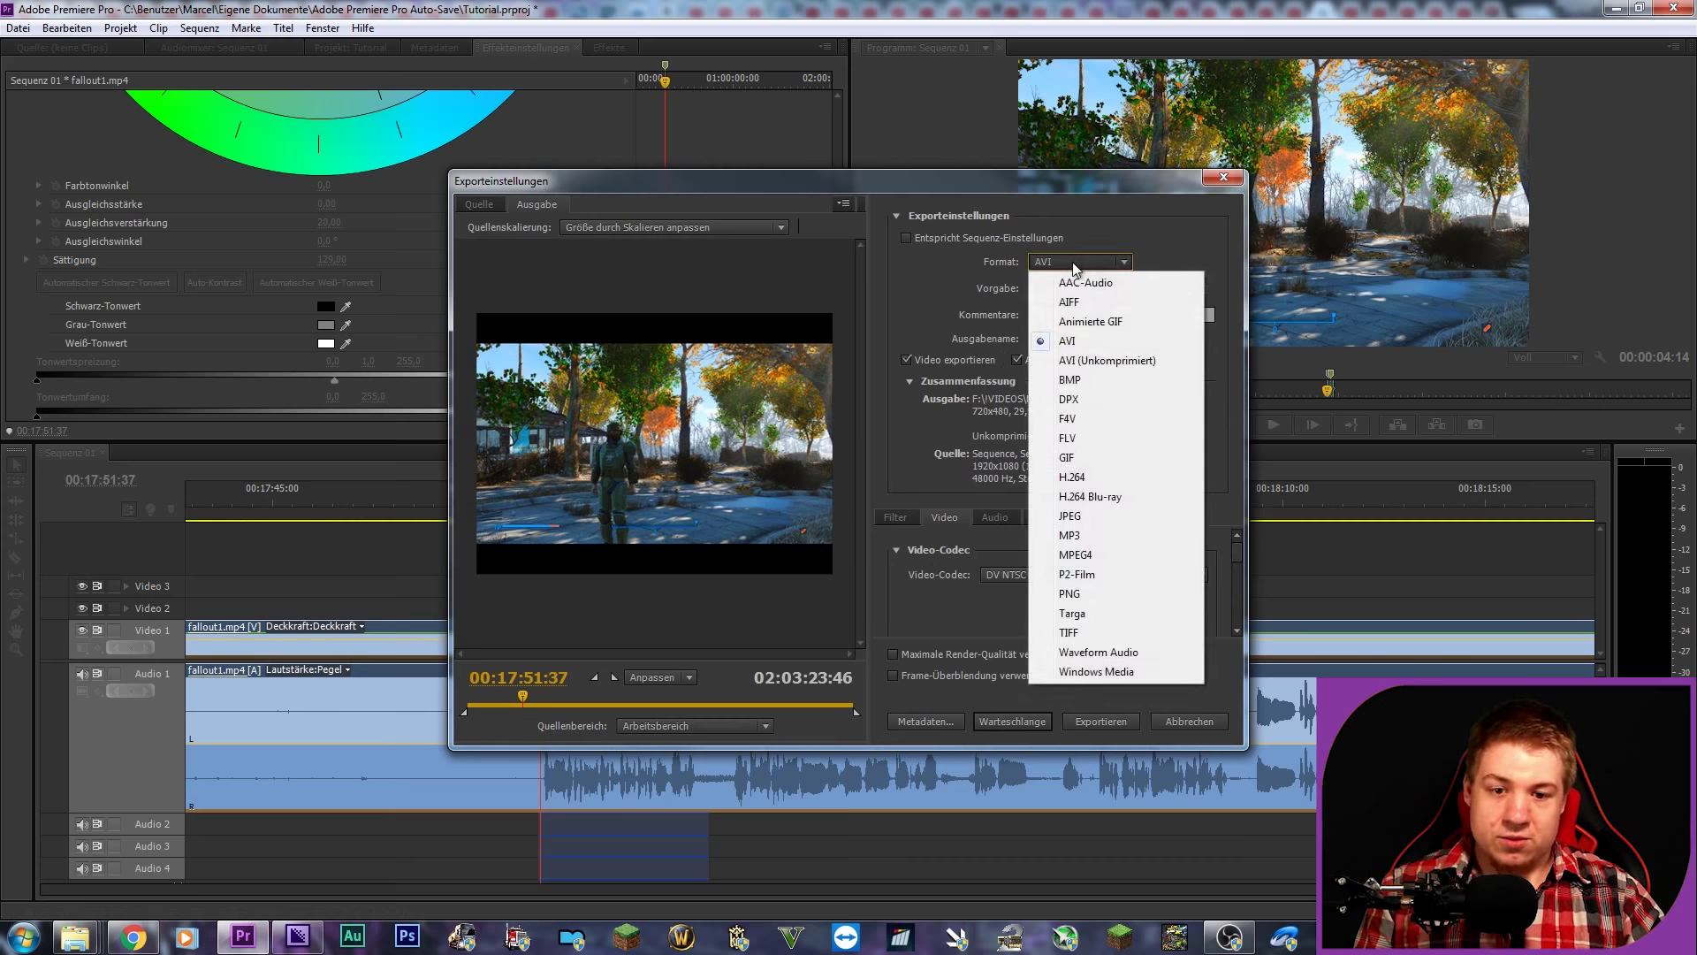
click(1069, 484)
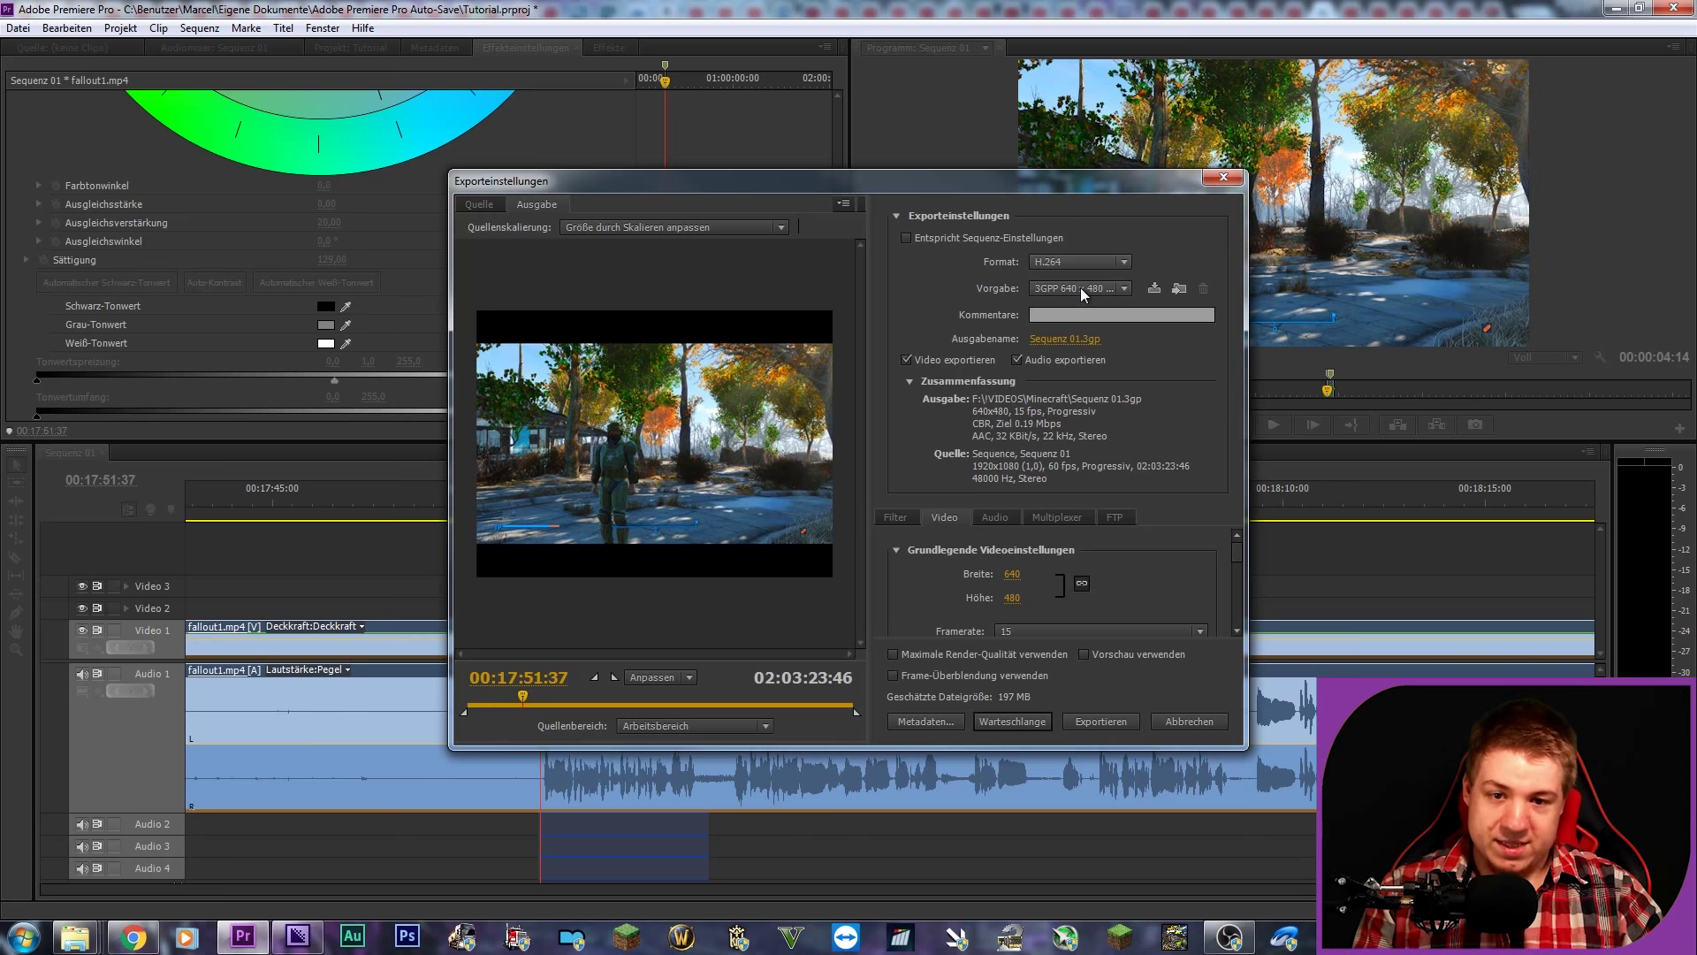
click(1080, 288)
click(1213, 55)
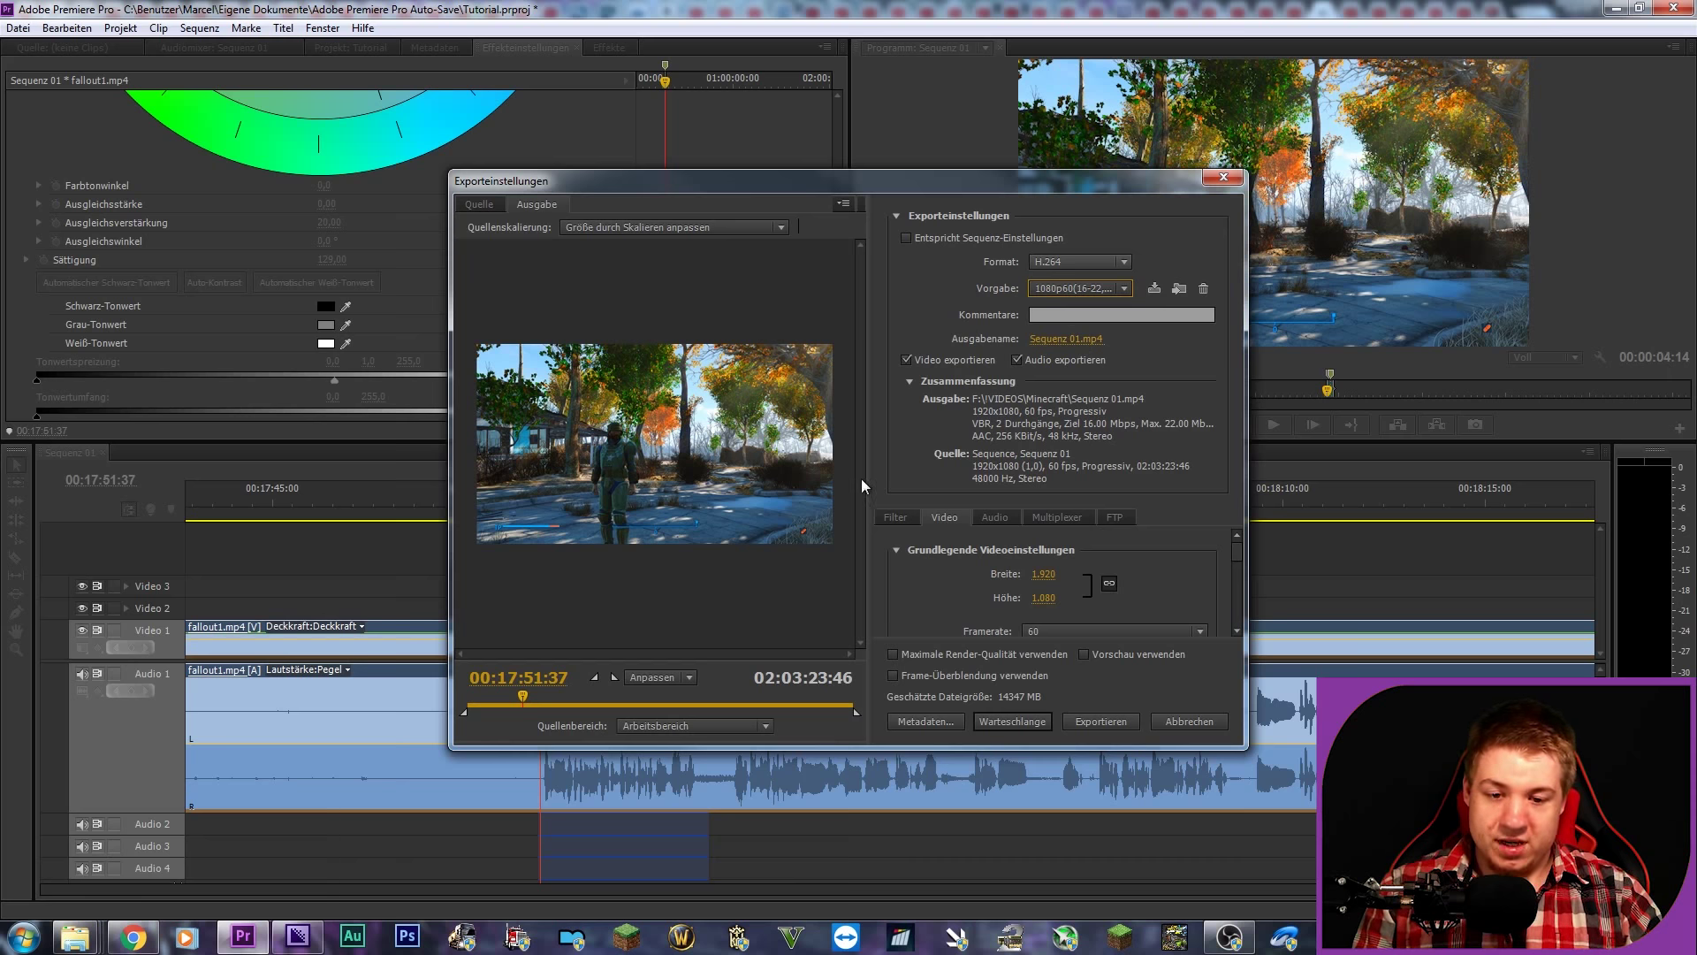
click(737, 729)
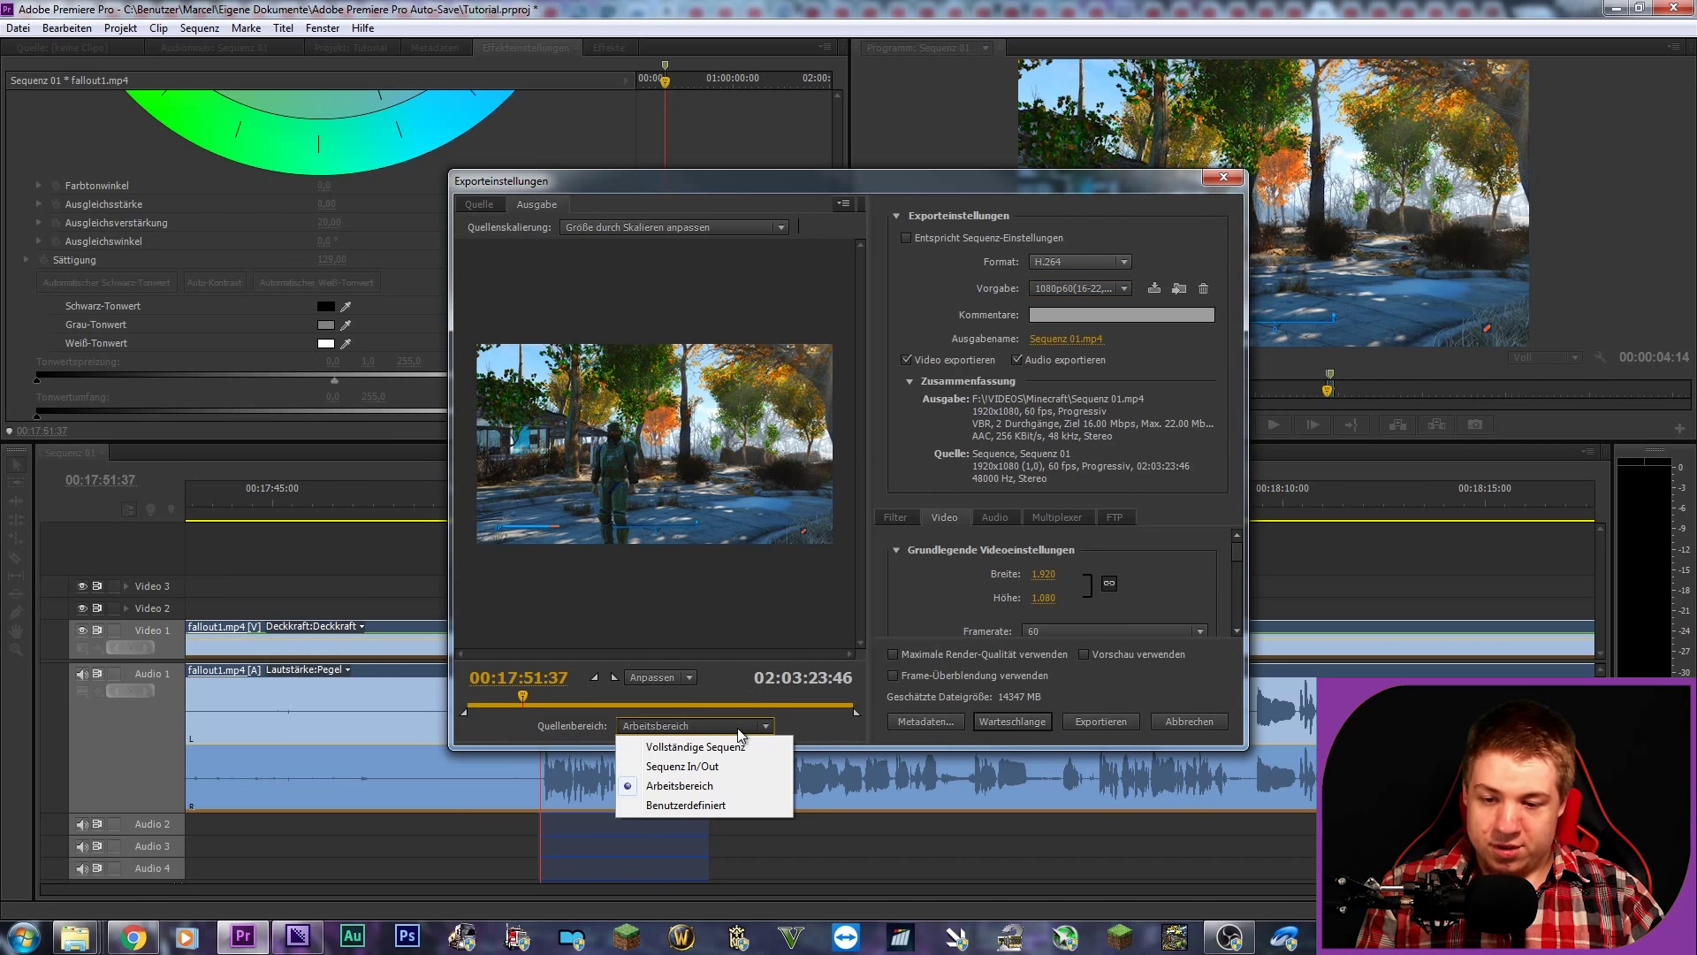
click(695, 766)
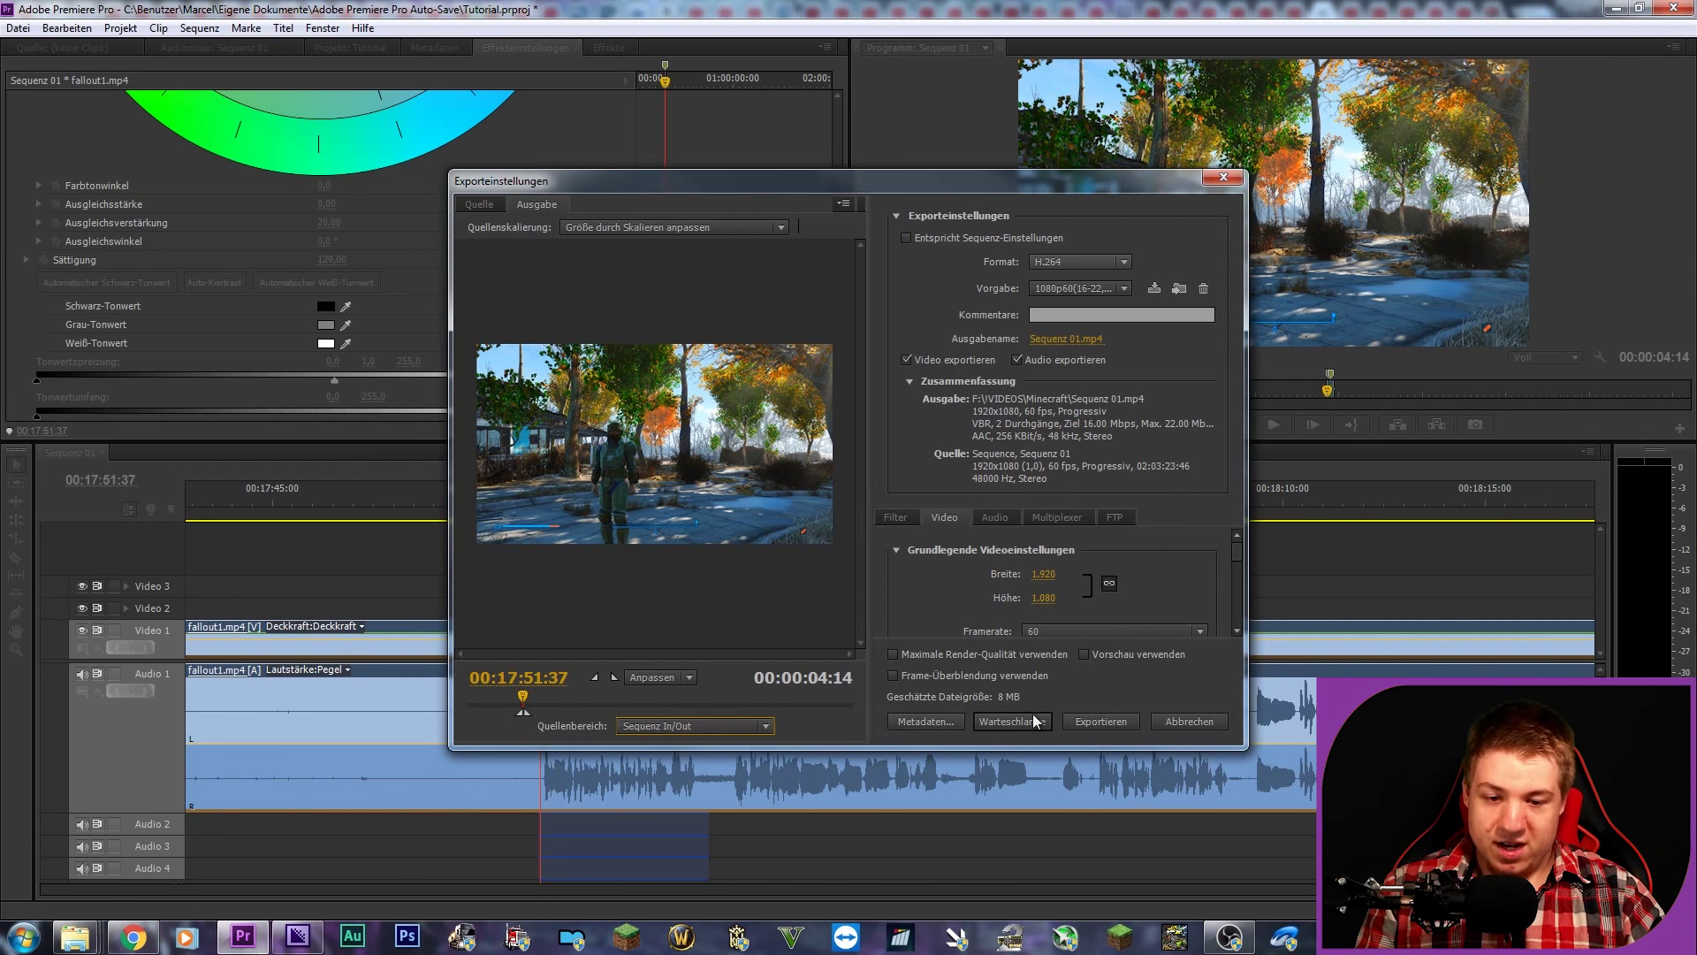
click(1009, 723)
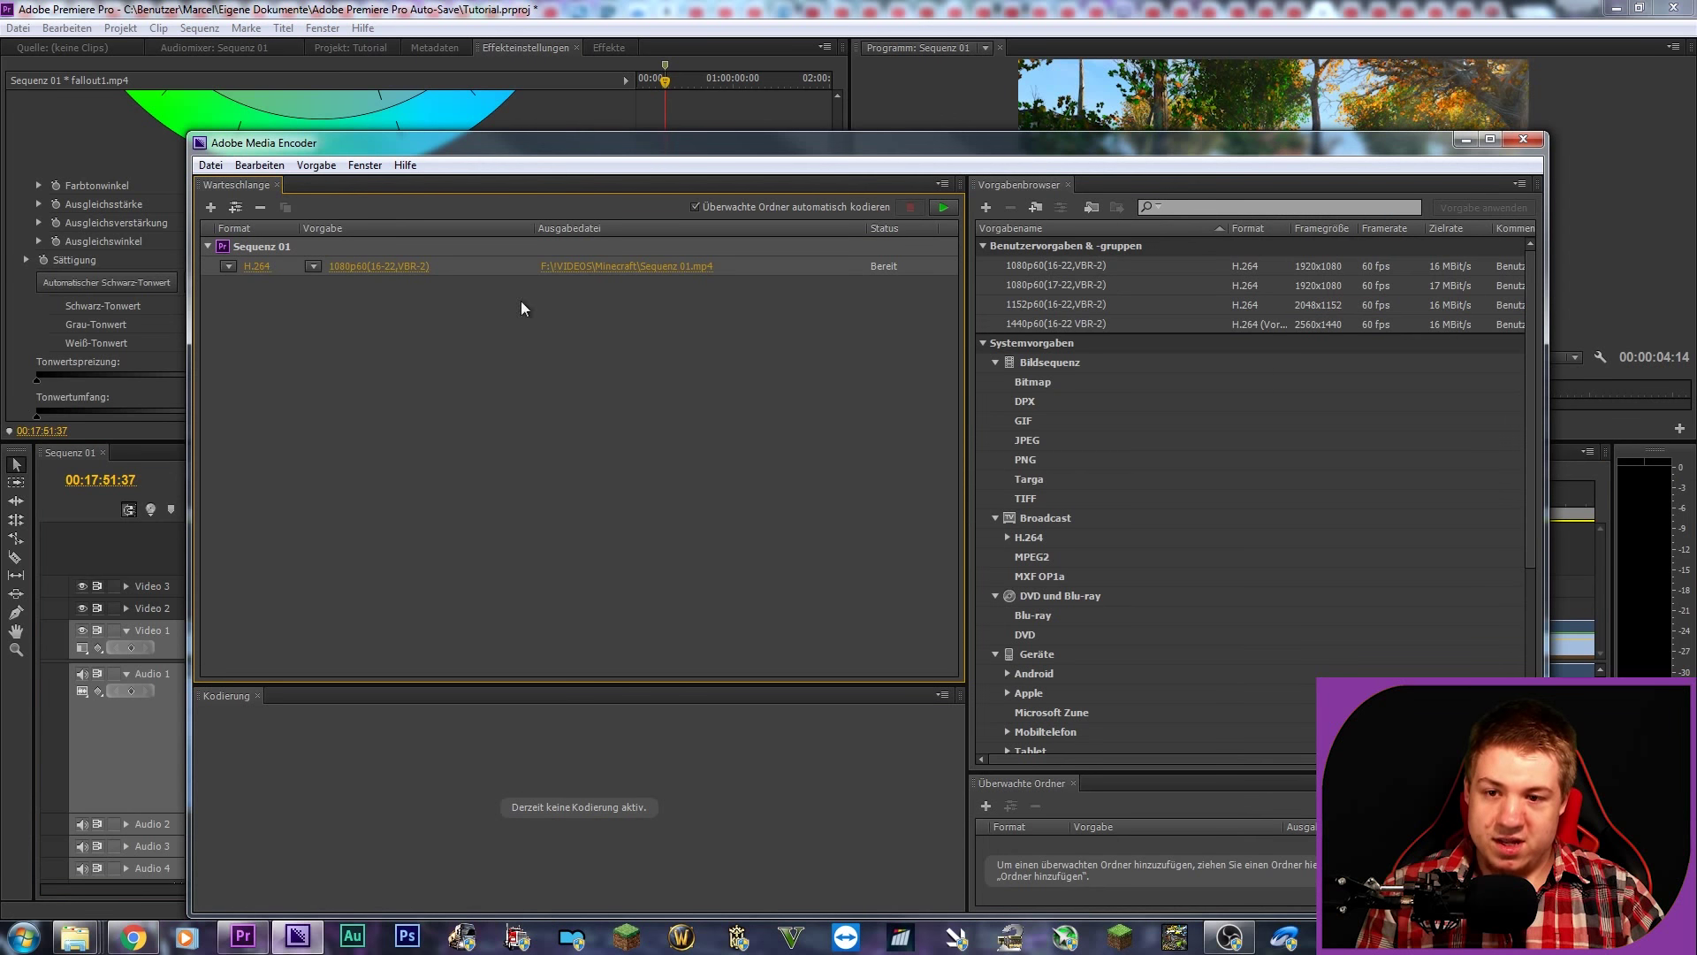
Step: Deselect the six queued Sequenz 01 jobs and return to Premiere Pro
click(597, 437)
click(771, 8)
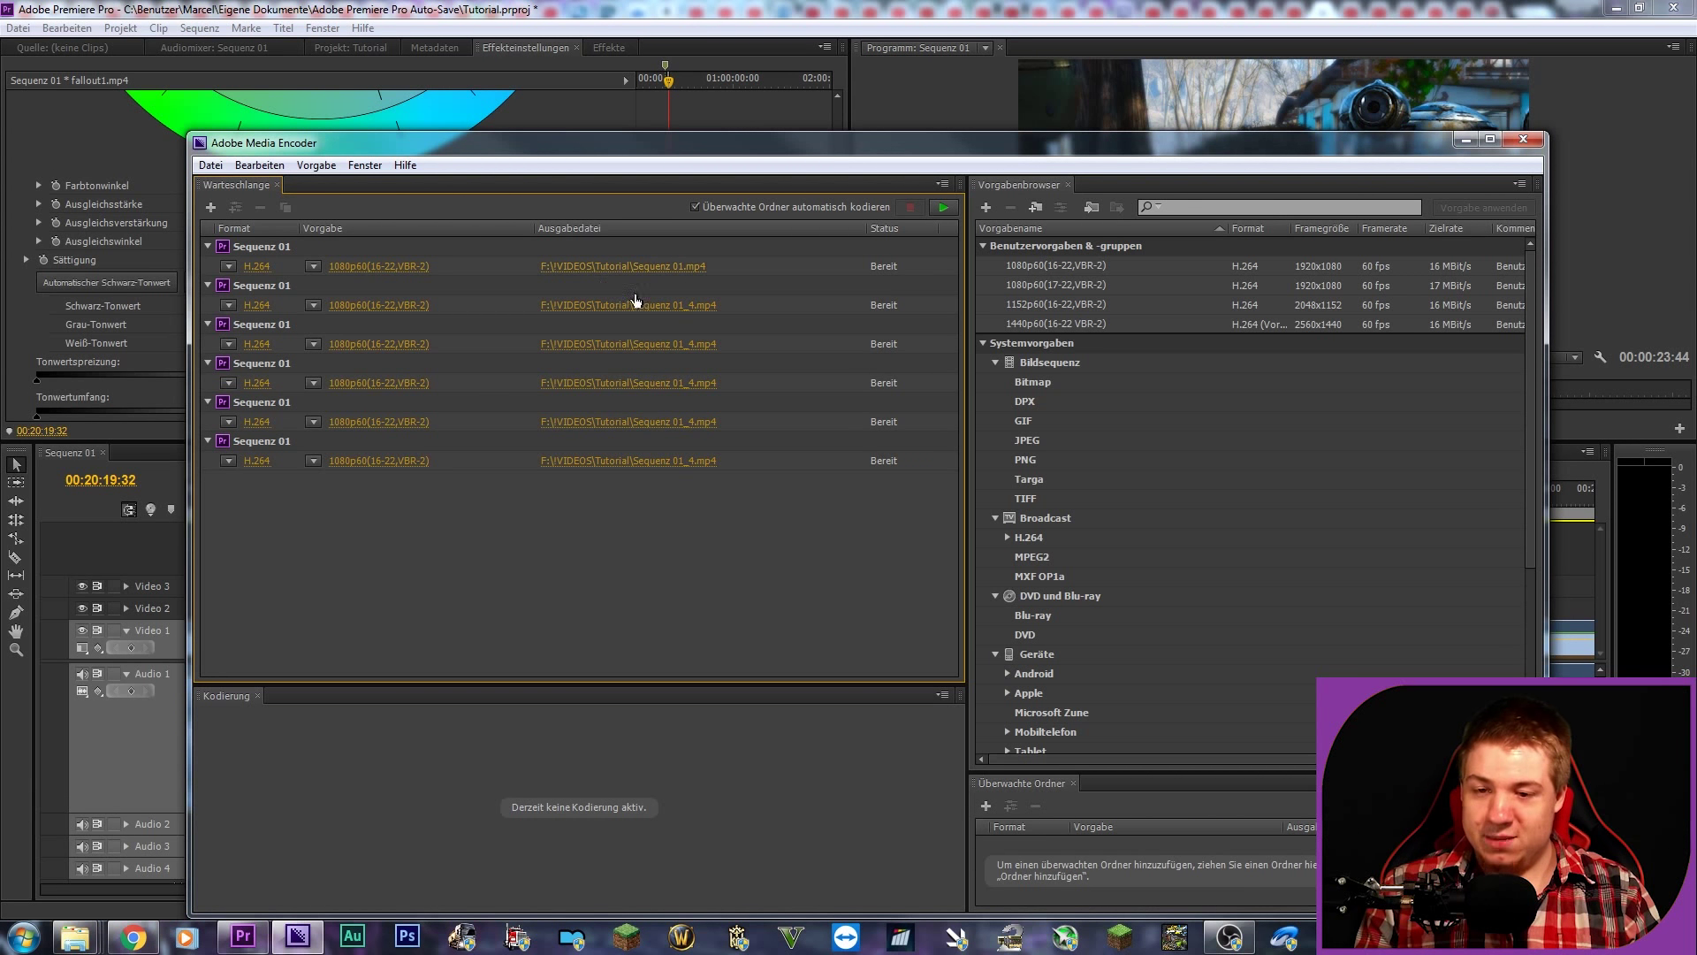
Step: Return to Premiere, move the playhead to 00:19:56:48, and bring the Media Encoder queue forward
key(alt+Tab)
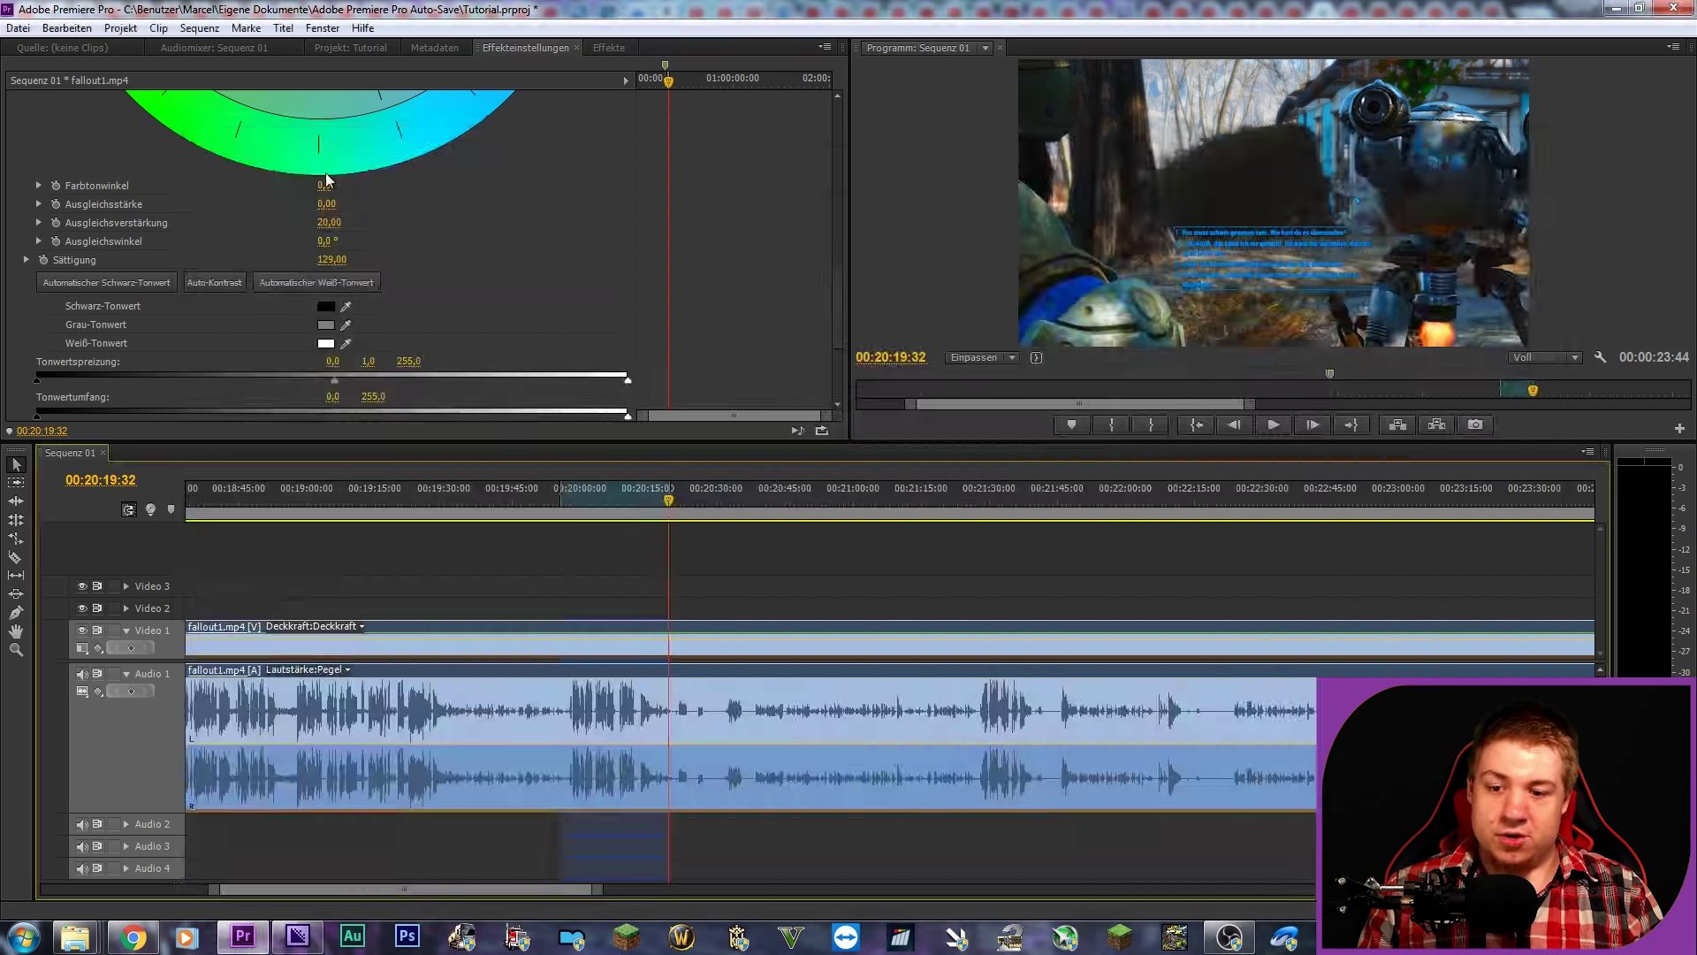
drag(577, 504, 567, 510)
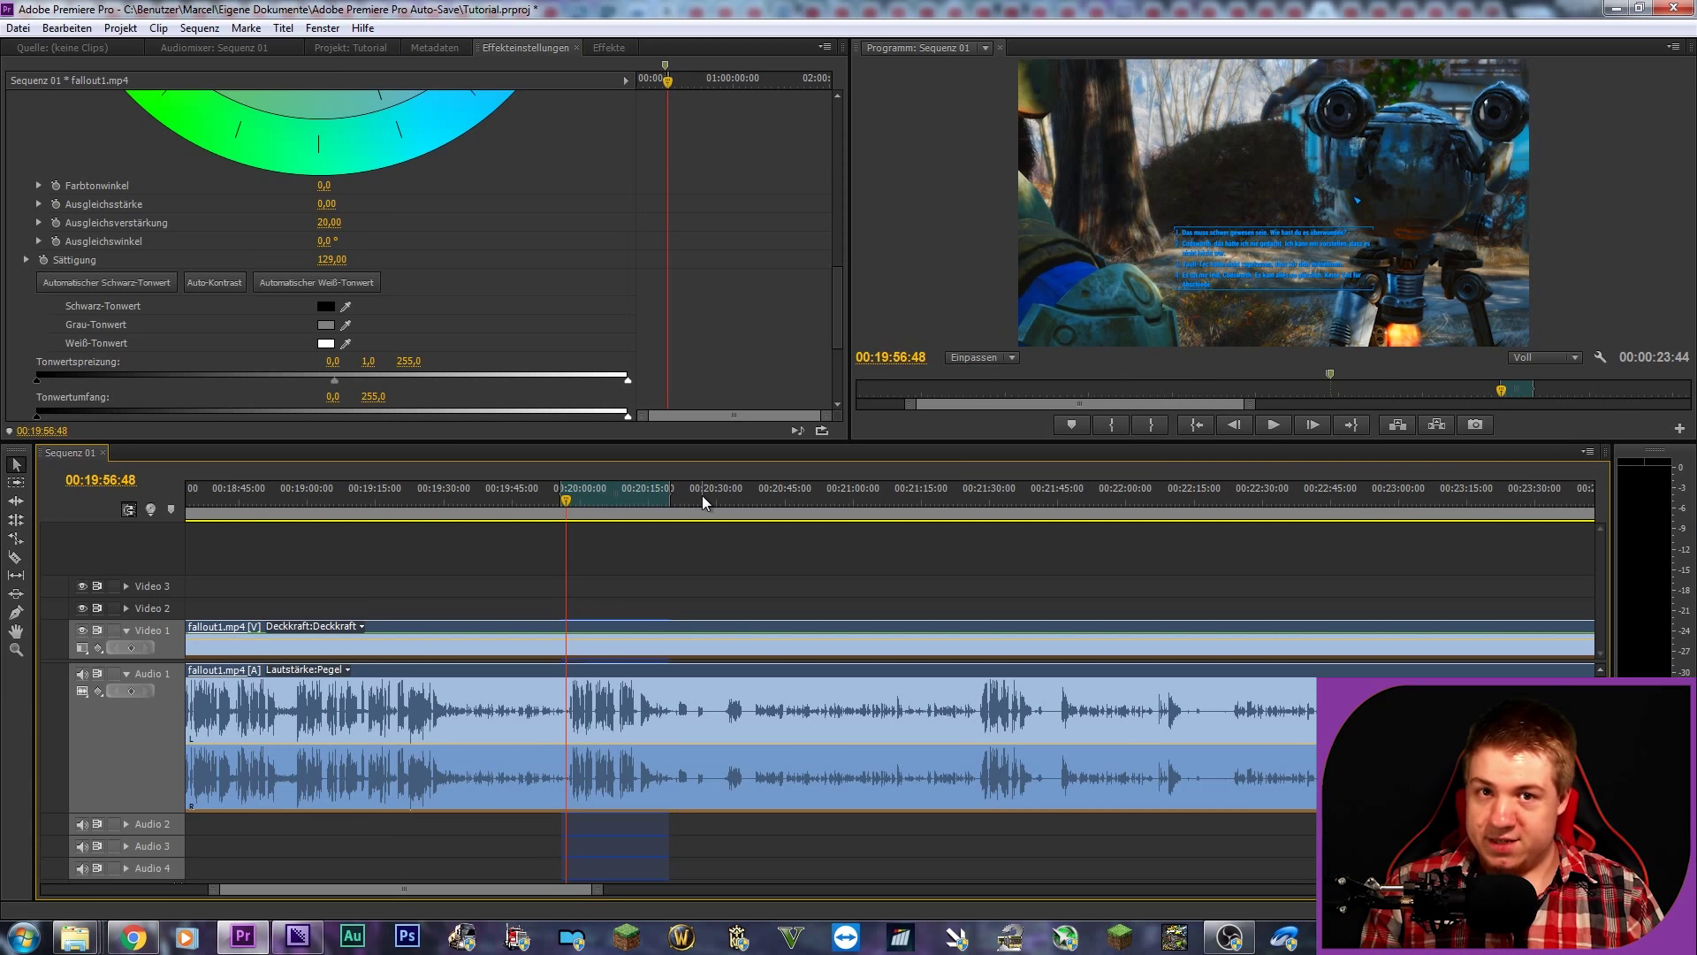
click(298, 936)
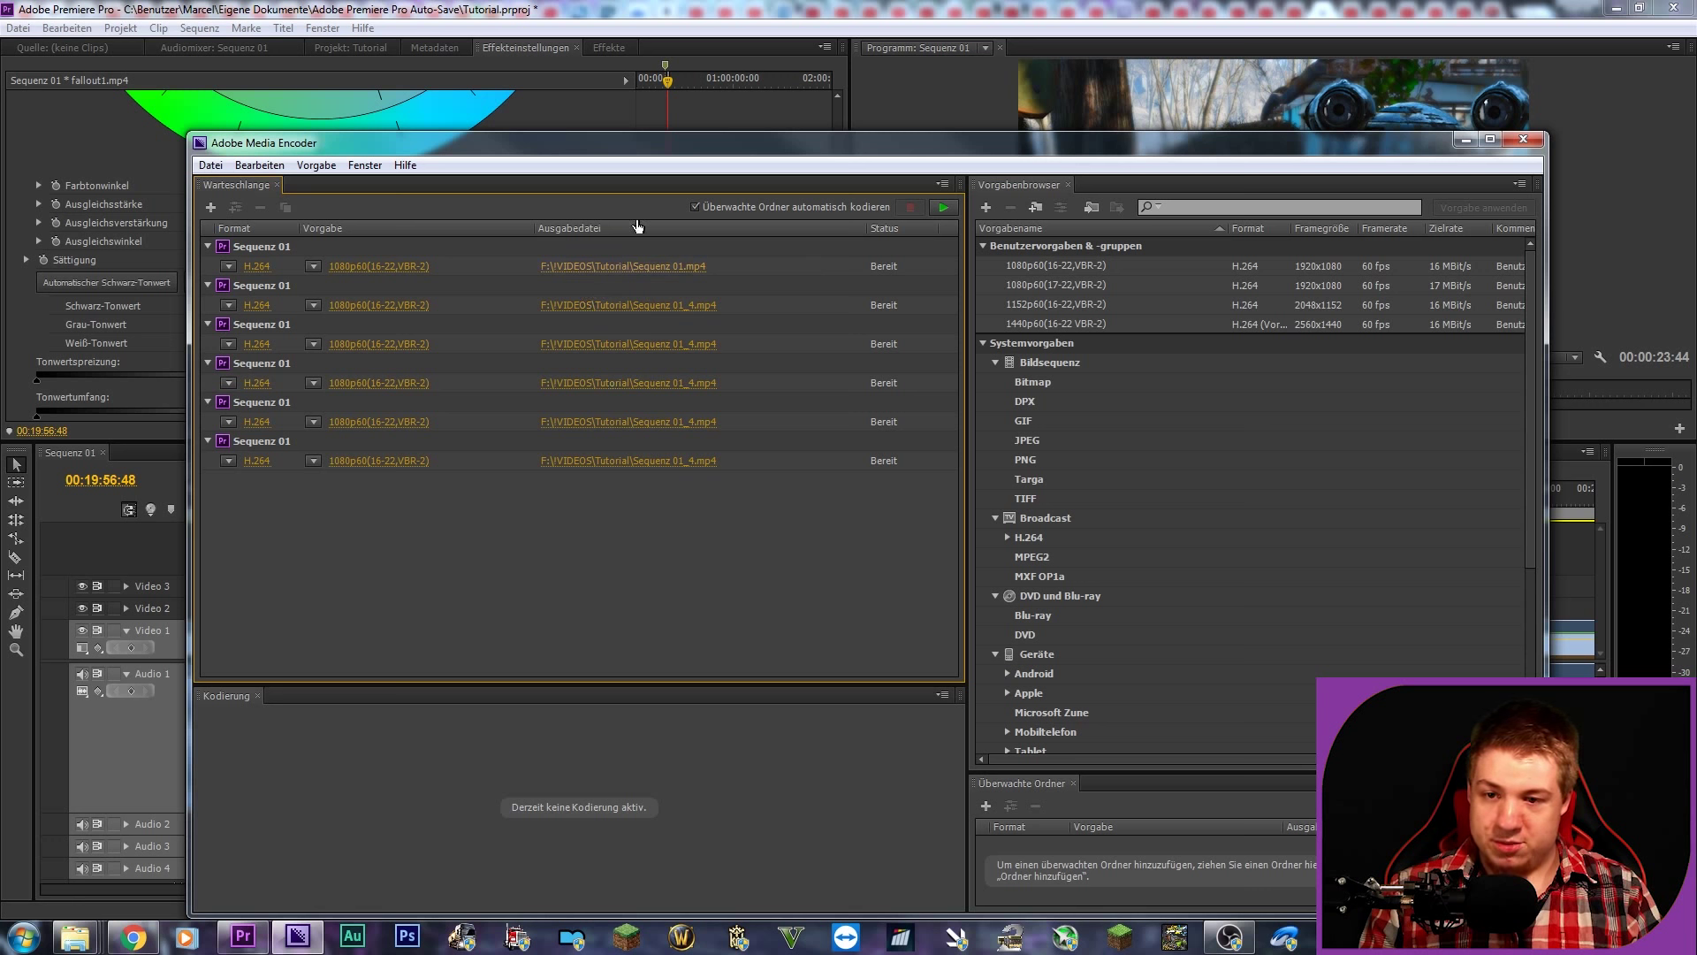
Step: Name the first three queued outputs 1.mp4, 2.mp4 and 3.mp4 in the Tutorial folder
click(572, 270)
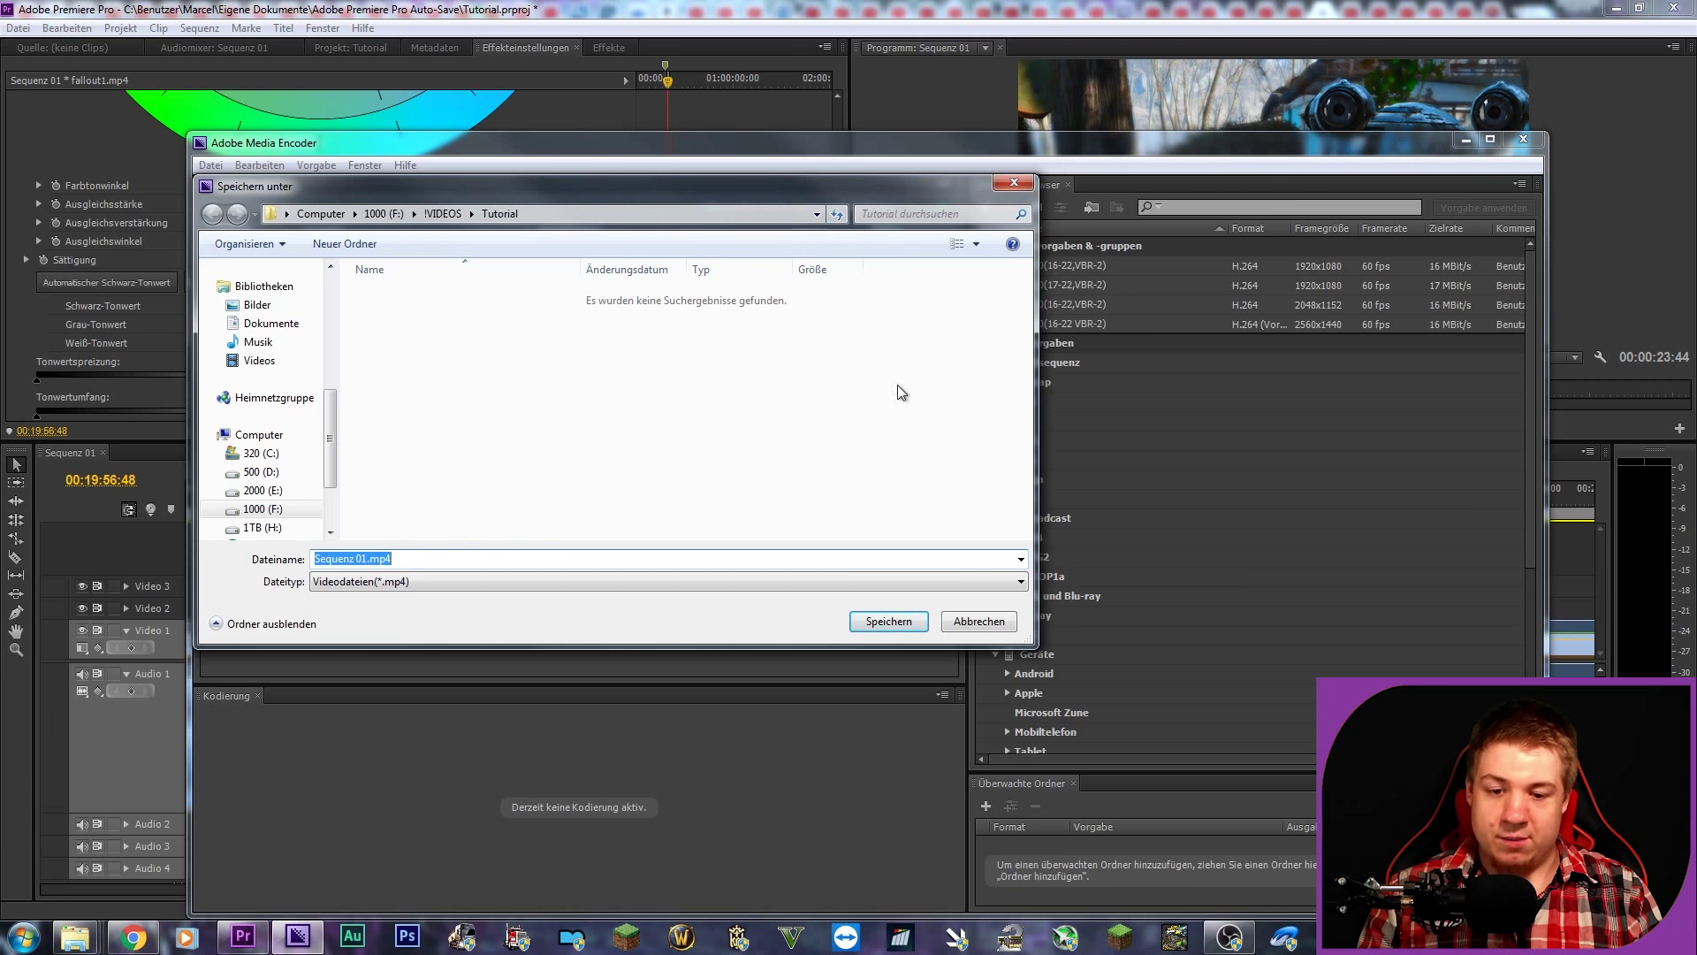
text(1)
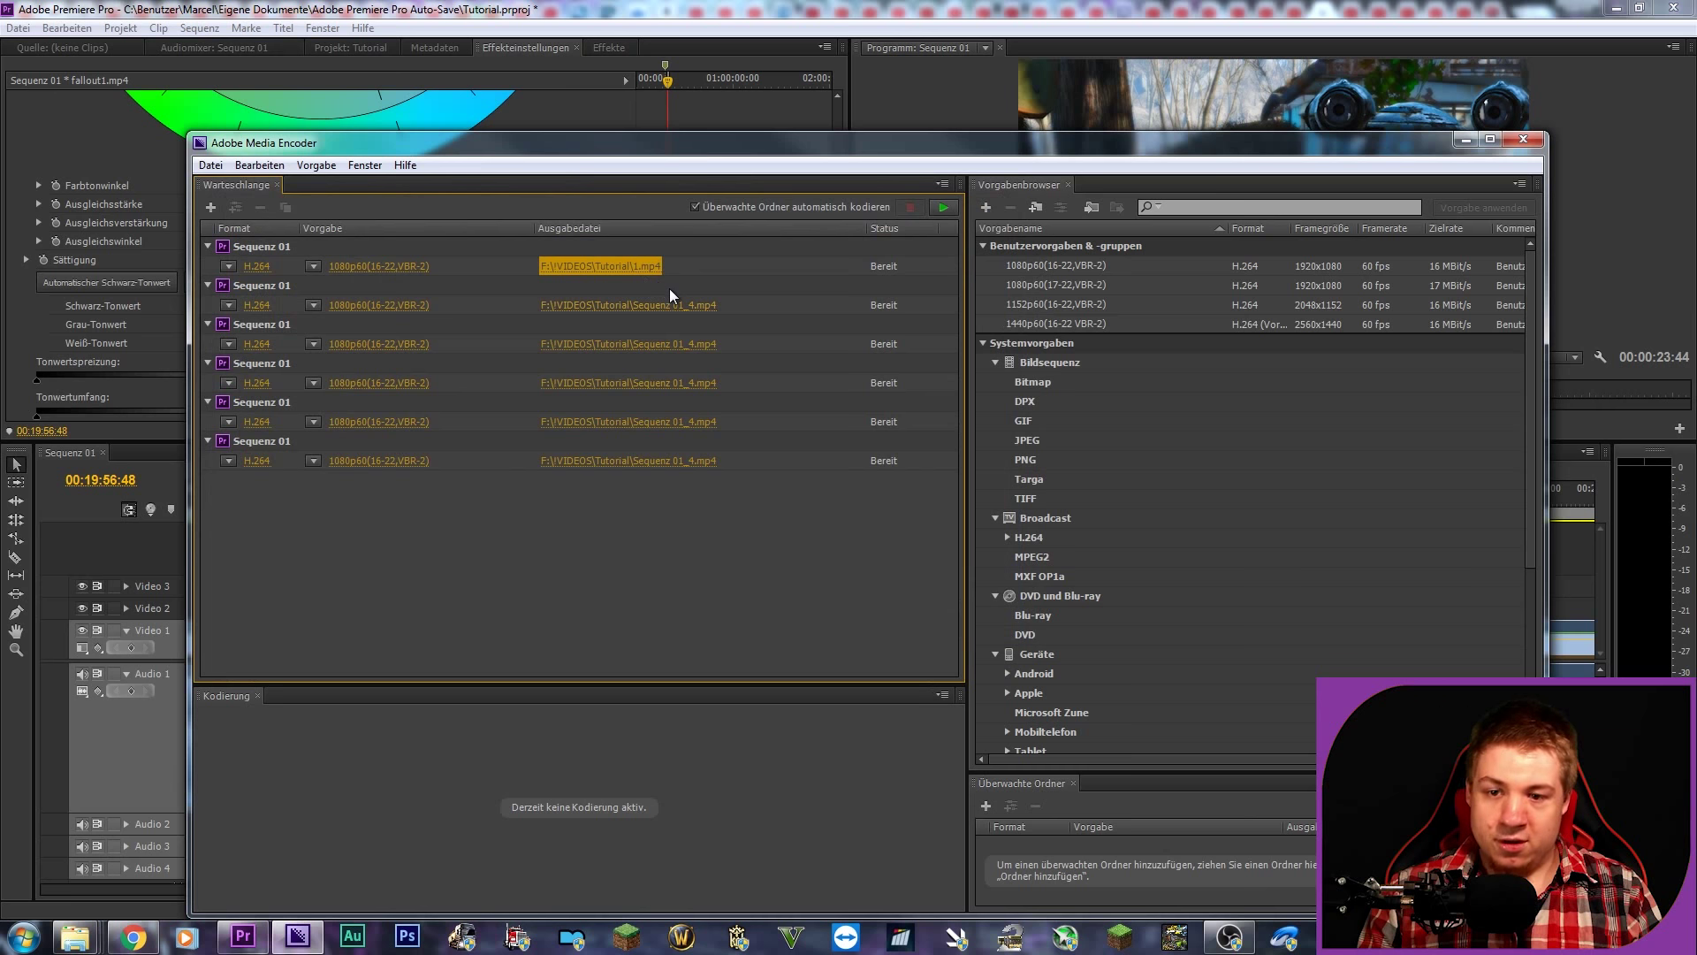
click(601, 304)
text(2)
click(823, 577)
click(699, 344)
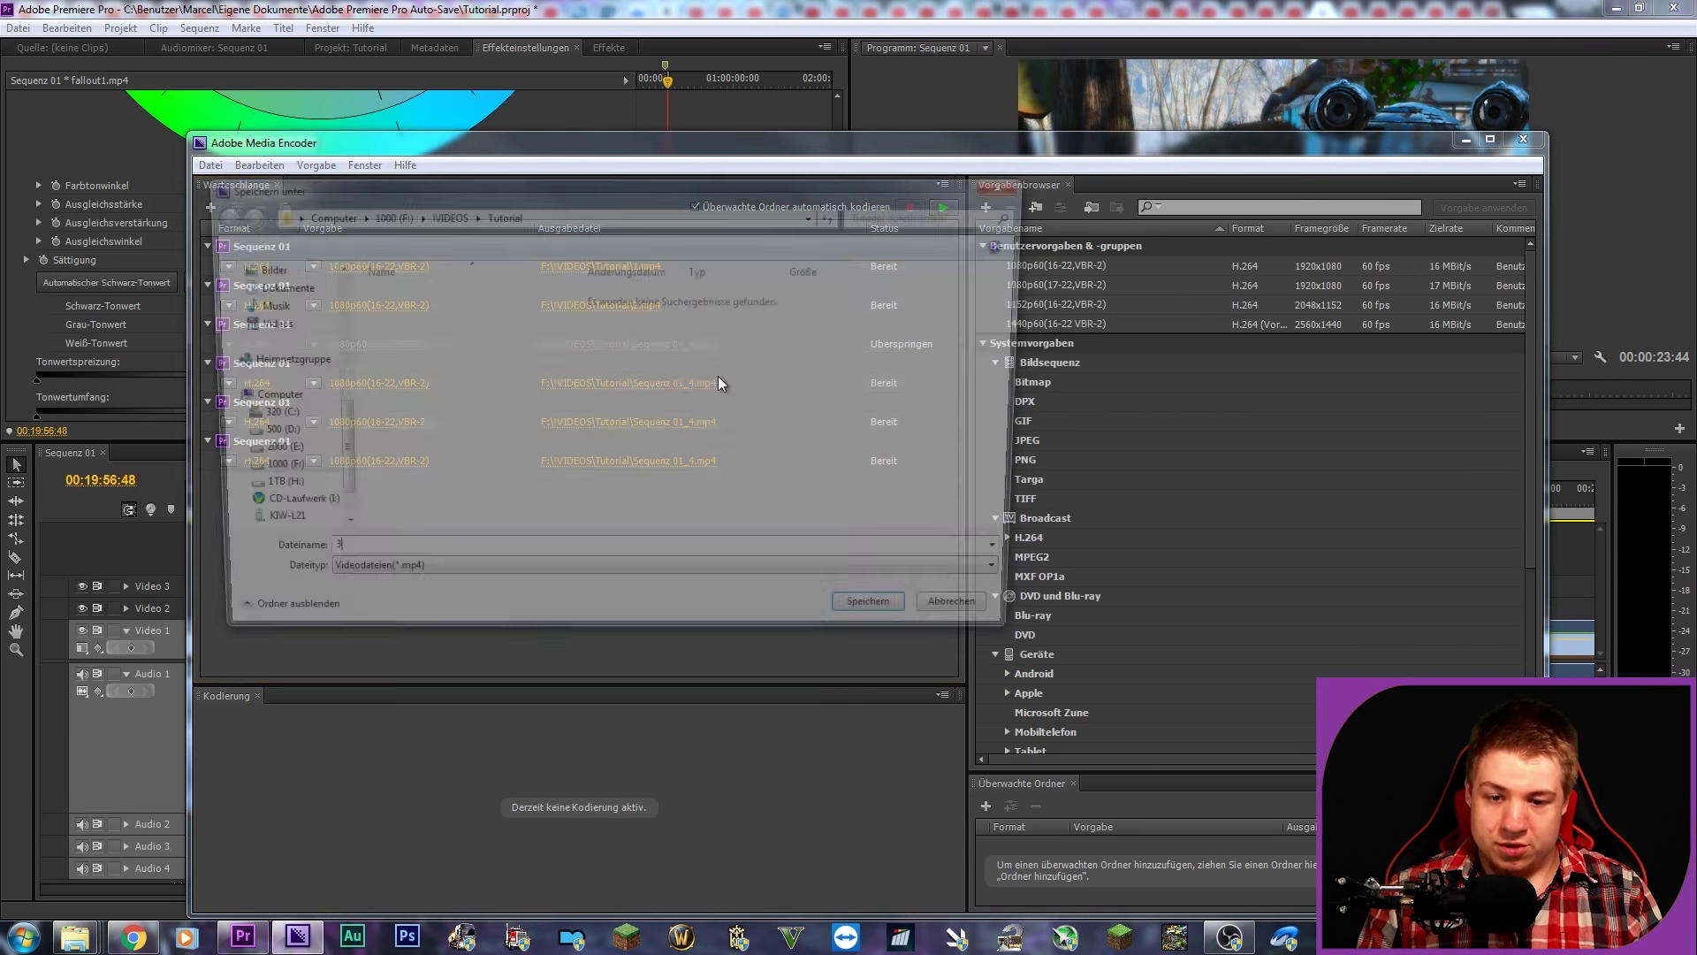
text(3)
click(886, 613)
Step: Name the remaining three queued outputs 4.mp4, 5.mp4 and 6.mp4
click(694, 384)
text(4)
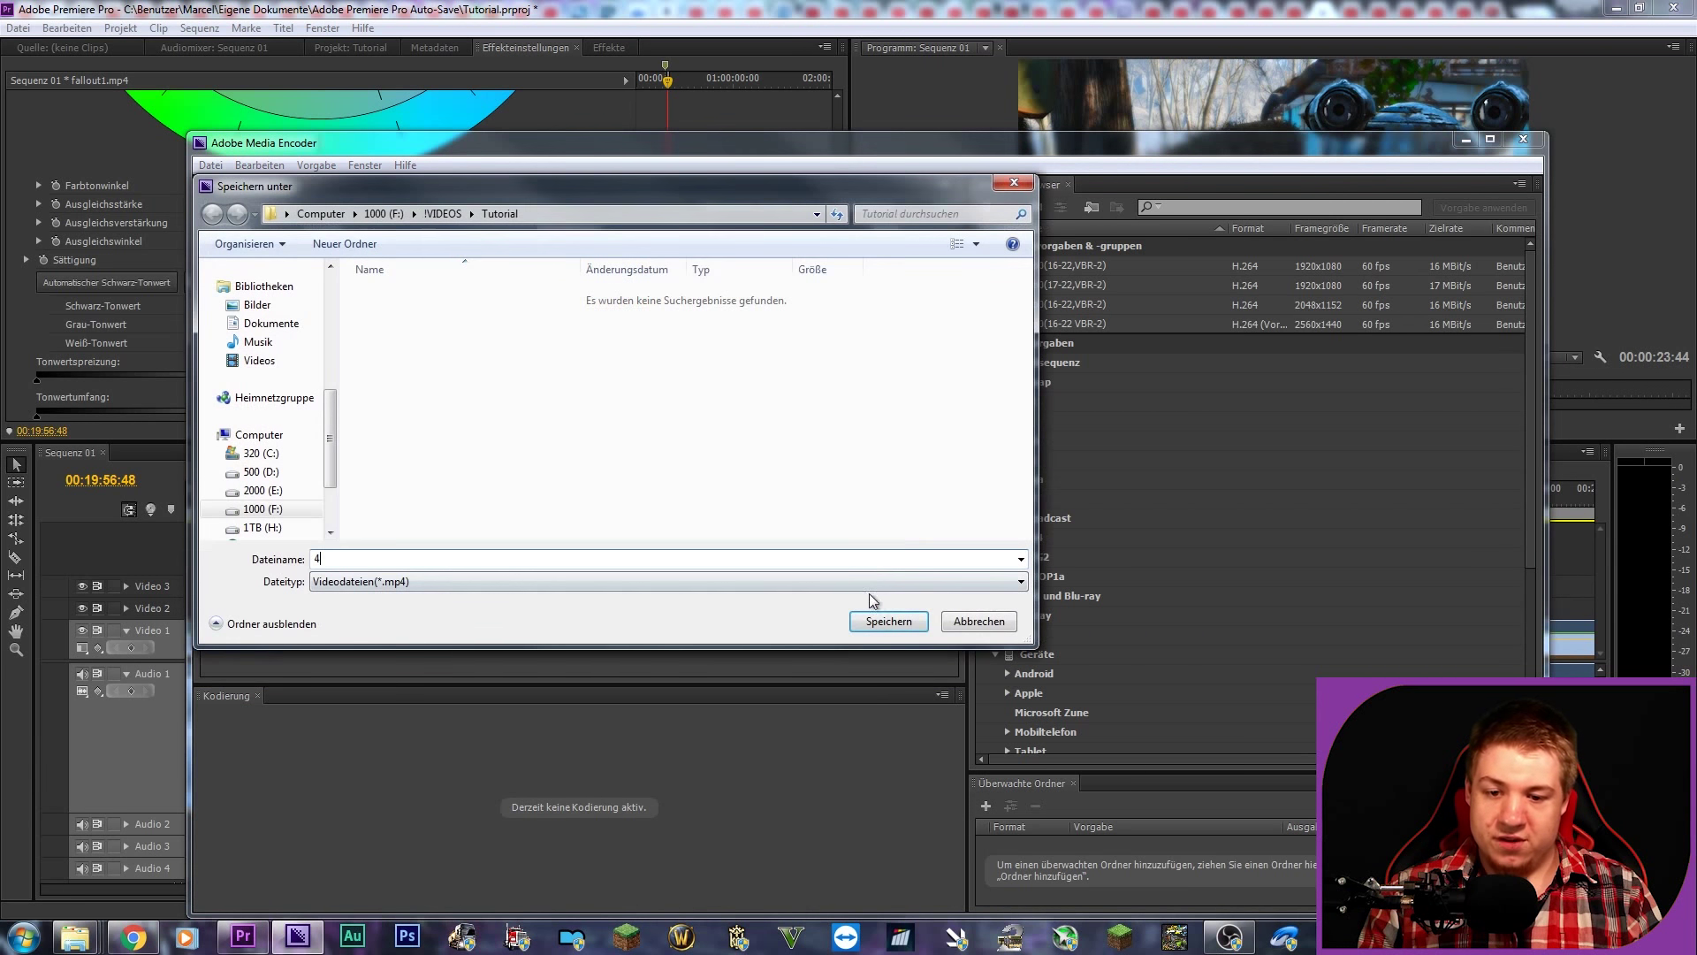
click(875, 618)
click(638, 422)
text(5)
click(868, 623)
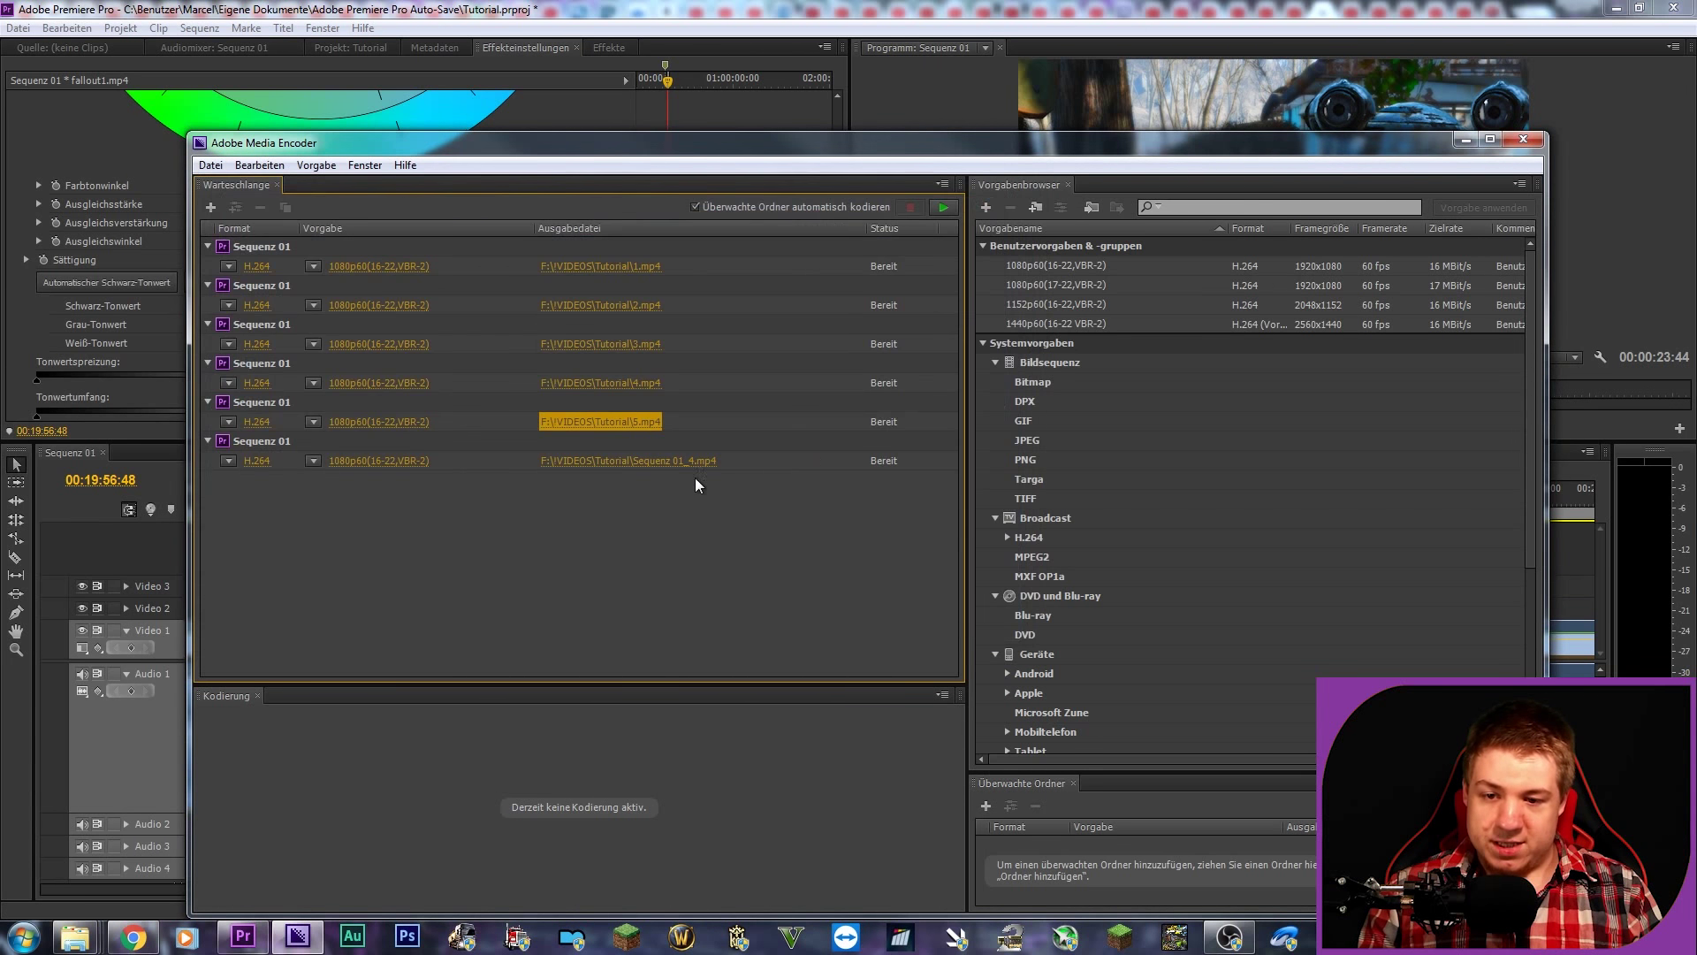
click(685, 463)
text(6)
click(885, 623)
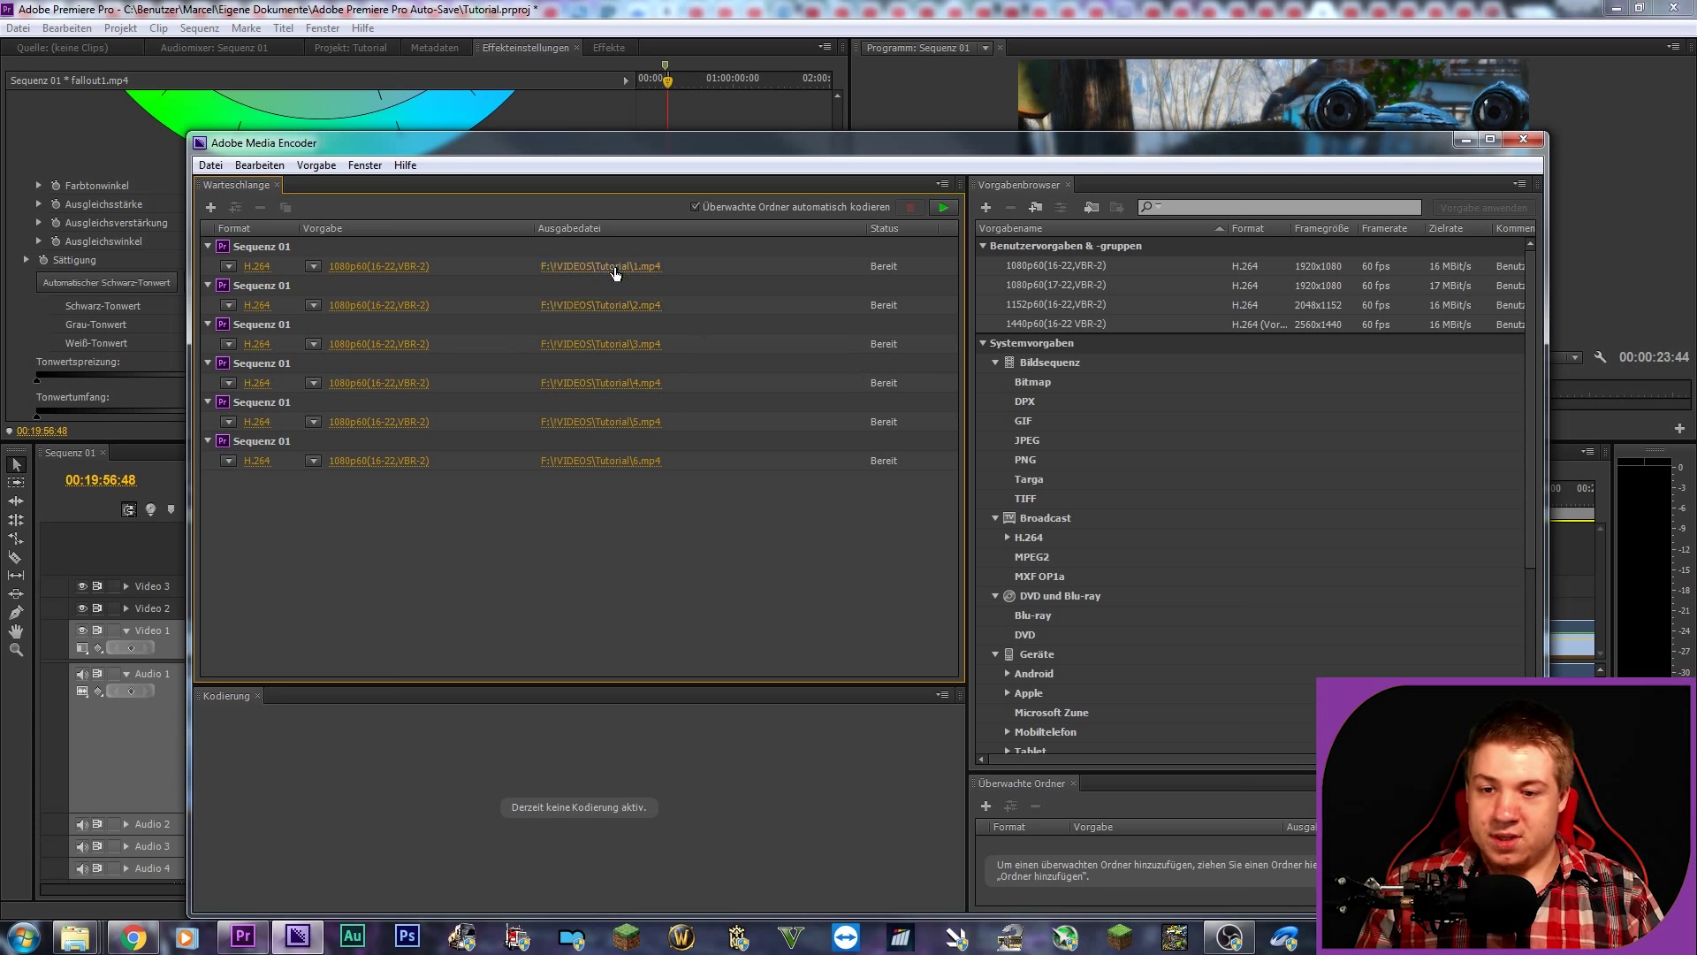
Step: Save the queue with Datei > Warteschlange speichern, then close and relaunch Media Encoder
click(210, 166)
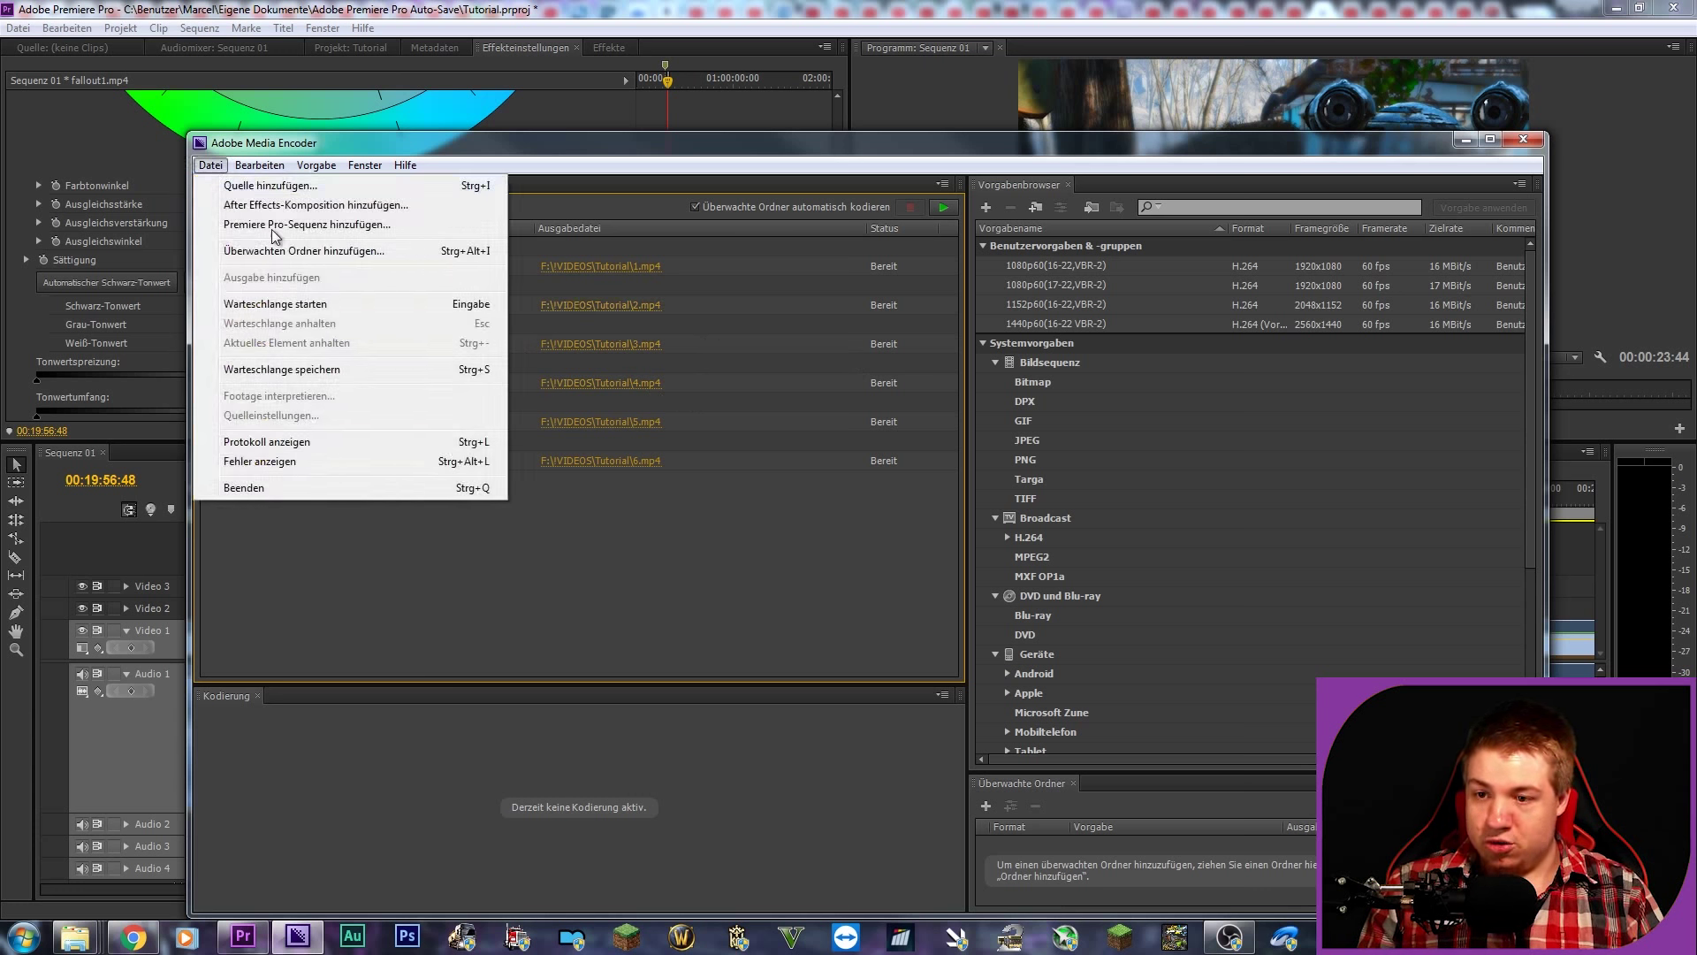
click(331, 376)
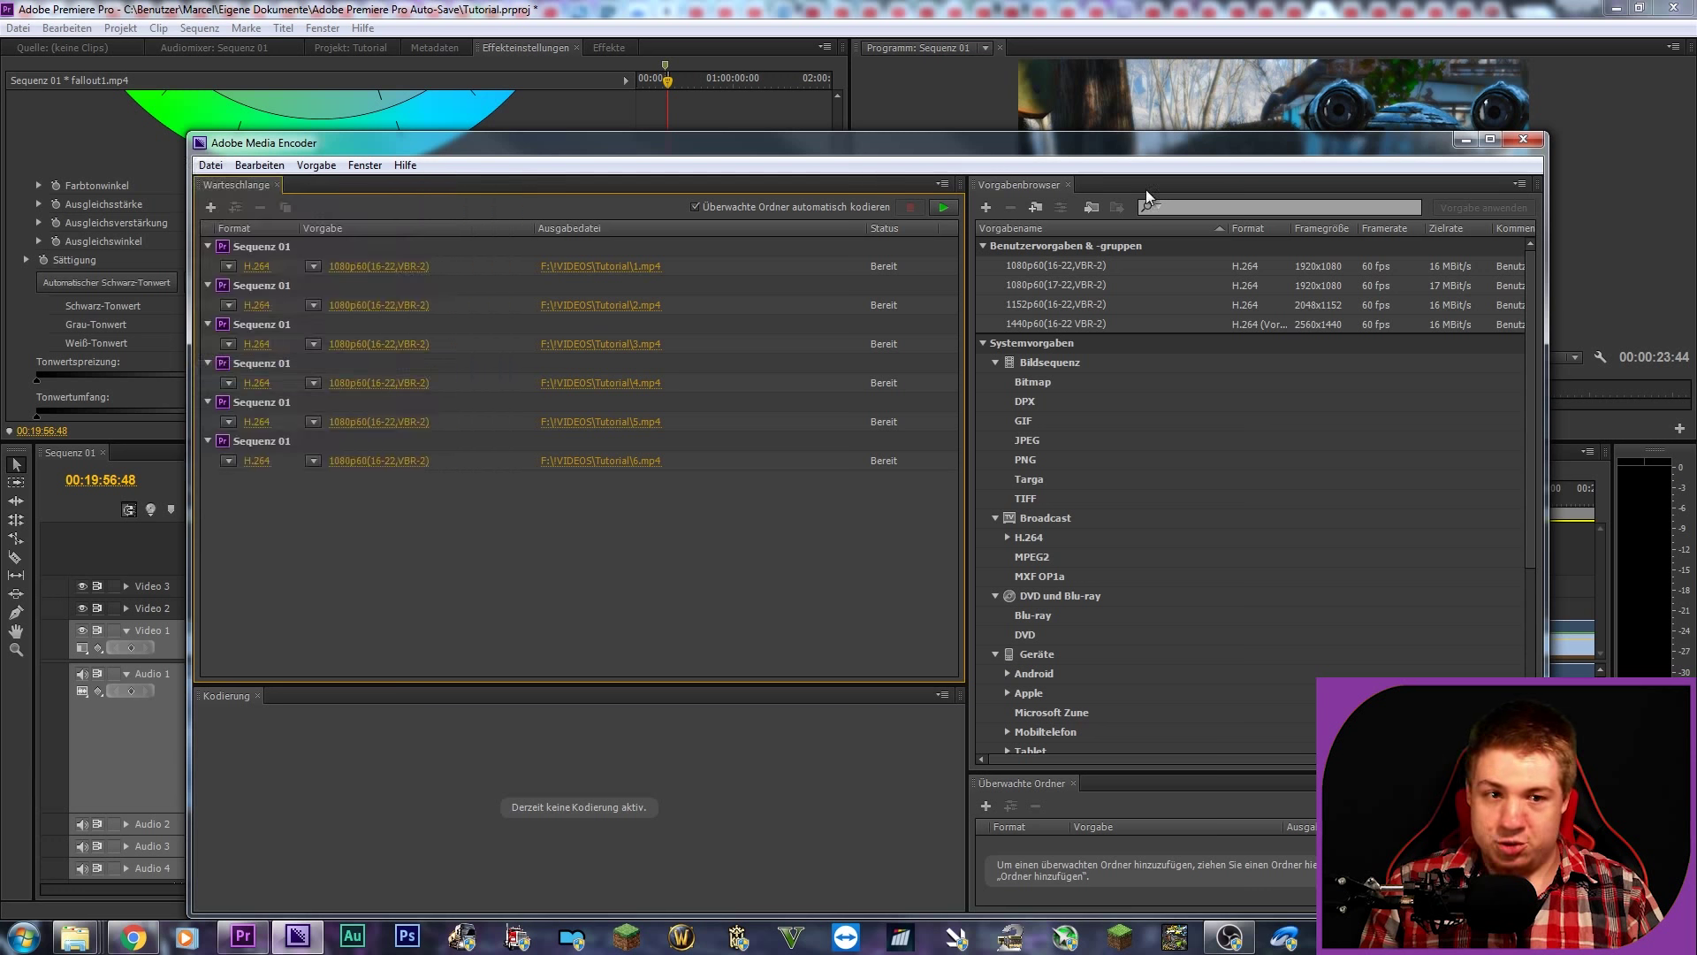
click(1522, 139)
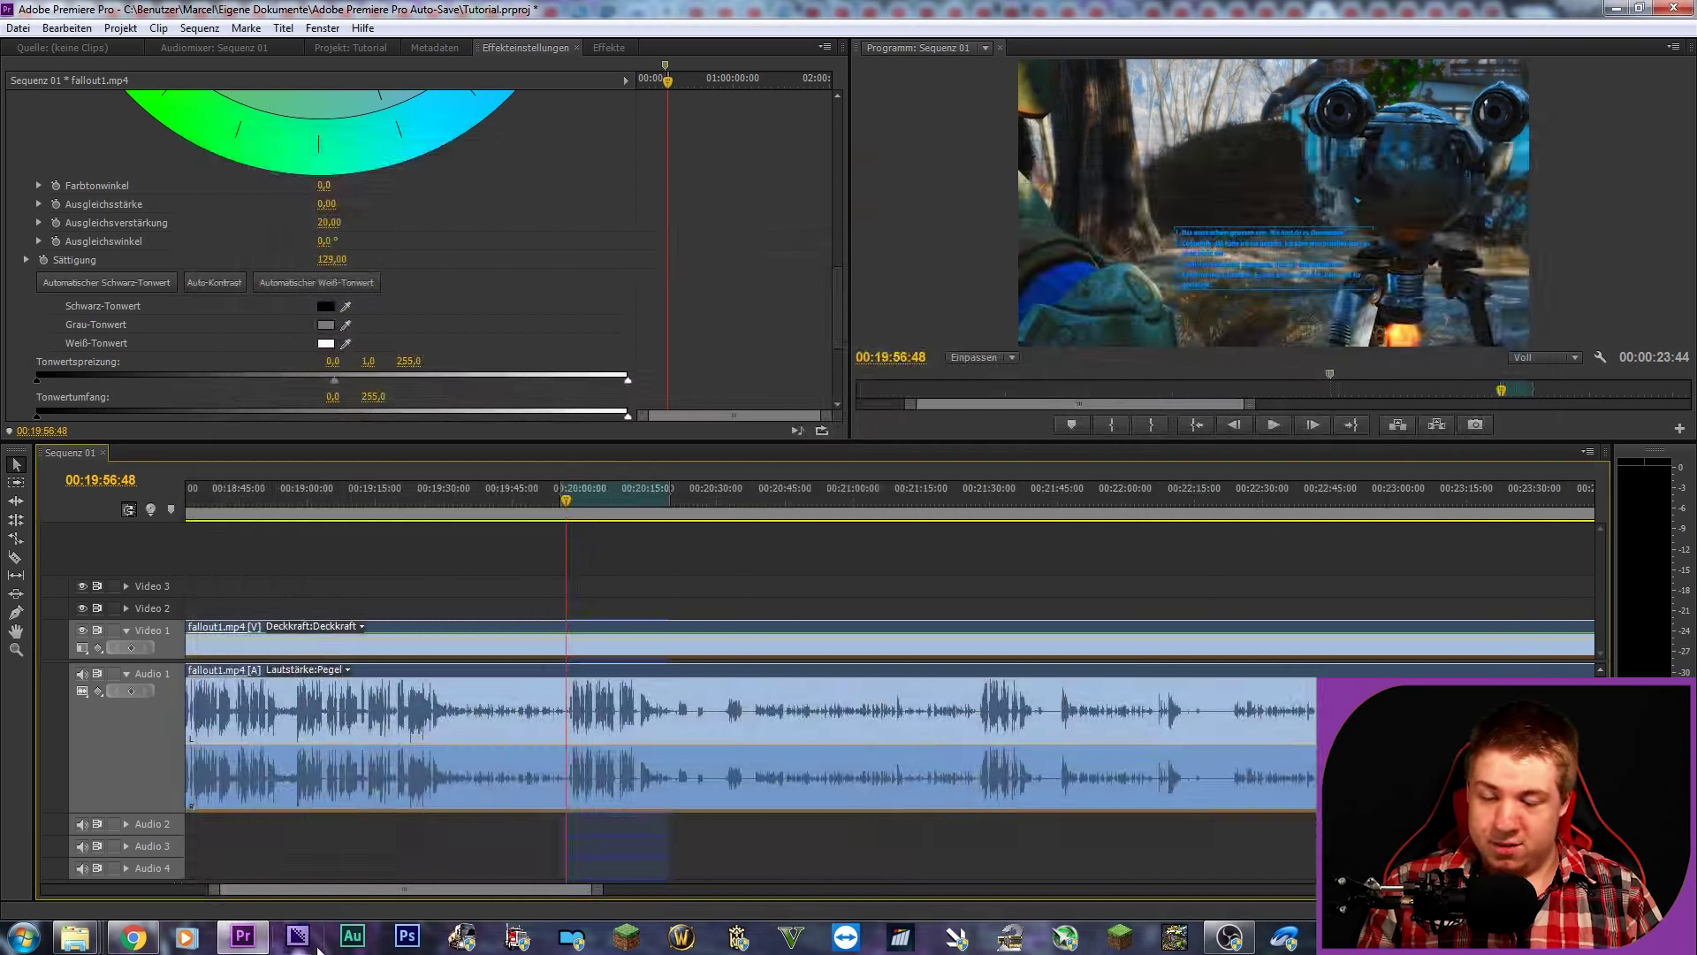
click(305, 949)
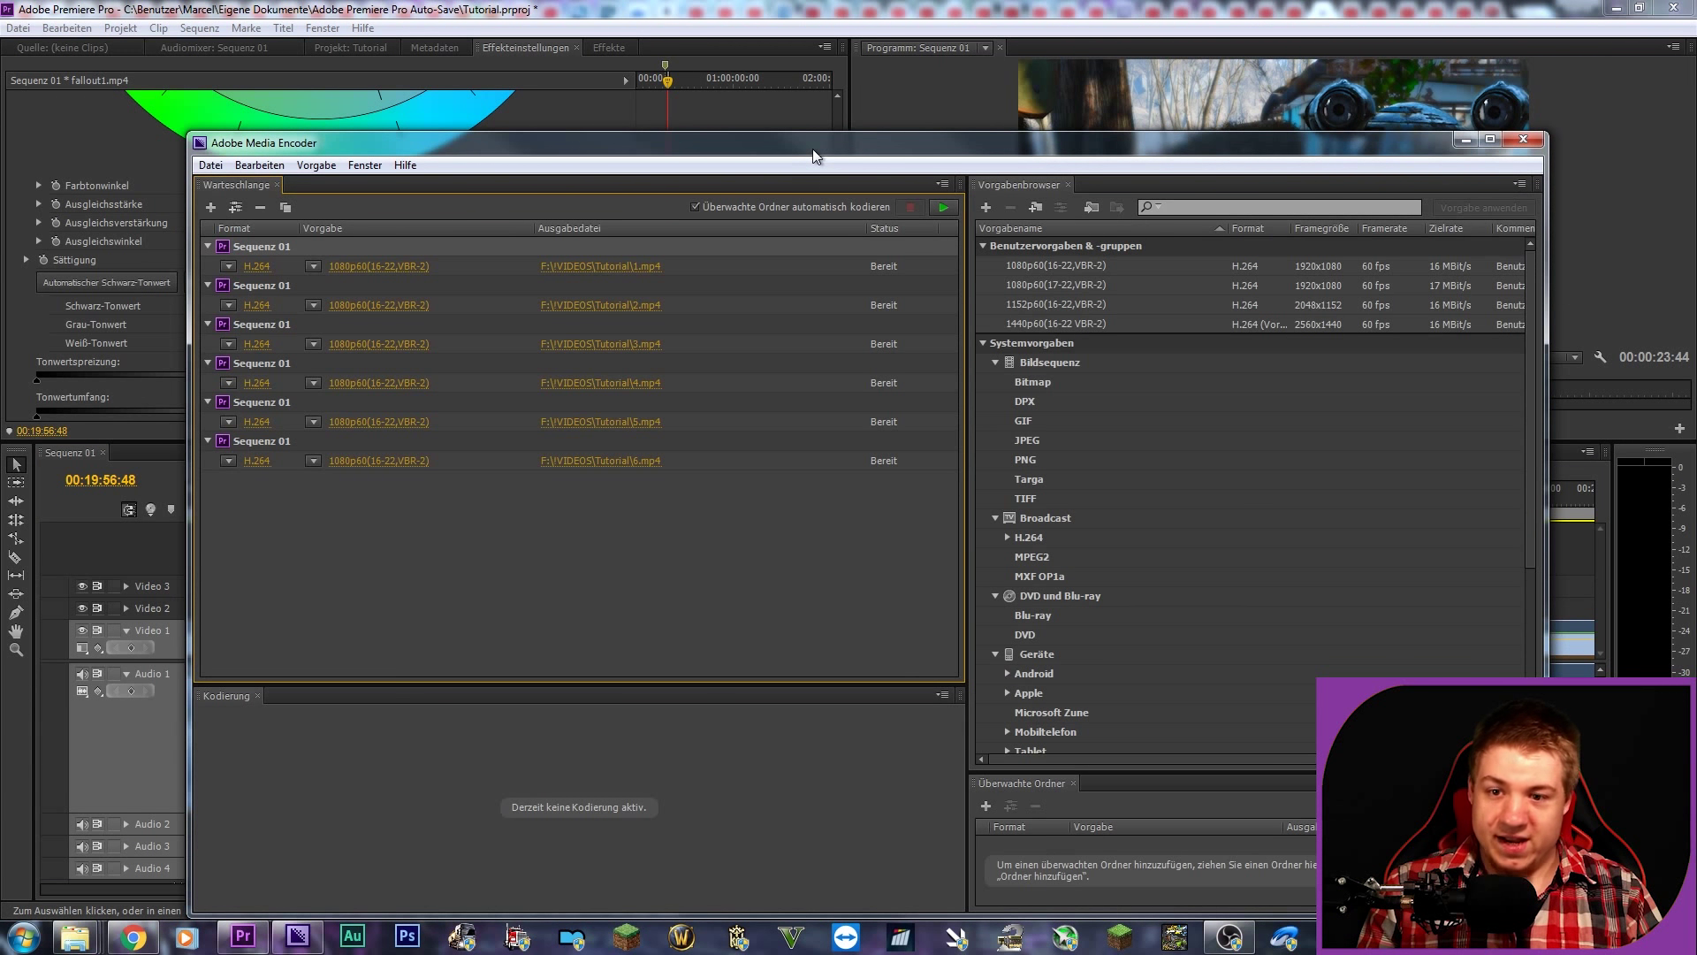
drag(813, 150, 810, 114)
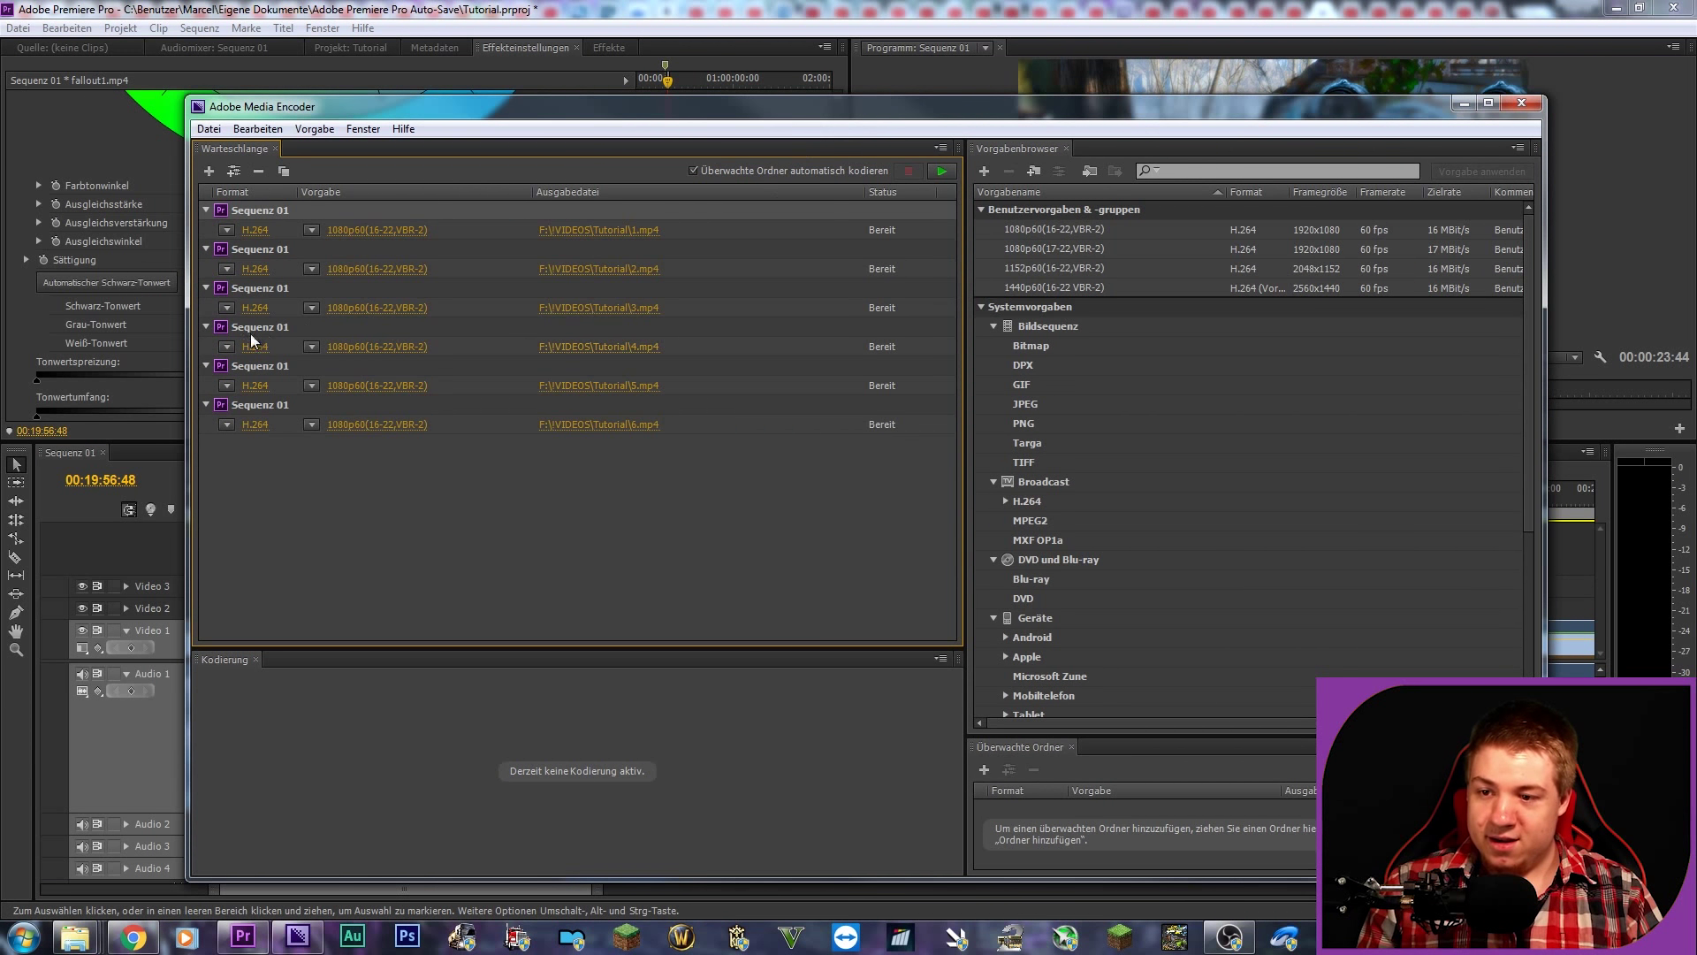
Step: Start encoding the queue, then pause, resume and pause it again partway through 3.mp4
click(939, 171)
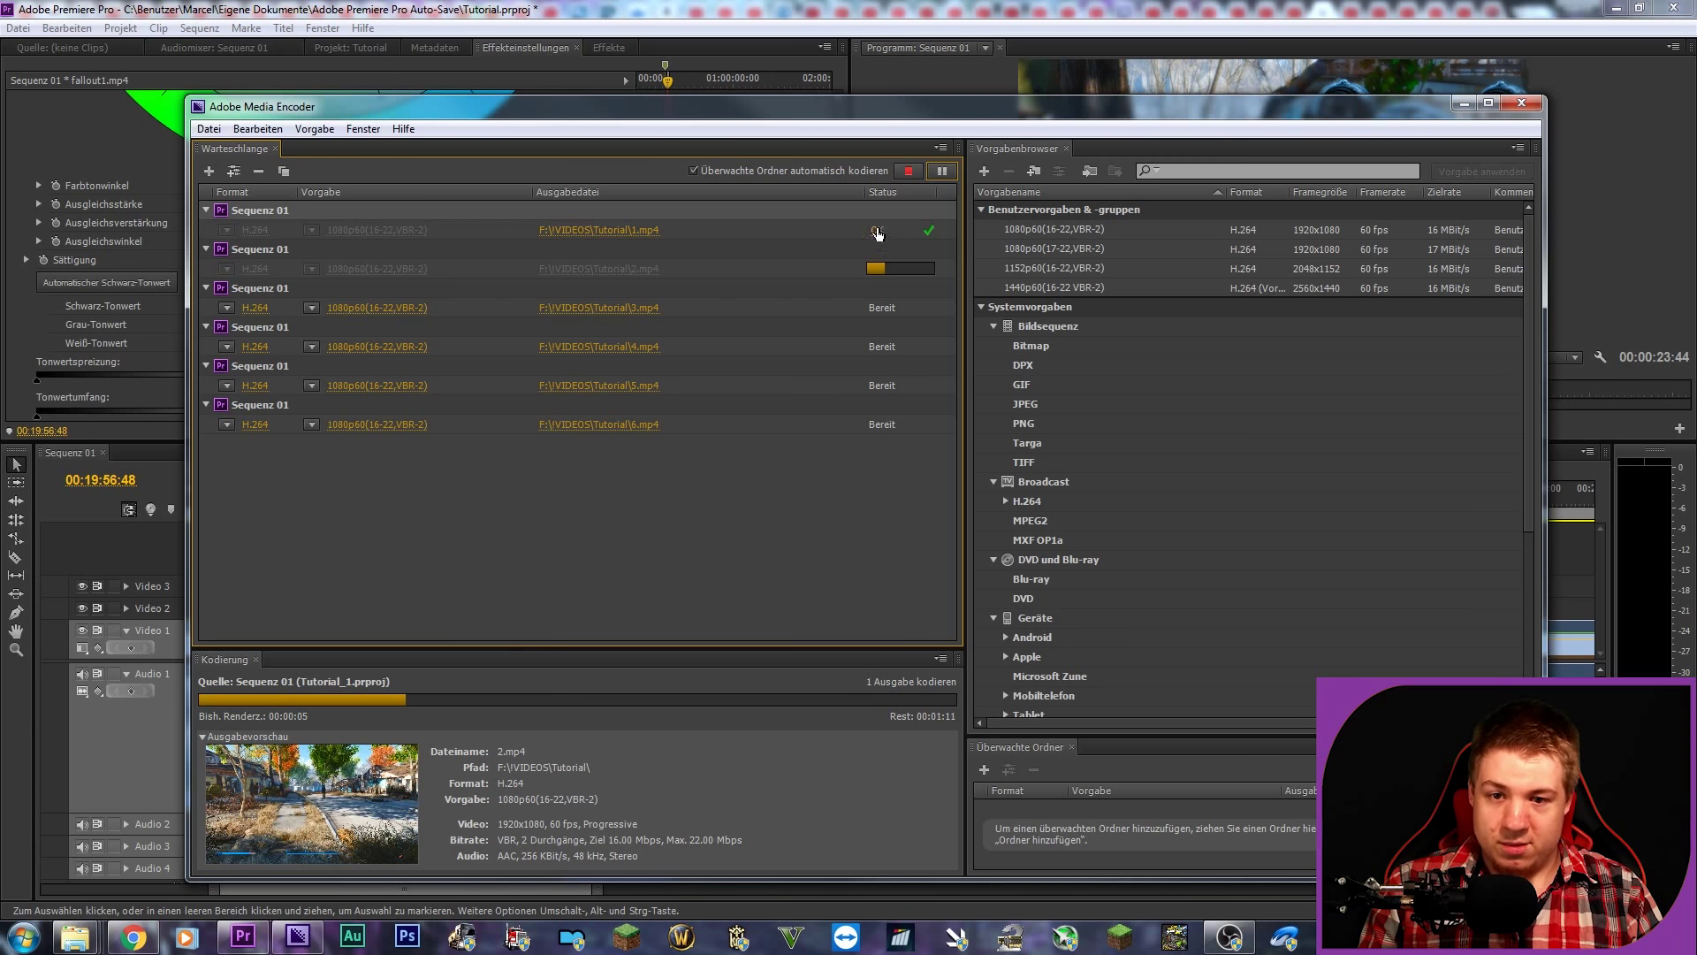
click(944, 174)
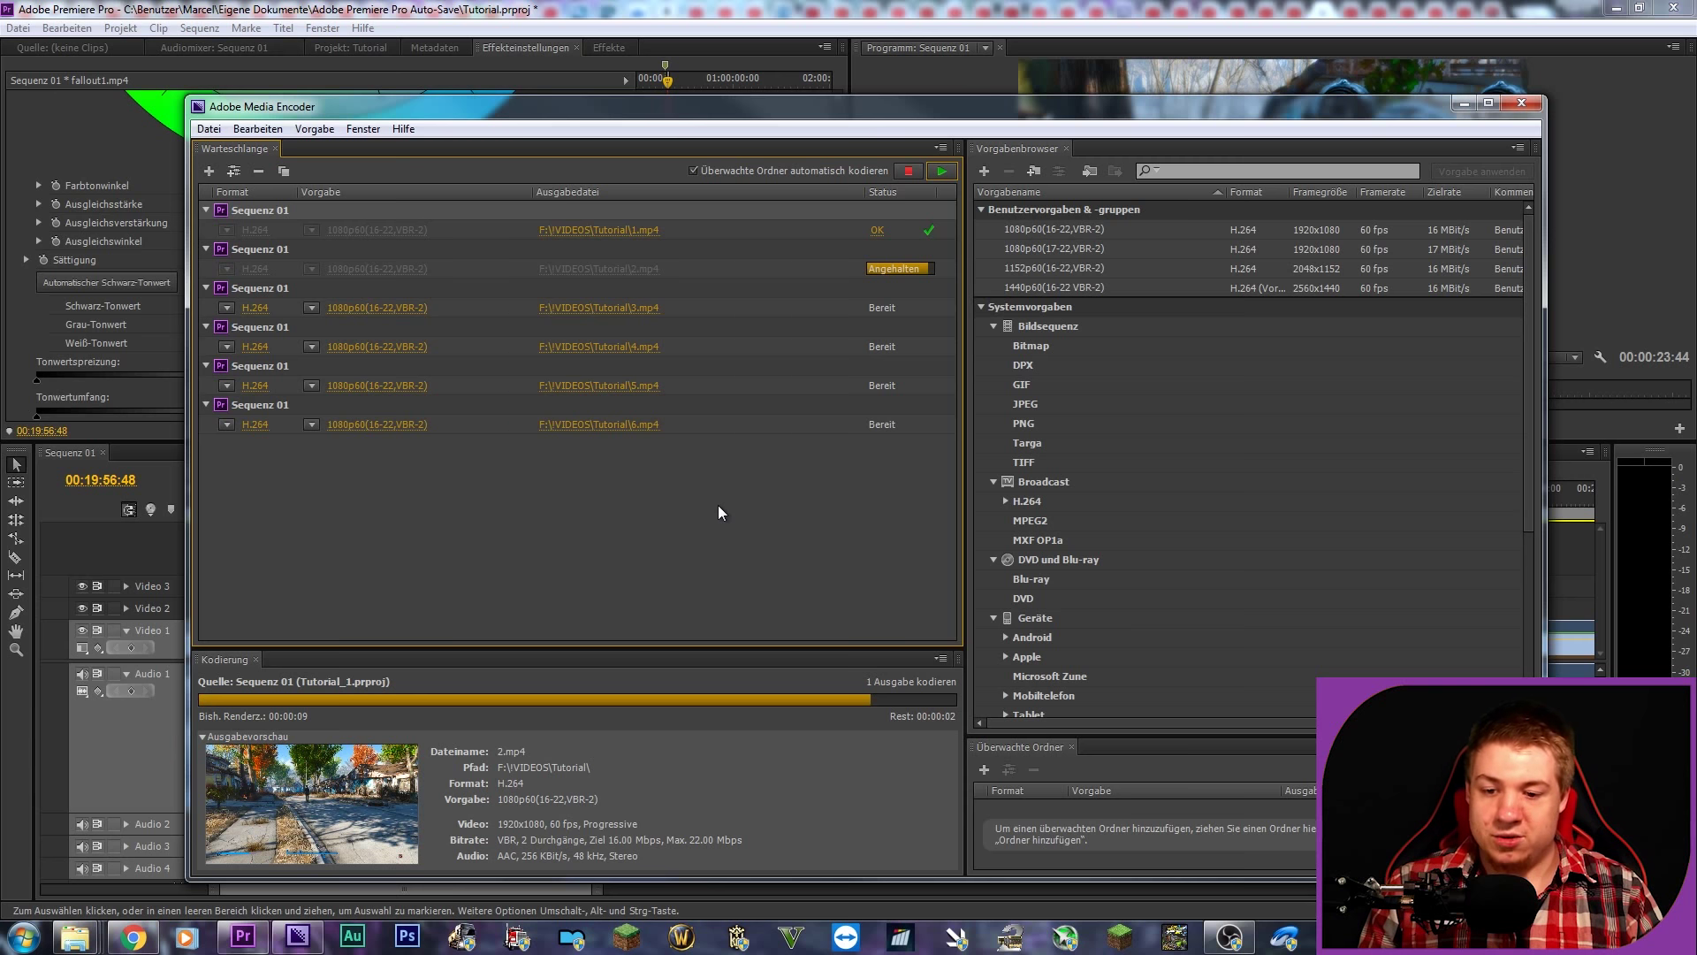
click(937, 173)
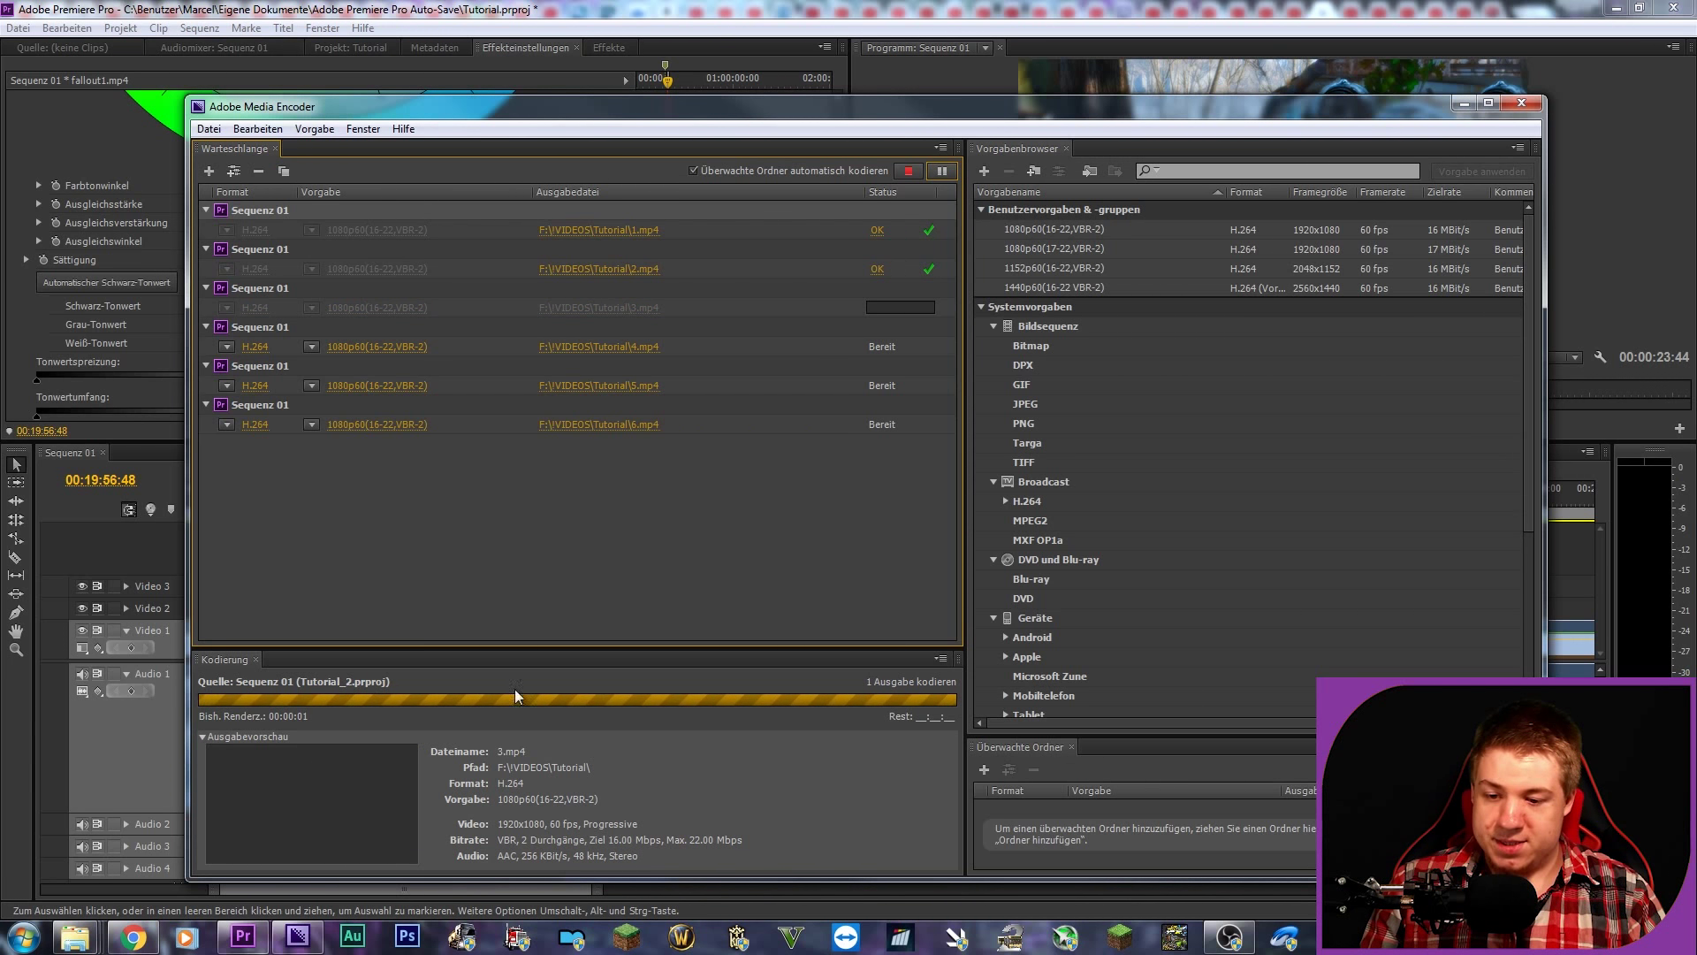
click(943, 171)
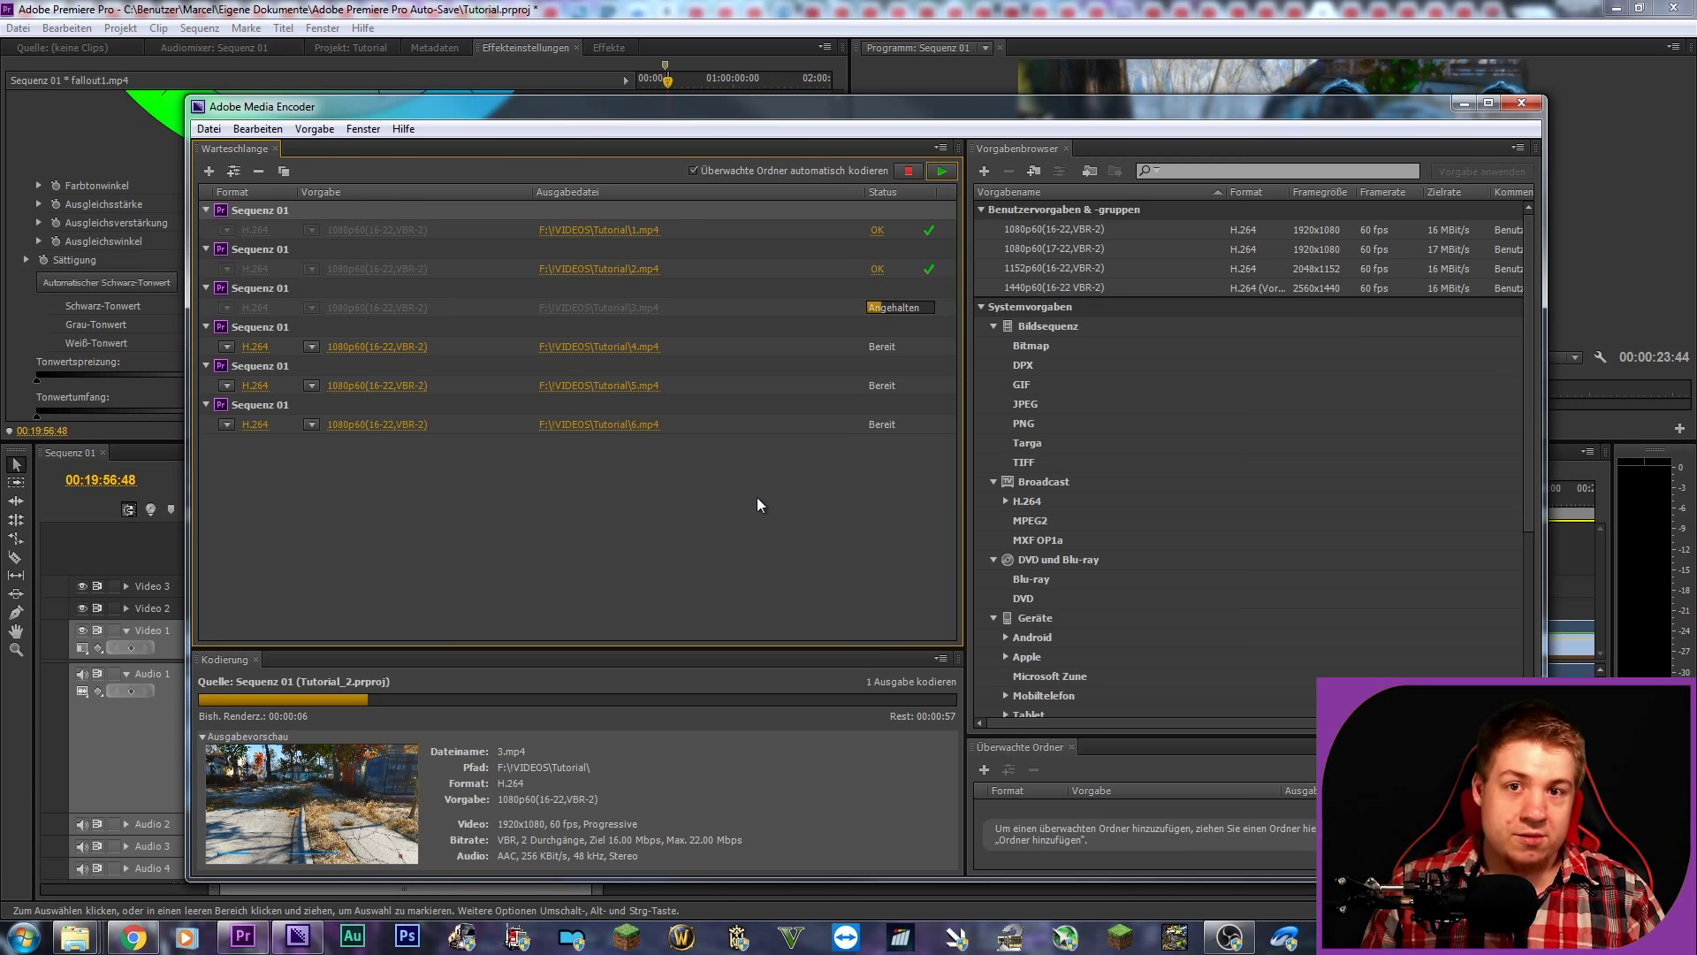
click(559, 529)
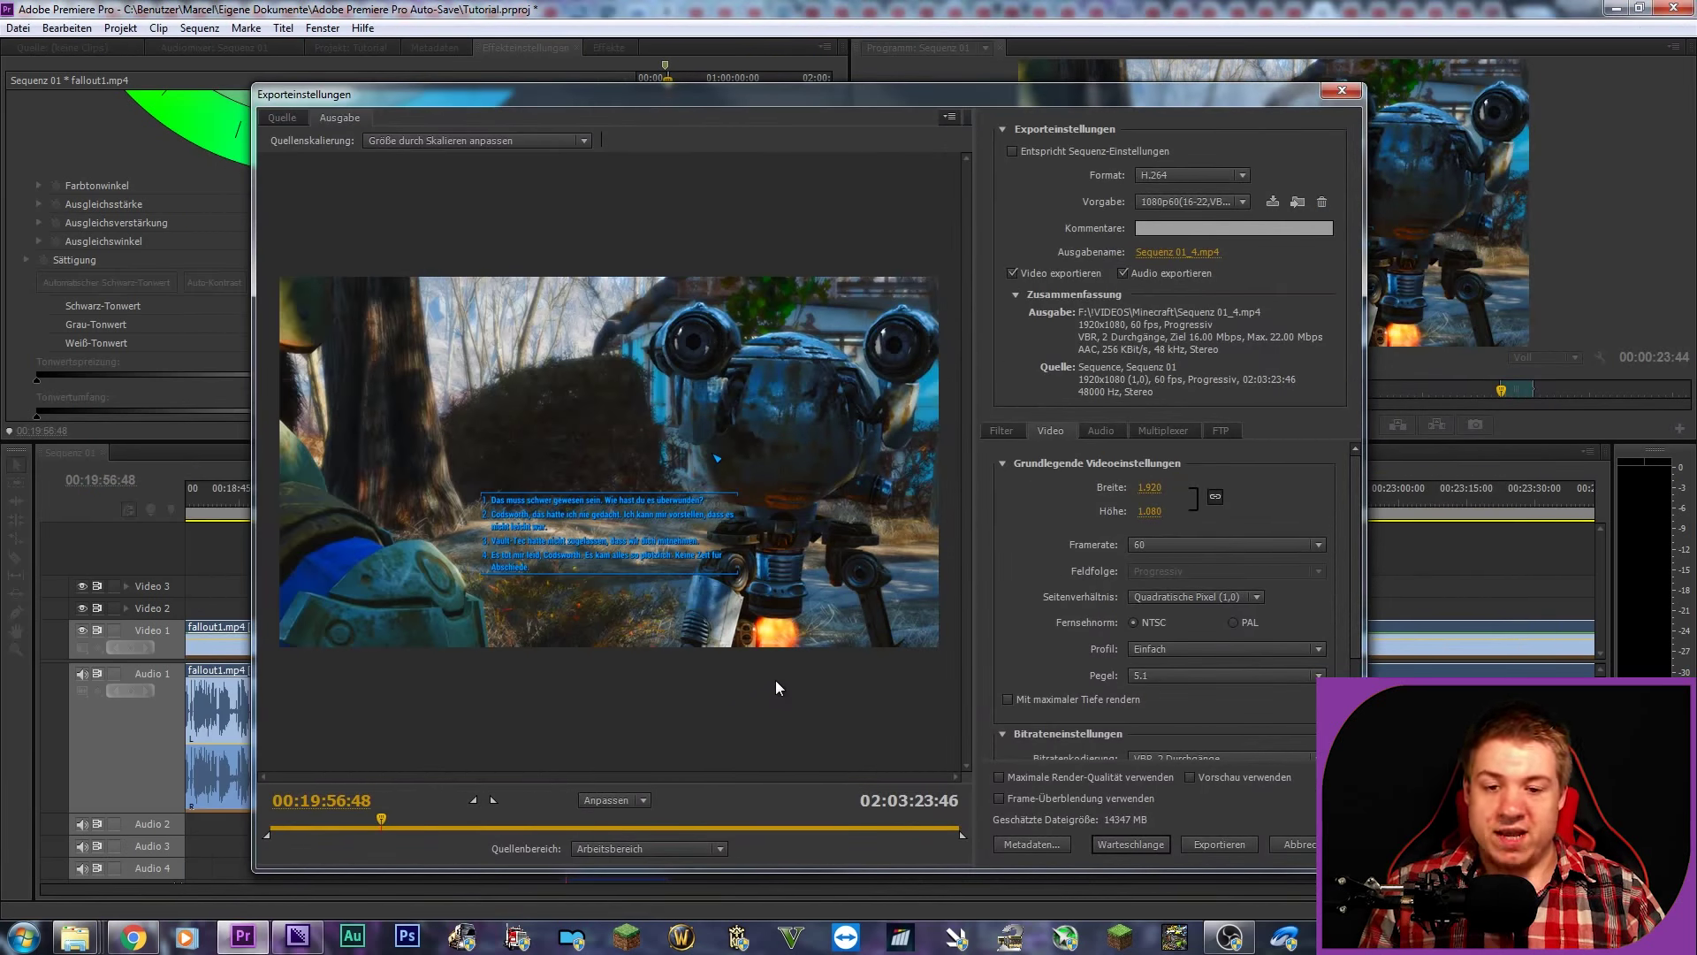
scroll(1047, 506, down, 2)
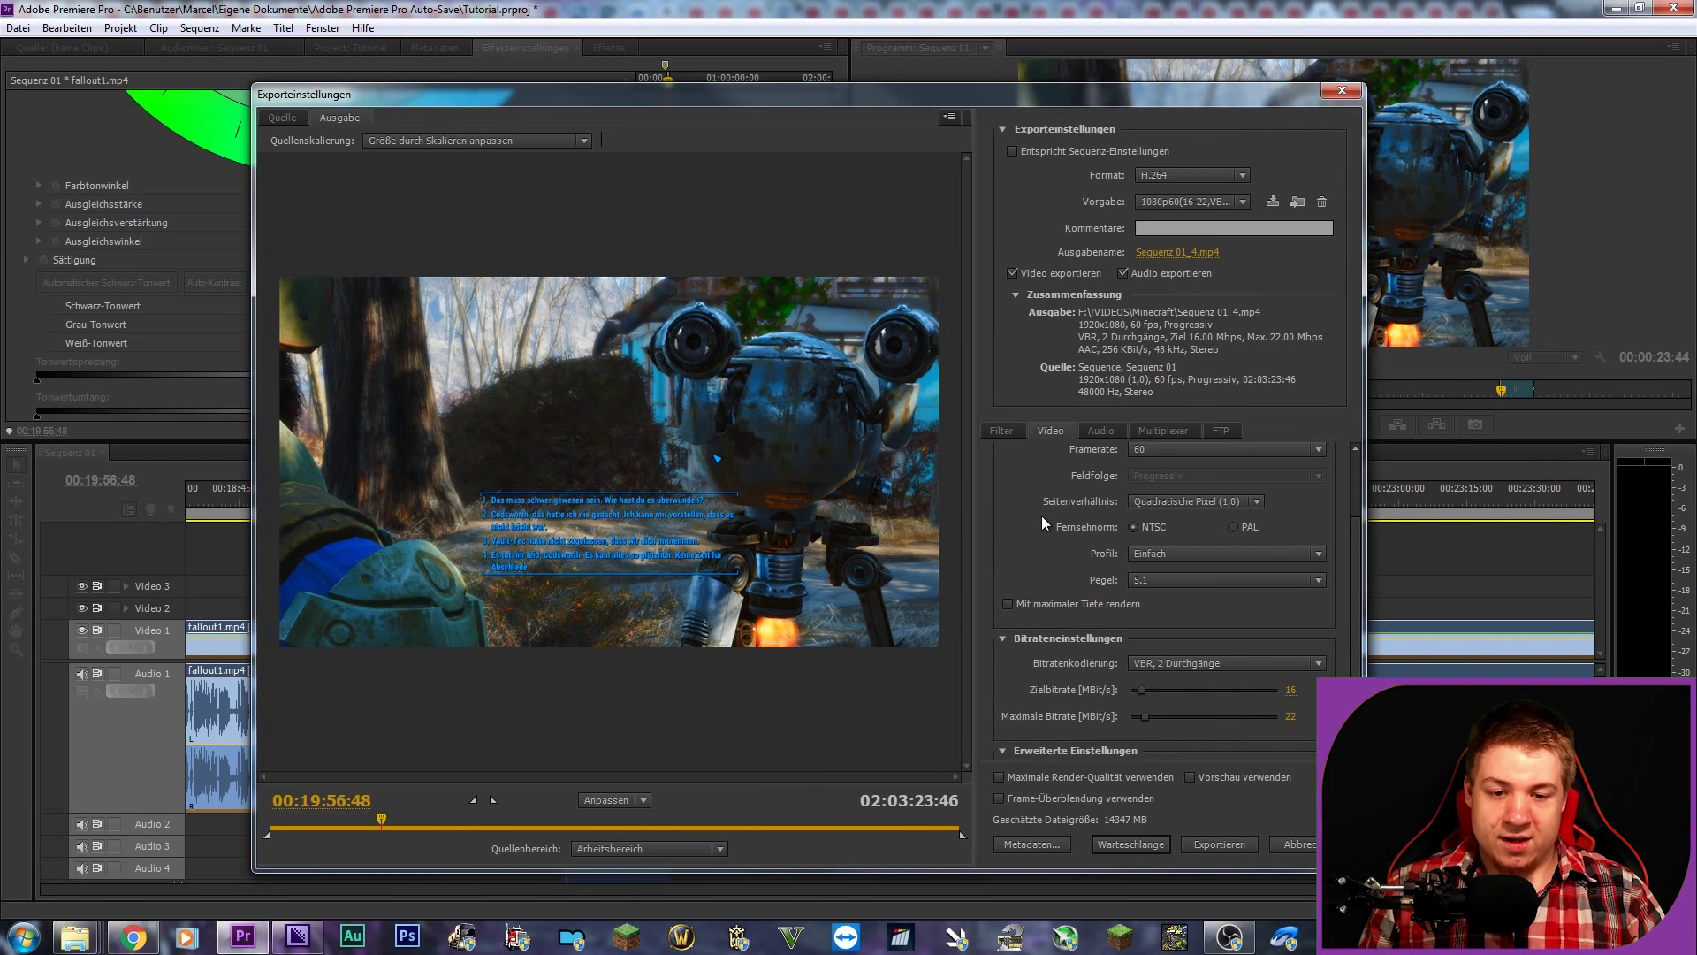
scroll(1041, 516, up, 2)
scroll(1041, 517, down, 3)
scroll(1042, 516, up, 3)
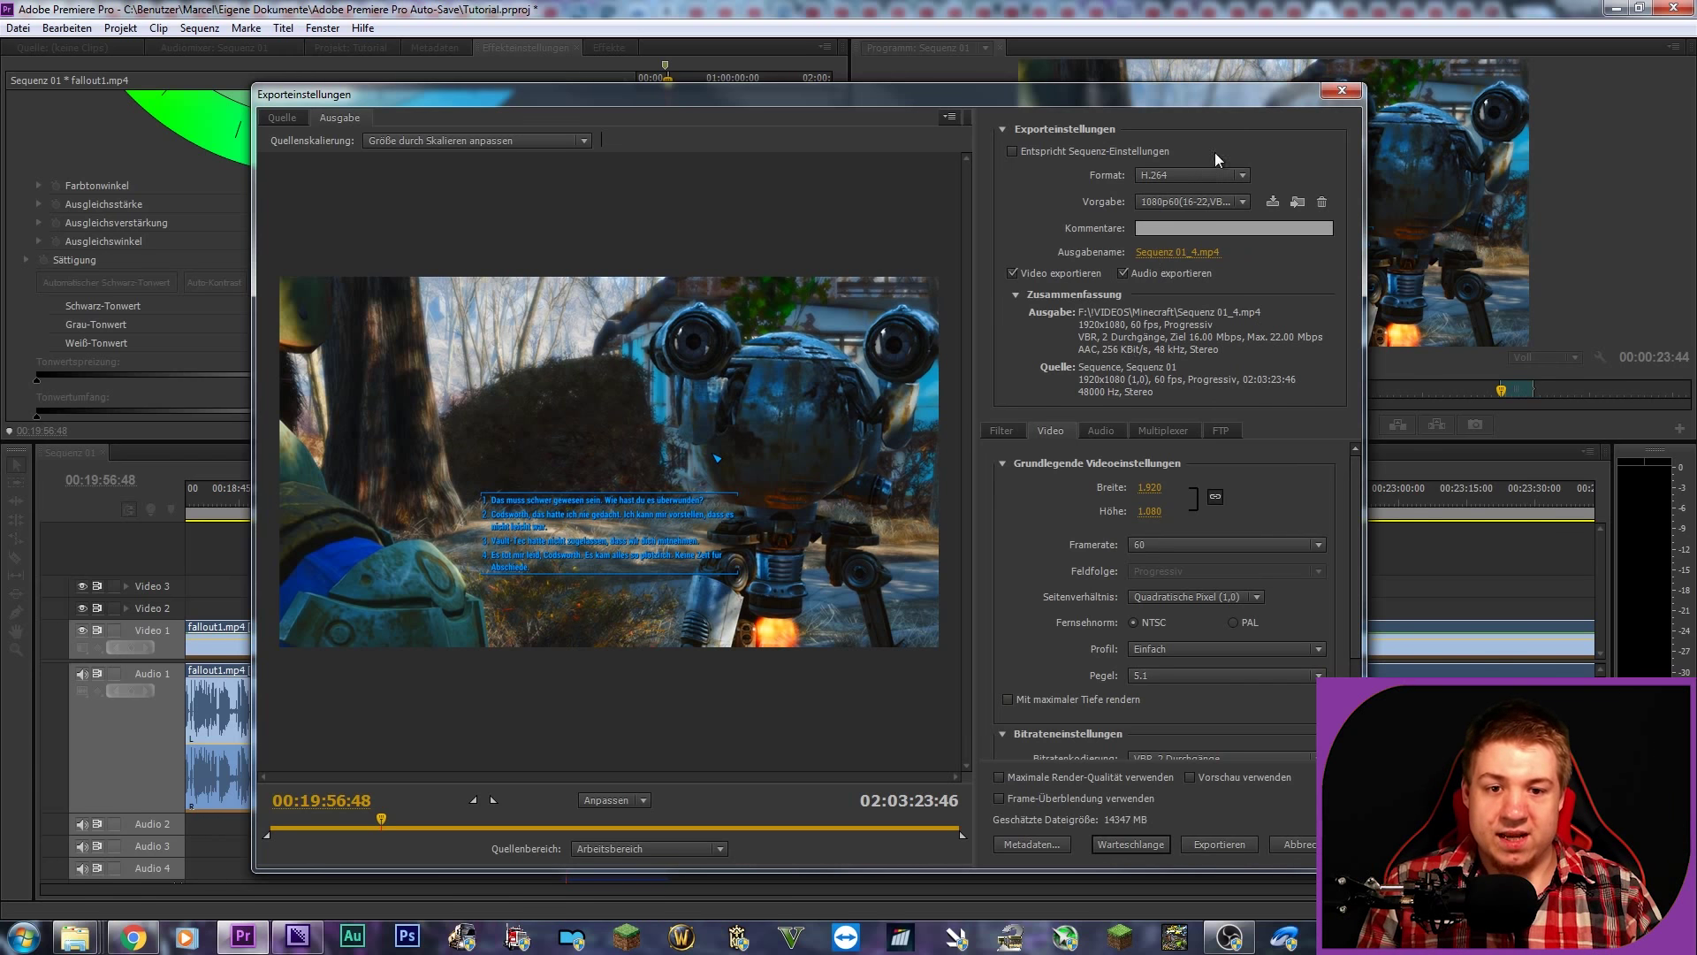
click(1195, 179)
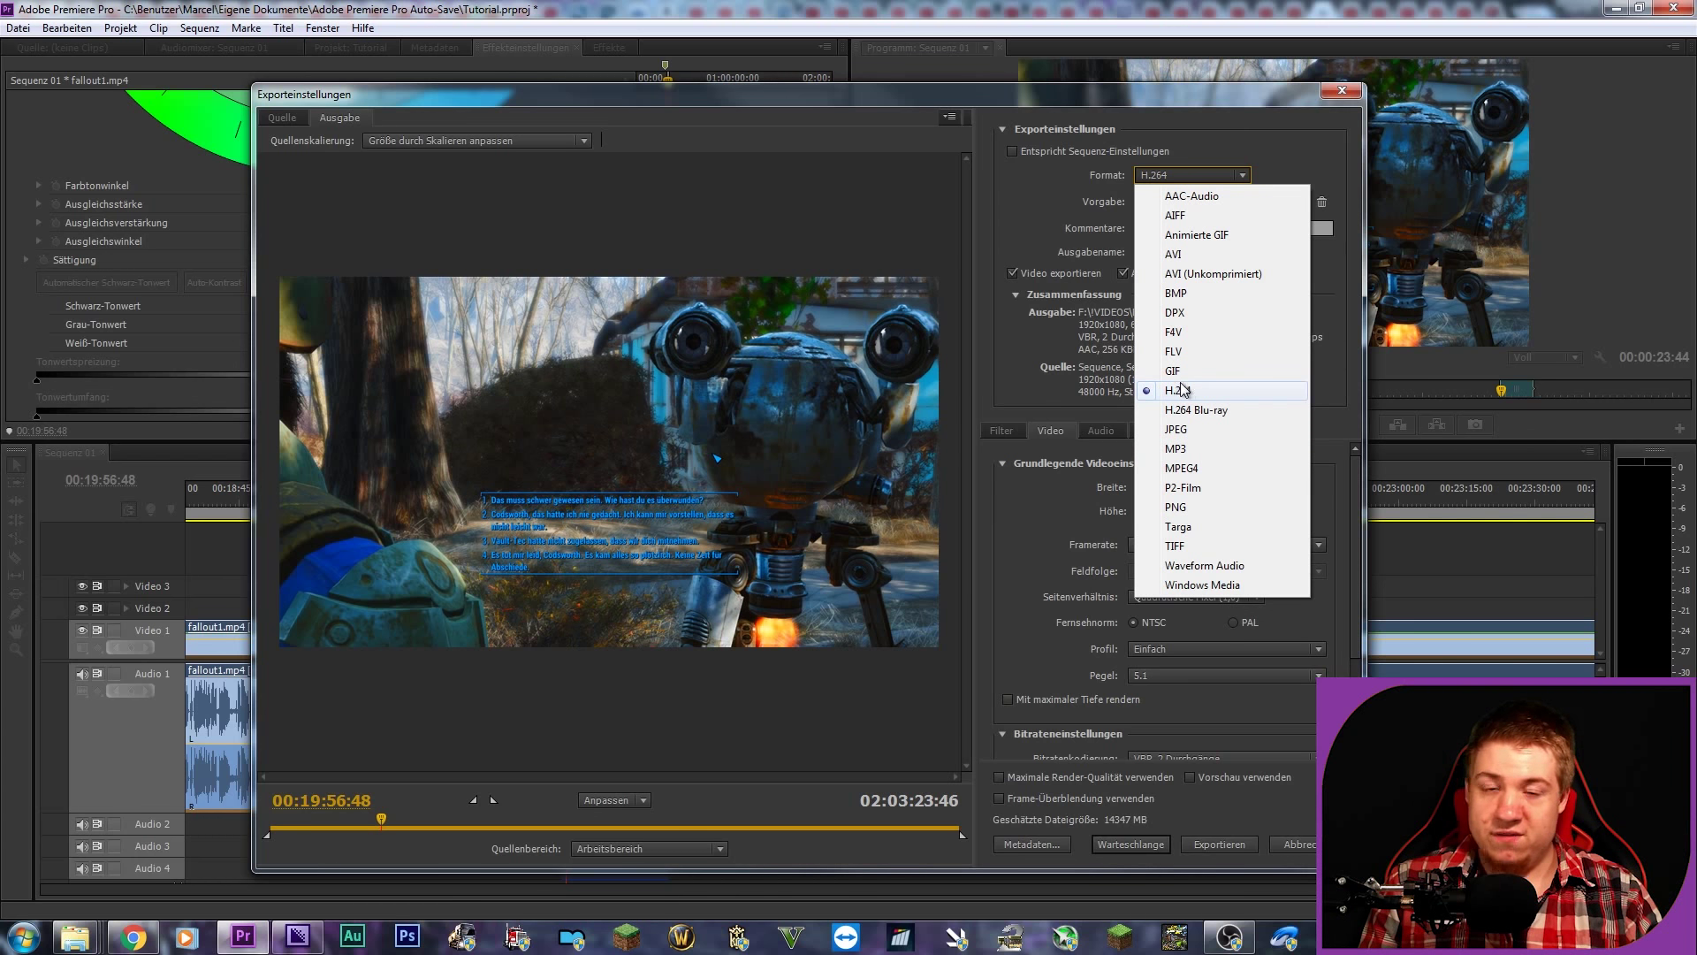
click(1030, 530)
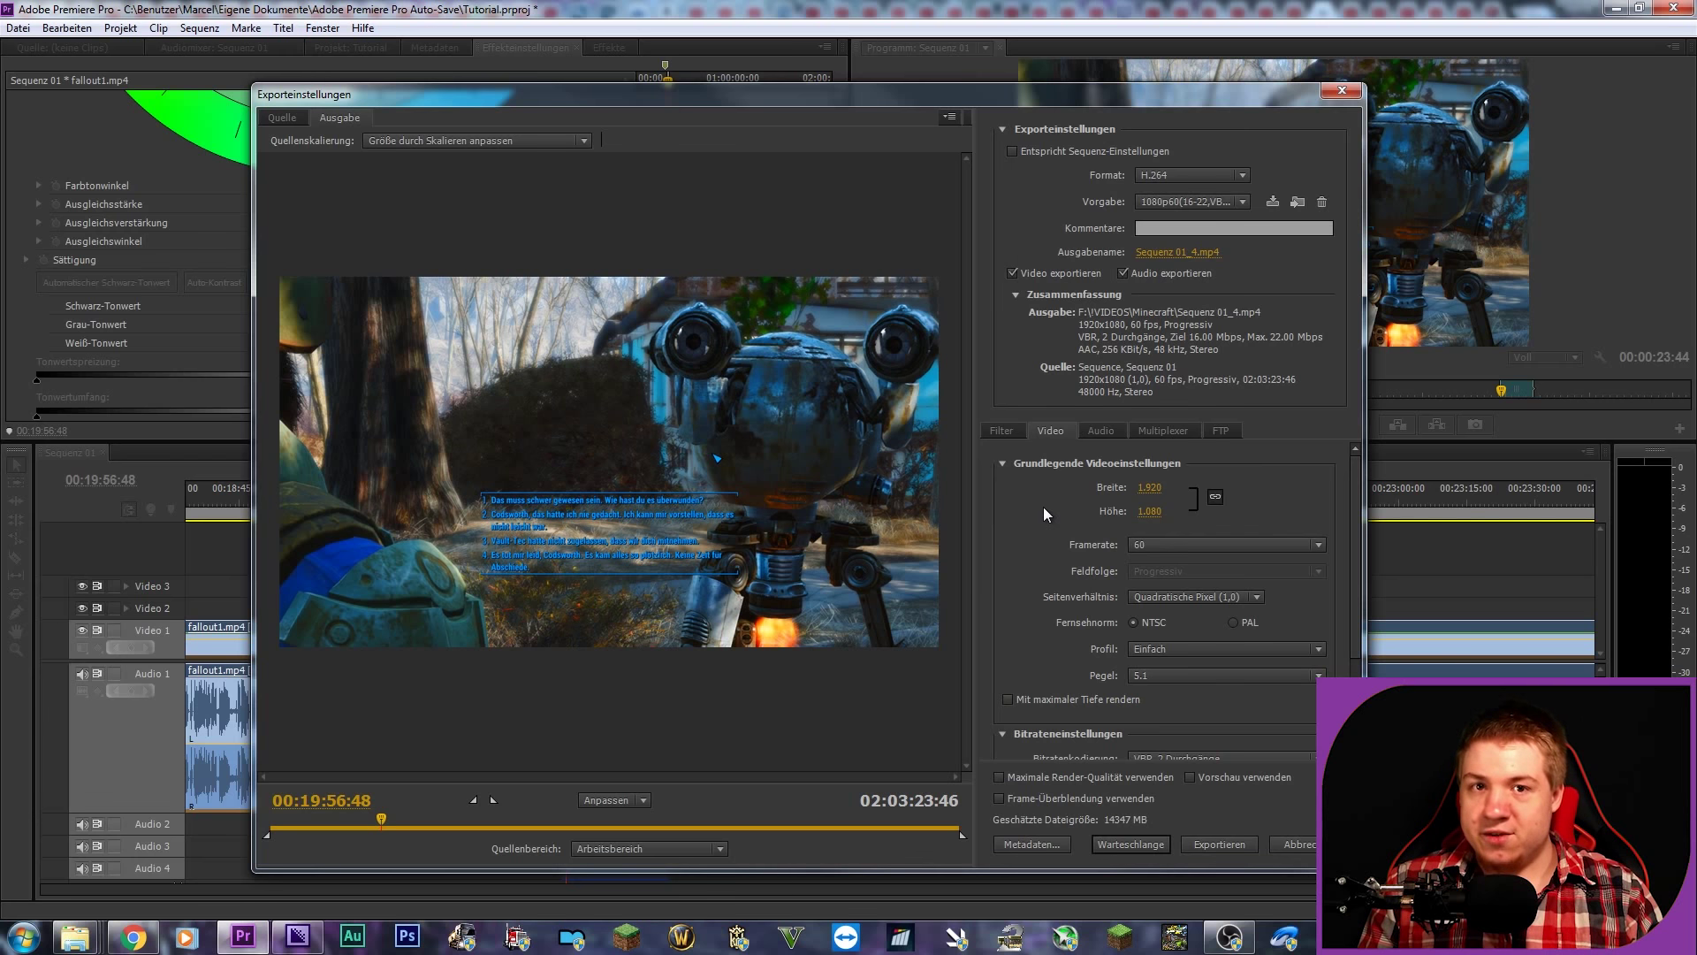
scroll(1056, 522, down, 2)
scroll(1114, 500, up, 2)
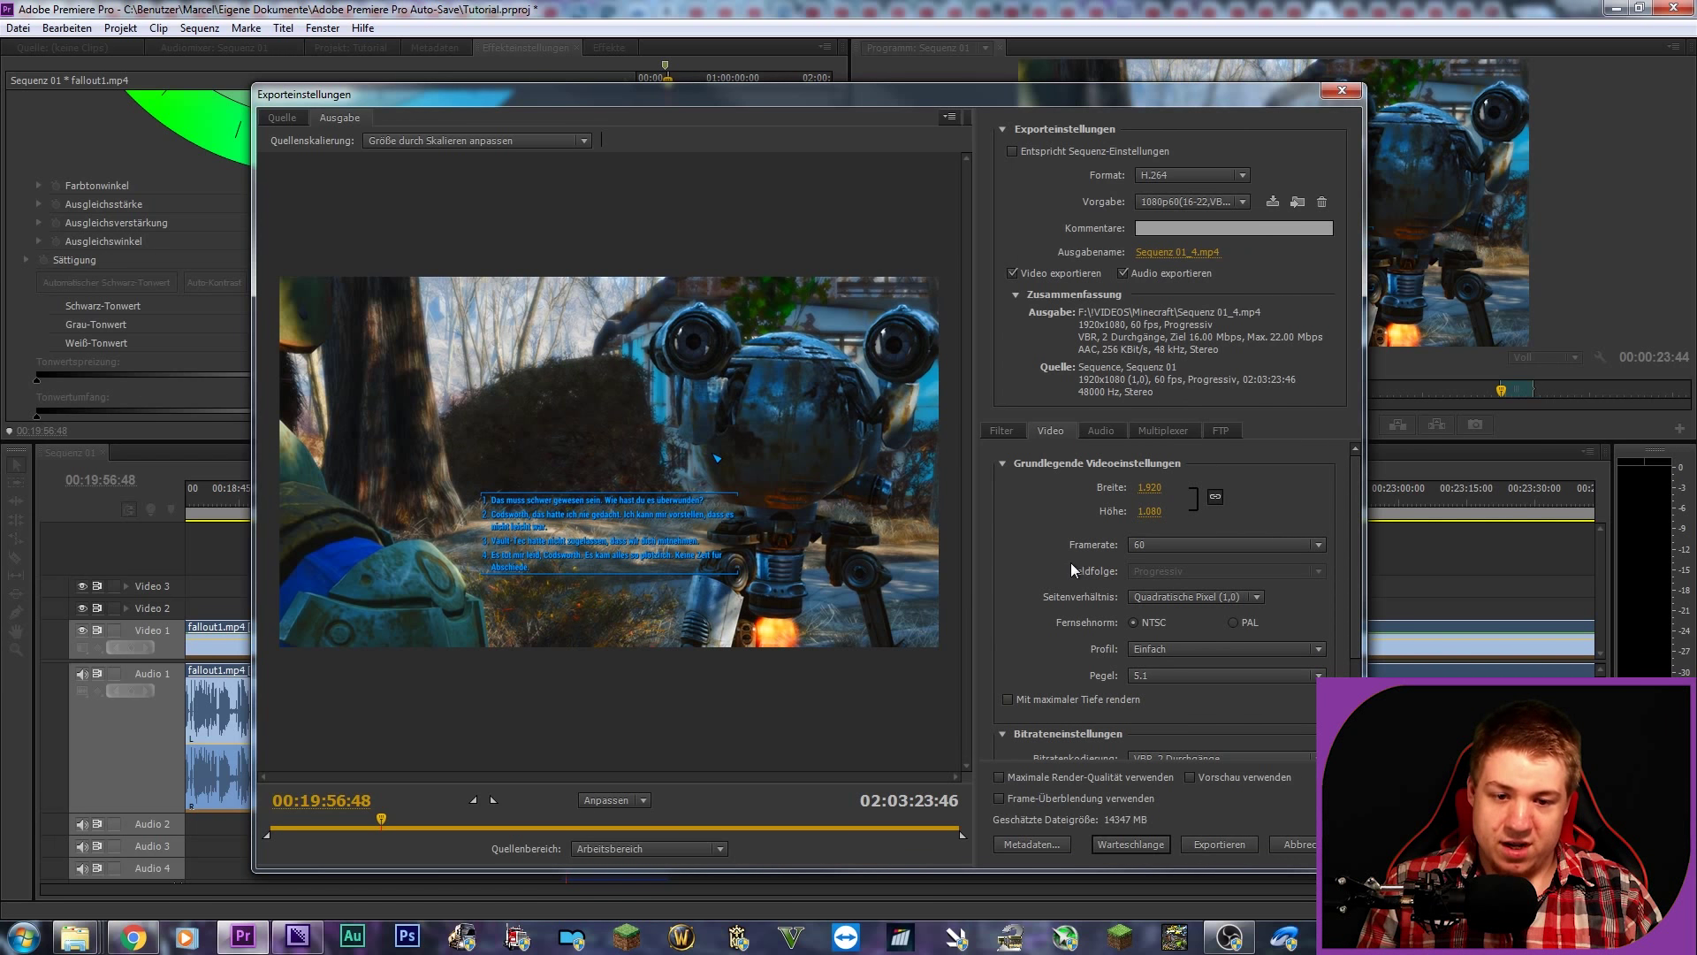
Step: Keep profile Einfach and level 5.1, tick 'Mit maximaler Tiefe rendern', and check Bitratenkodierung
scroll(1078, 570, down, 3)
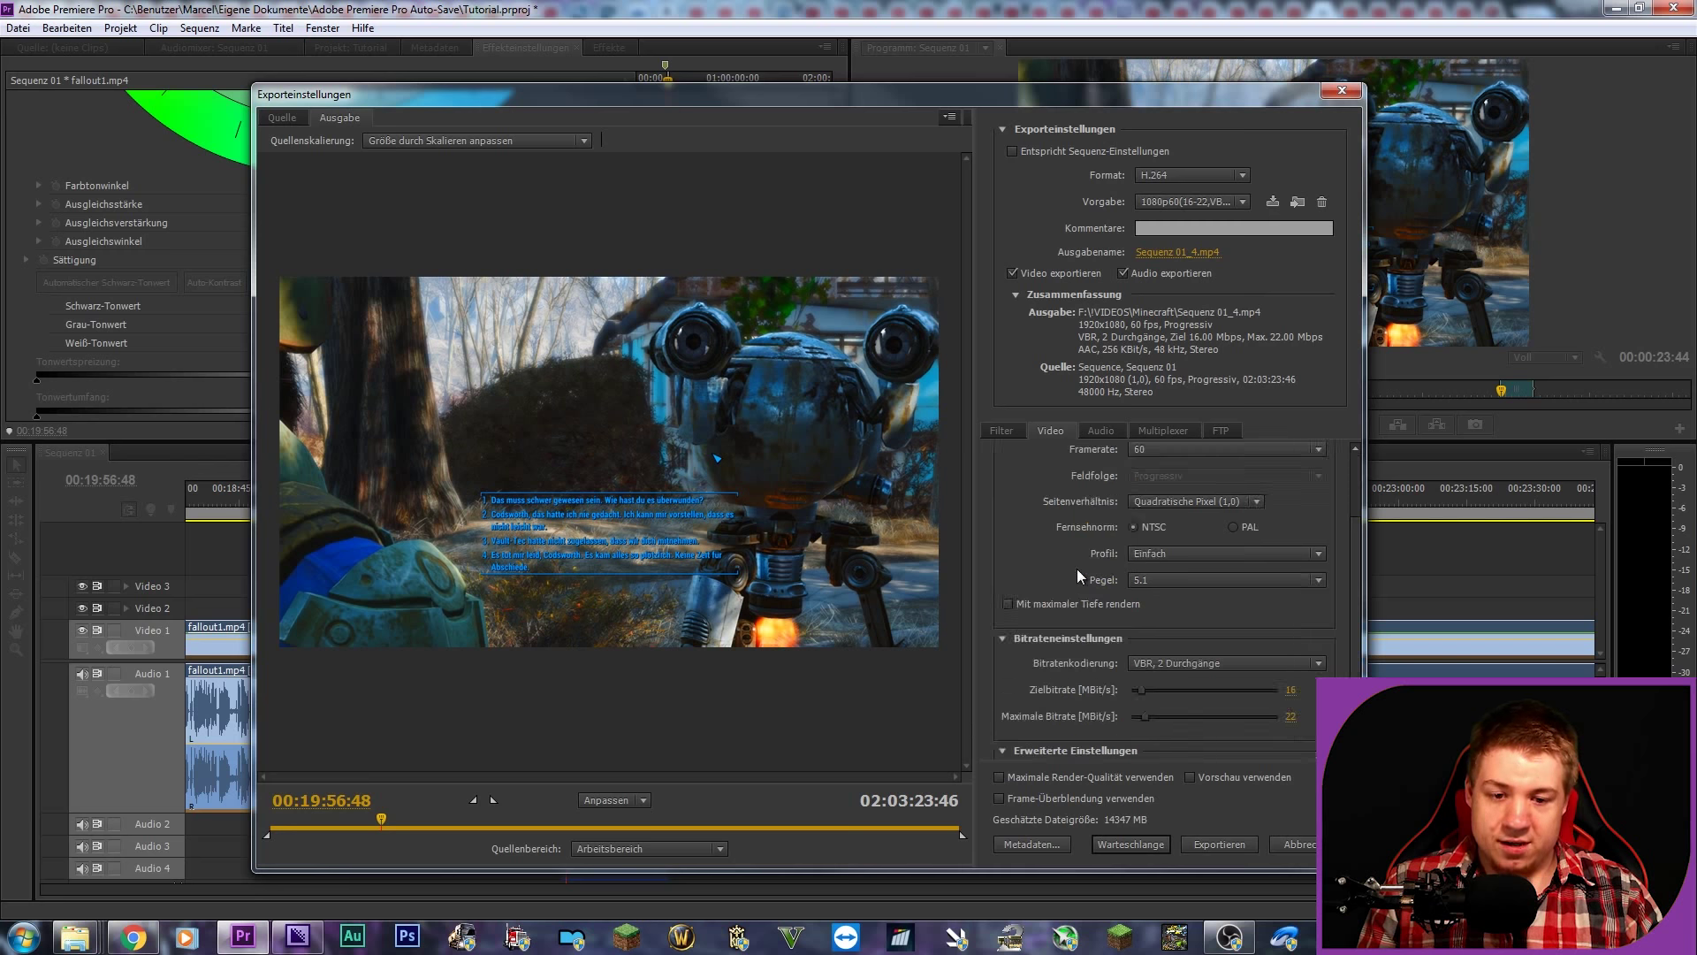
click(1165, 506)
click(1179, 499)
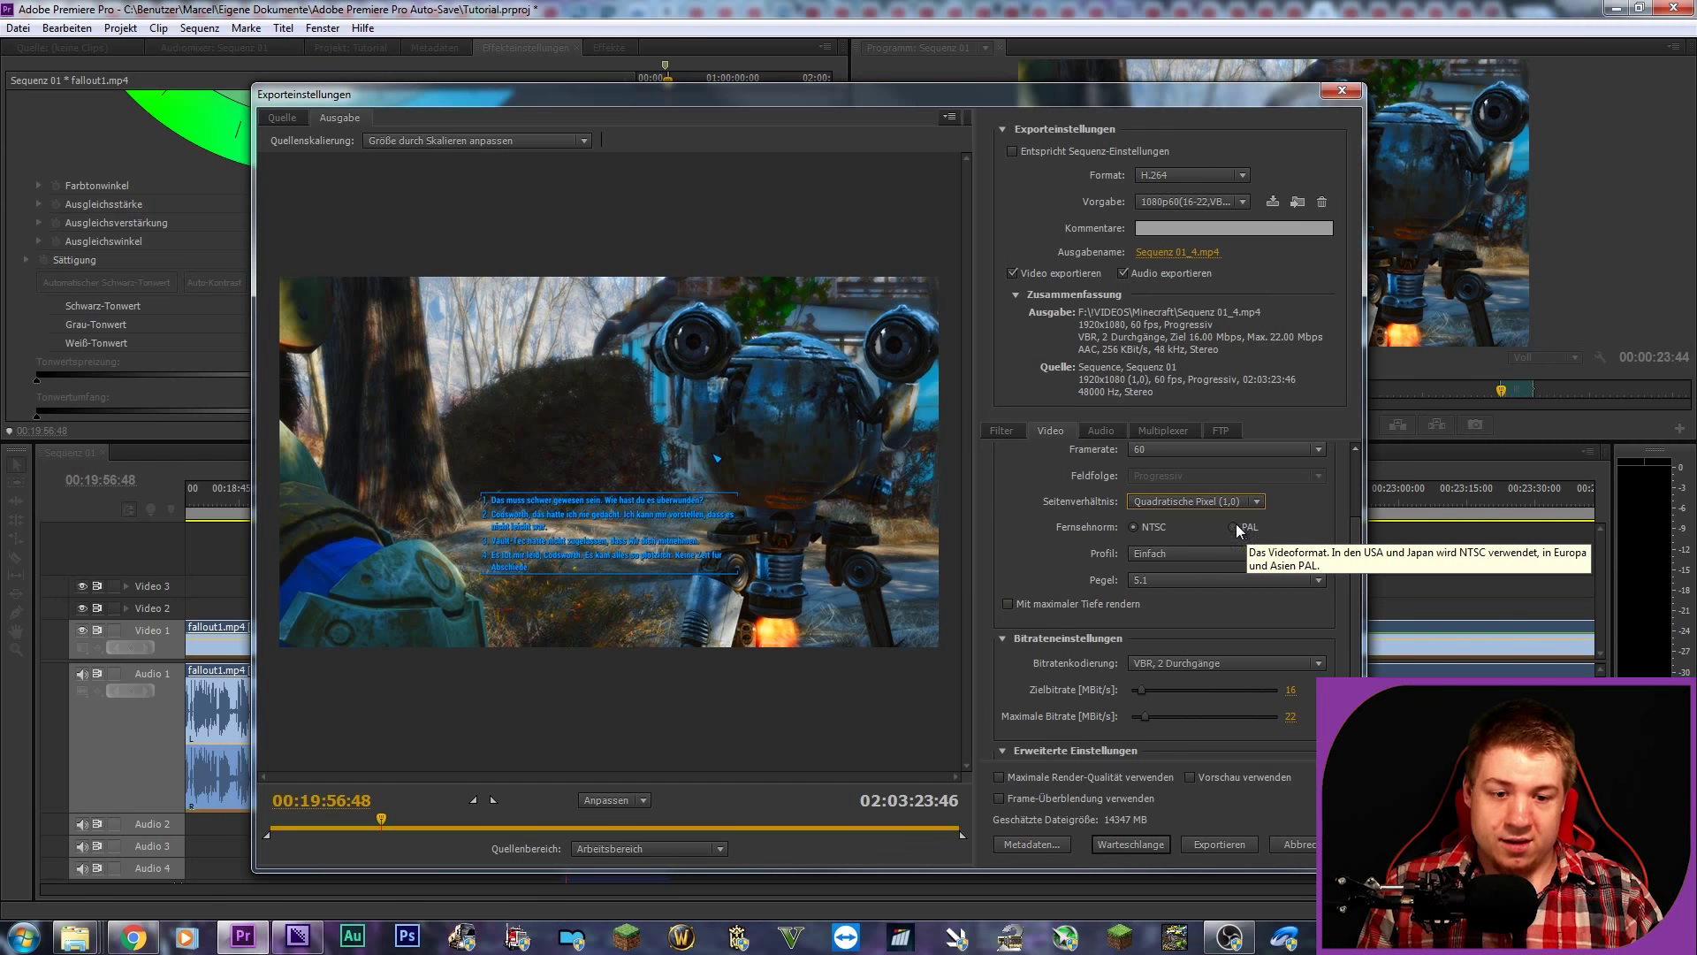
click(1152, 560)
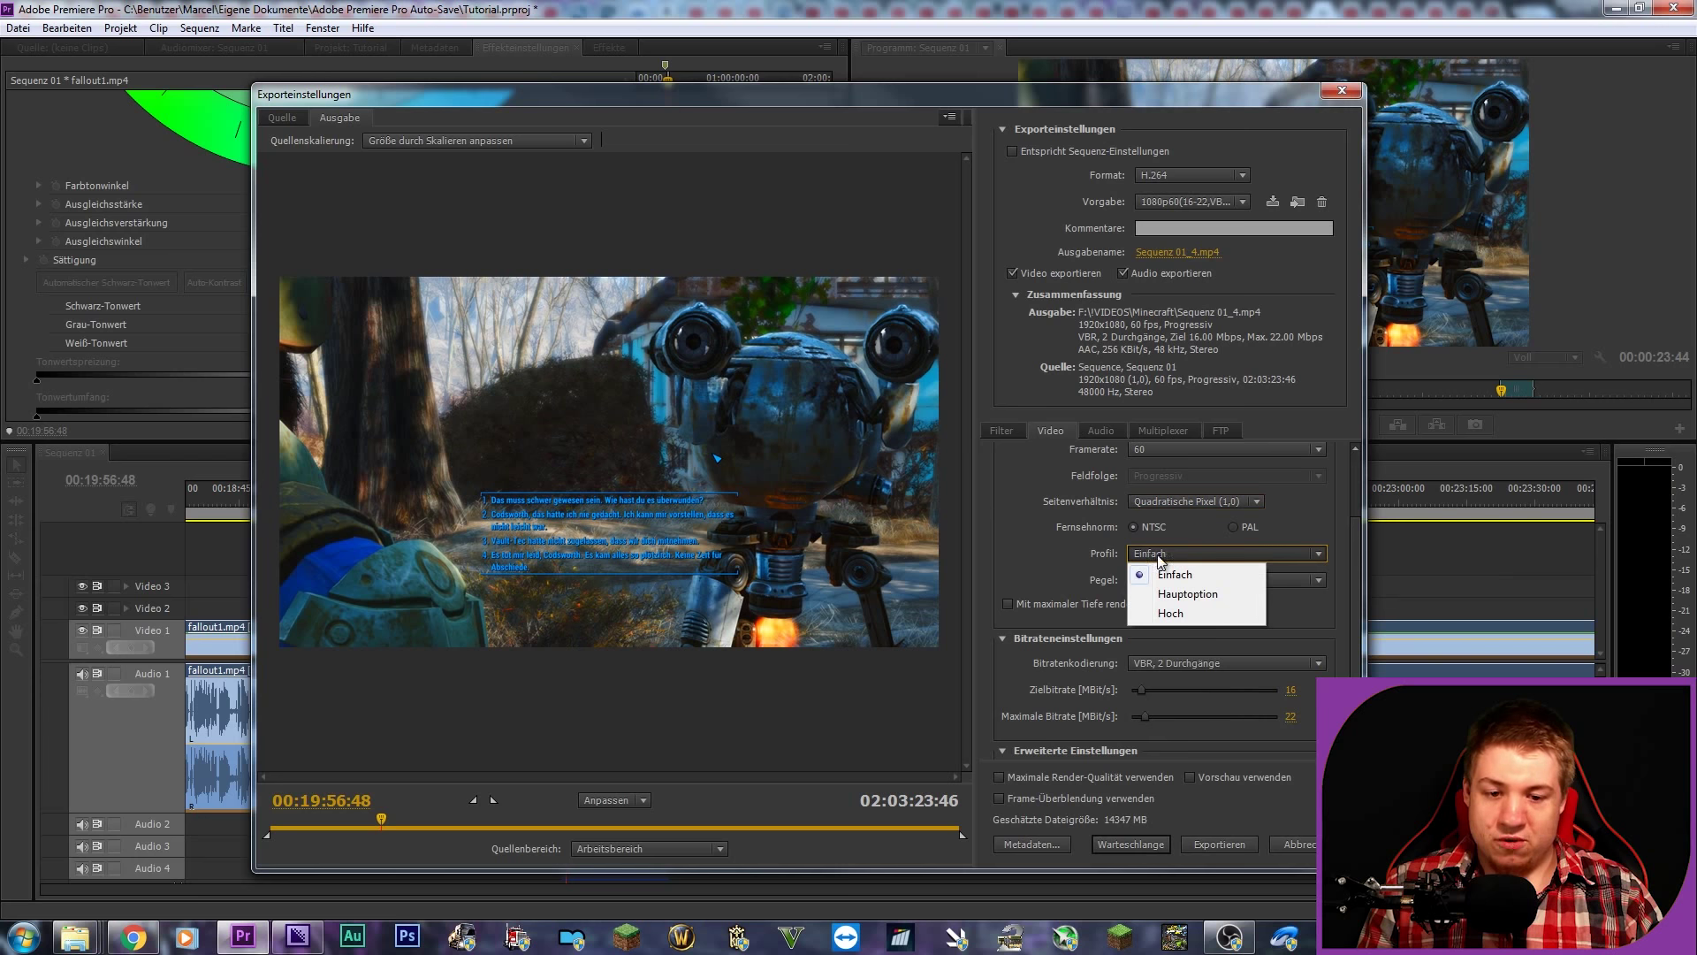
click(1186, 557)
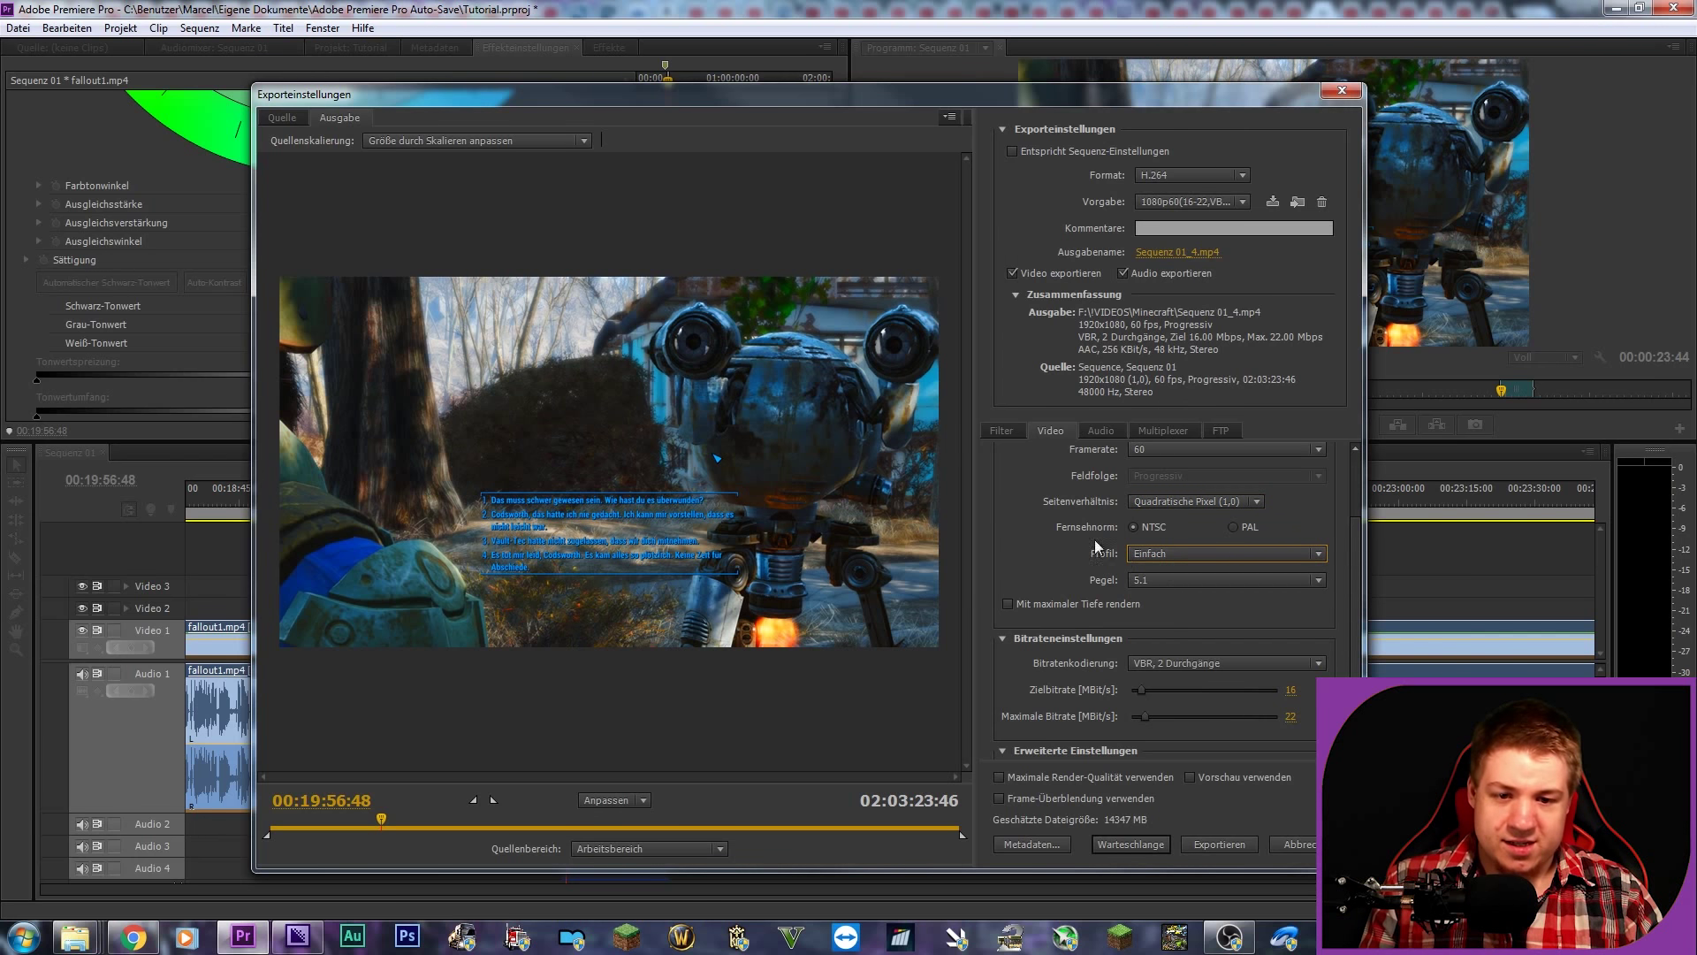
scroll(1078, 529, down, 1)
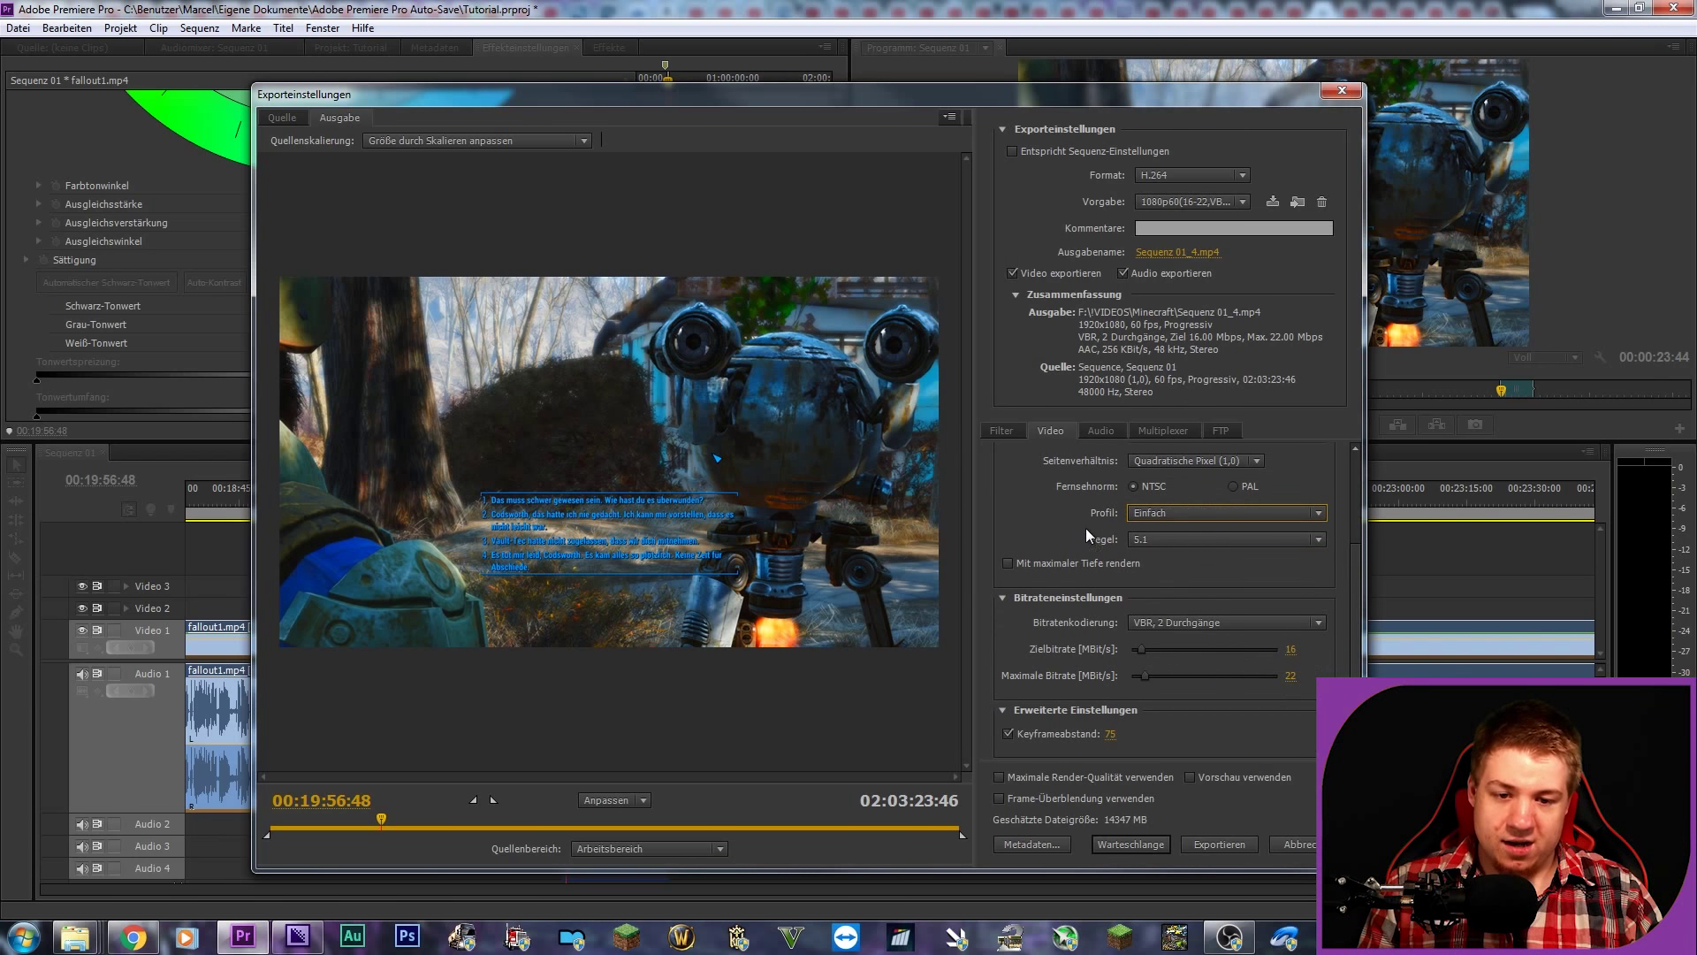
click(1165, 537)
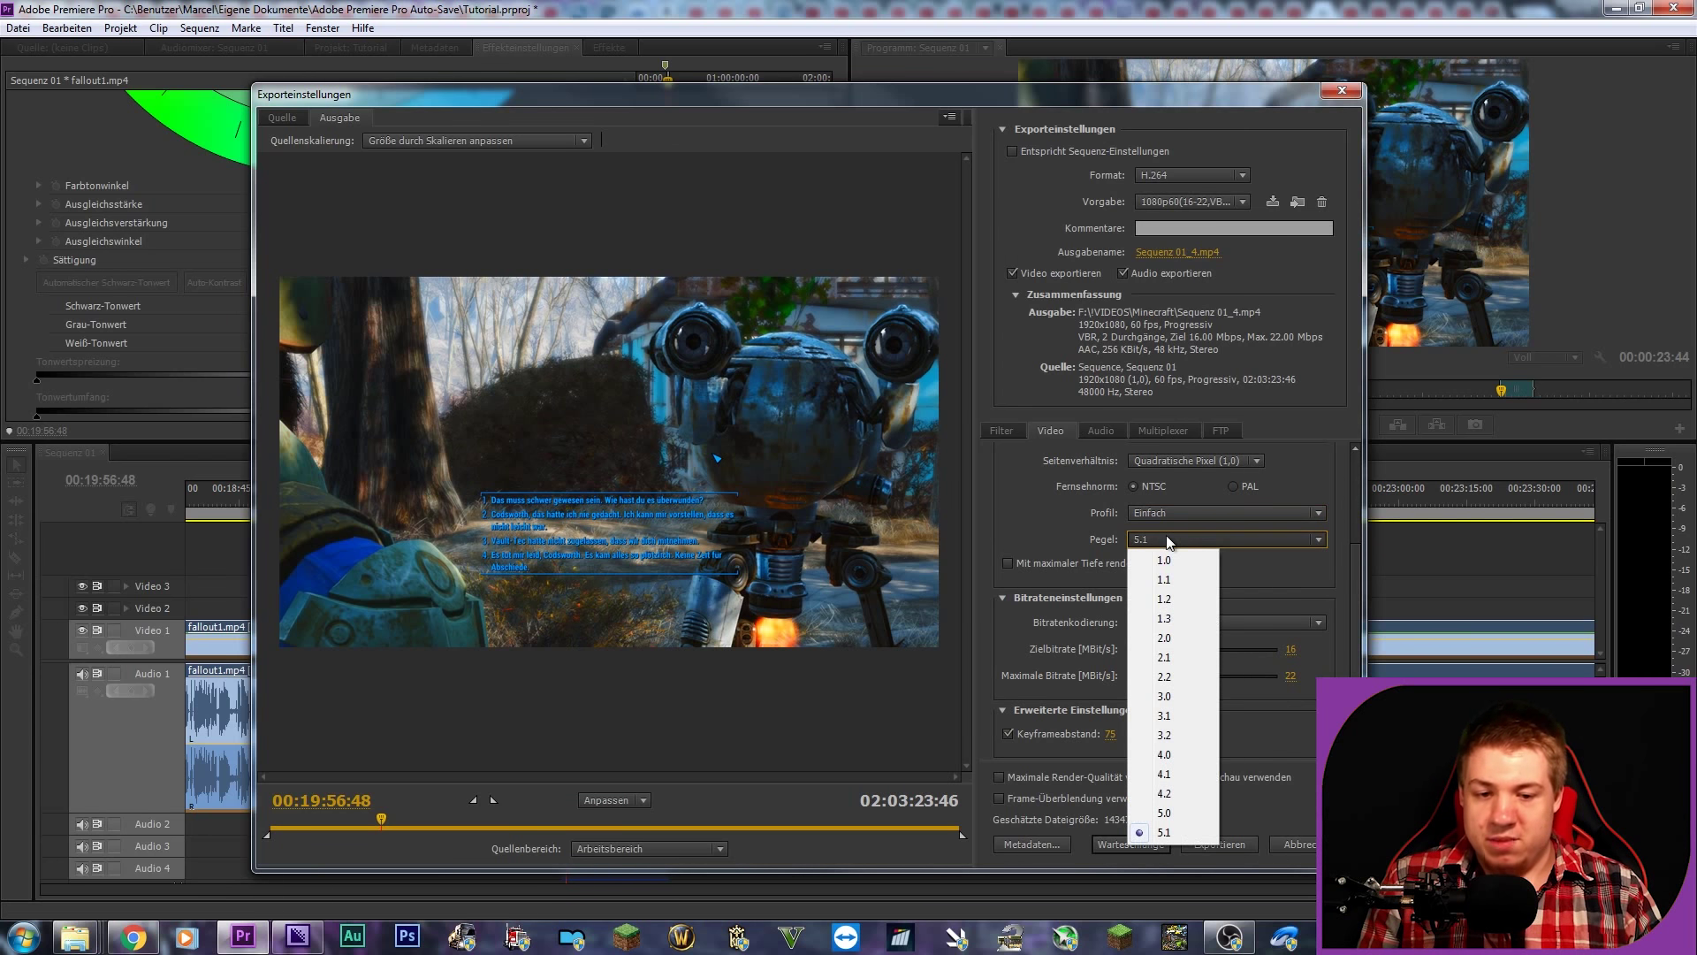
click(1060, 525)
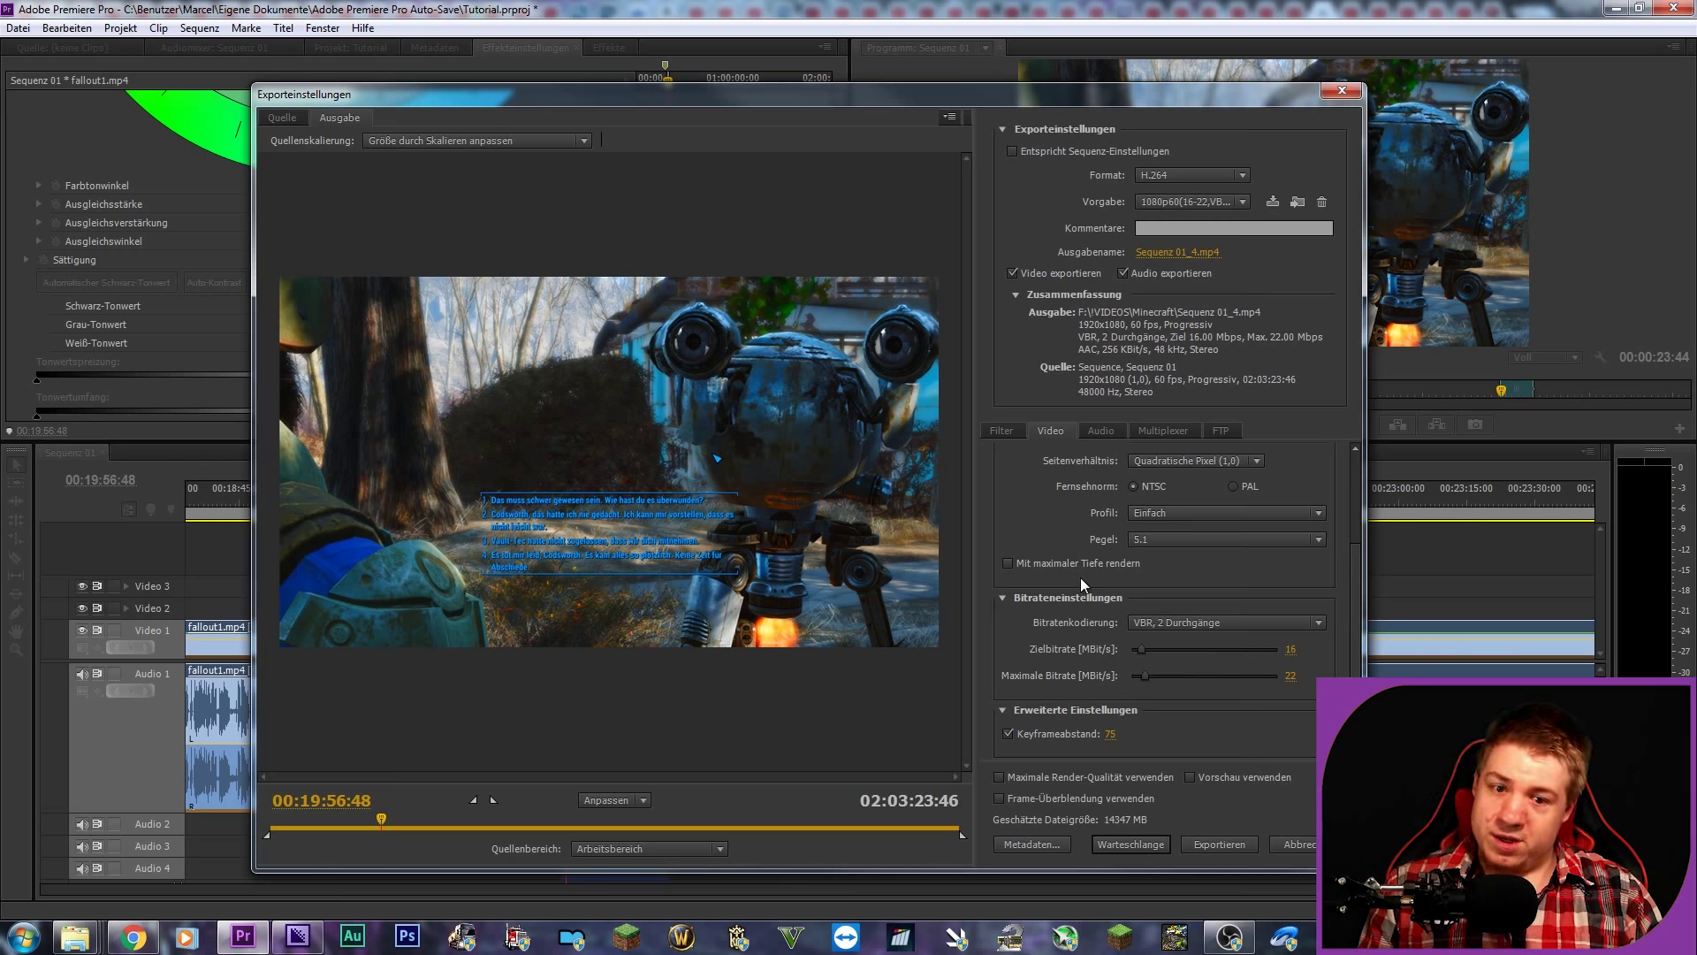
click(1034, 564)
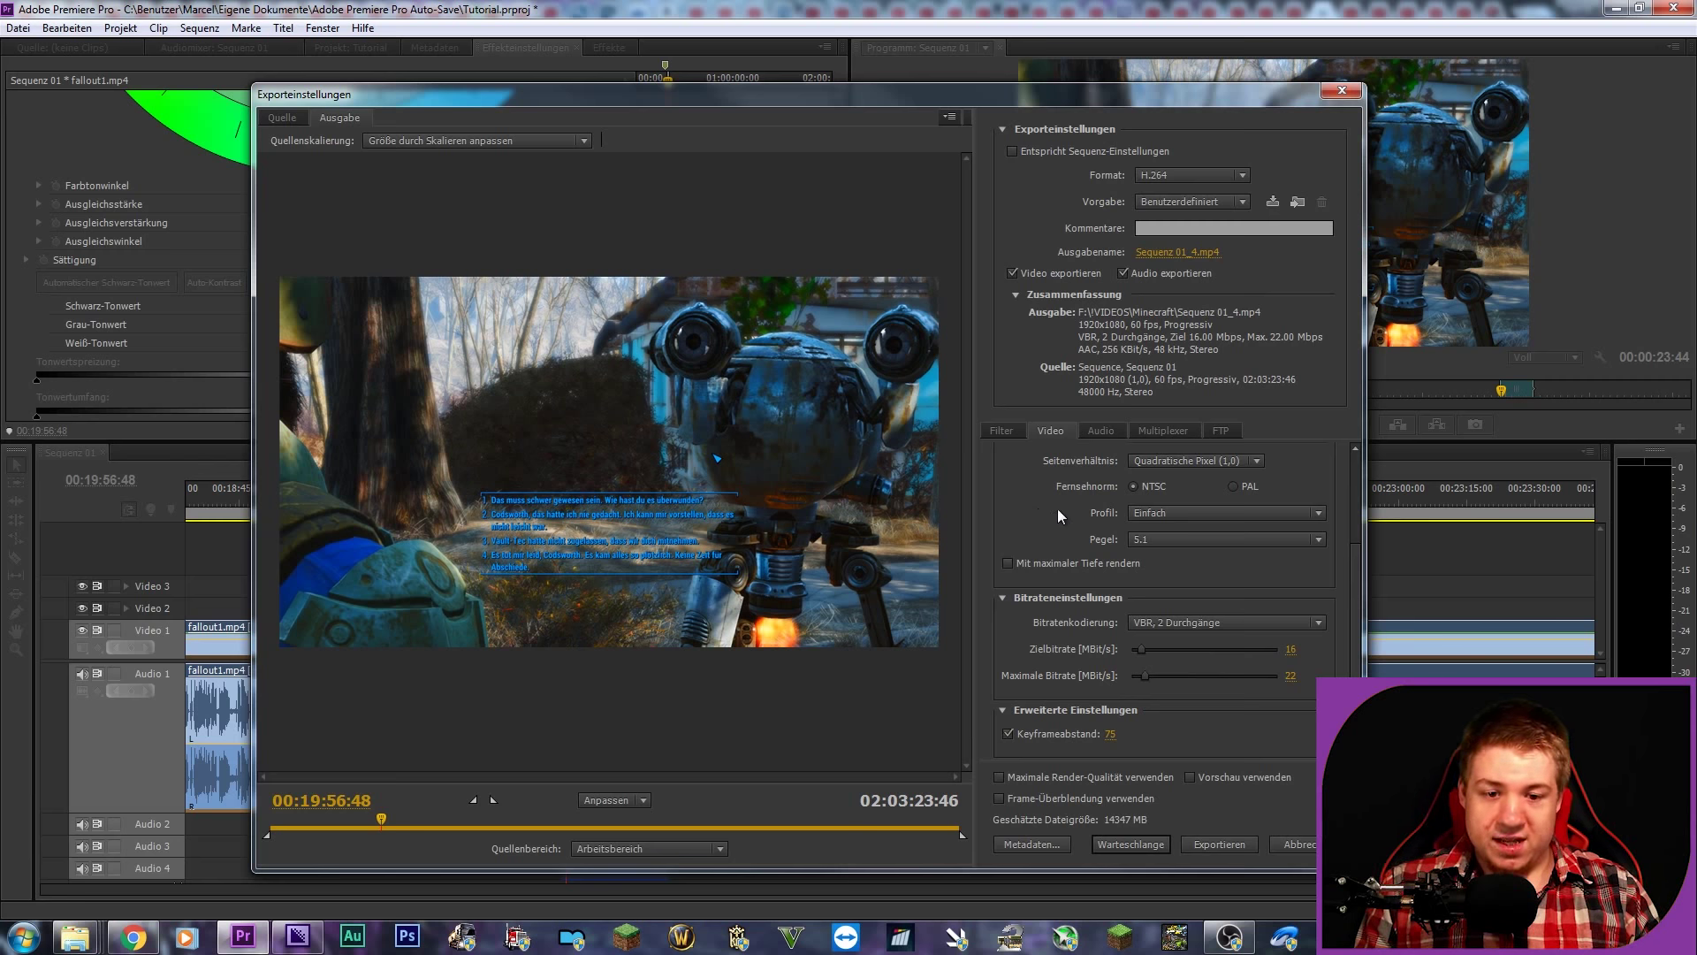
click(1170, 624)
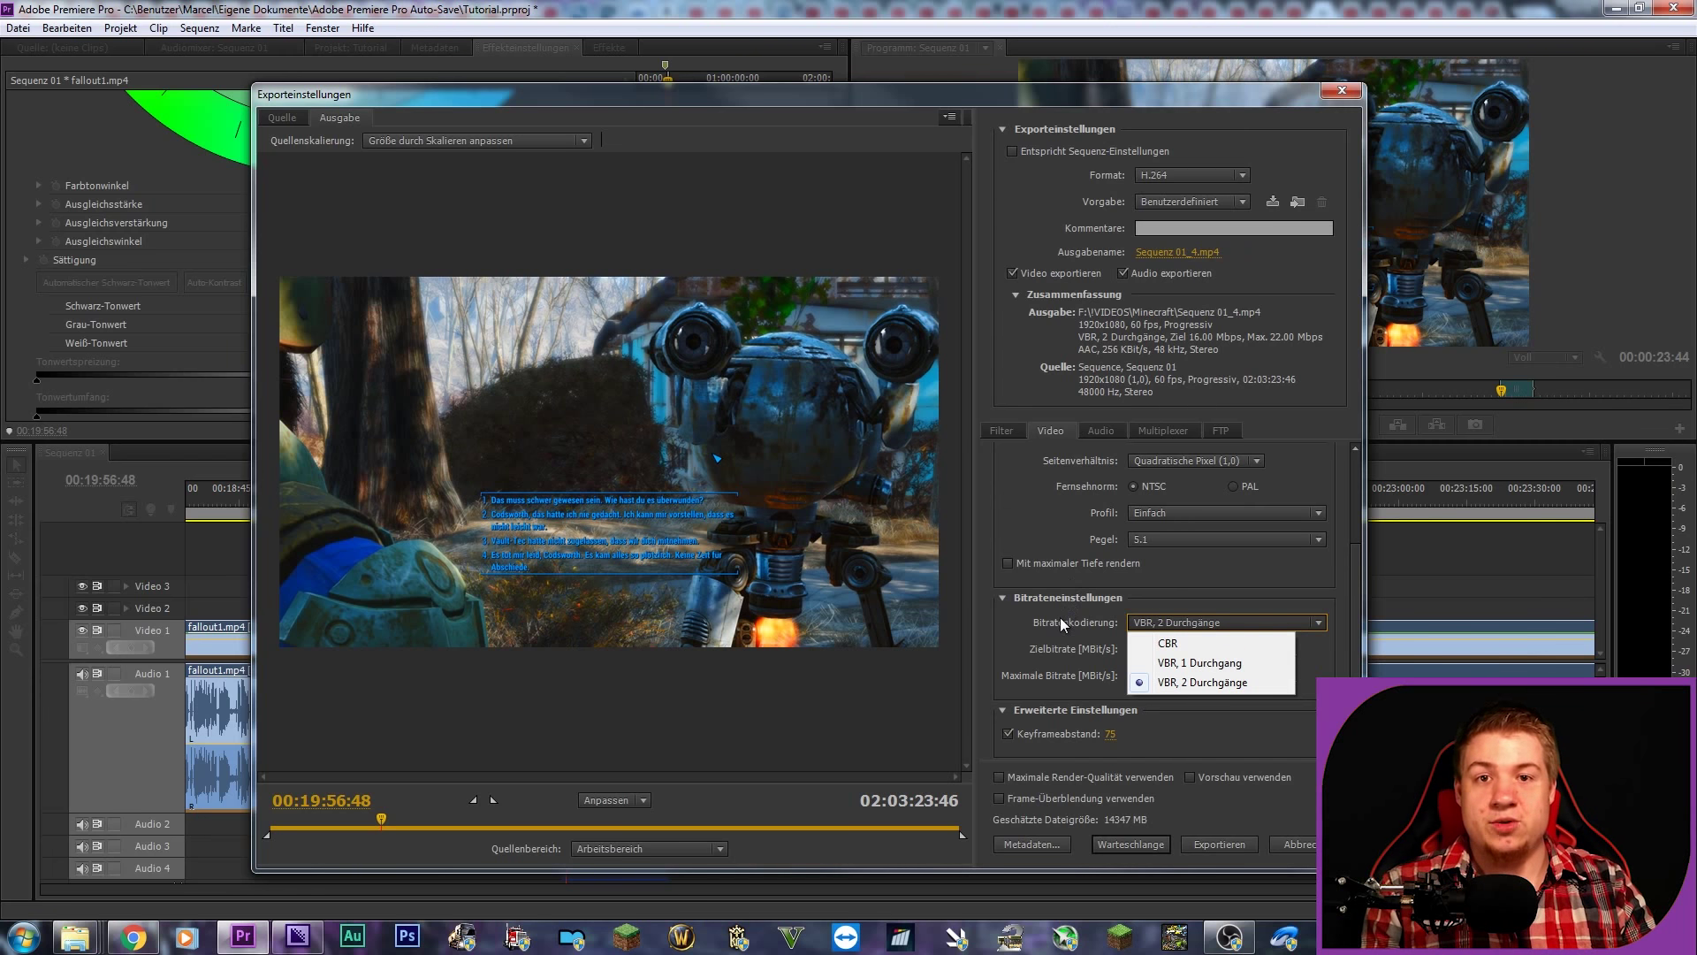
click(1093, 621)
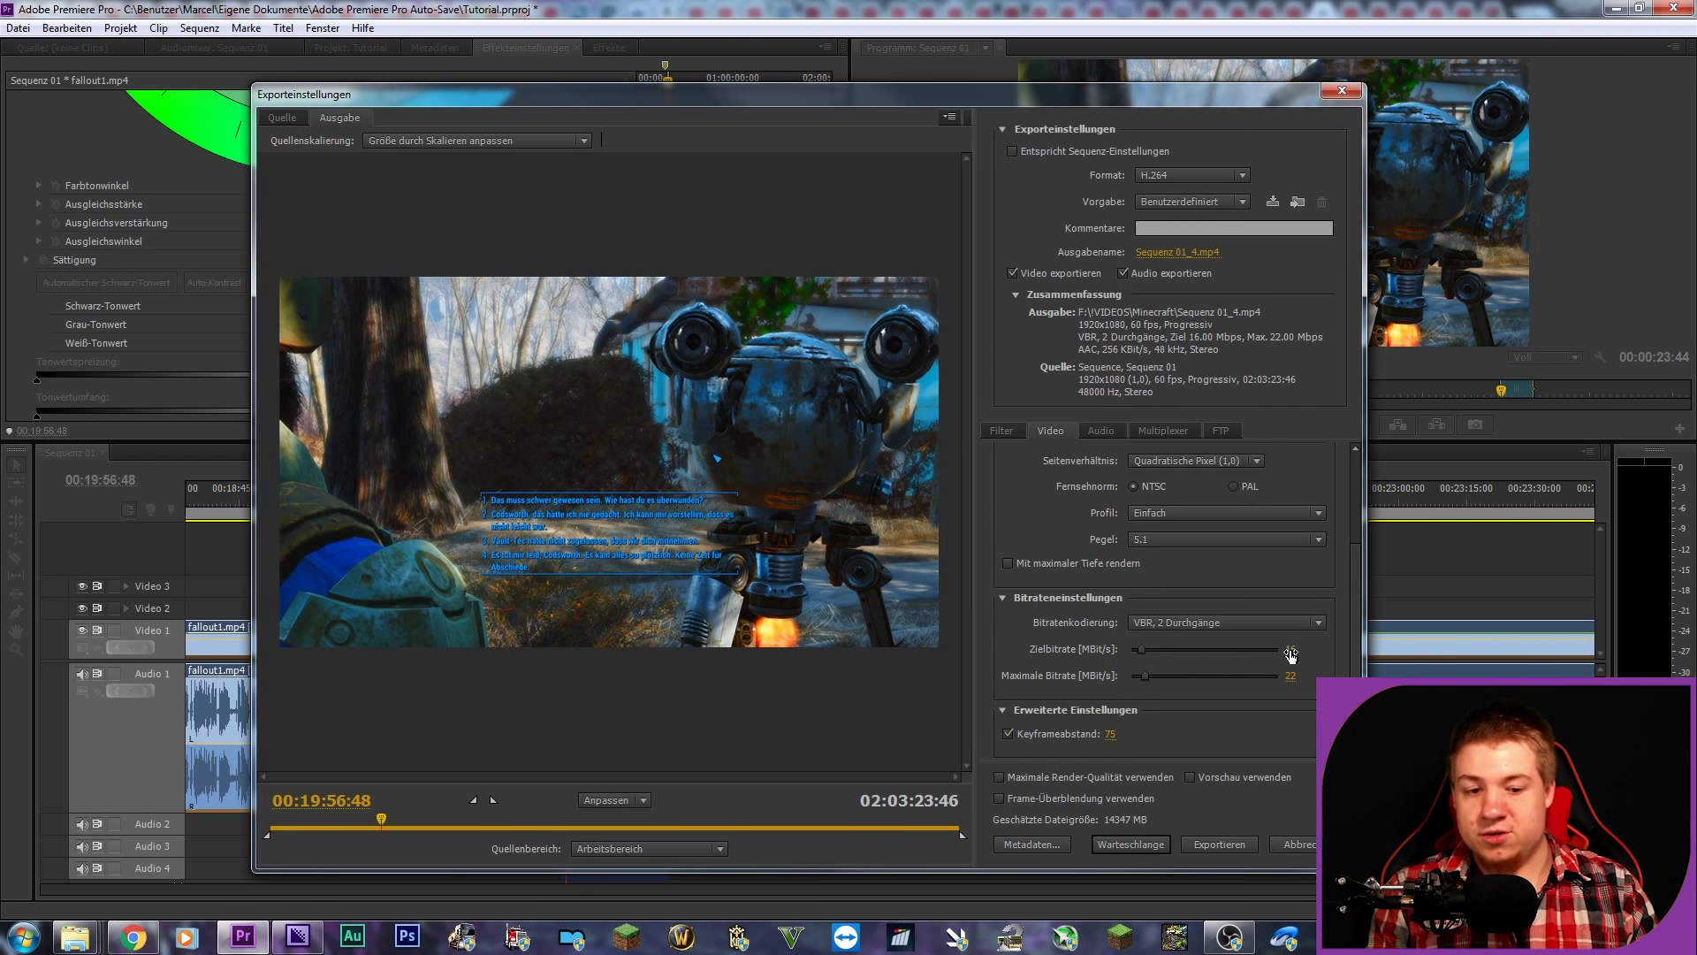
Step: Scroll through the Video export settings to review the resolution and bitrate values
mouse_move(1059, 647)
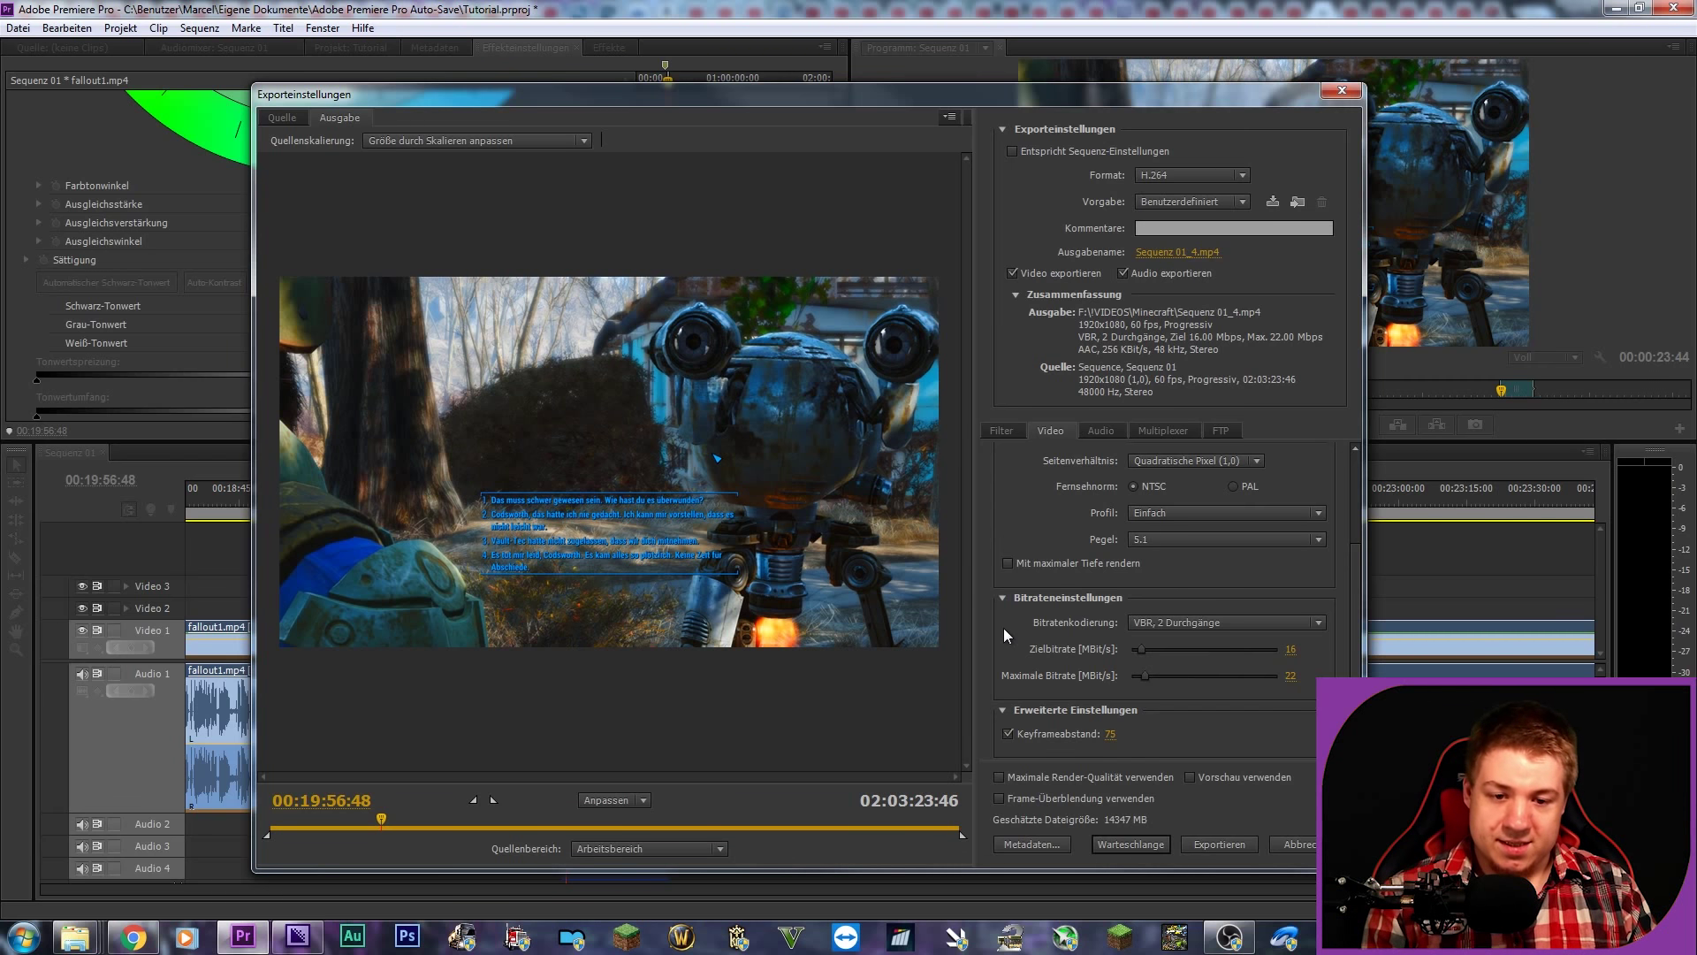
scroll(1051, 530, up, 3)
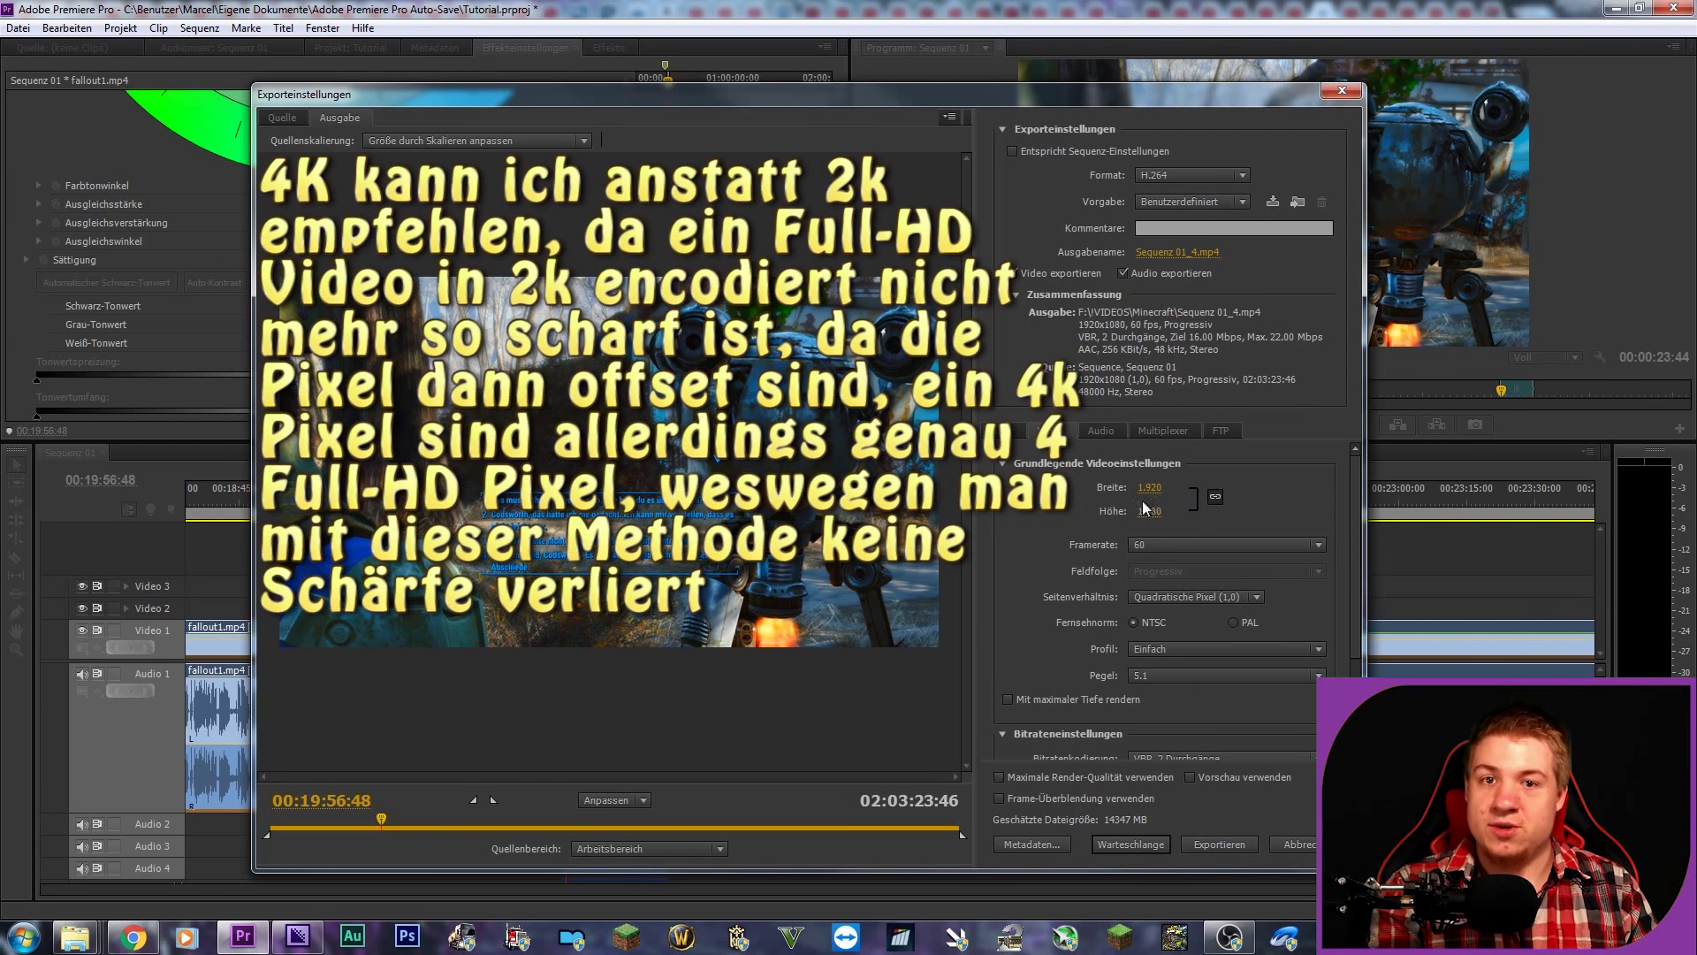
scroll(1036, 510, down, 3)
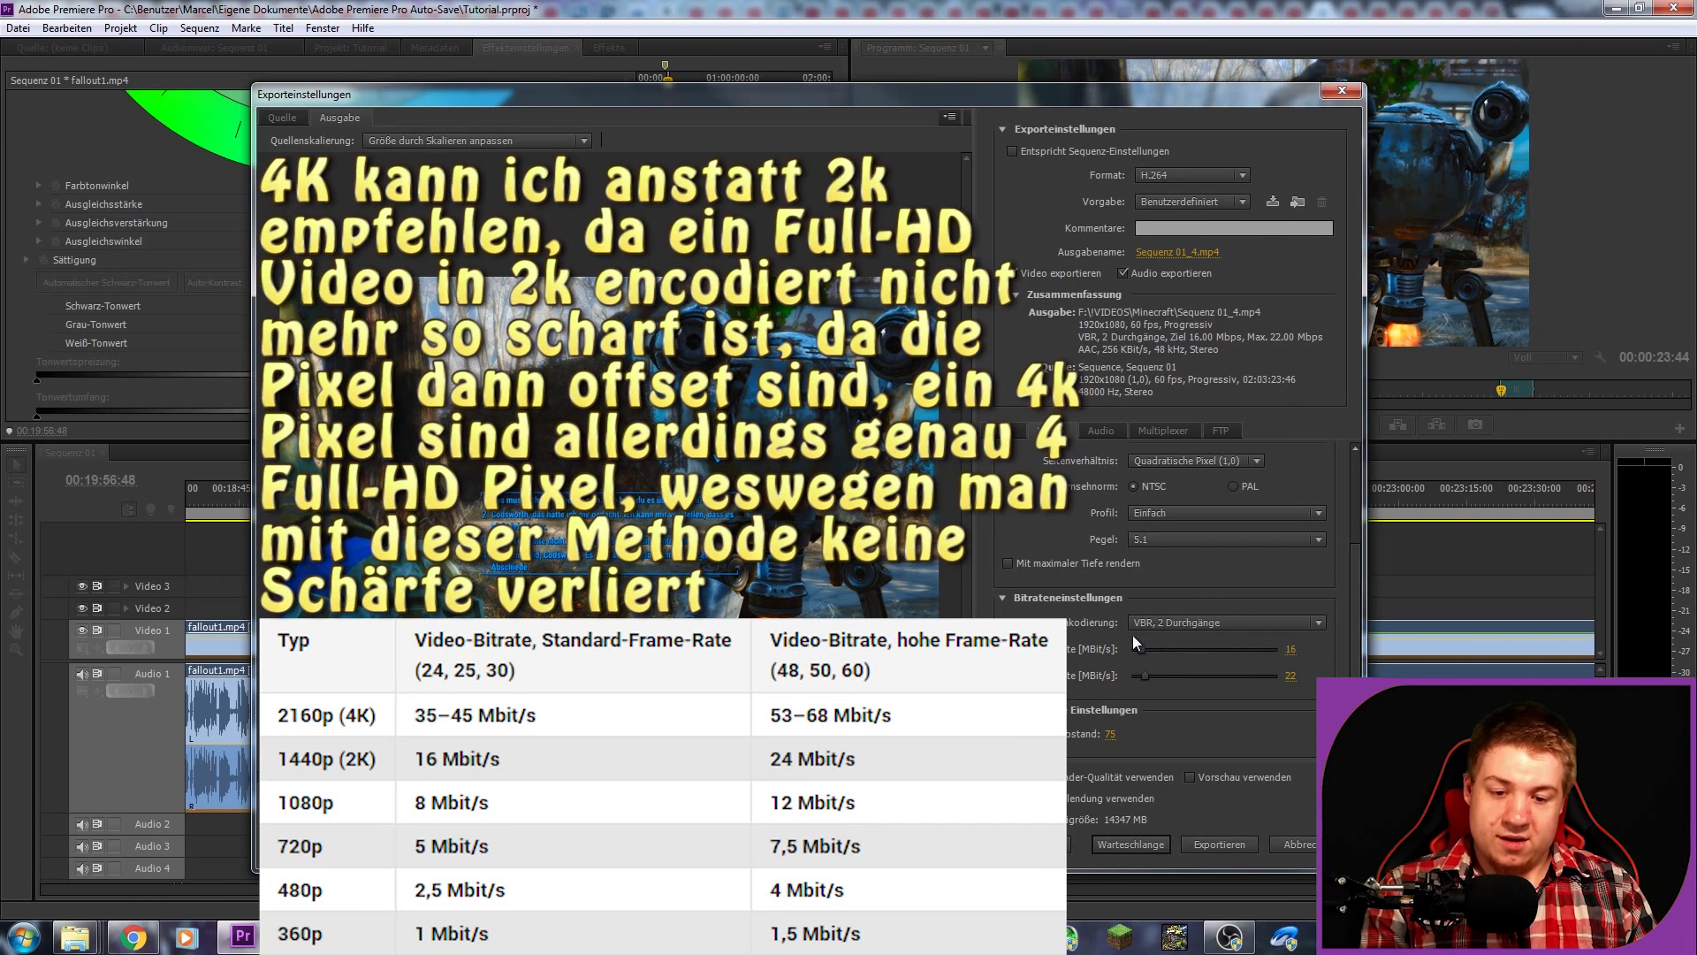
scroll(1074, 634, up, 3)
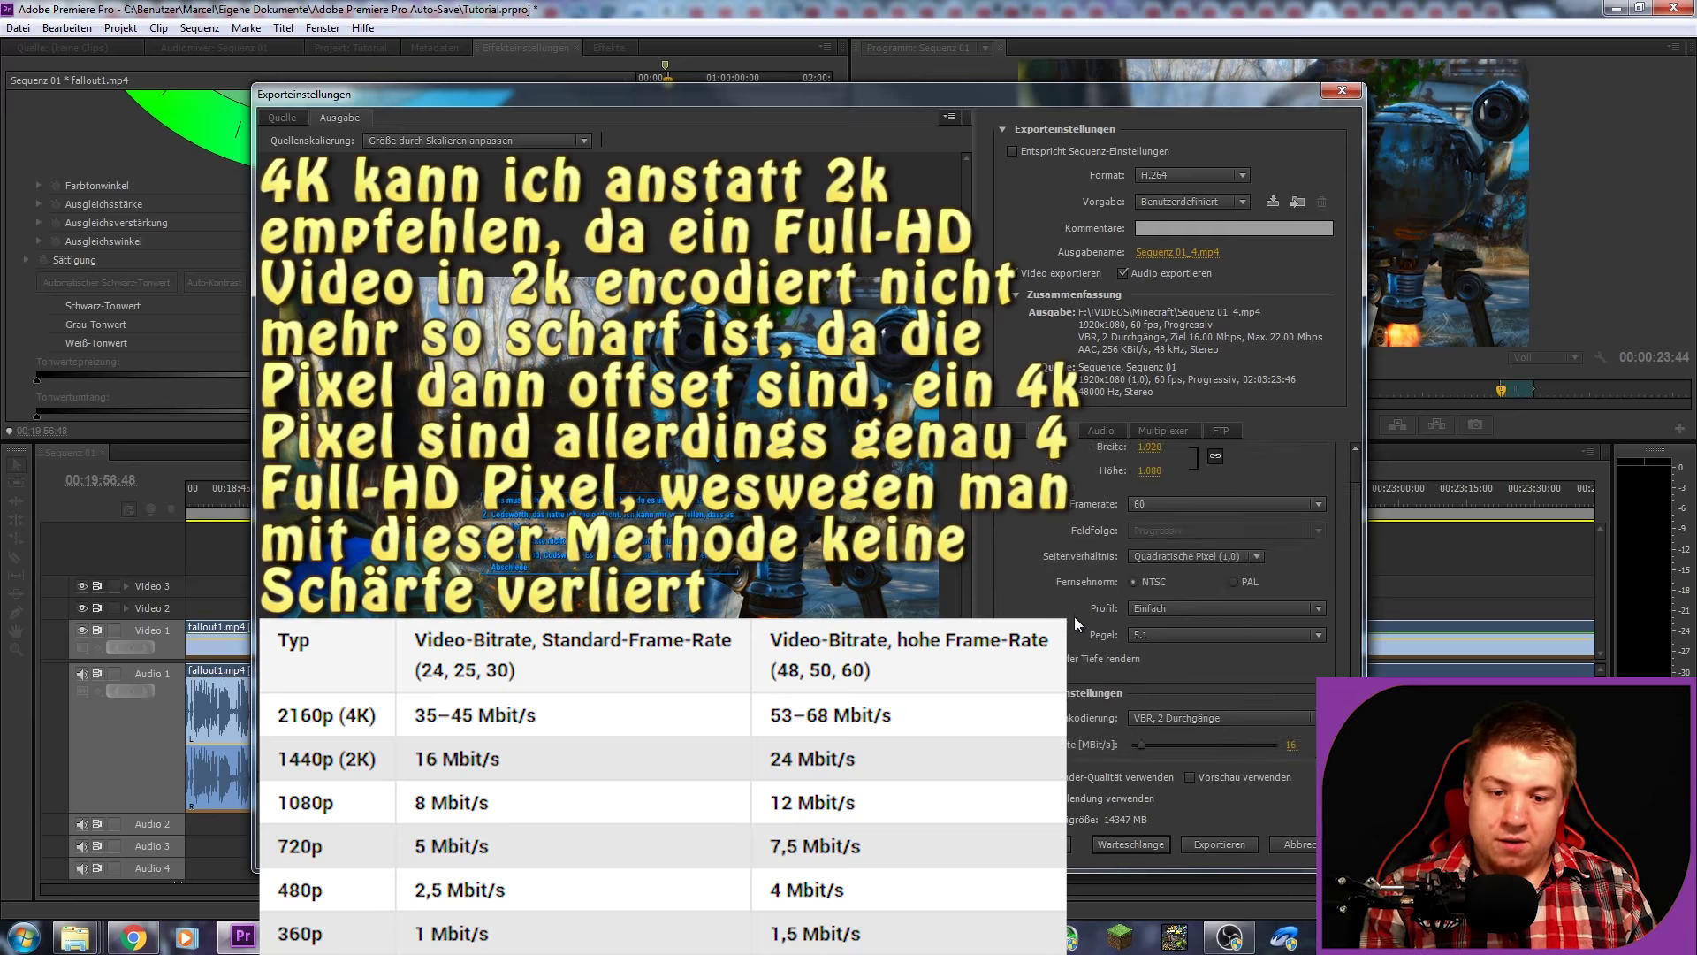
scroll(1026, 583, down, 3)
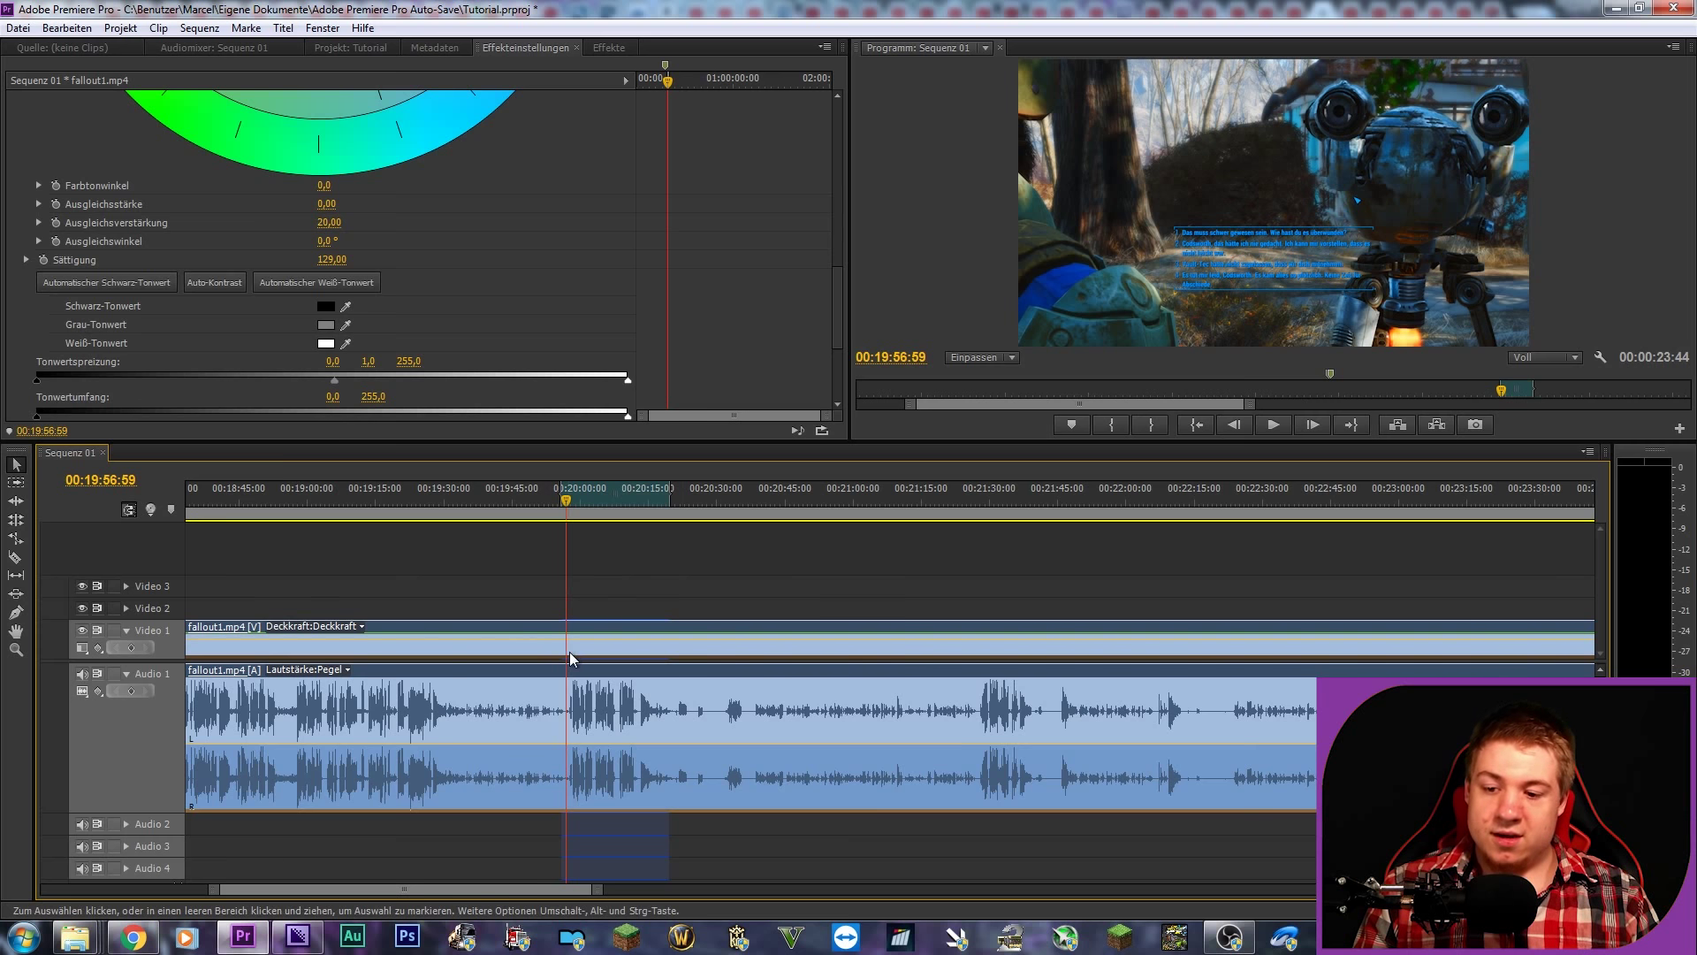
Step: Zoom the timeline out and back in, then move the playhead to 00:17:50:47
key(minus)
key(equal)
key(equal)
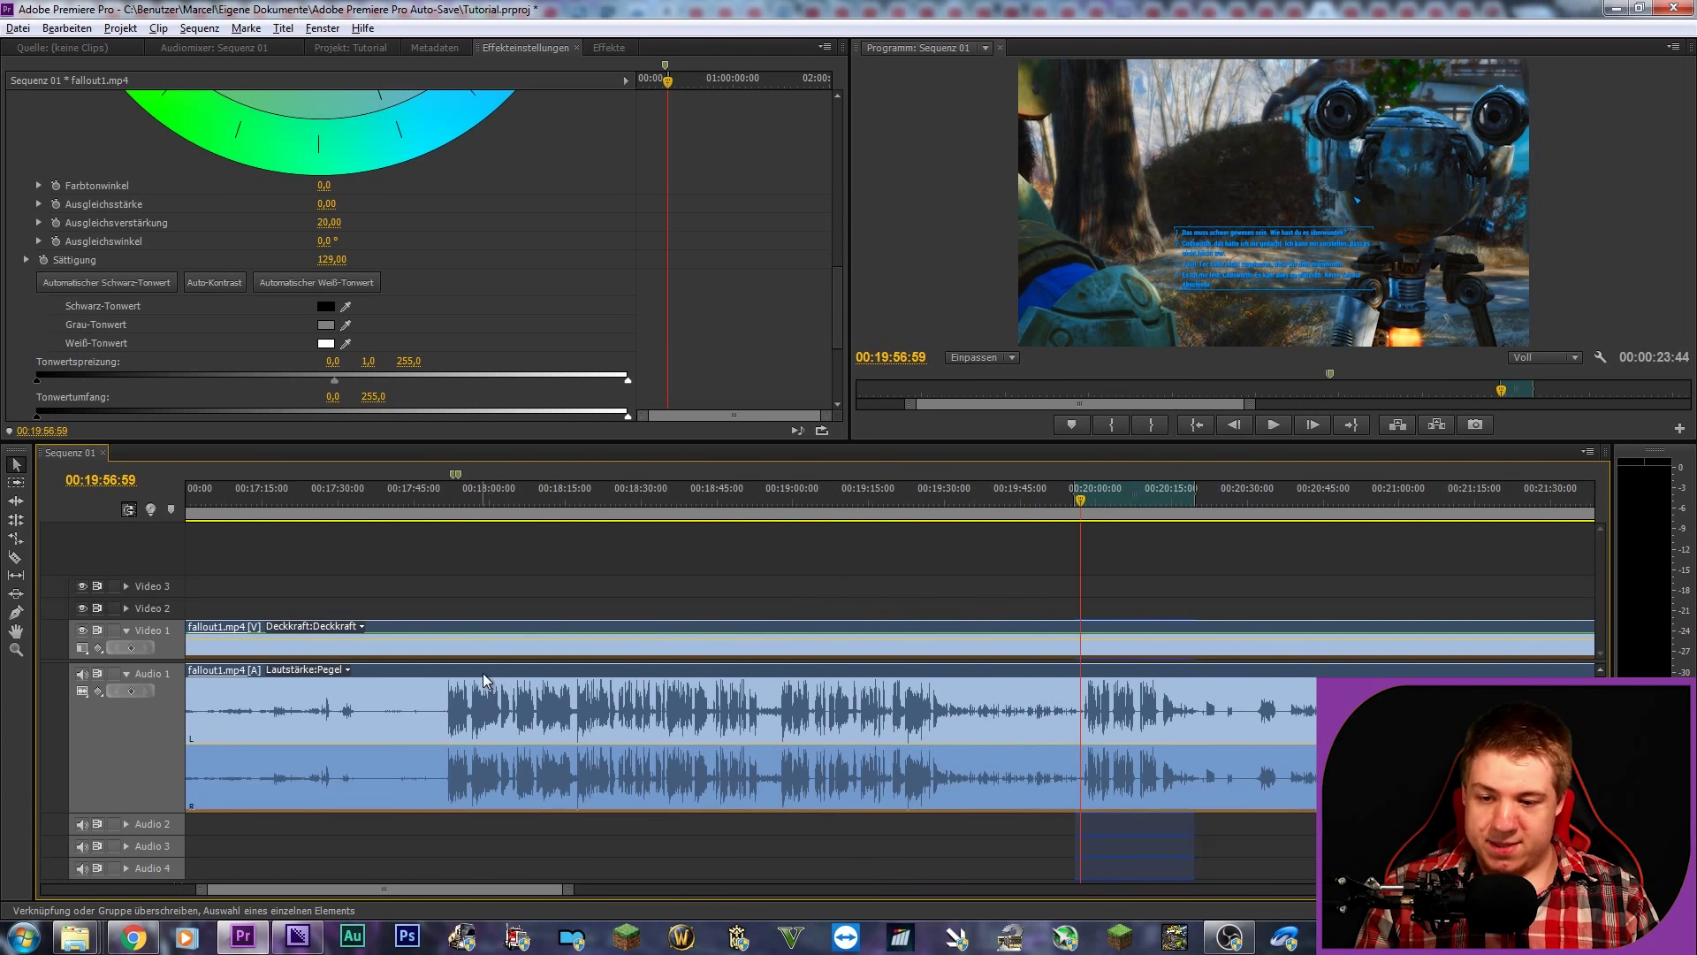
click(425, 511)
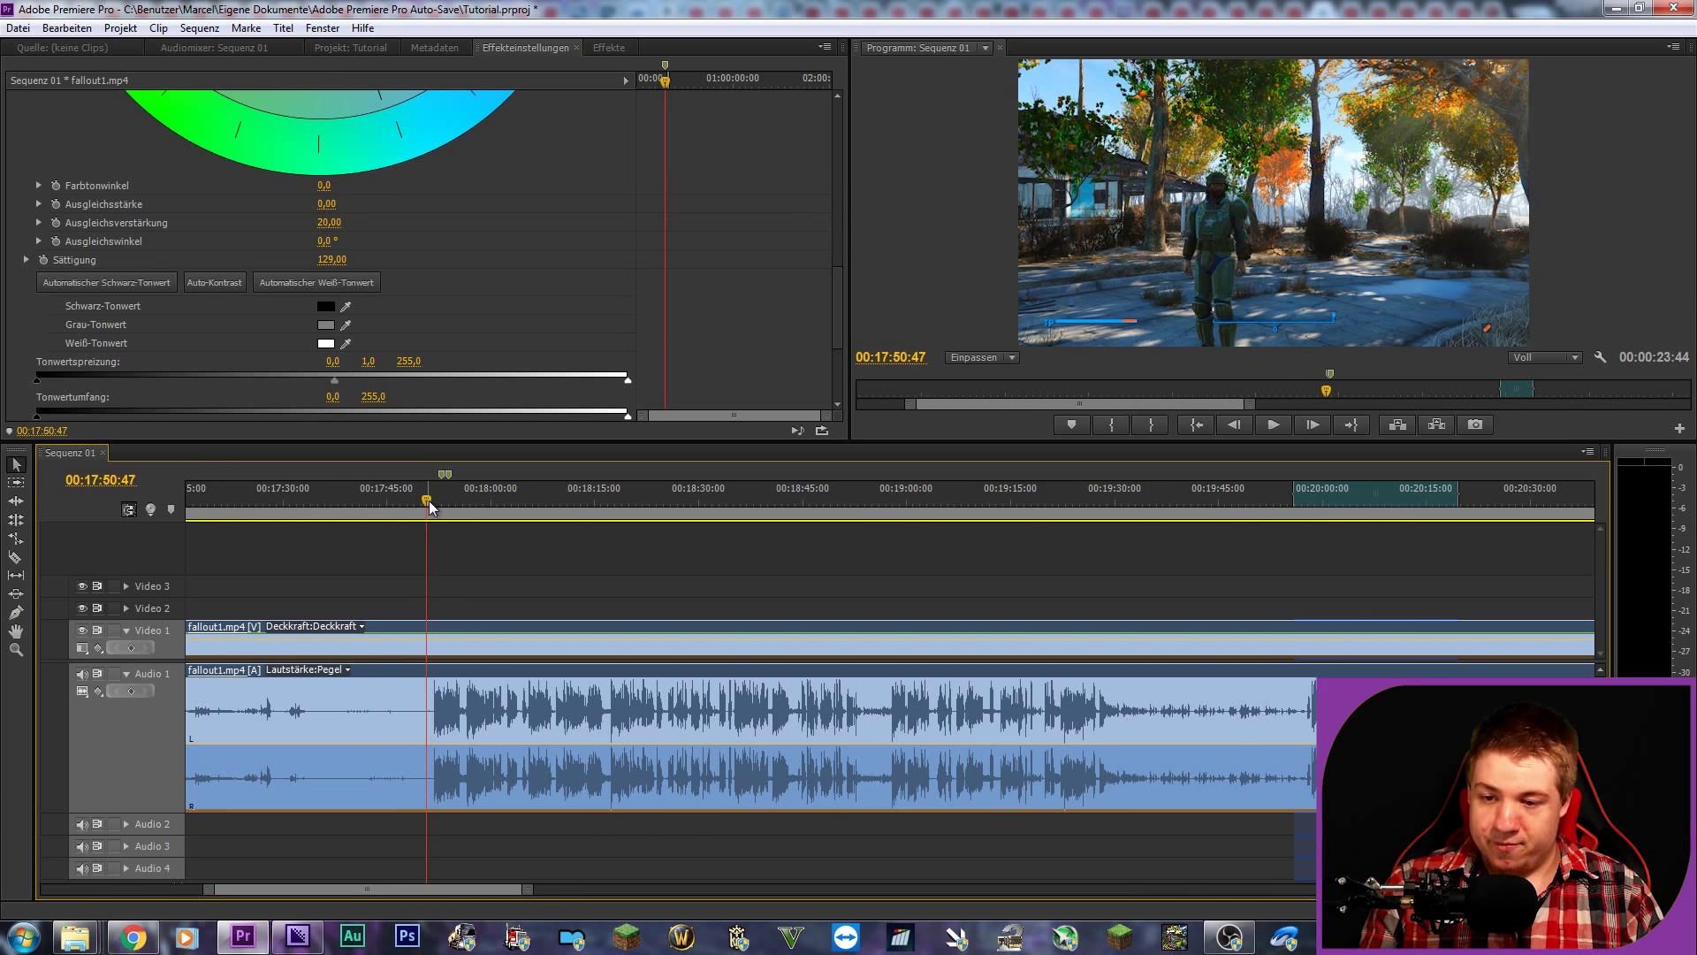
Step: Nudge the playhead to 00:17:51:18 and review the colour correction settings in Effect Controls
drag(427, 510, 430, 510)
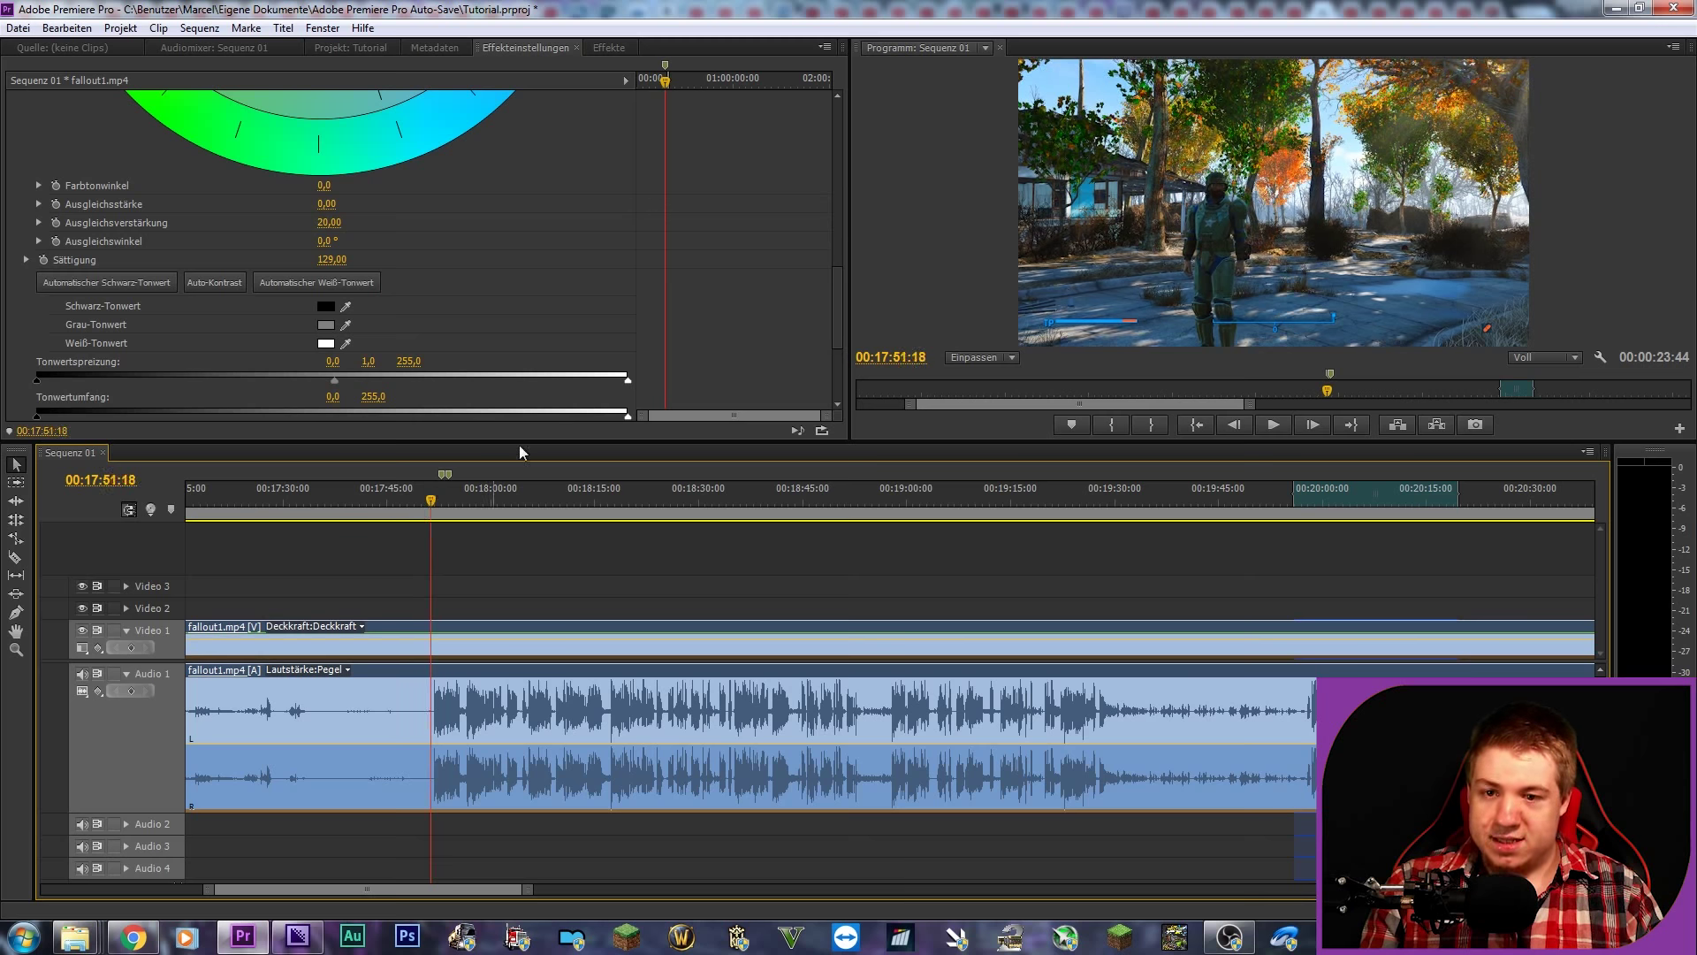
scroll(591, 292, up, 2)
scroll(580, 309, up, 1)
scroll(579, 305, up, 1)
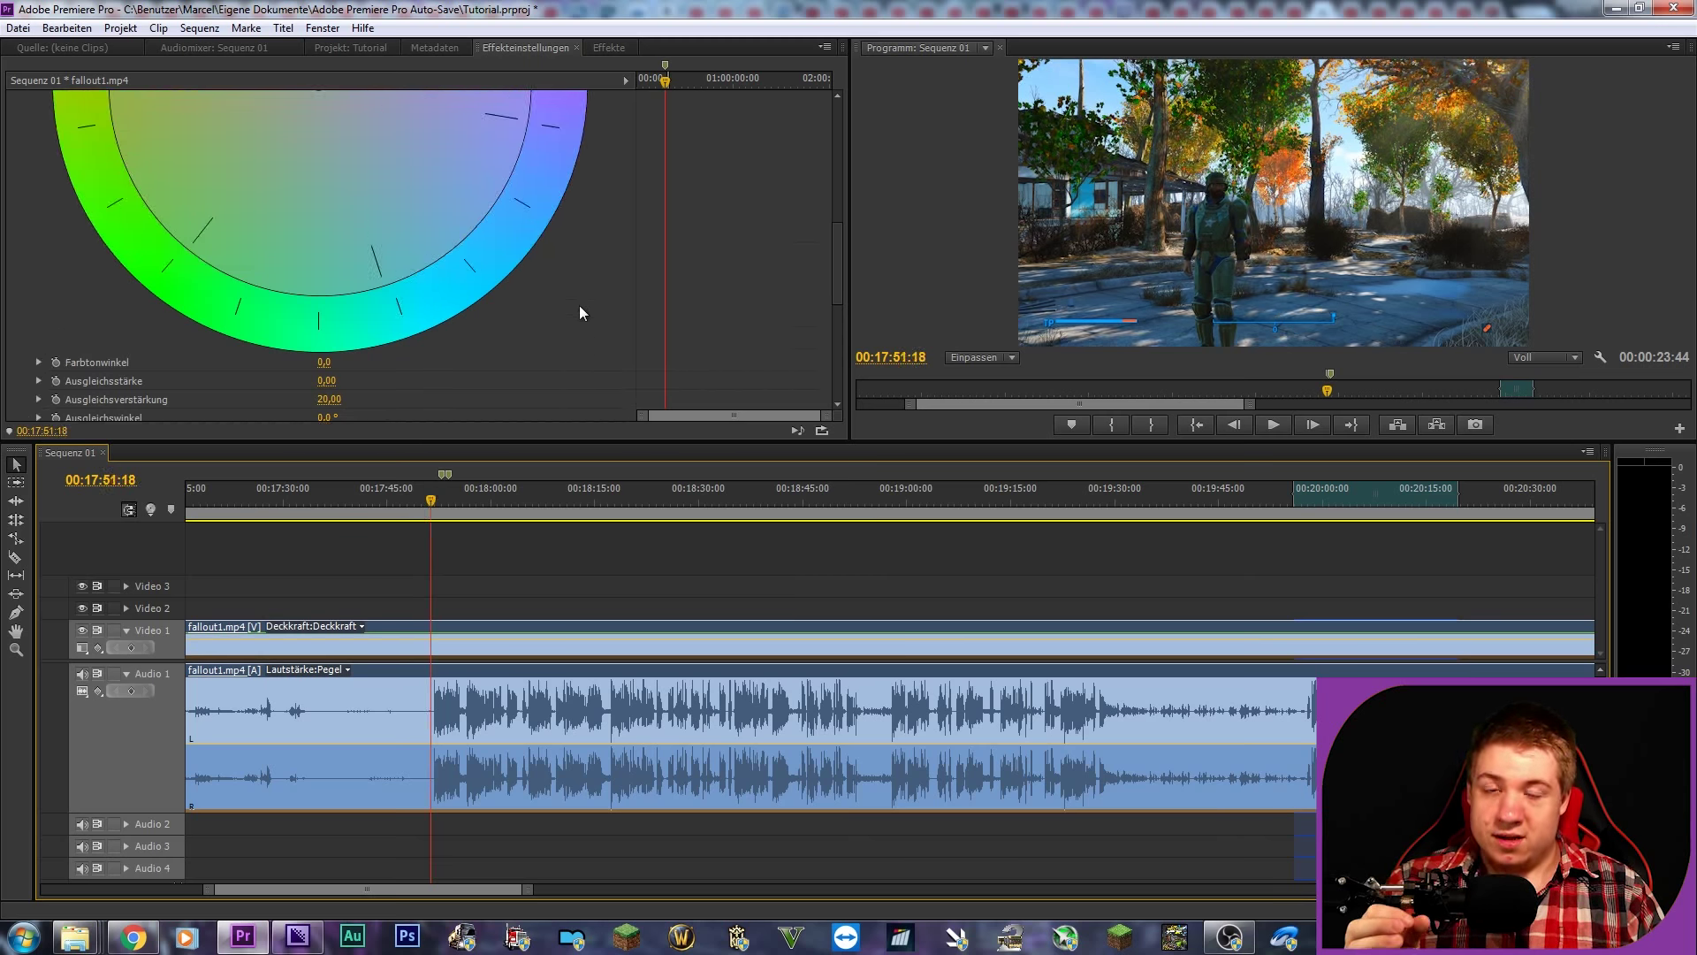
scroll(551, 312, up, 2)
scroll(561, 303, up, 2)
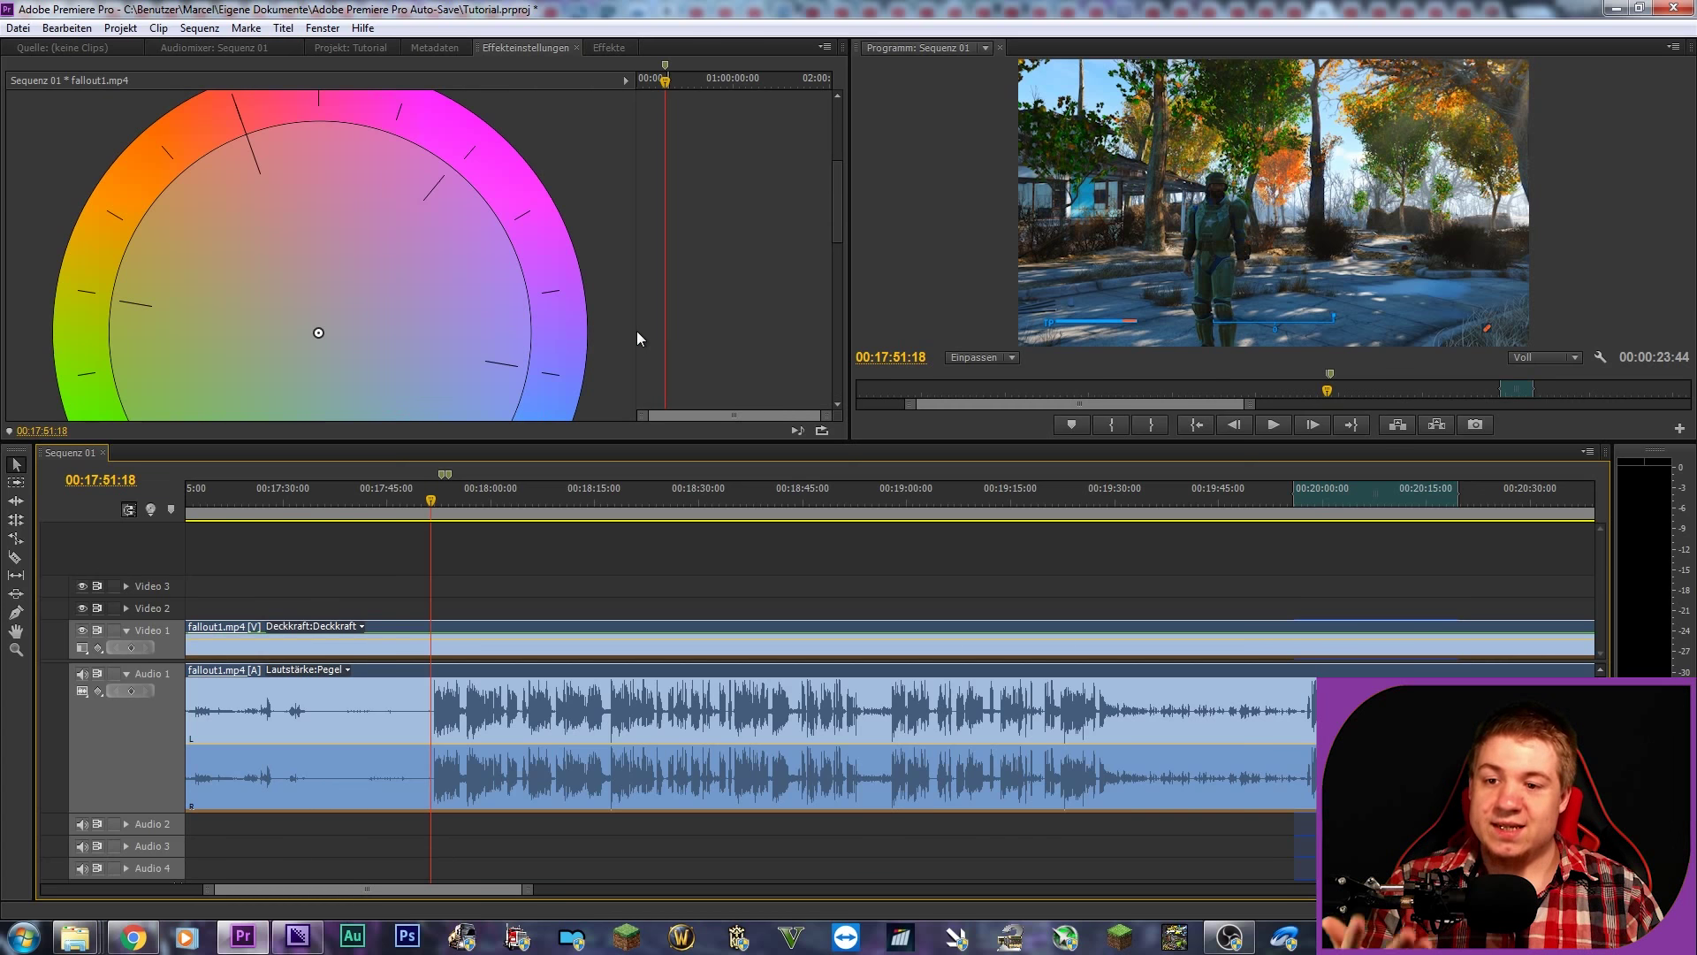
scroll(636, 330, up, 3)
scroll(617, 305, up, 2)
scroll(591, 285, down, 3)
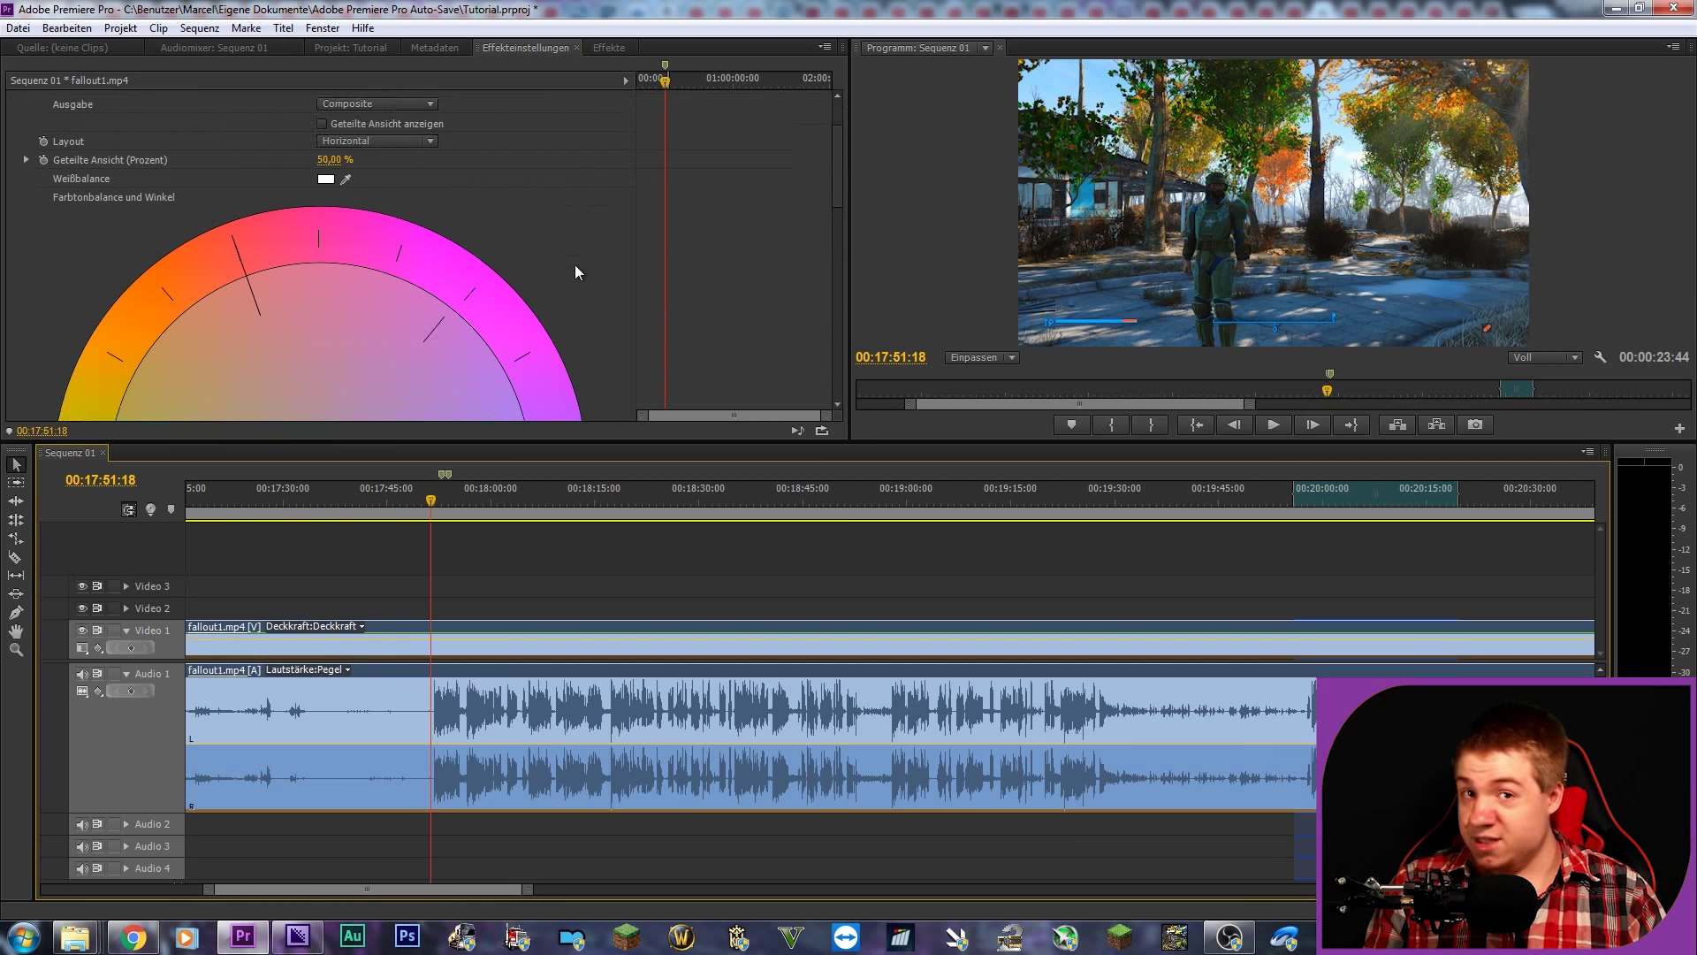
scroll(579, 265, down, 2)
scroll(590, 274, down, 2)
scroll(599, 269, down, 2)
scroll(597, 261, down, 2)
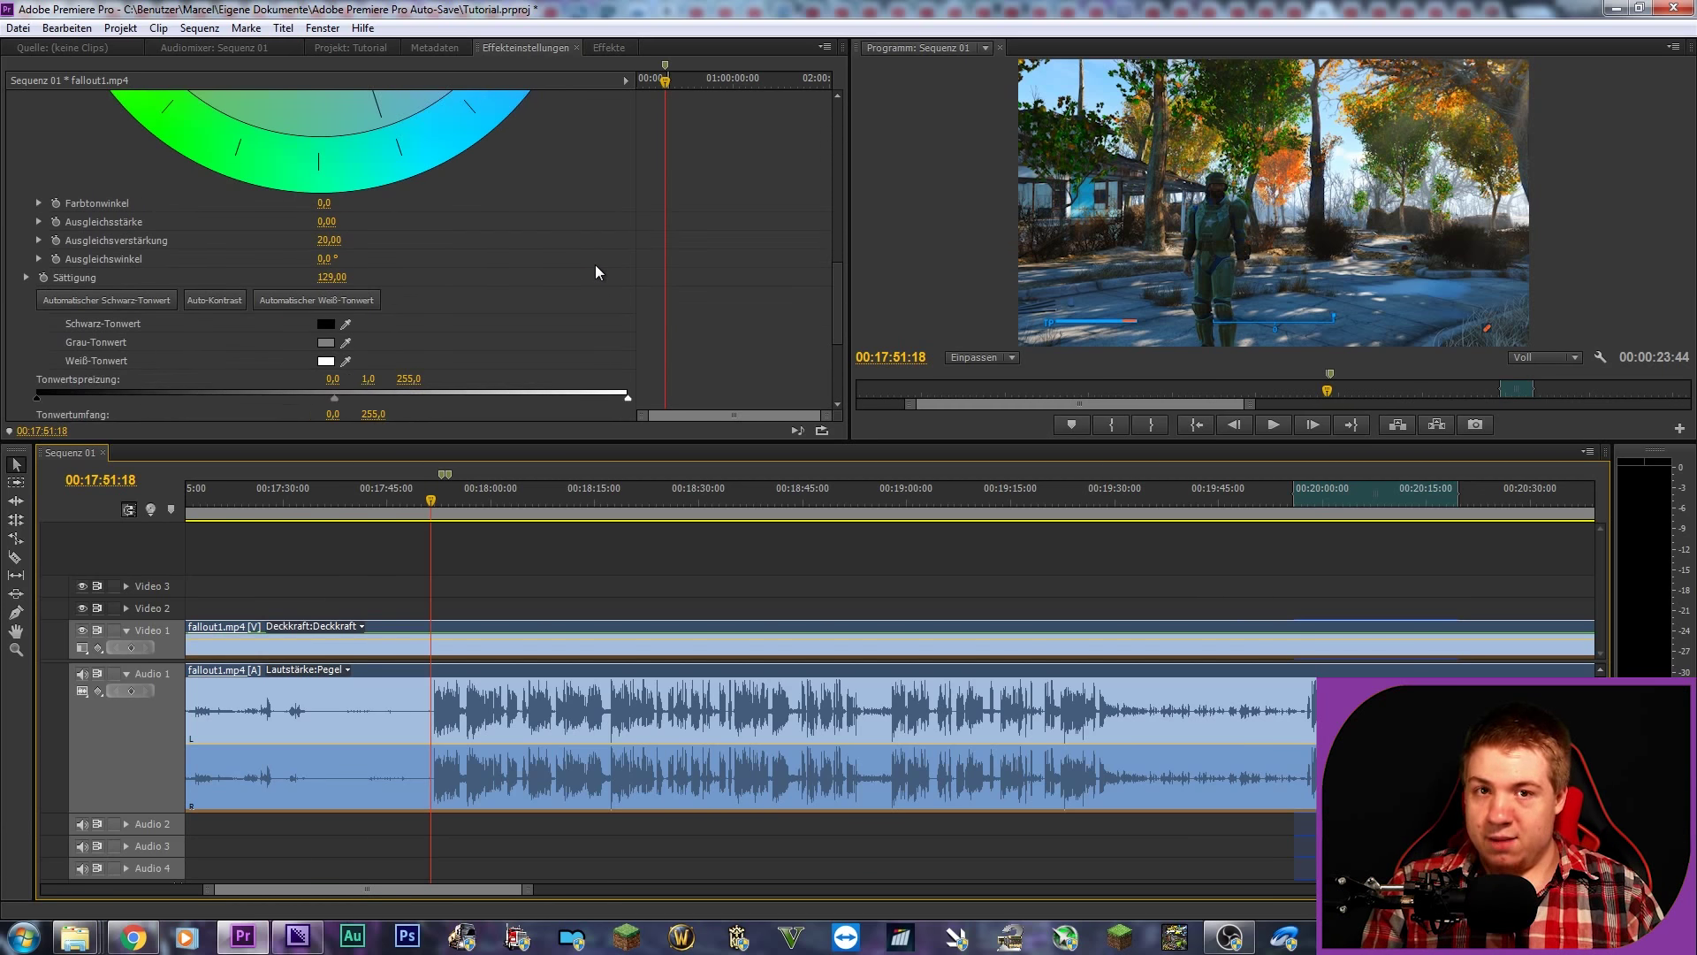
scroll(591, 259, down, 1)
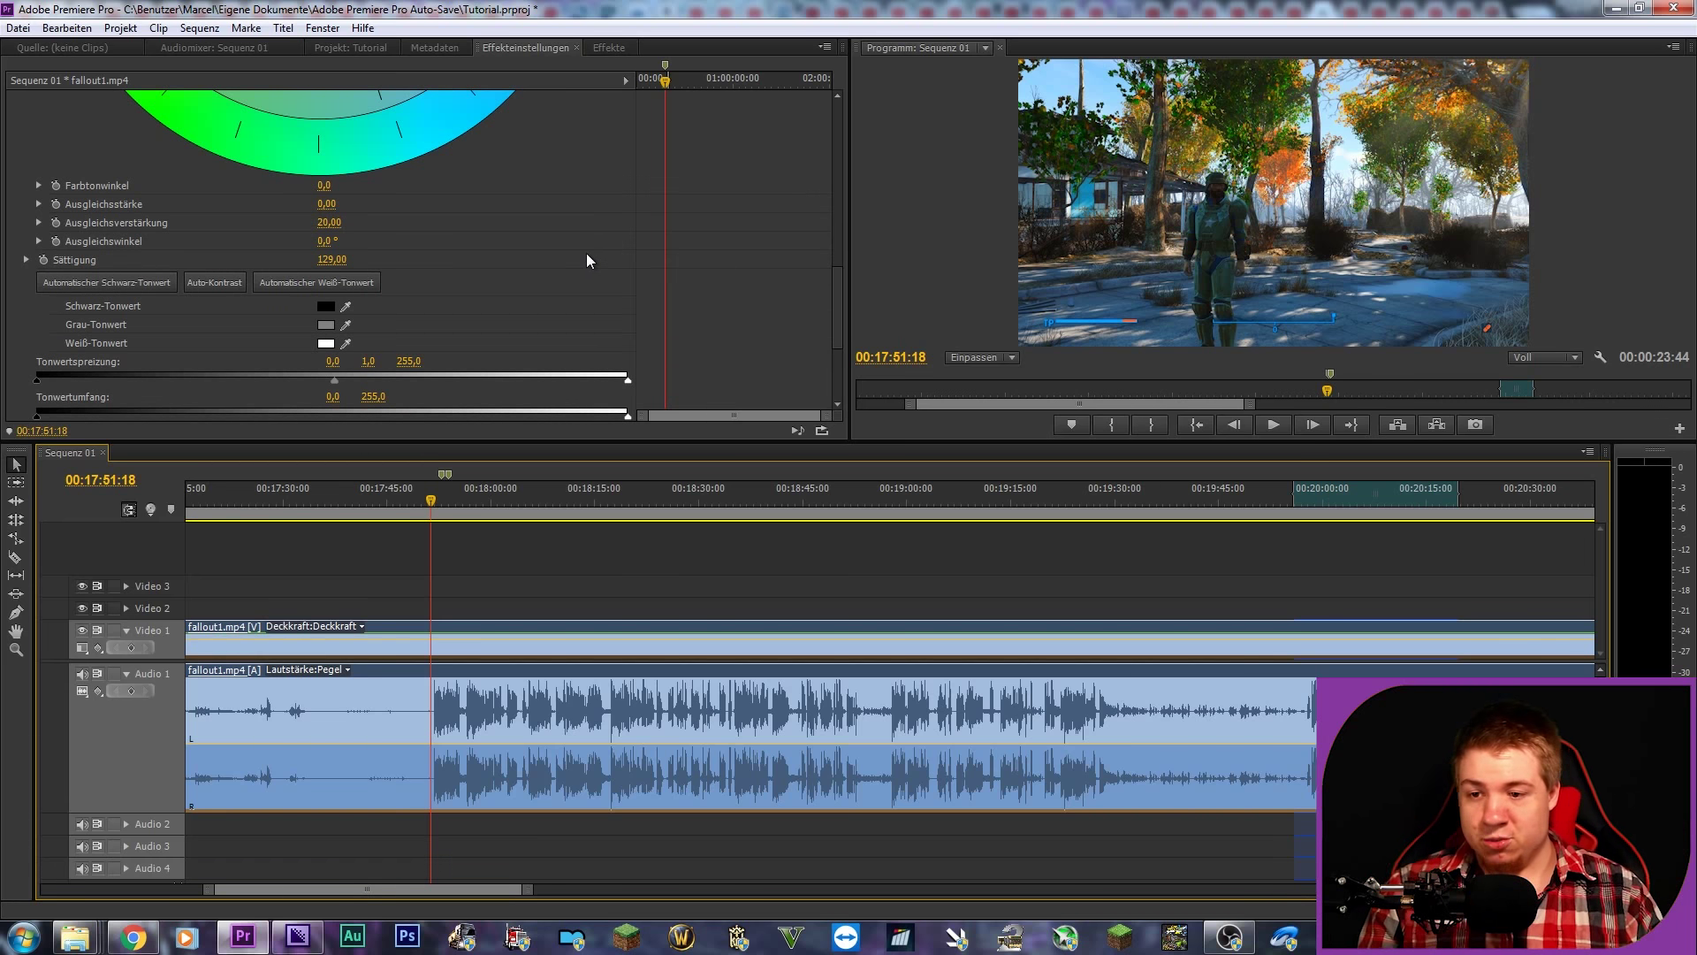
scroll(630, 268, down, 2)
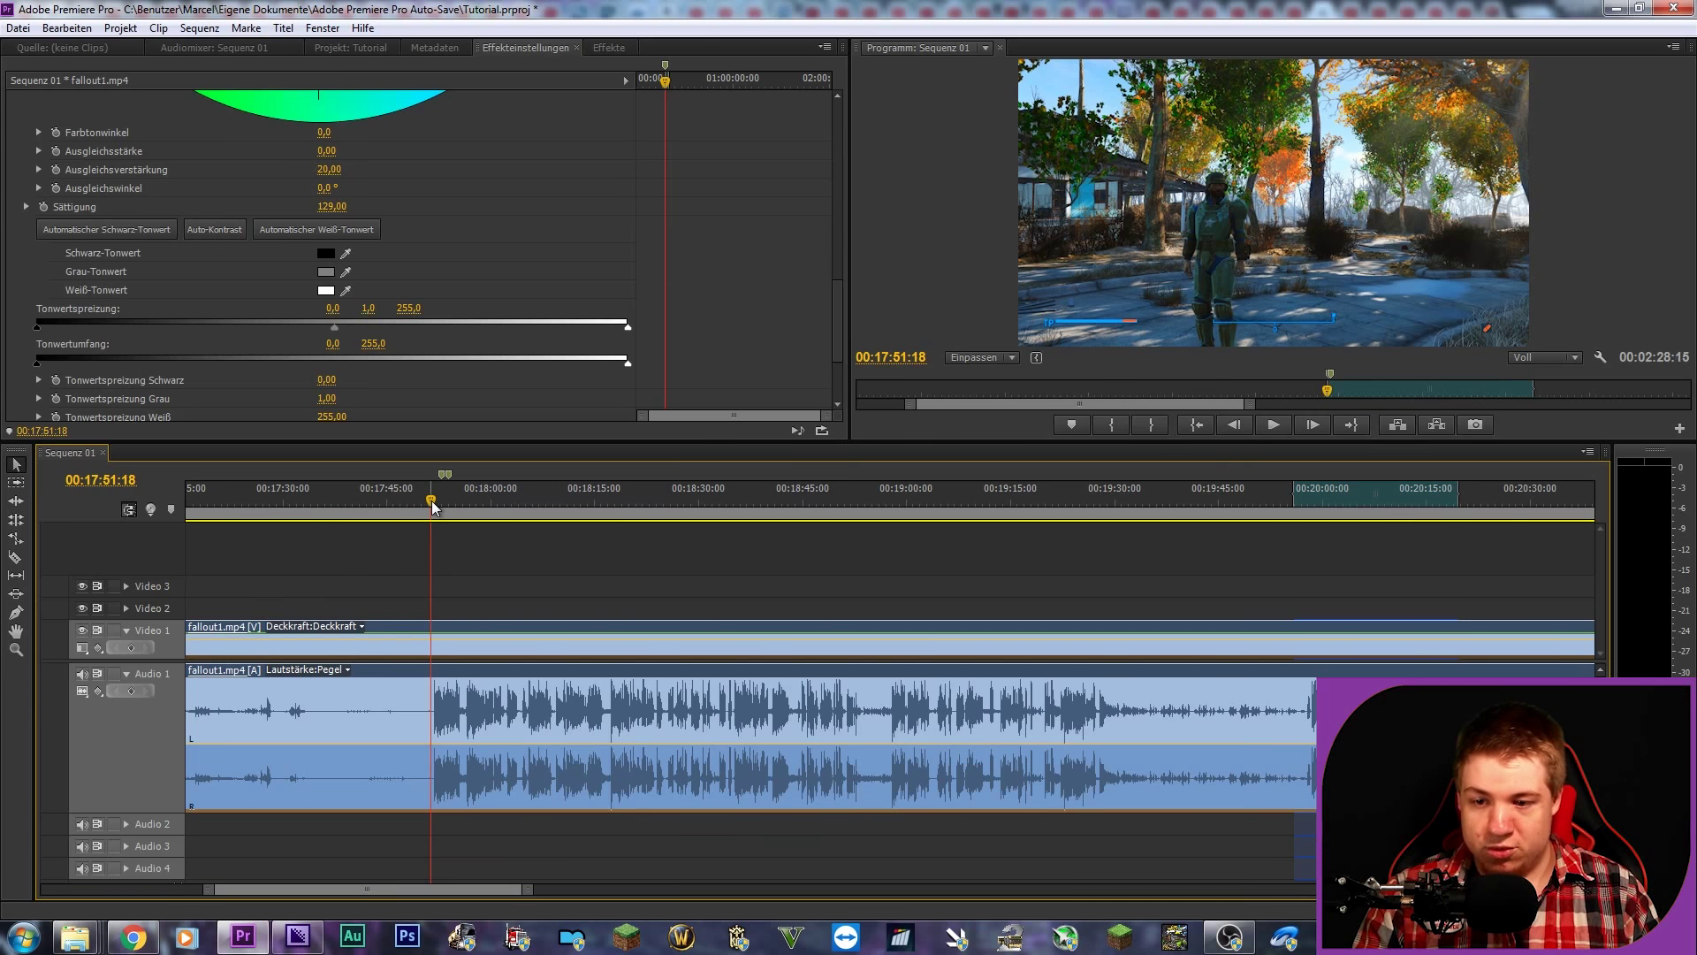
Step: Set the In point at 00:17:51:18 and the Out point at 00:19:34:35
key(i)
drag(452, 506, 1148, 491)
key(o)
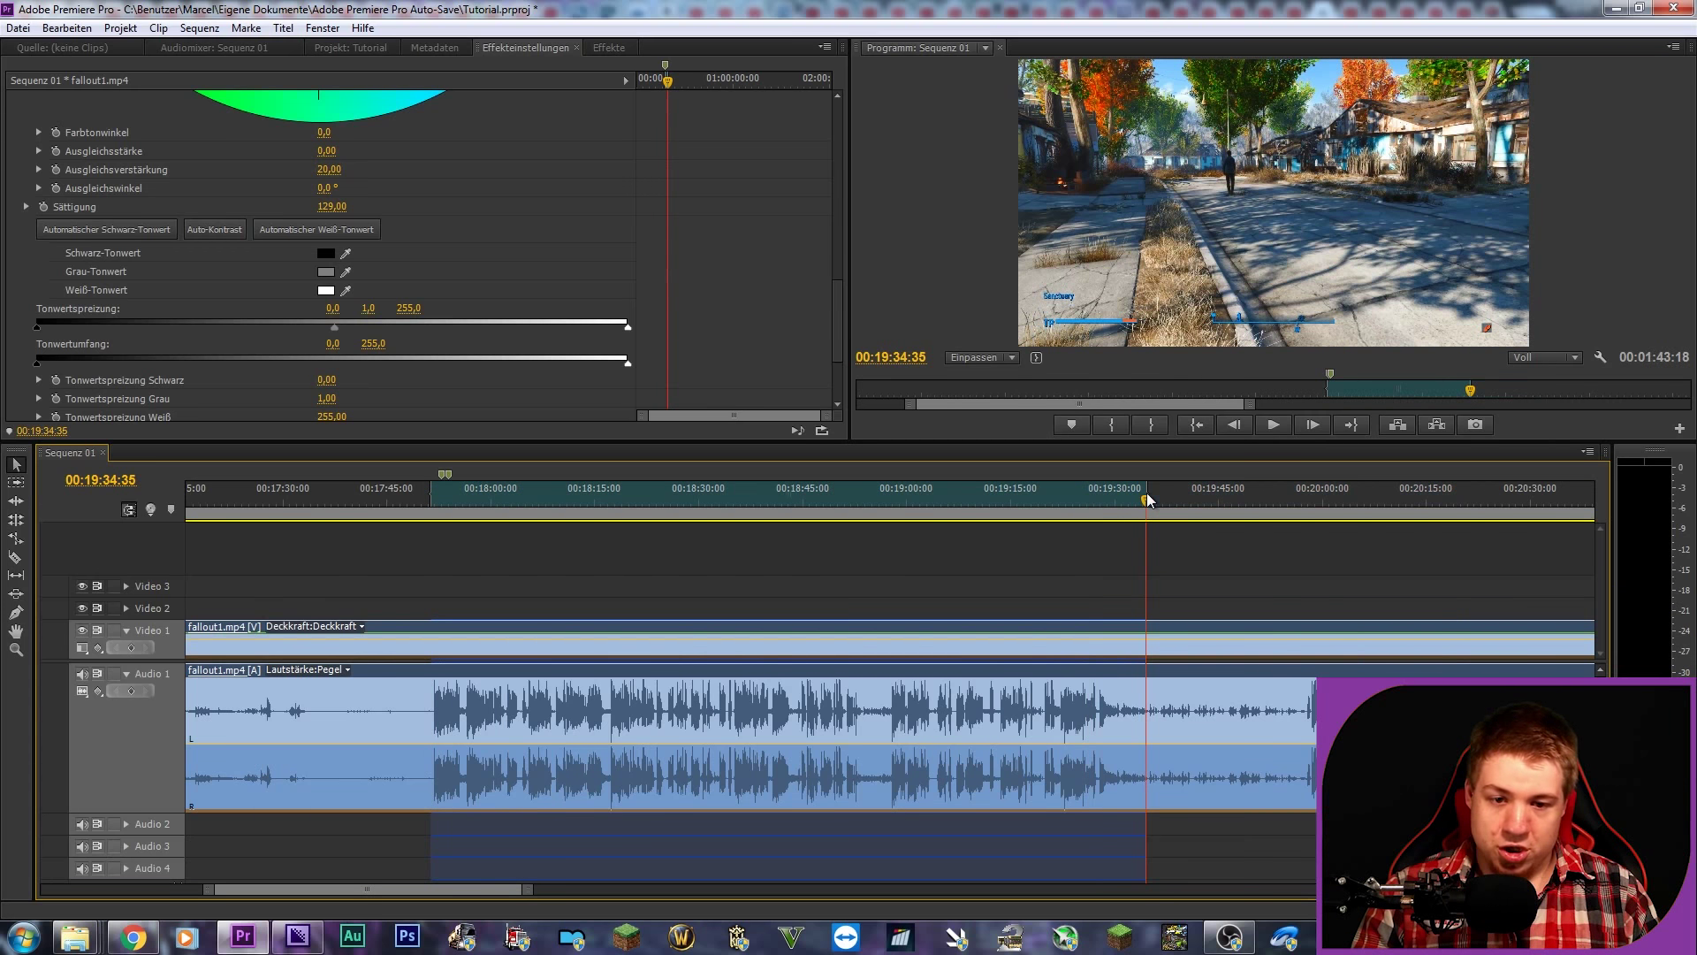
Step: Set the export Quellenbereich to Sequenz In/Out, then cancel the Export Settings dialog
key(ctrl+m)
click(650, 848)
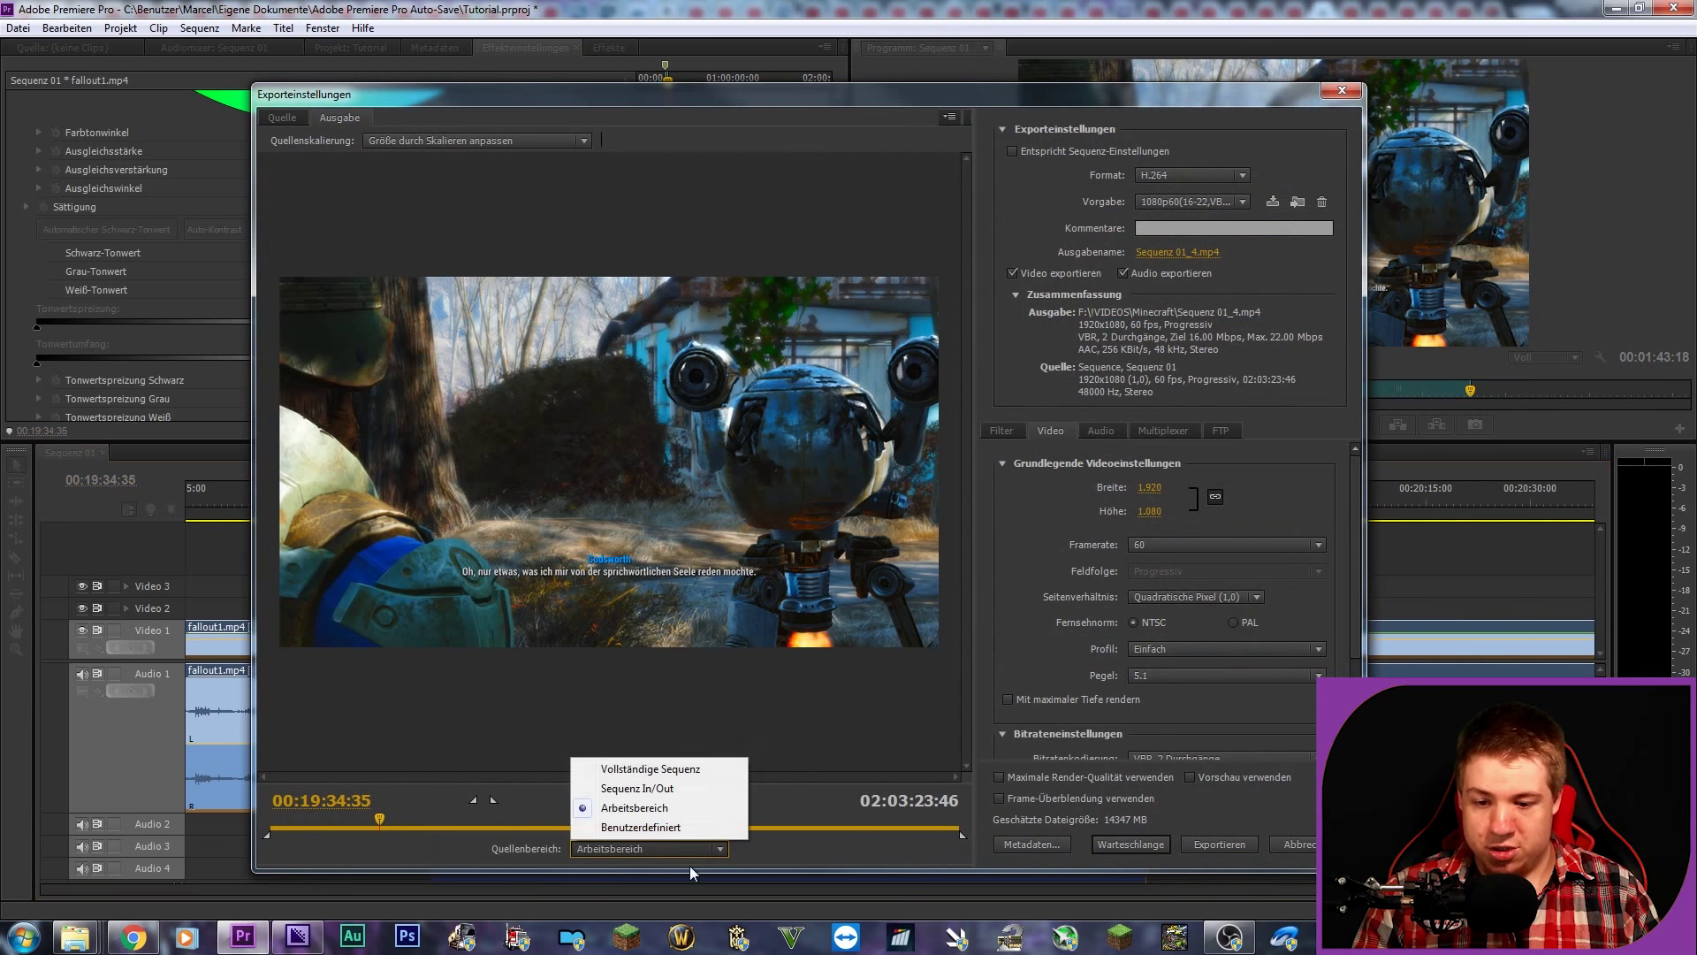
click(637, 793)
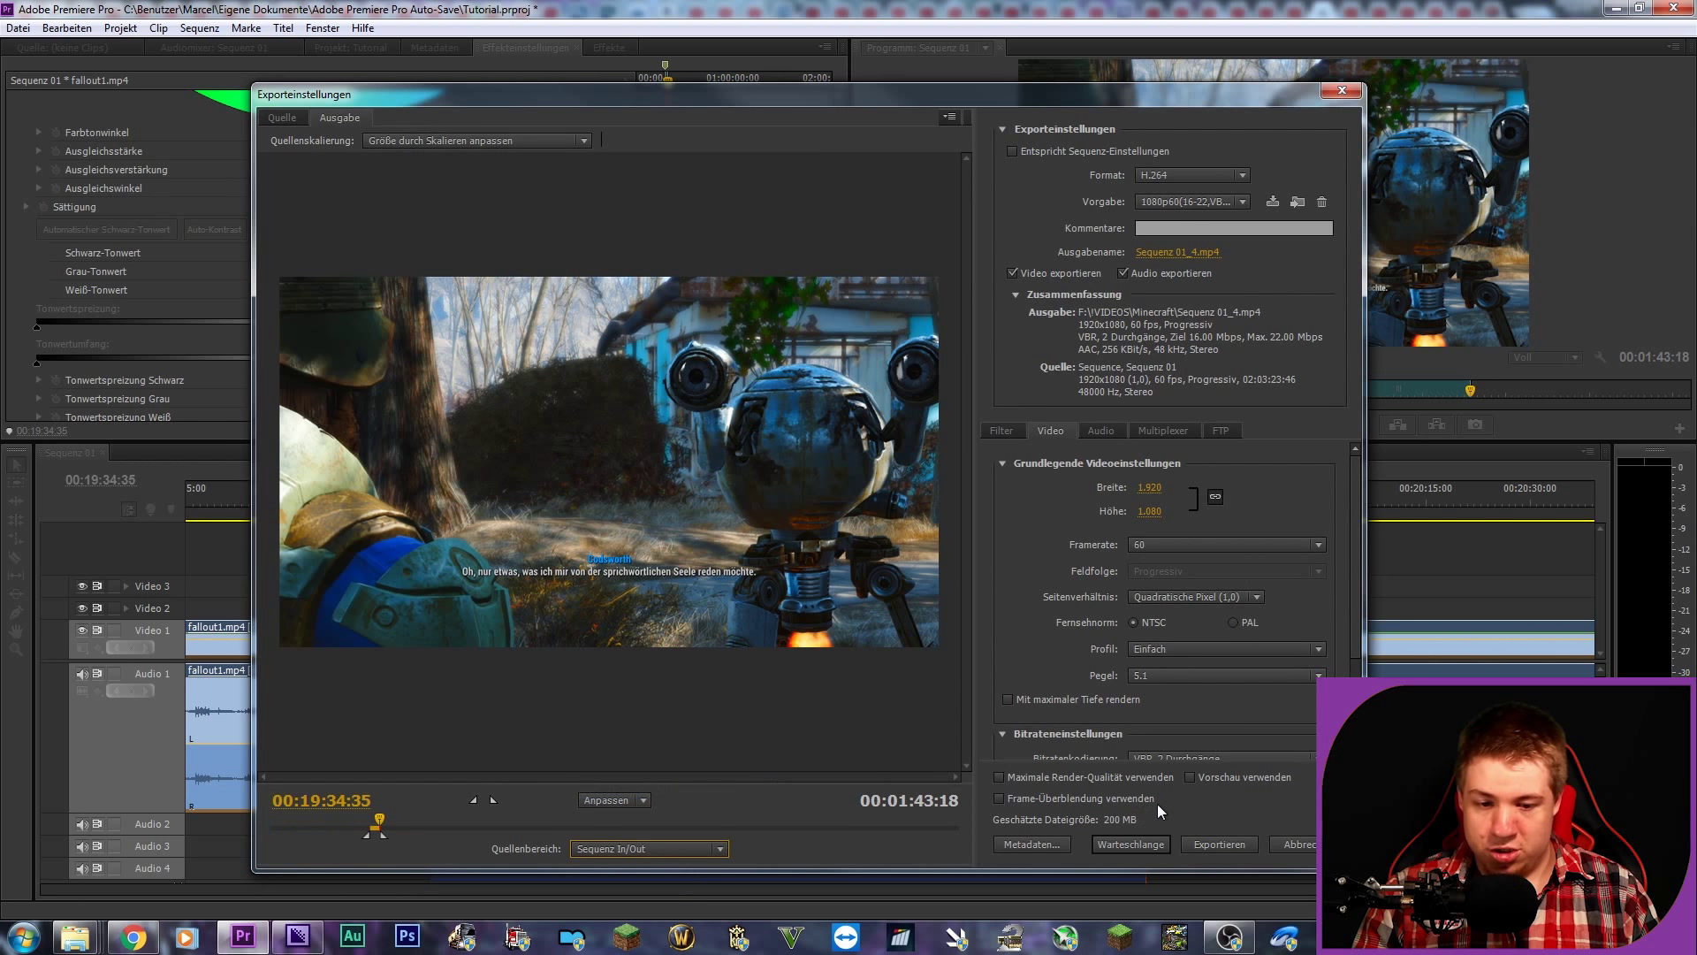
click(1307, 841)
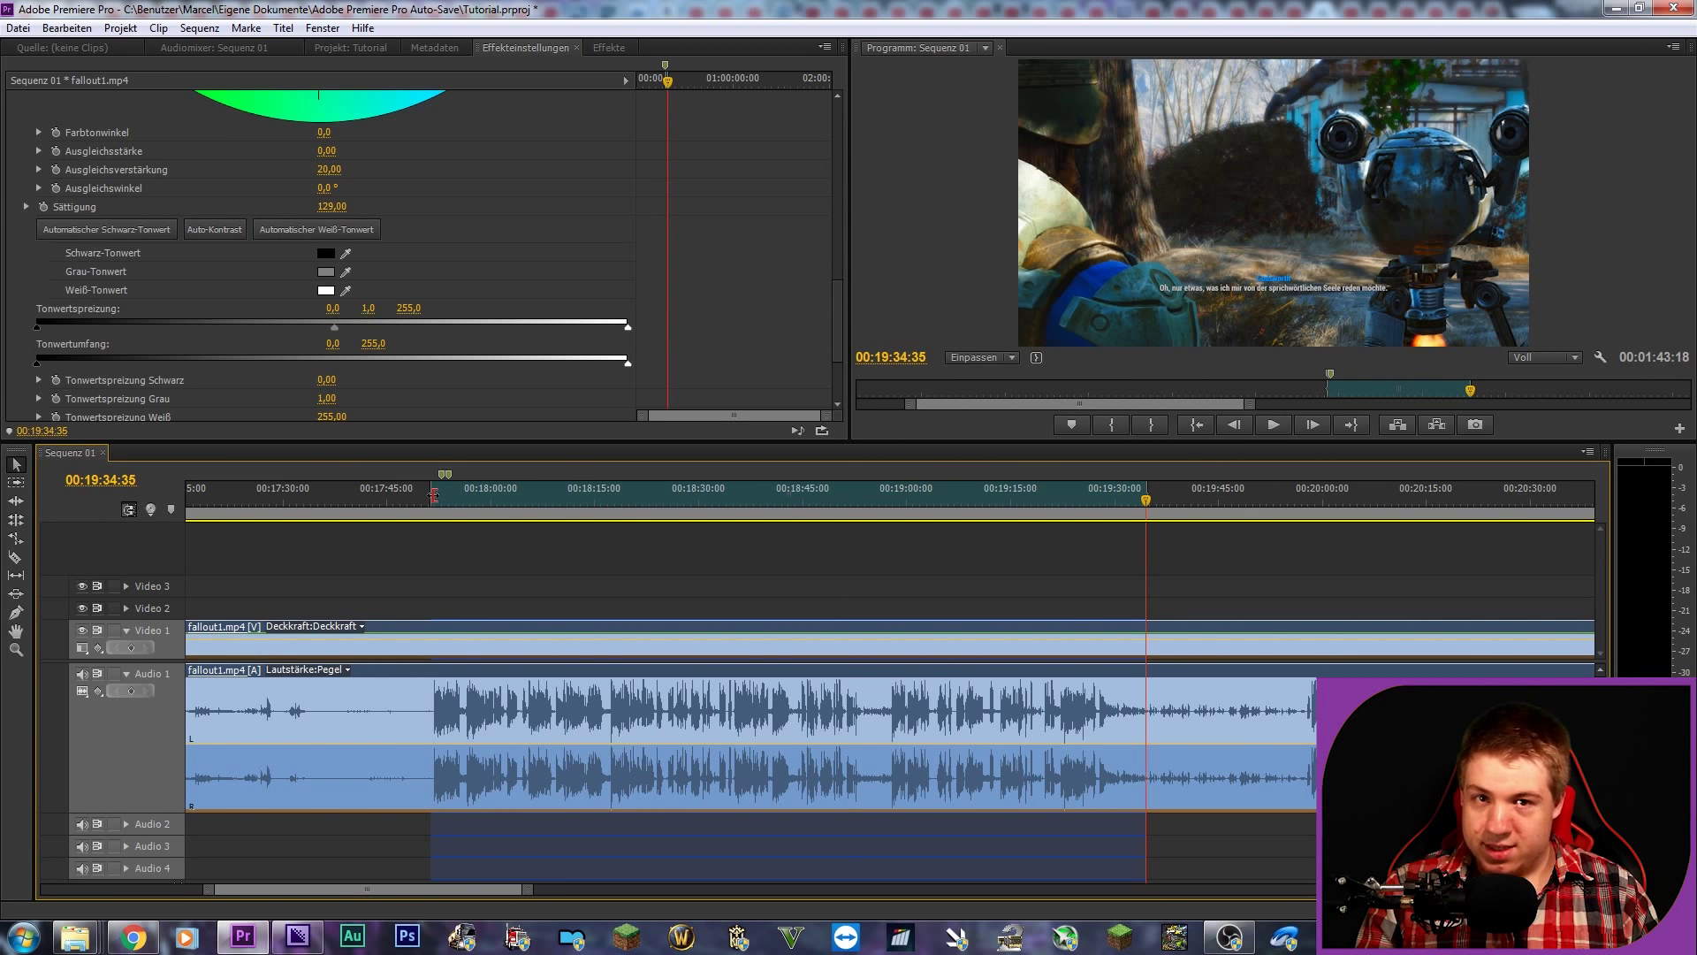
Step: Split fallout1.mp4 at two points after 00:19:40 and delete the middle piece, leaving a gap
drag(434, 493, 442, 493)
click(1148, 501)
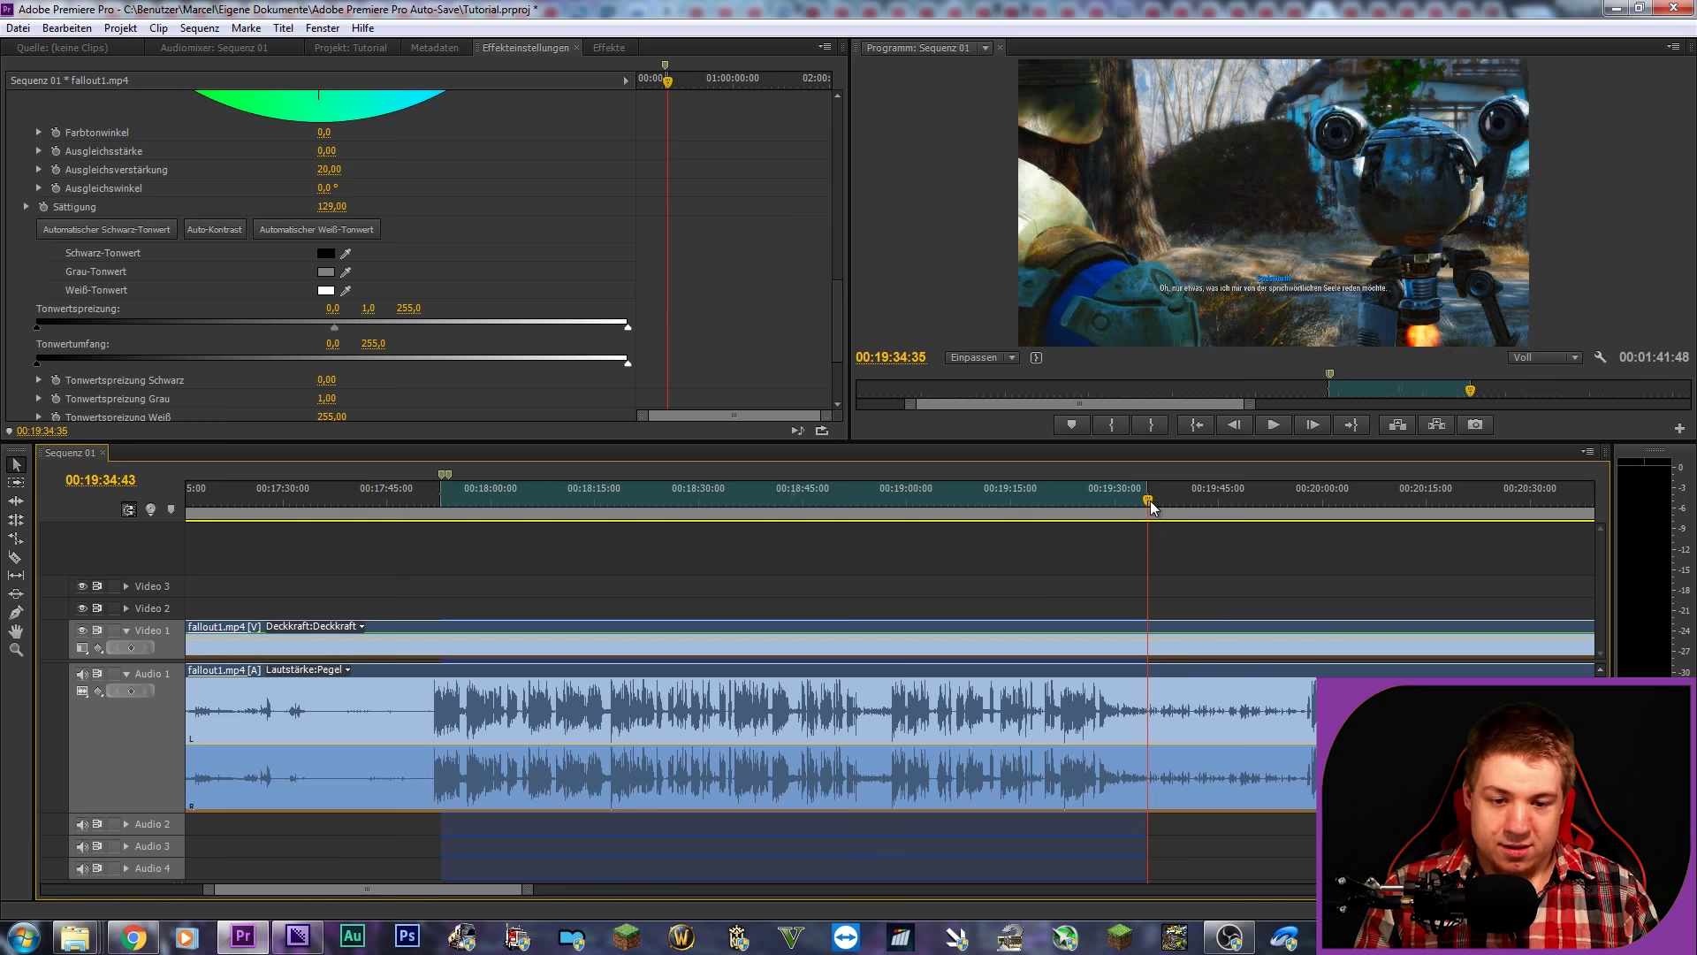
click(1190, 507)
key(ctrl+k)
click(1290, 506)
key(ctrl+k)
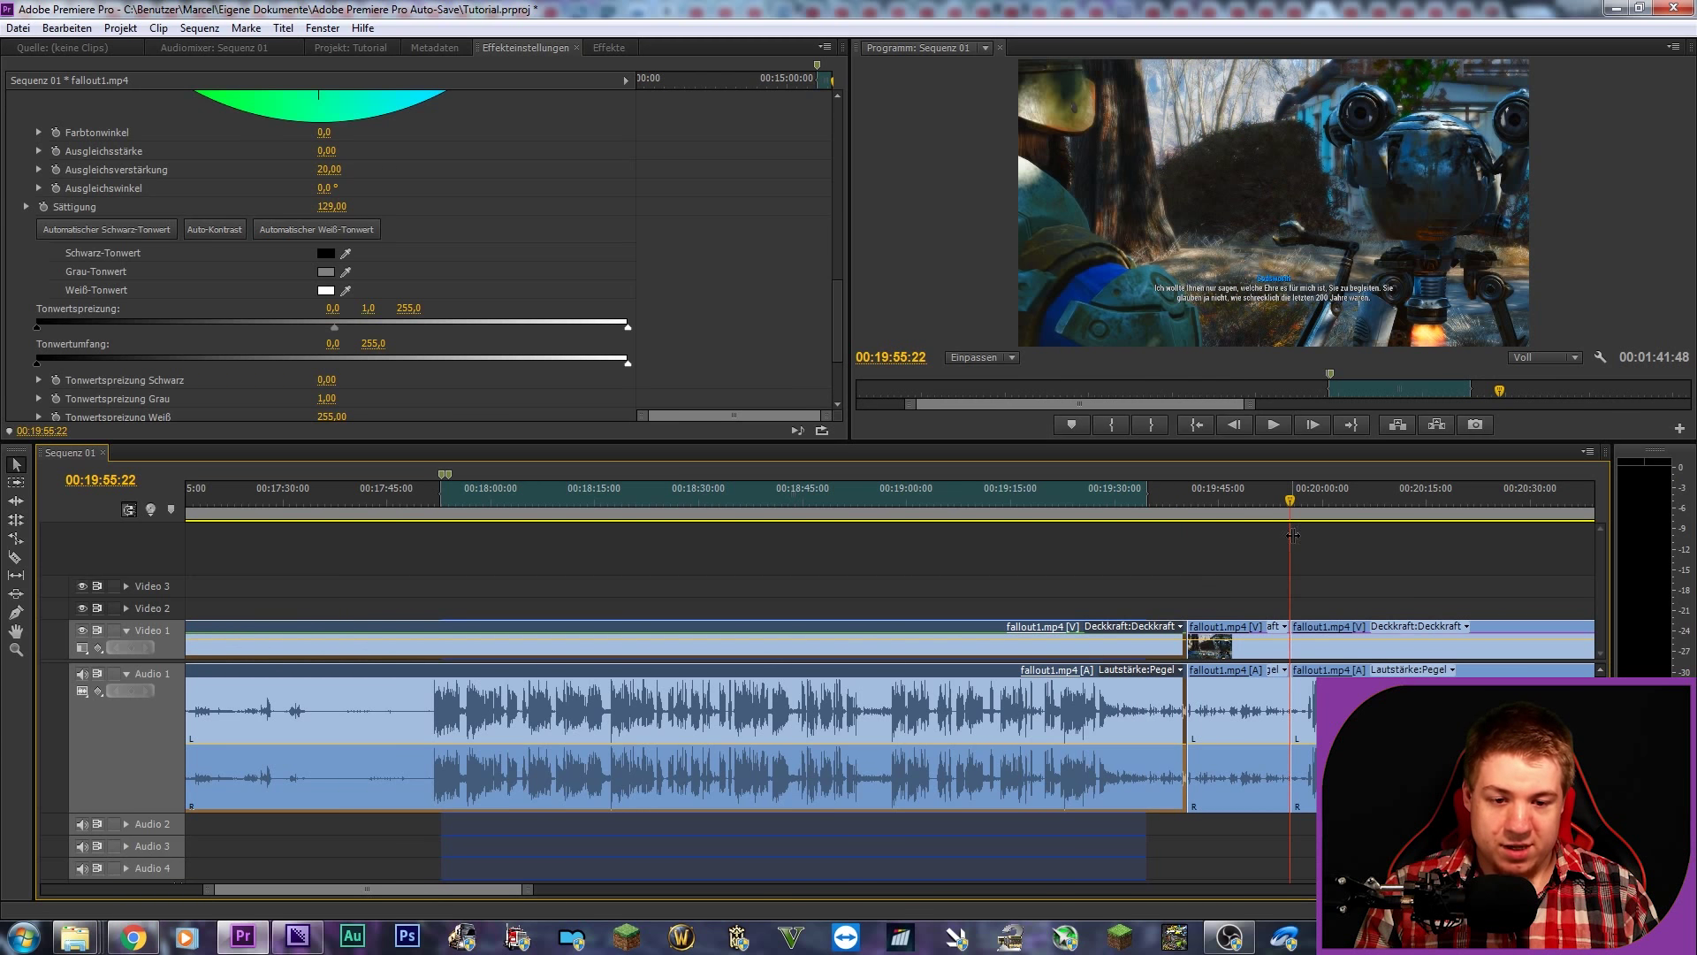
click(1233, 645)
key(Delete)
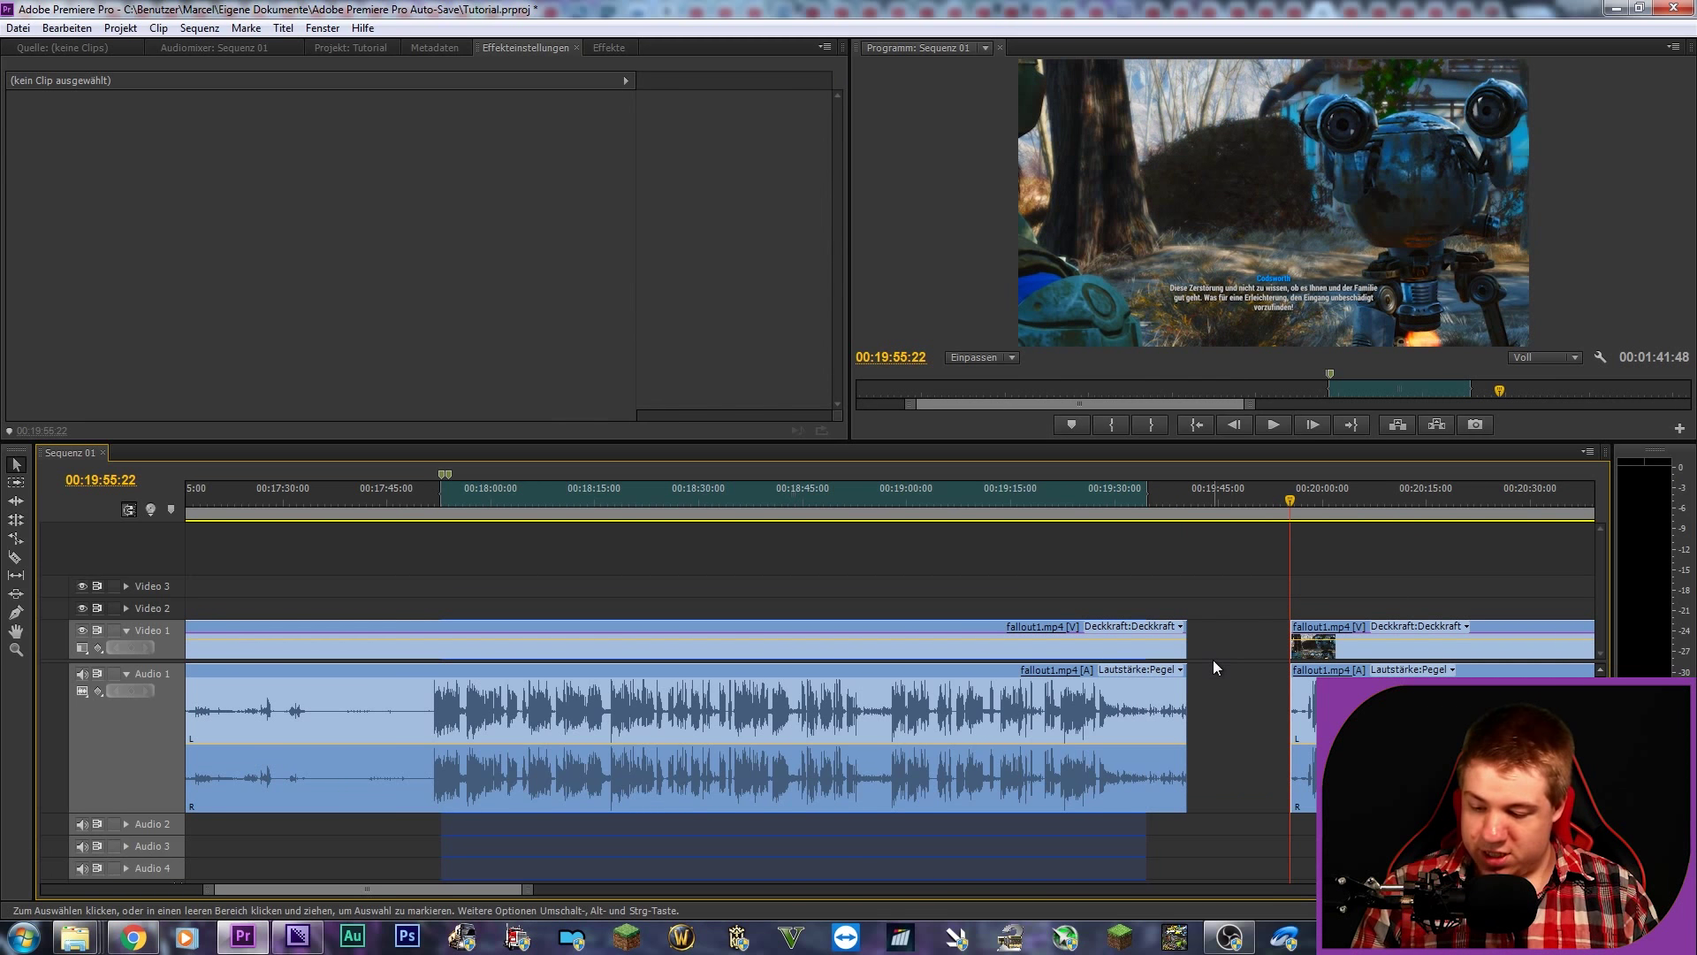
alt+scroll(1229, 672, up, 5)
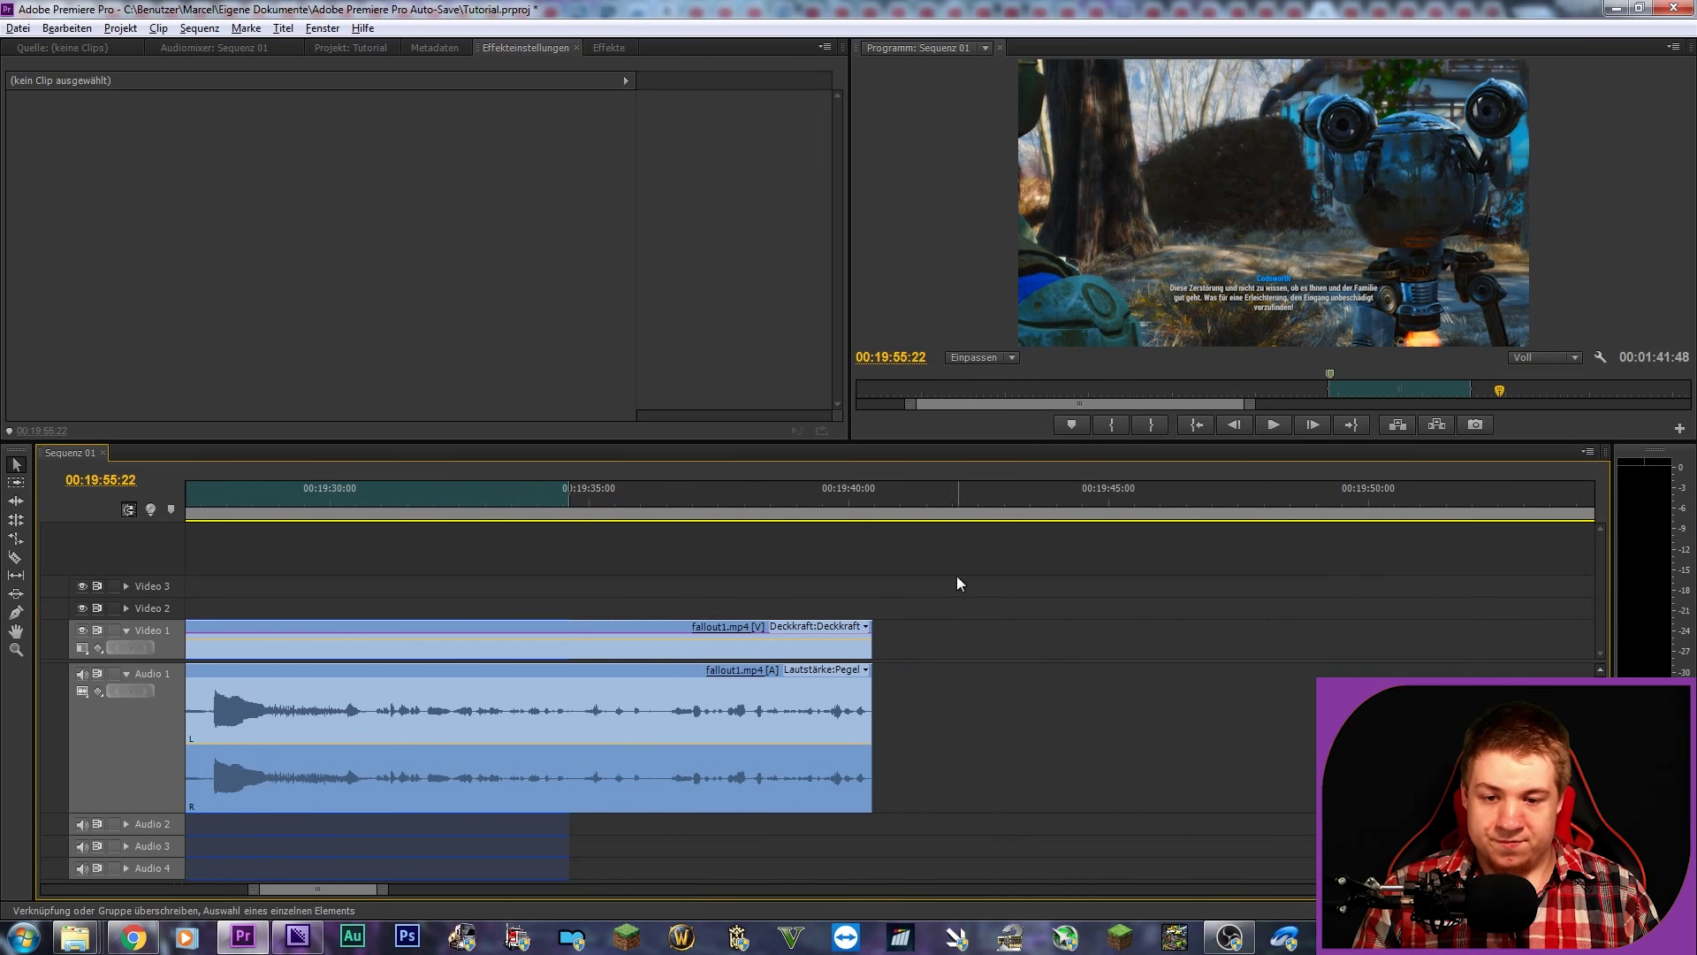
click(854, 501)
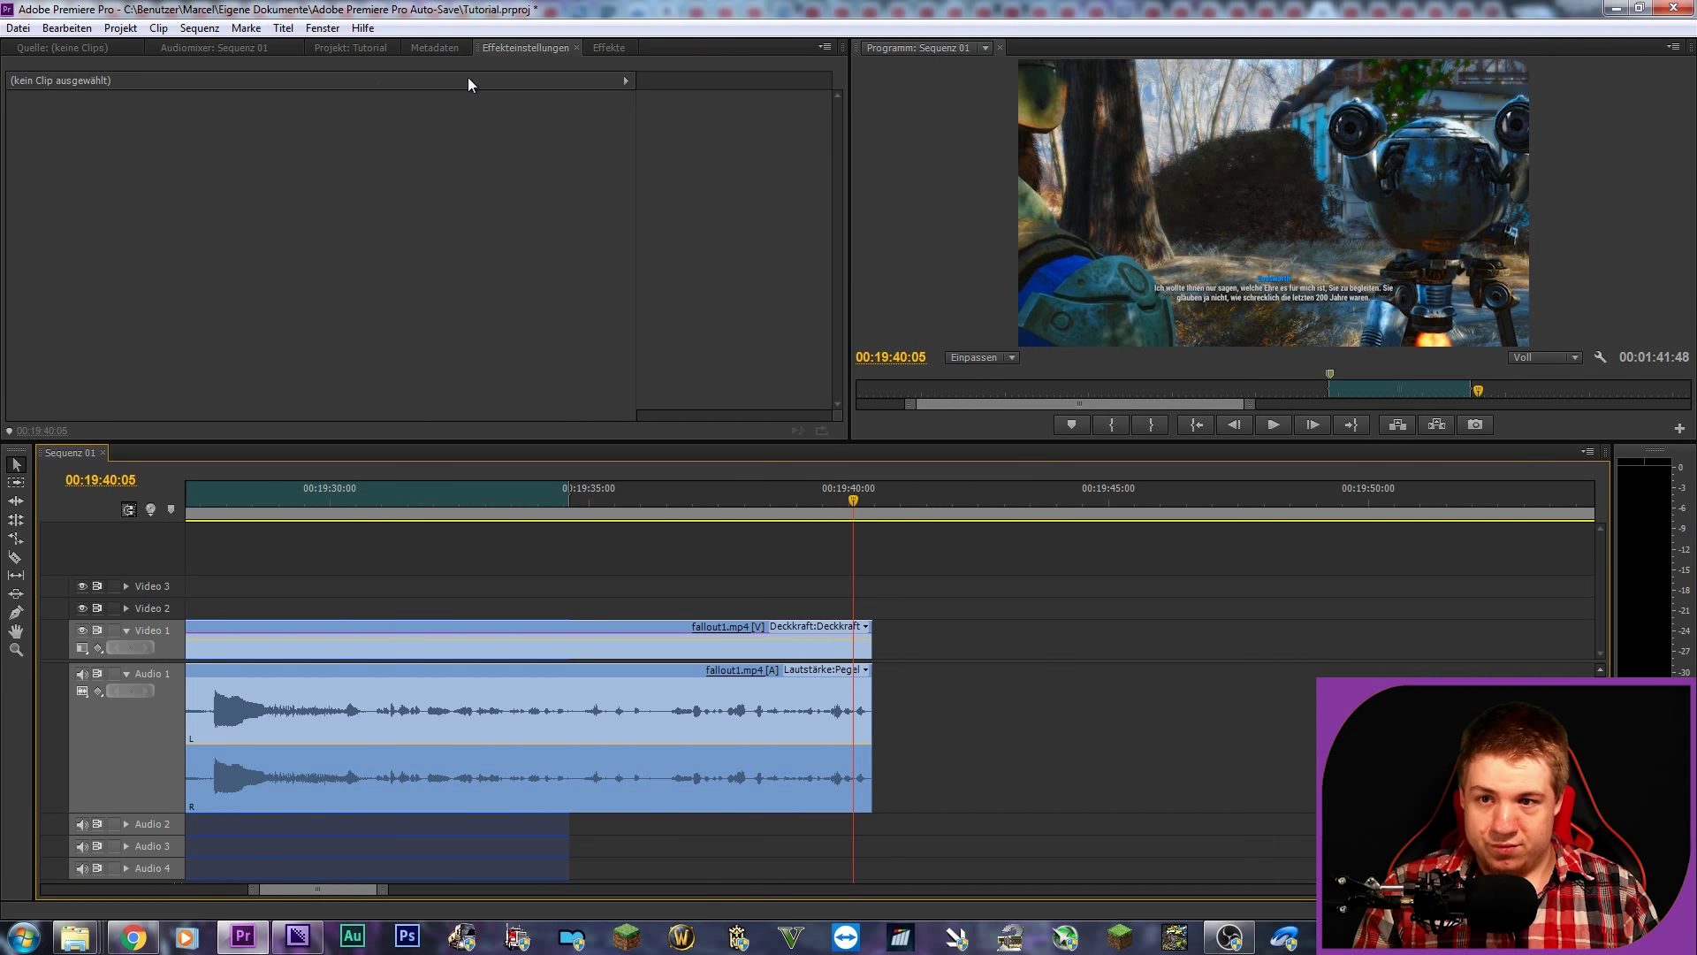
Step: Apply Übergang zu Schwarz from Videoüberblendungen > Blende to the end of the first fallout1.mp4 clip
click(612, 47)
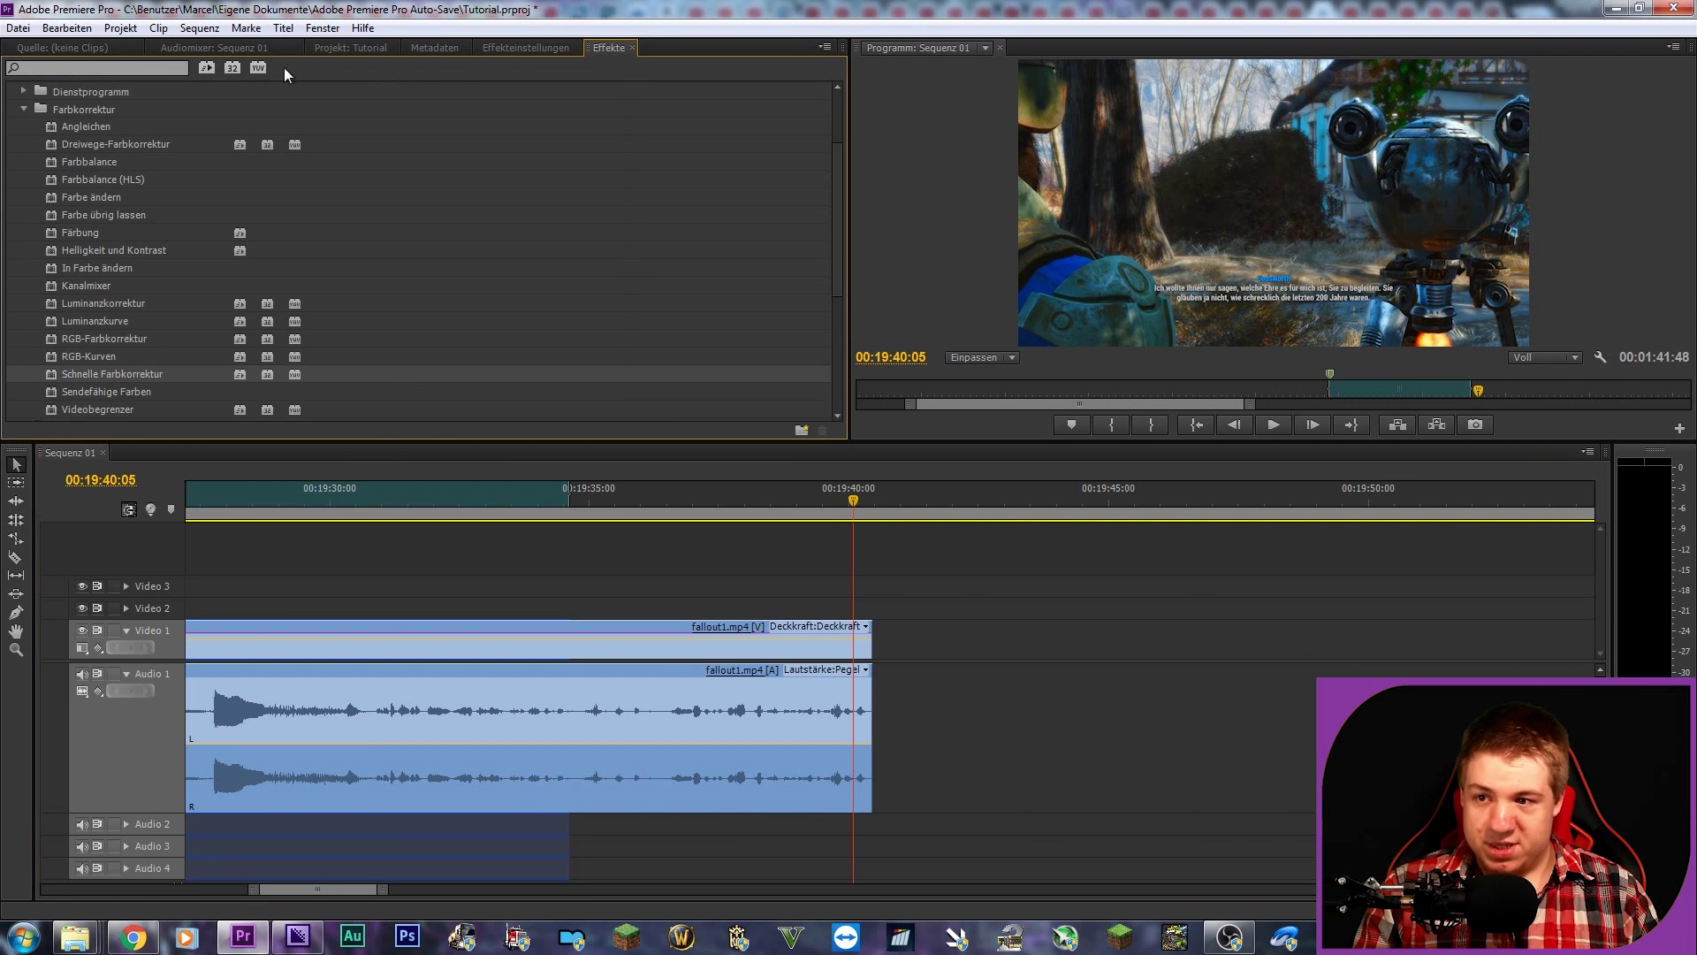
click(24, 109)
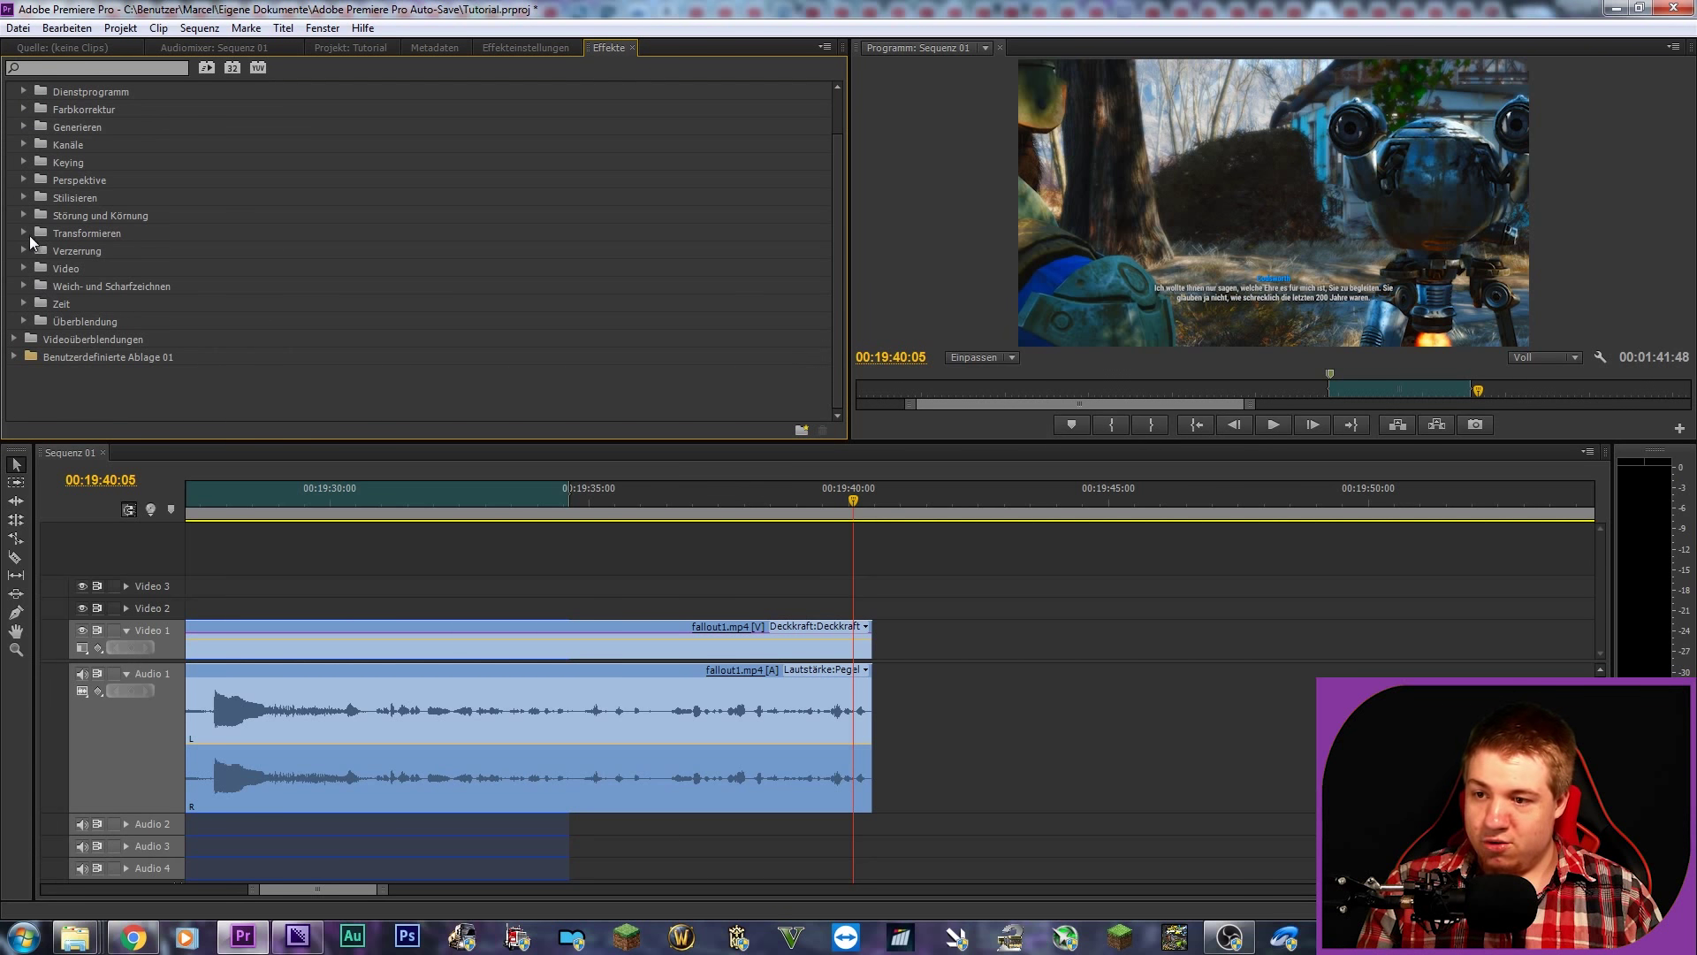
click(14, 339)
scroll(109, 331, down, 2)
scroll(57, 366, down, 3)
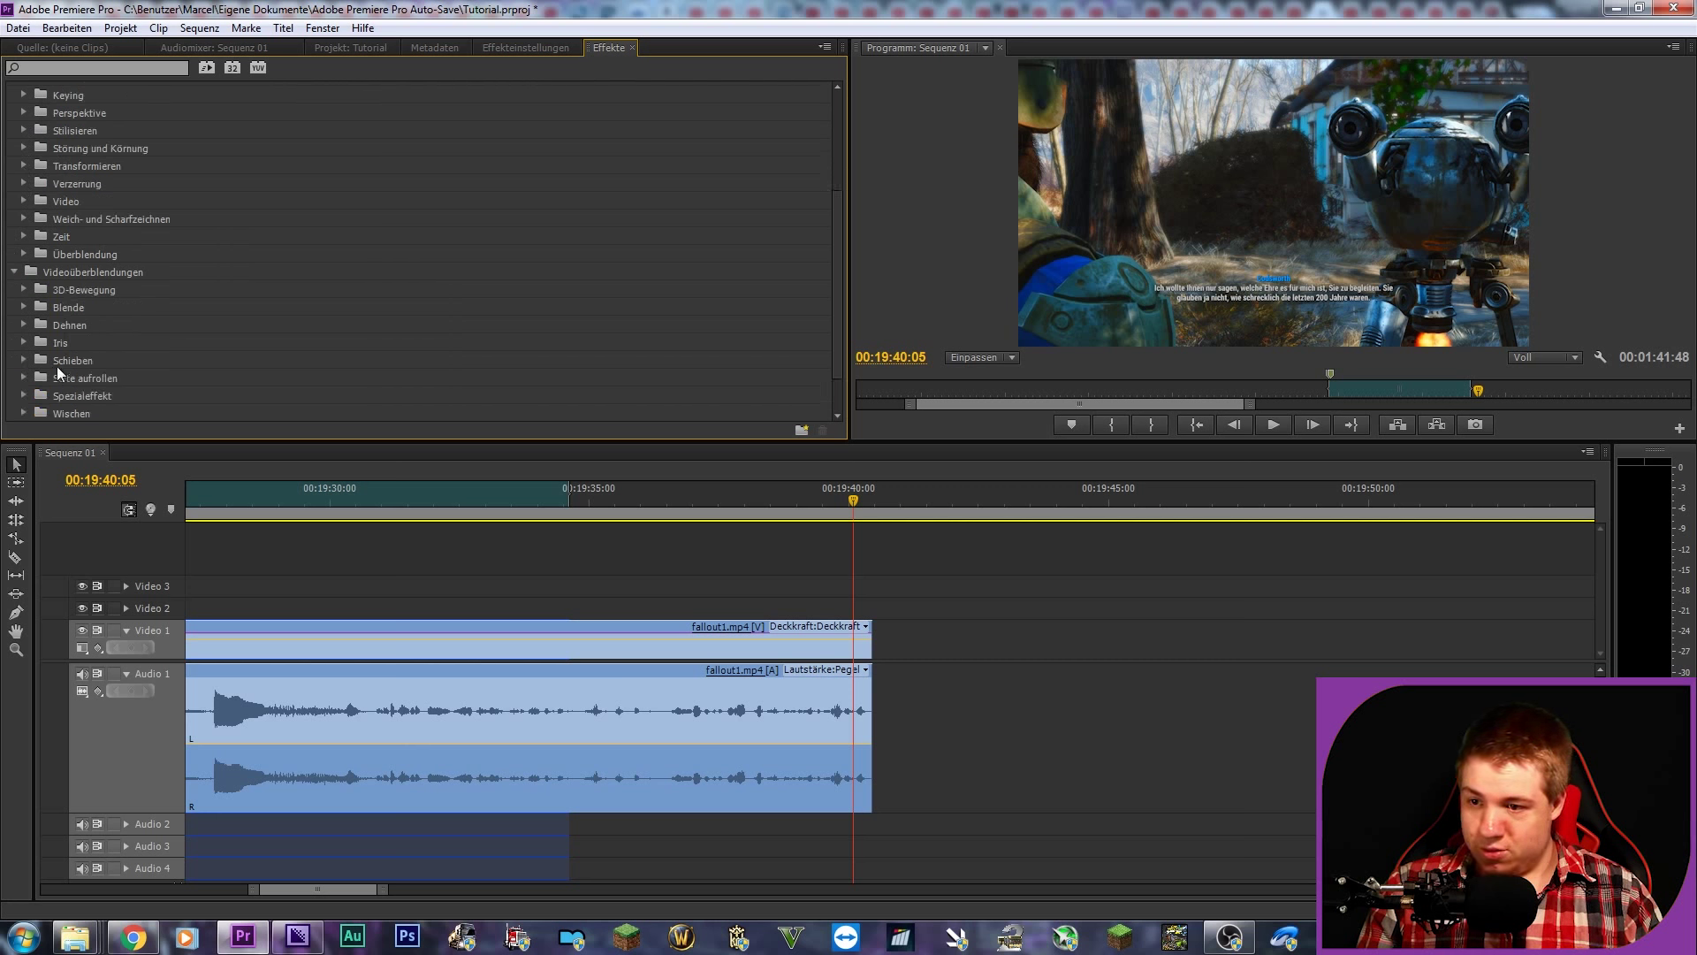
click(23, 306)
scroll(214, 332, down, 3)
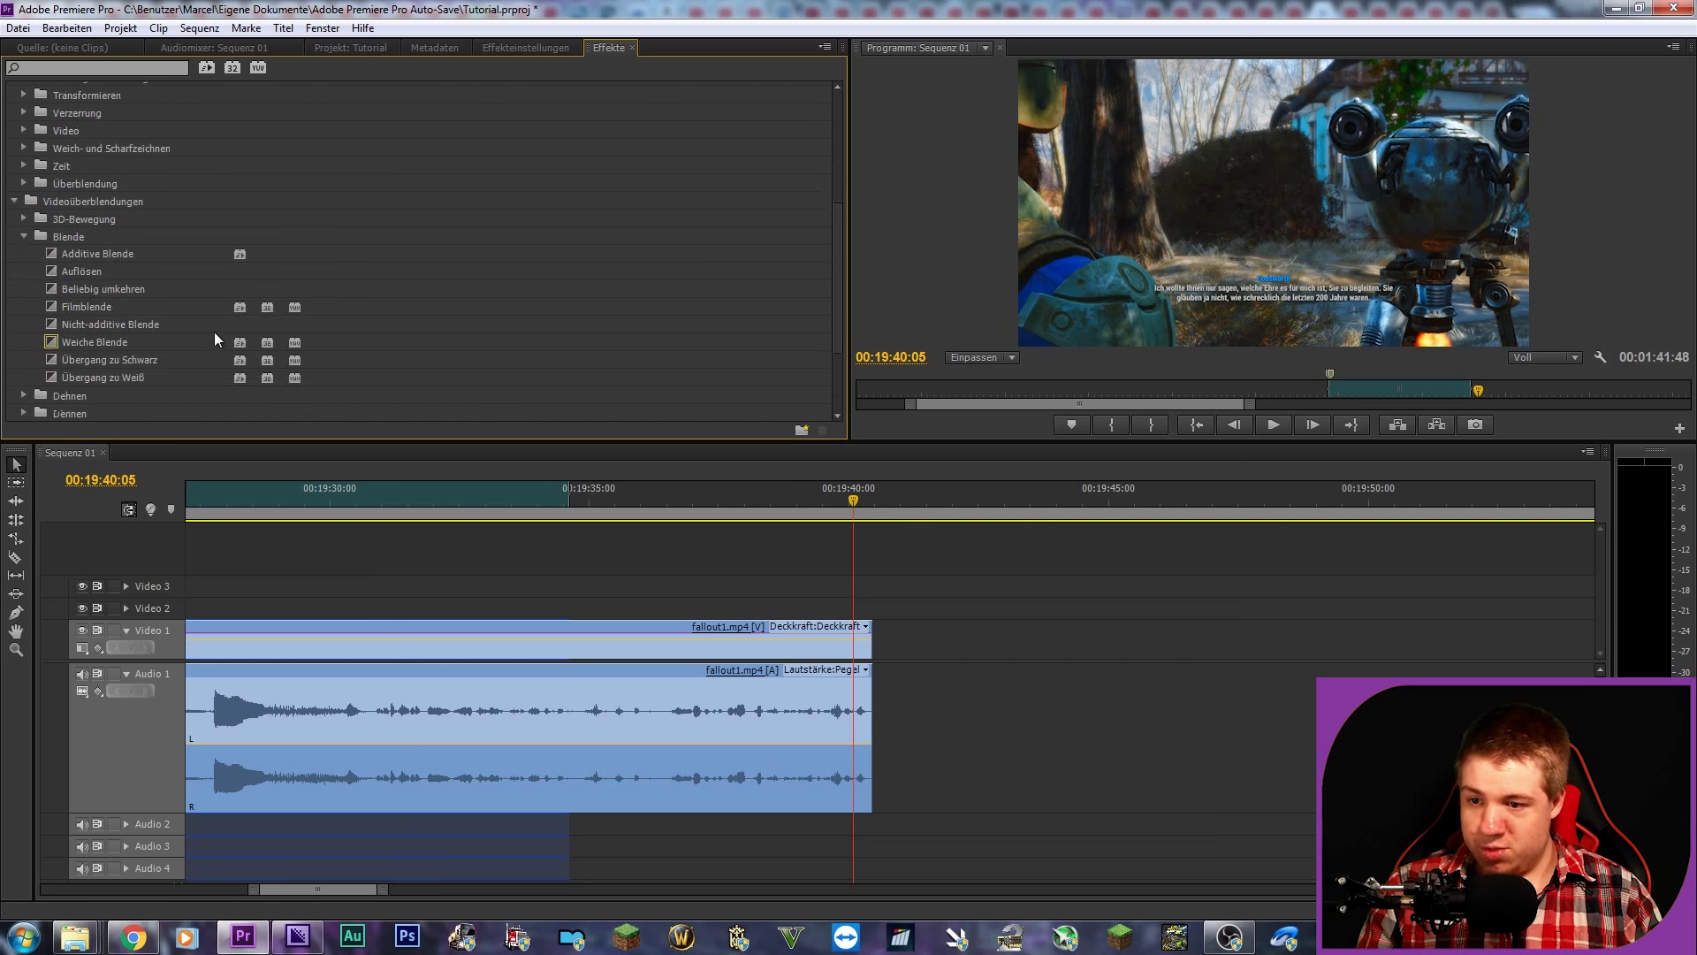
scroll(174, 332, down, 3)
drag(76, 326, 868, 645)
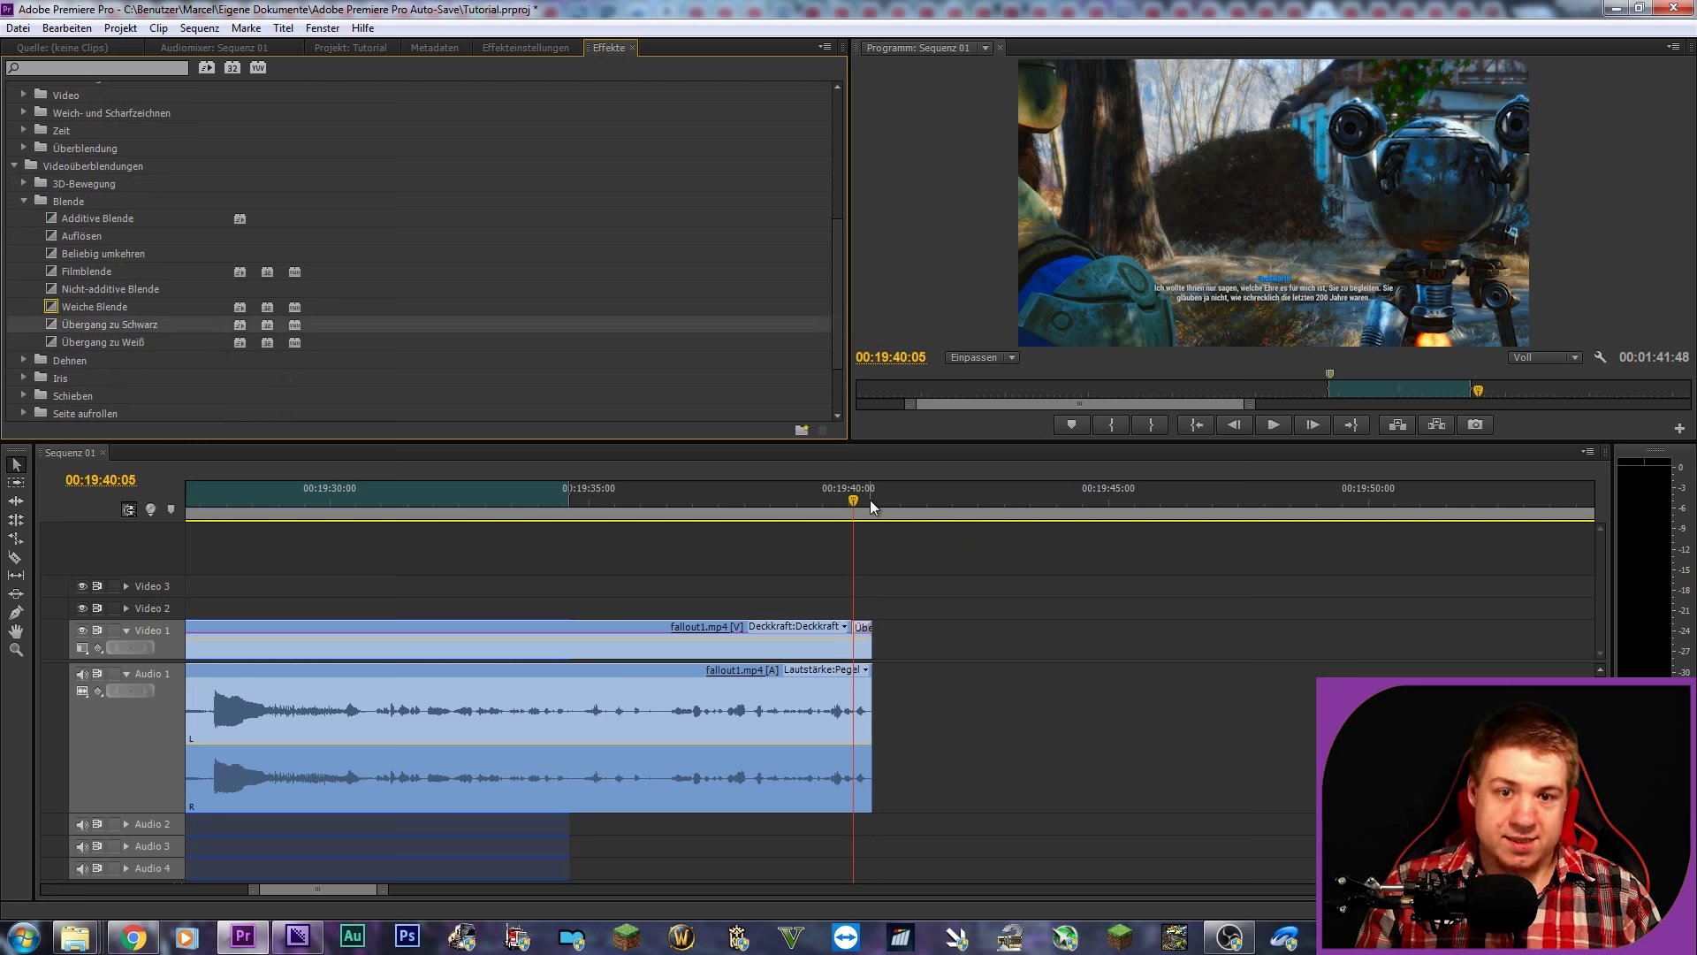
Step: Scrub across the clip's end to preview the fade to black
mouse_move(855, 502)
mouse_down()
mouse_move(871, 511)
mouse_move(836, 511)
mouse_up()
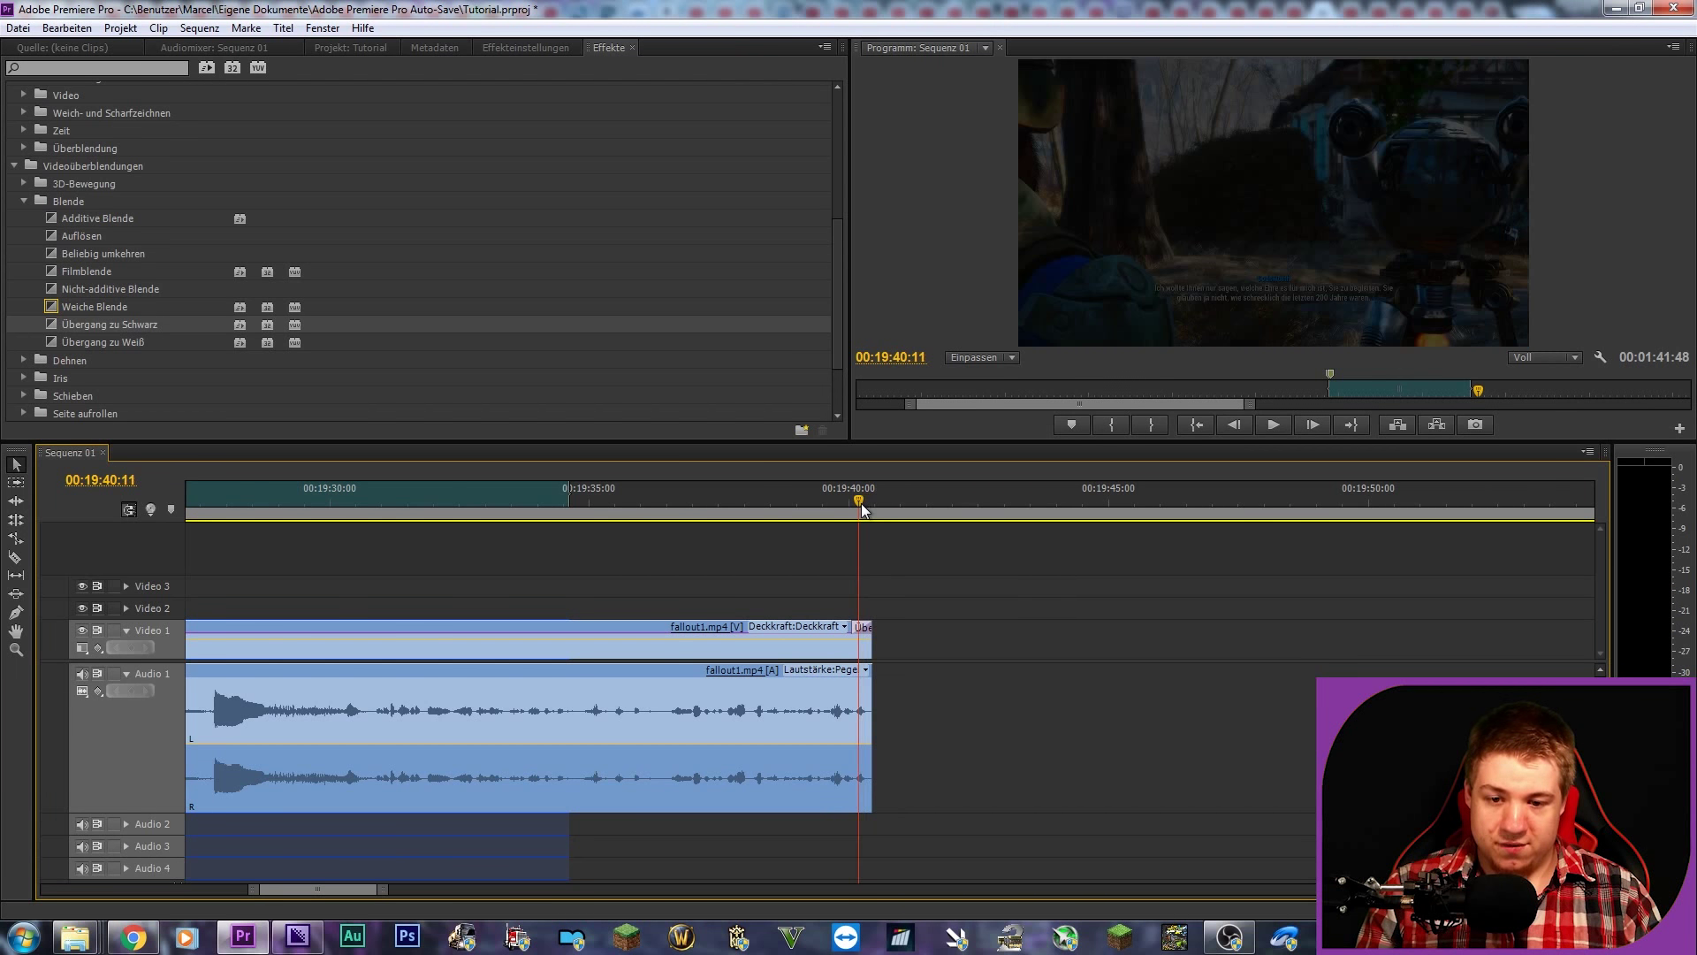
scroll(267, 333, down, 2)
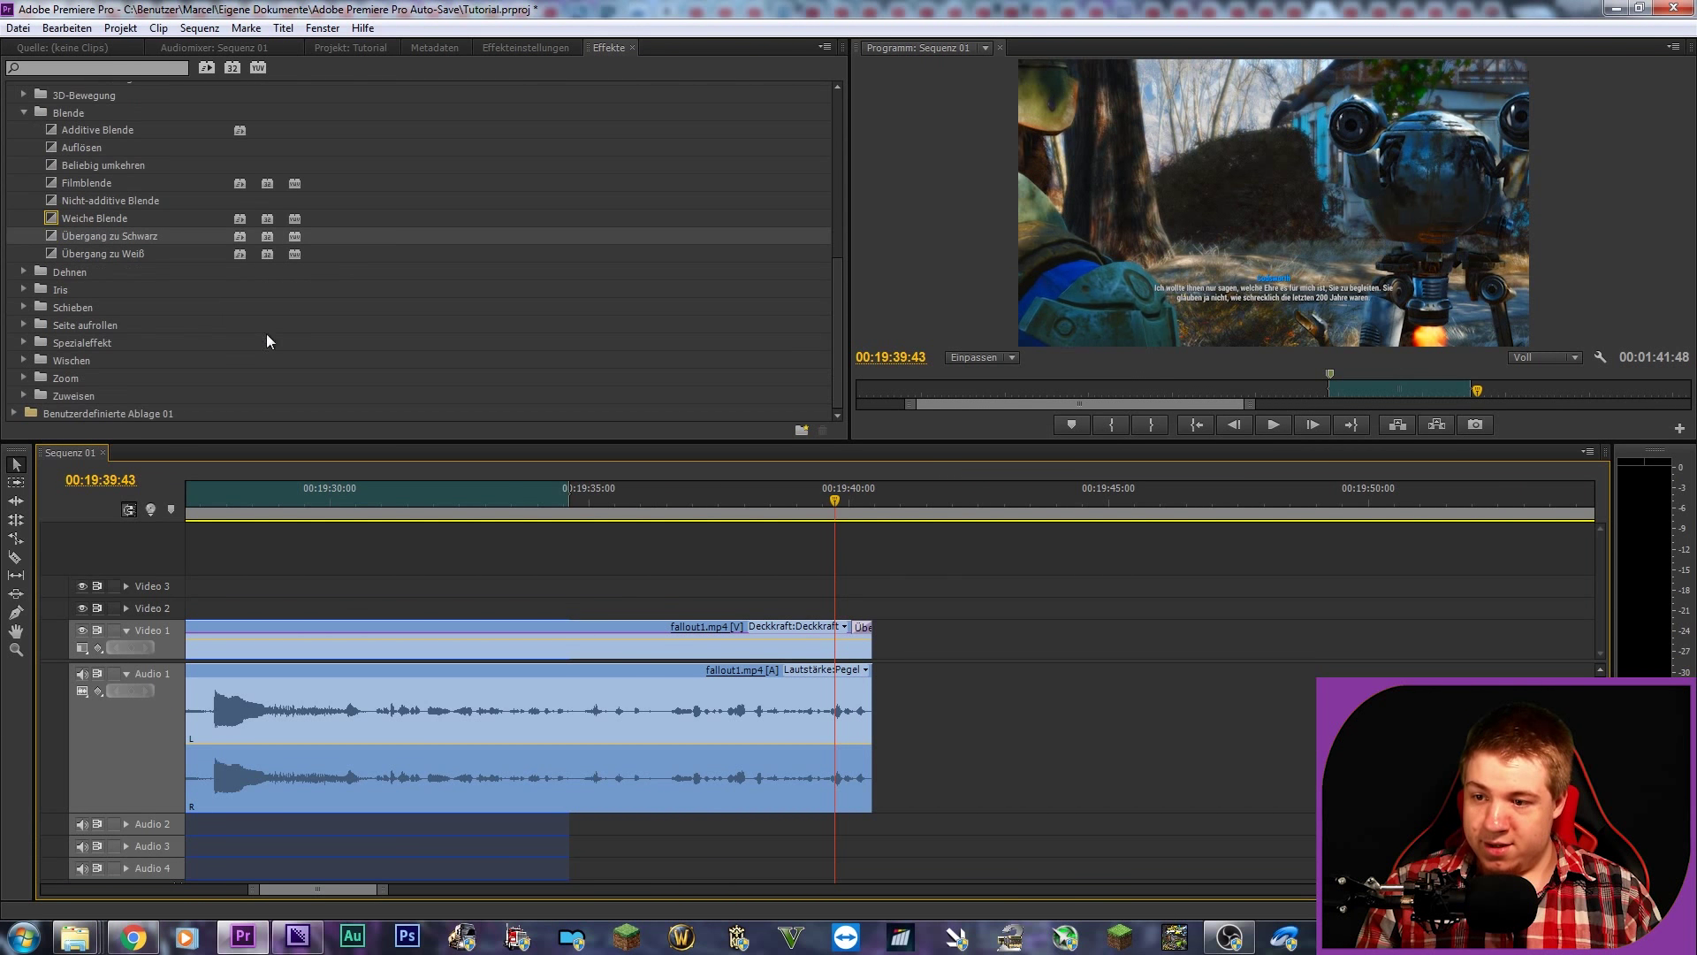
scroll(163, 300, up, 3)
scroll(36, 308, up, 2)
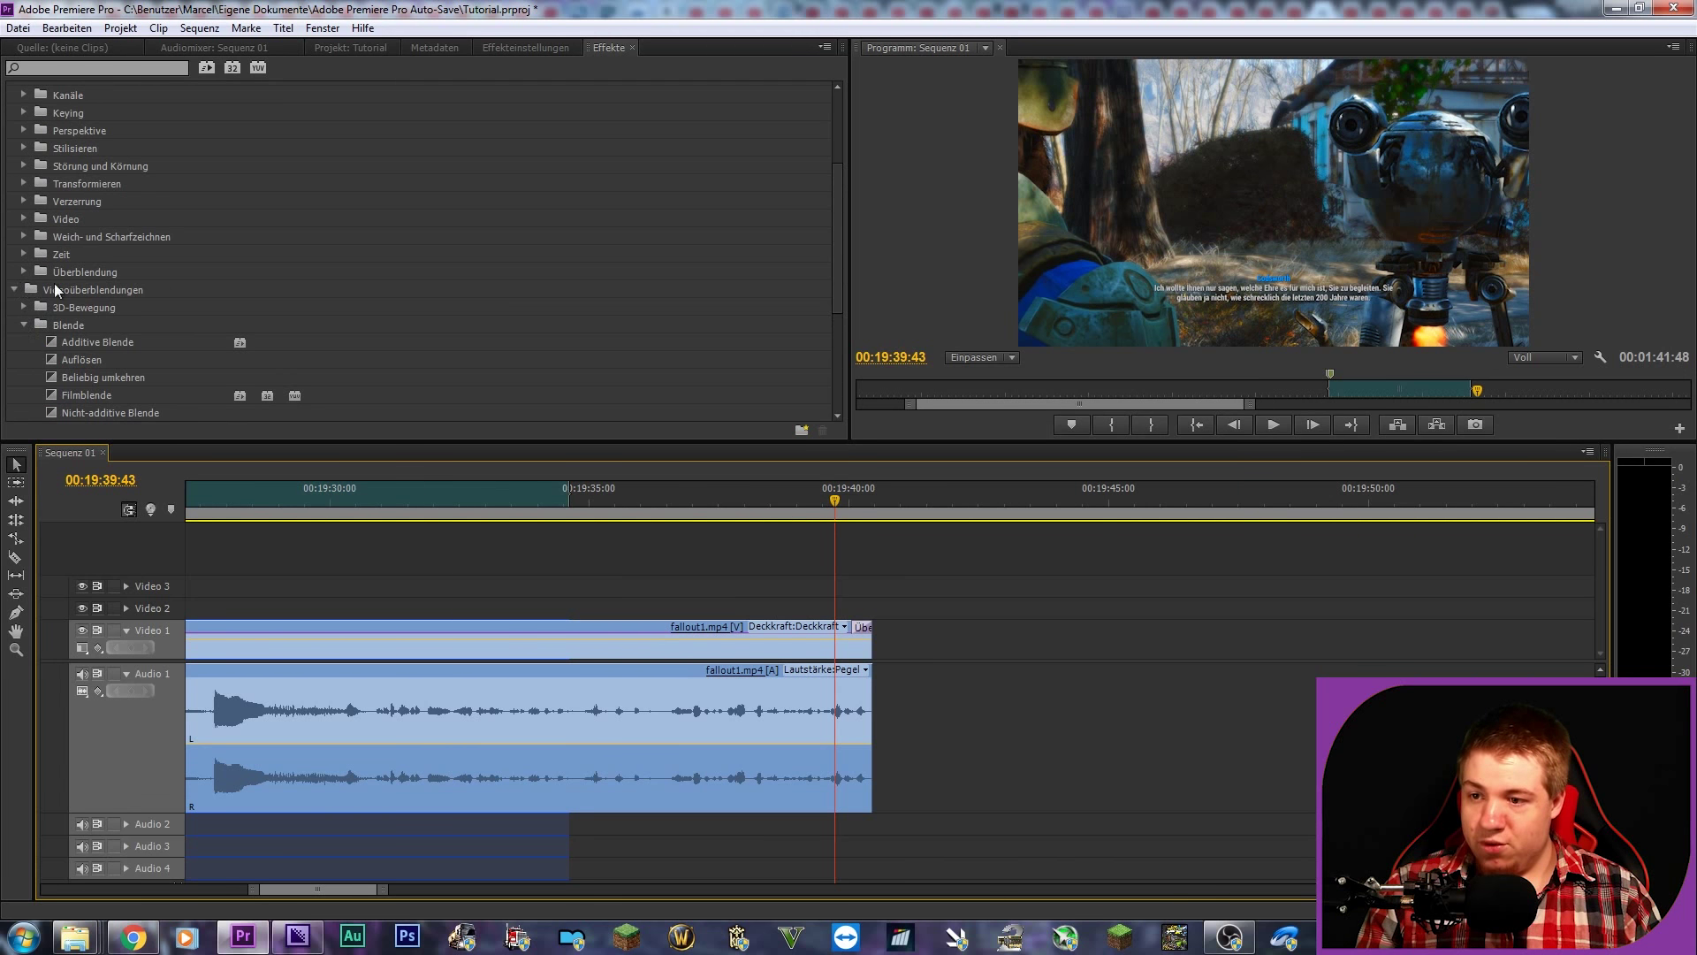
scroll(54, 283, up, 3)
scroll(876, 512, up, 1)
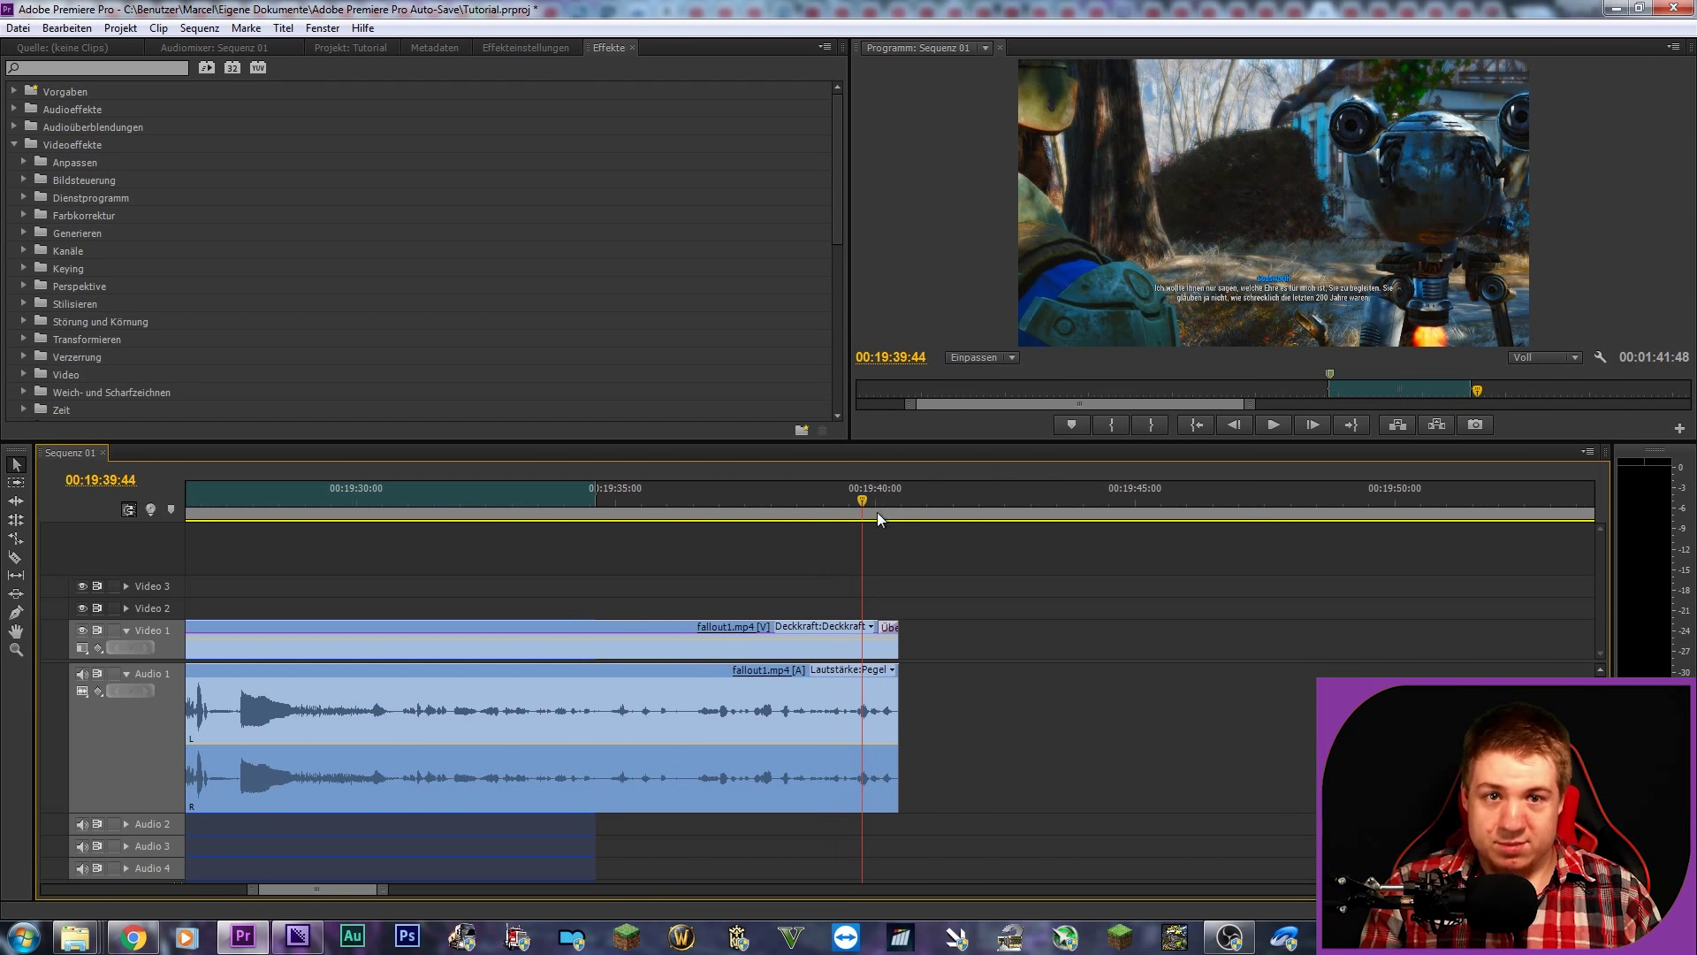
key(Left)
key(Left)
key(Left)
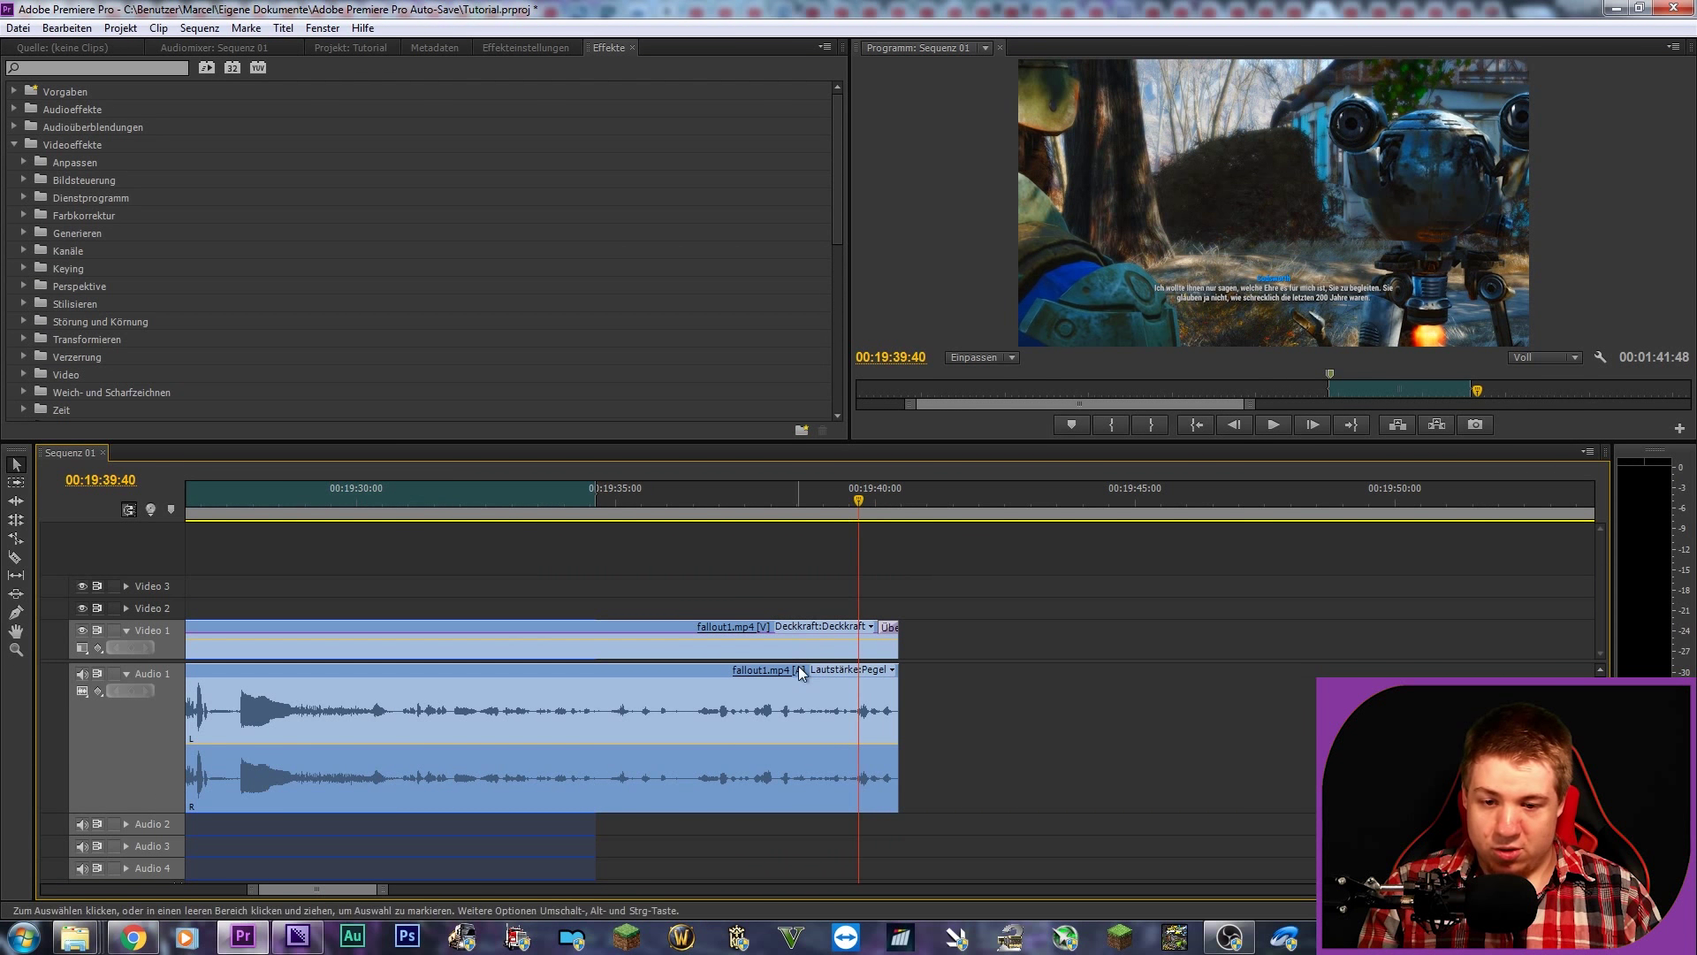
click(798, 665)
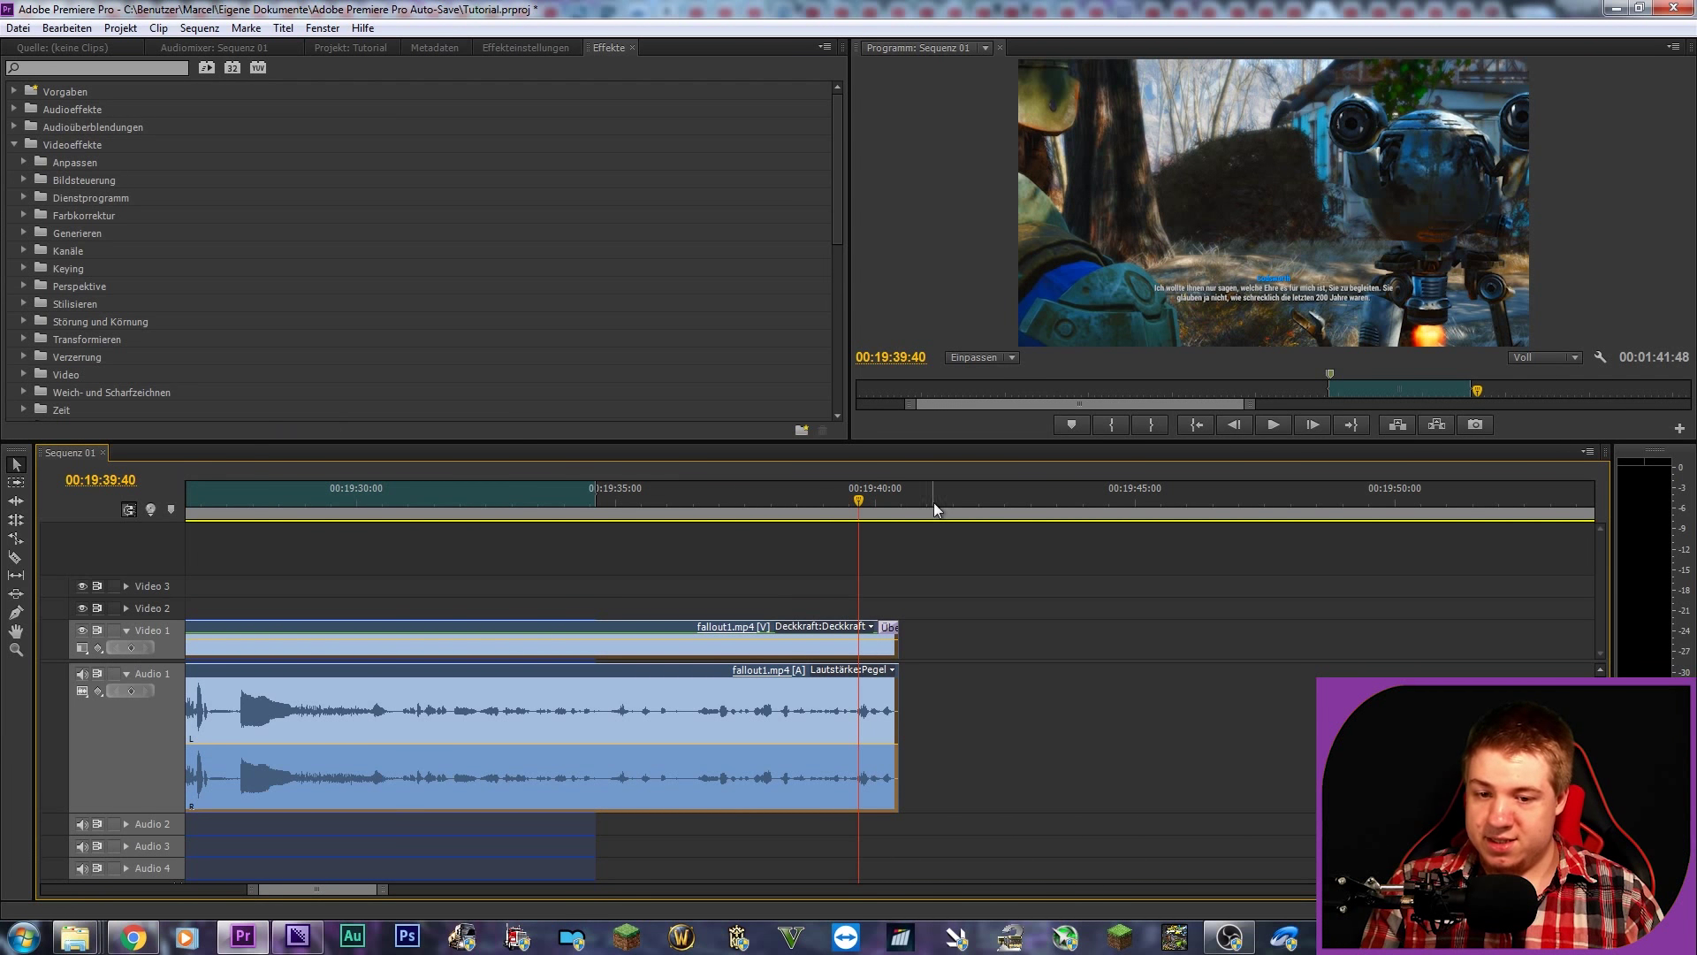
drag(855, 502, 864, 508)
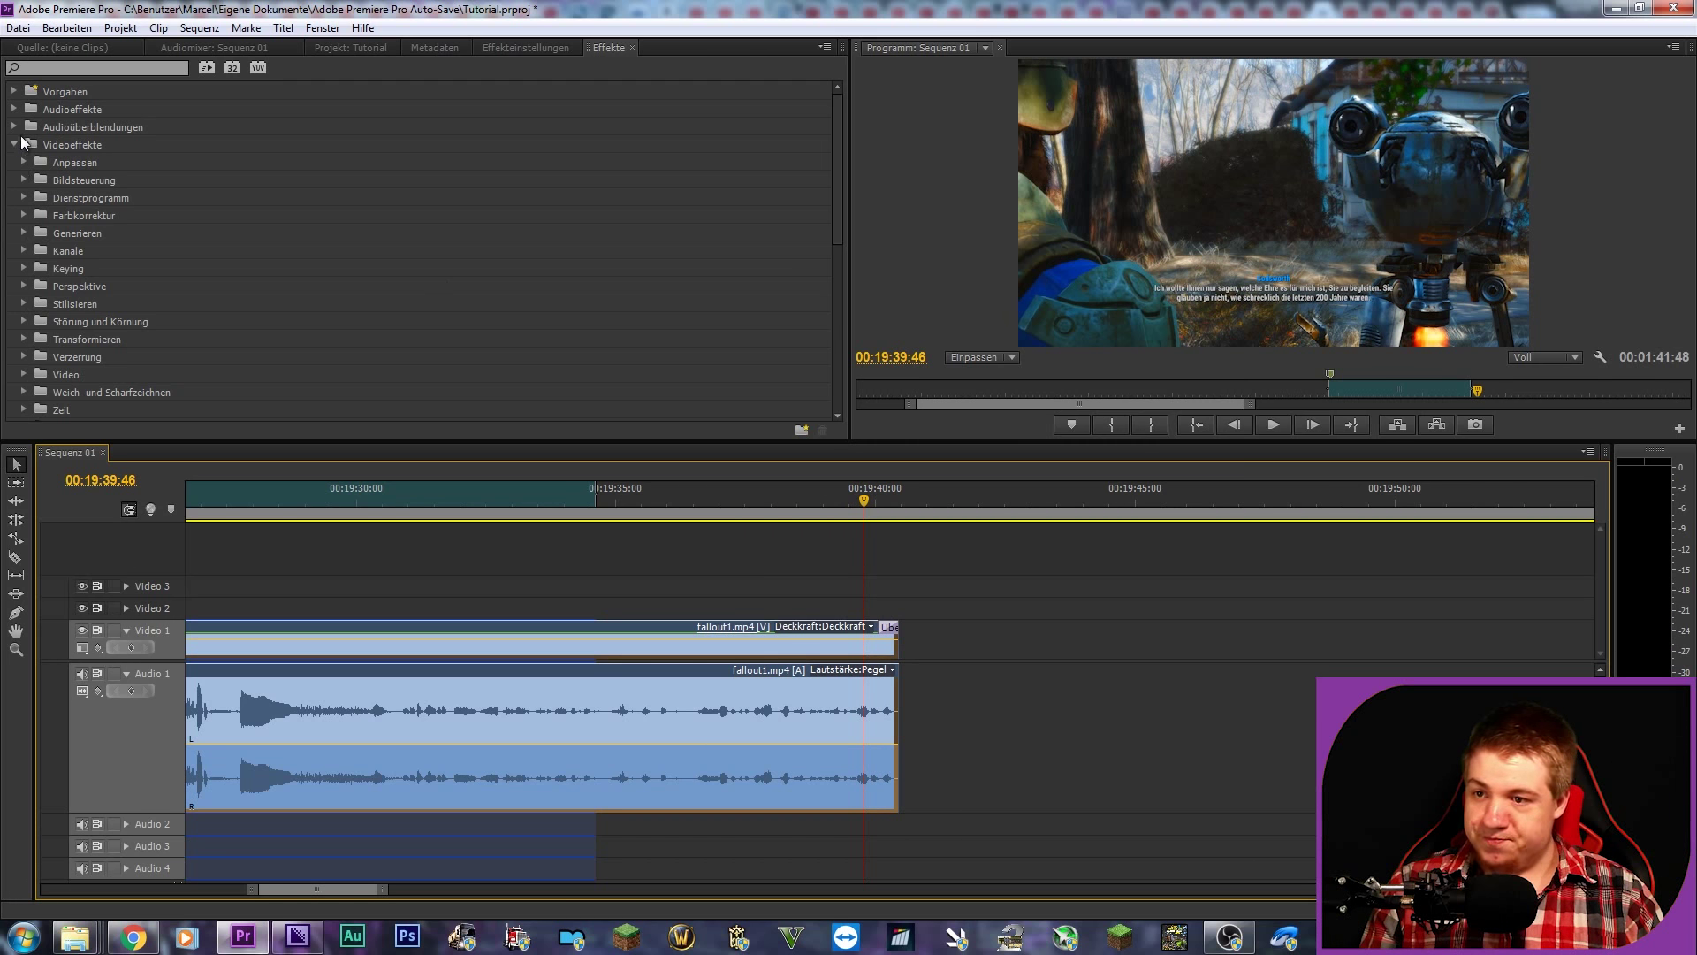
Step: Apply the Exponentielle Überblendung crossfade to the end of the Audio 1 clip
click(15, 127)
click(24, 144)
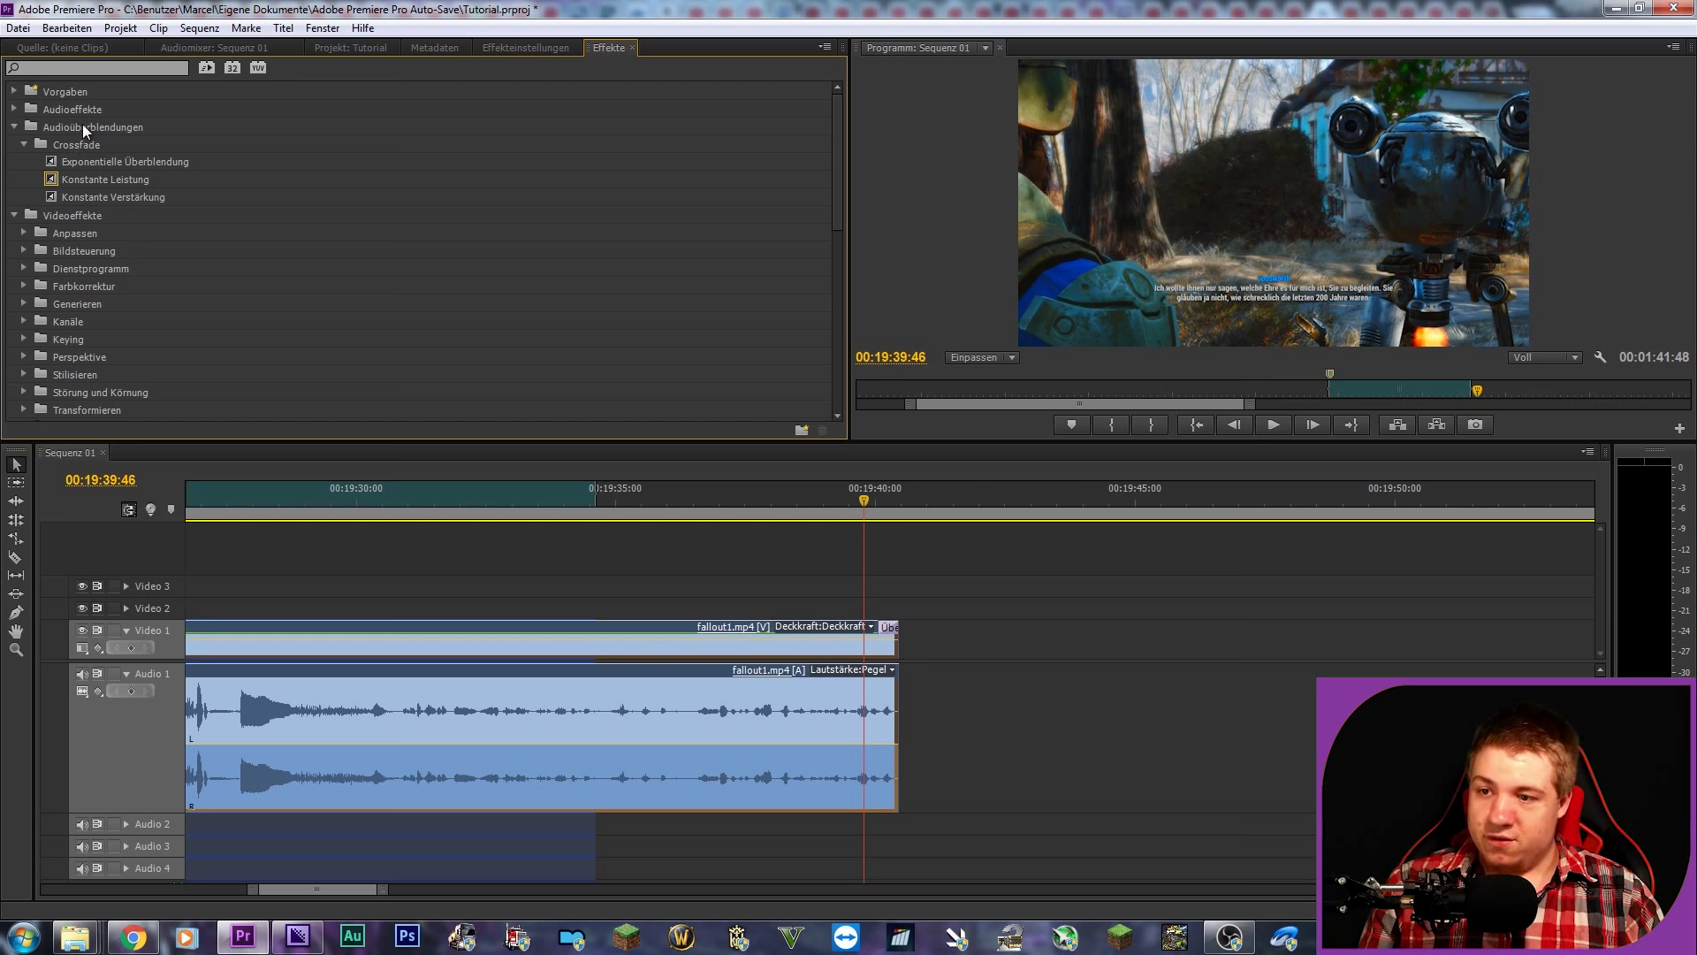
mouse_move(88, 162)
mouse_down()
mouse_move(875, 707)
mouse_move(887, 656)
mouse_up()
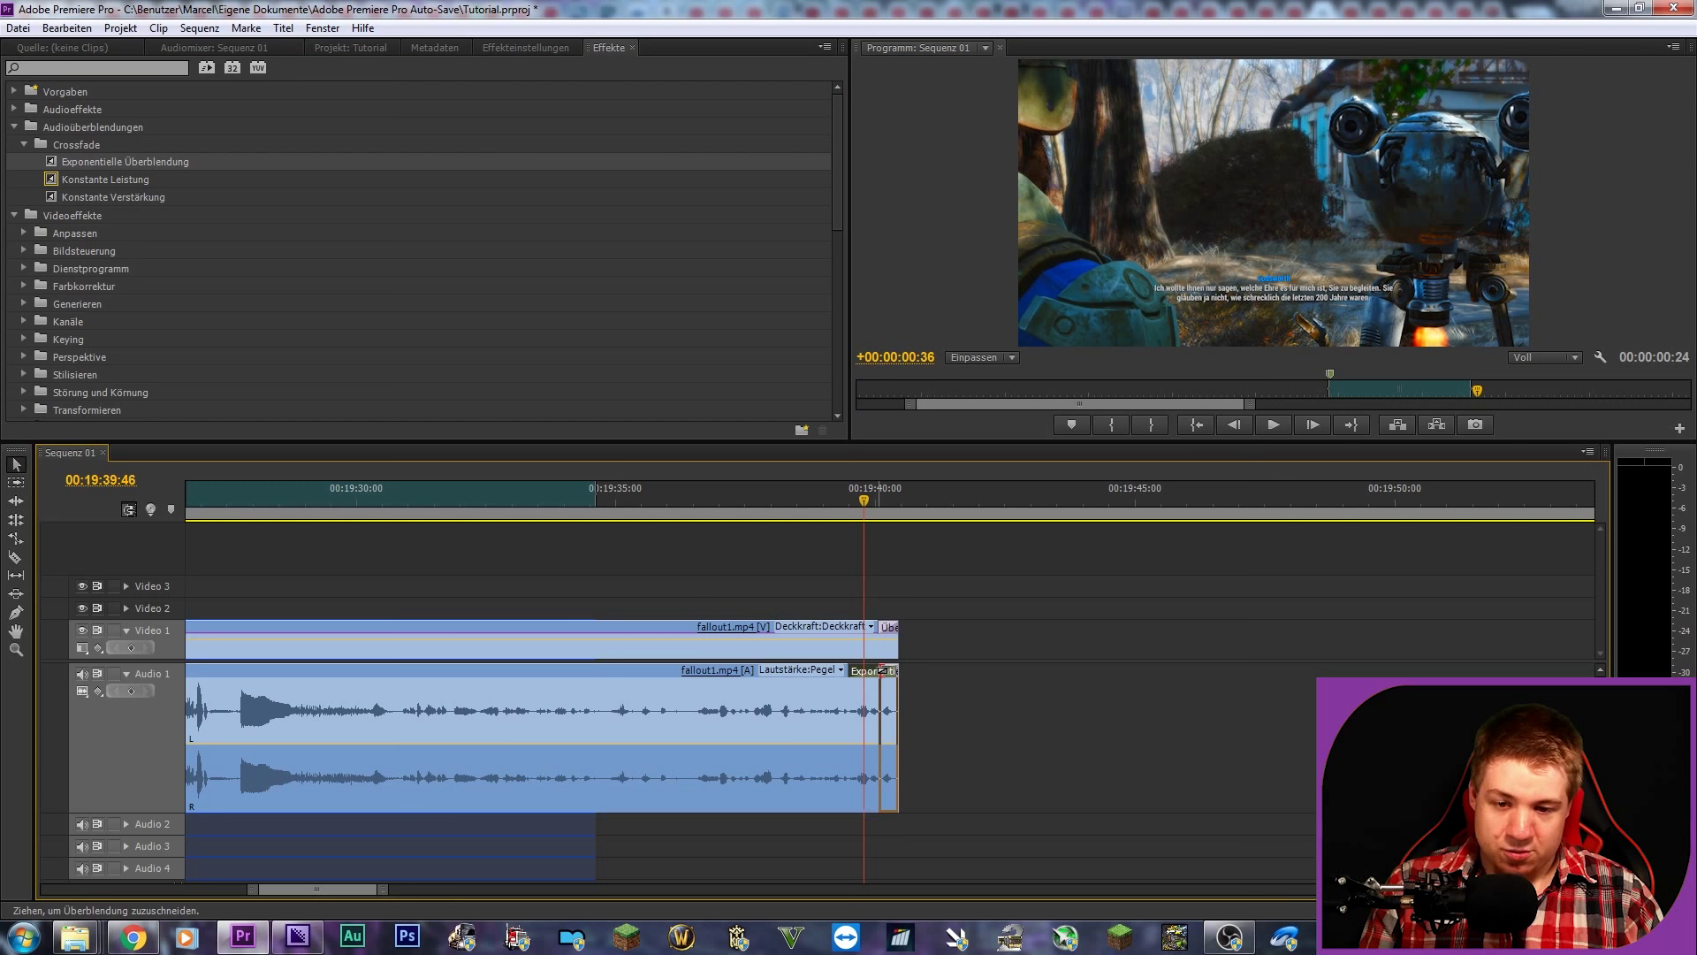
Step: Preview the fade to black at the clip's end and scroll through Media Encoder's queue
click(882, 509)
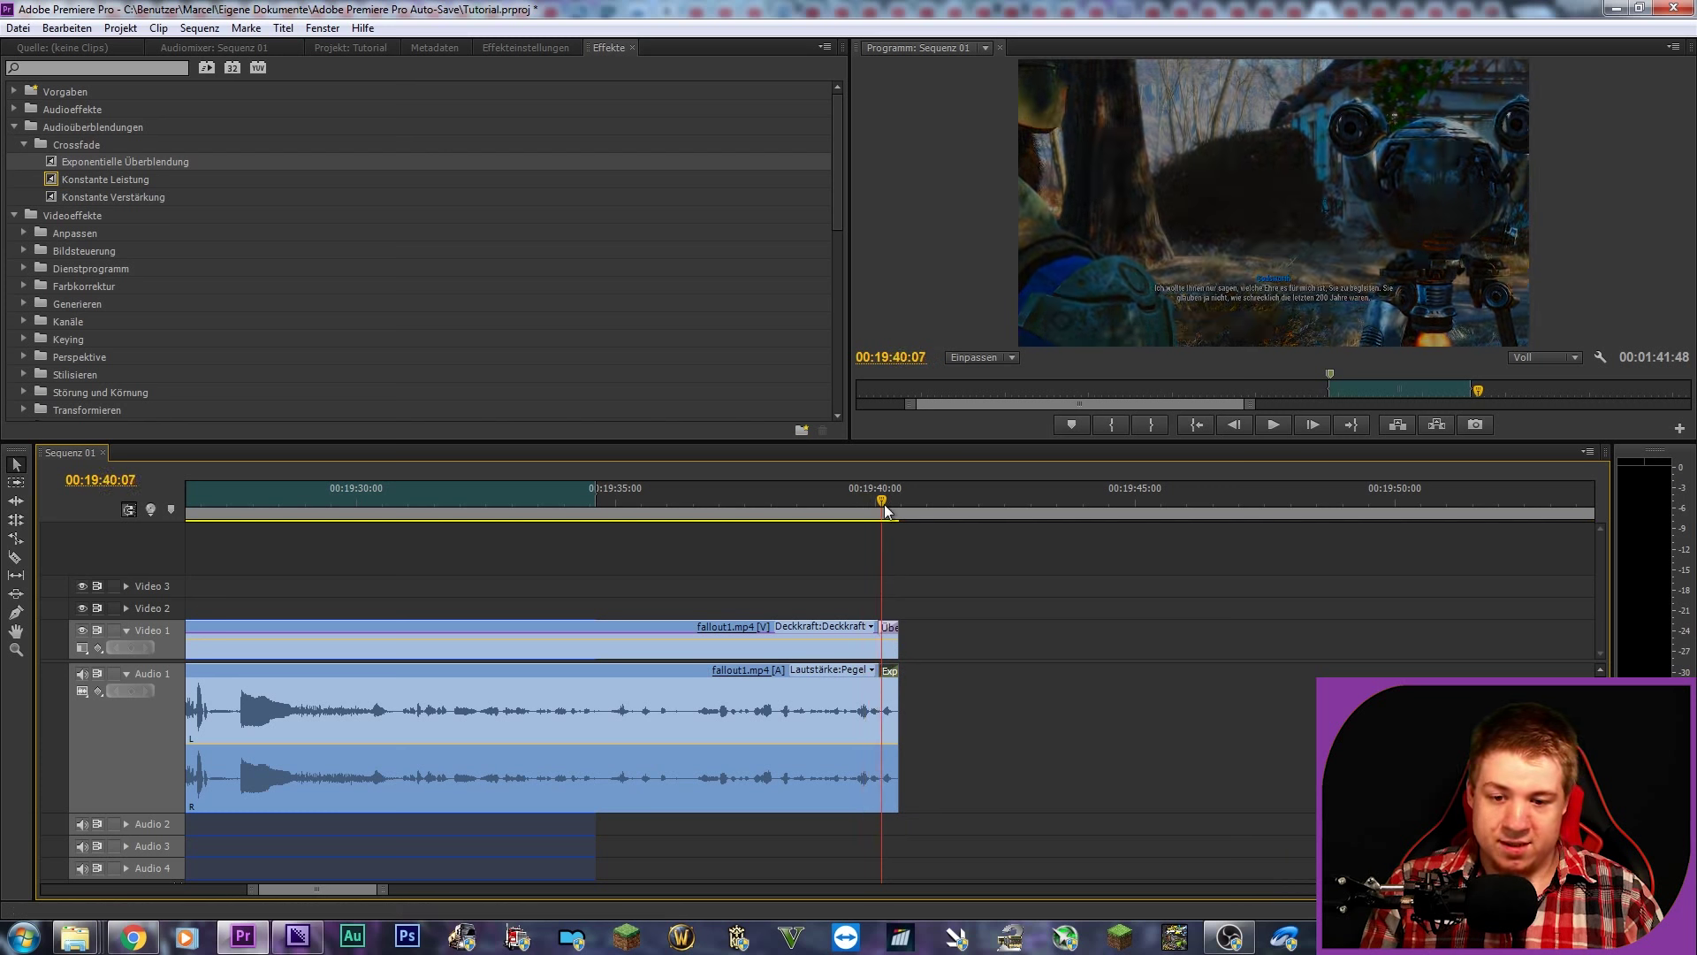
drag(885, 510, 888, 519)
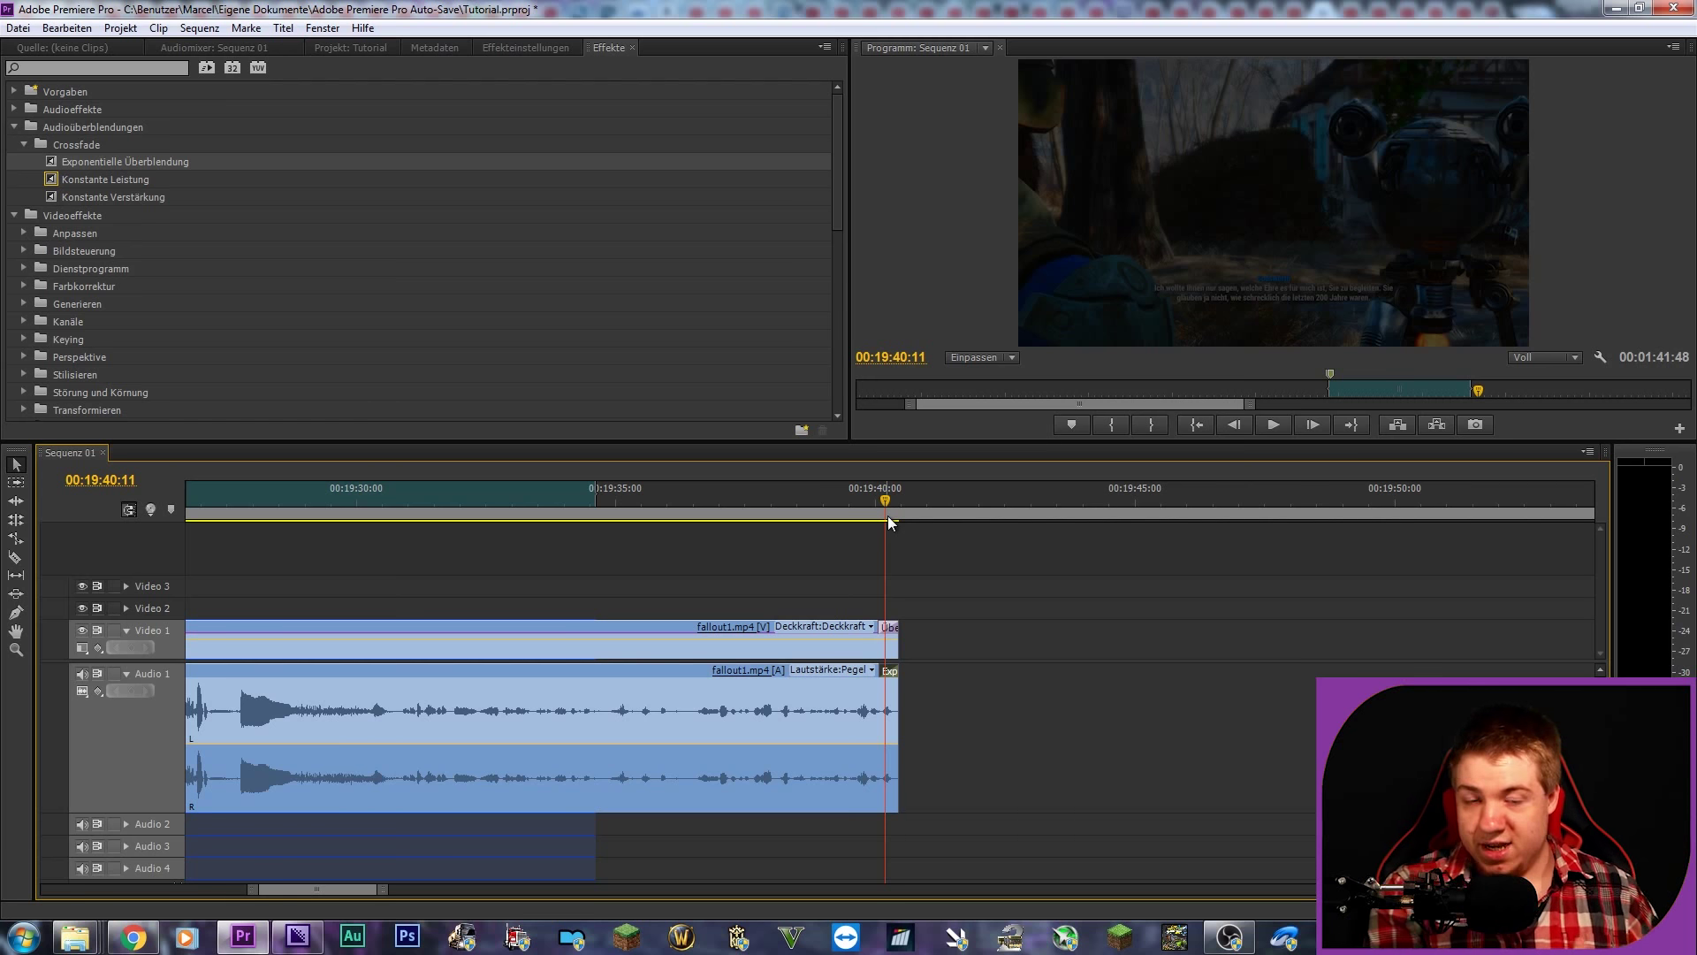
alt+scroll(816, 645, down, 2)
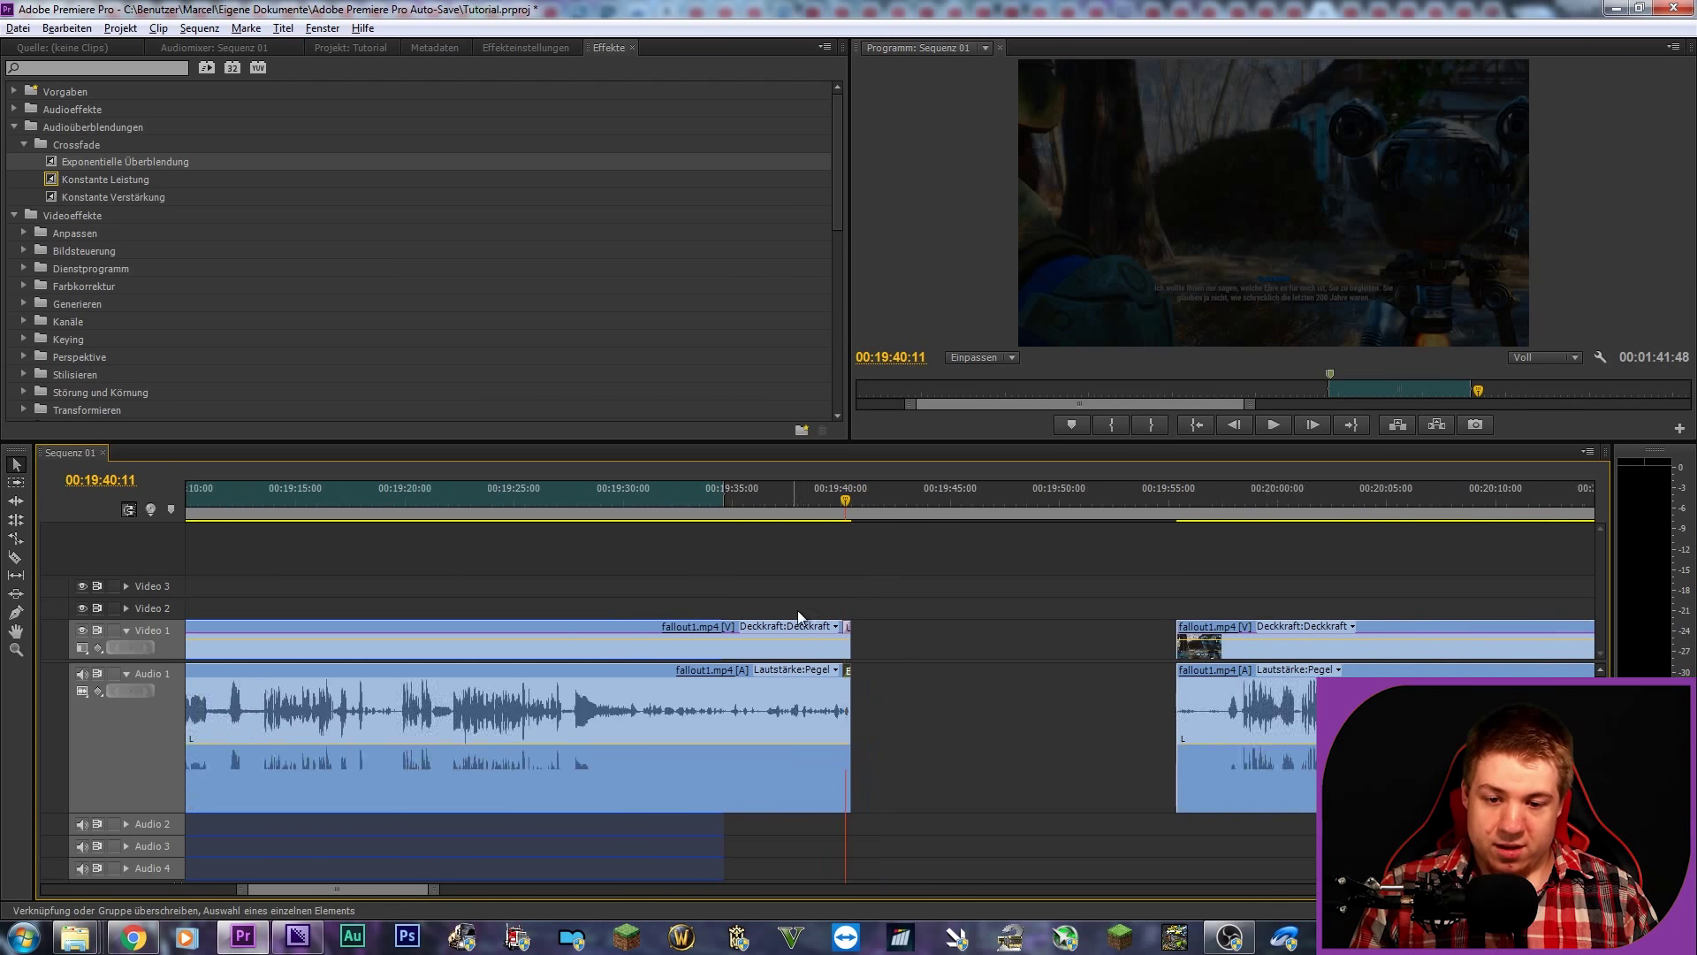
alt+scroll(797, 610, down, 2)
alt+scroll(794, 590, down, 2)
key(alt+Tab)
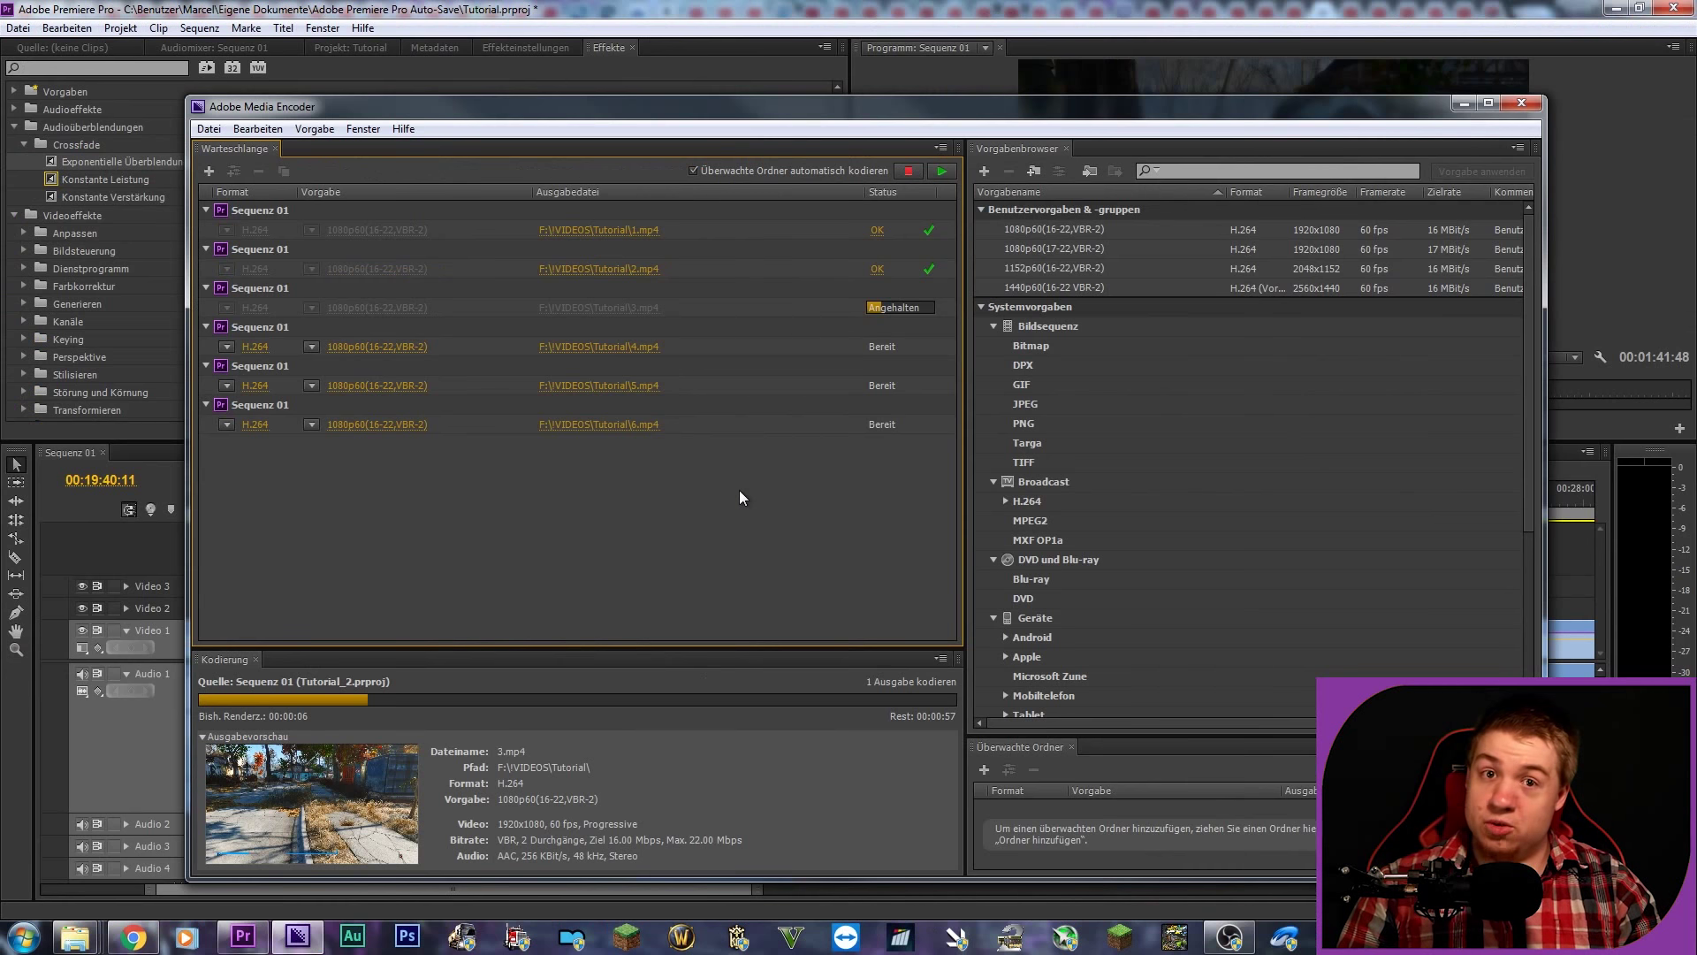